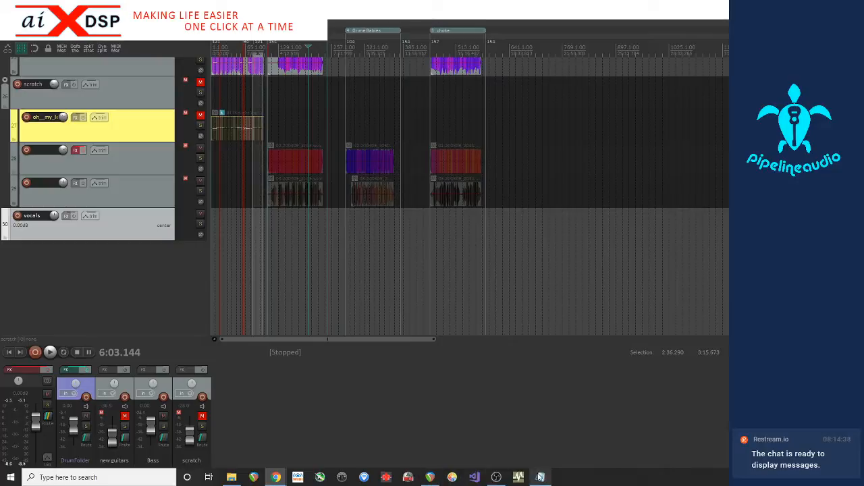
Open the 3-28-2020.txt notes in Notepad and move the window over to the other monitor
click(540, 480)
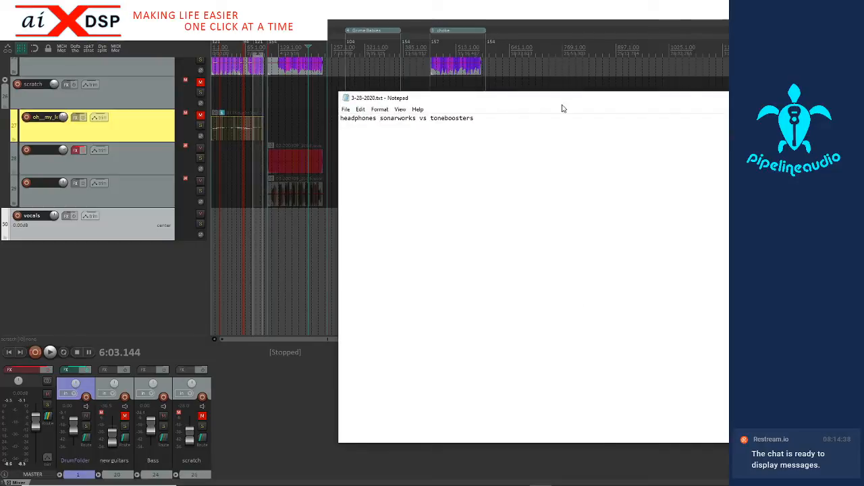
drag(532, 98, 863, 122)
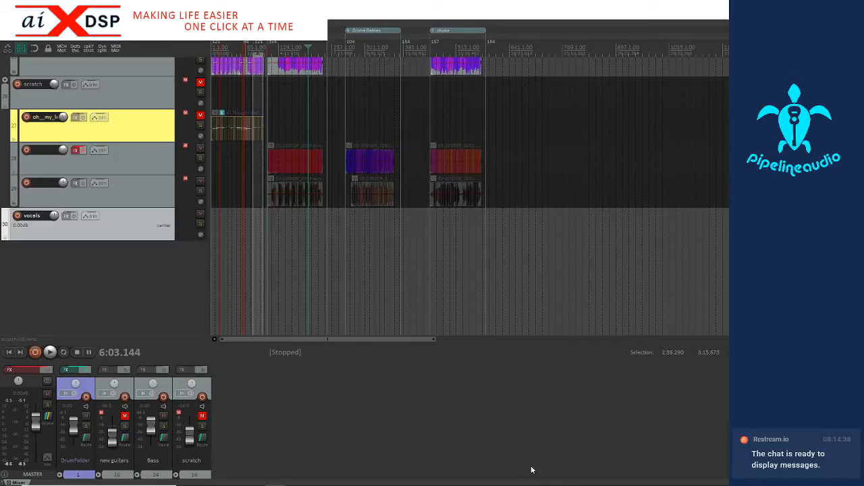
mouse_move(542, 477)
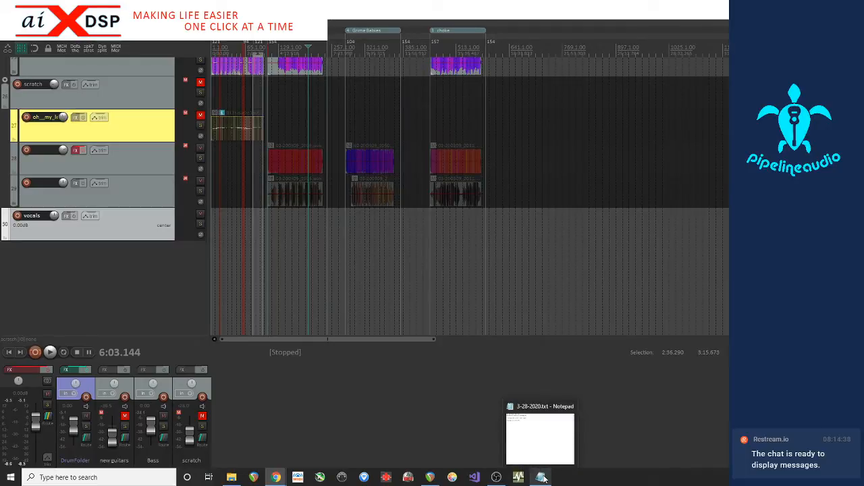
mouse_move(534, 440)
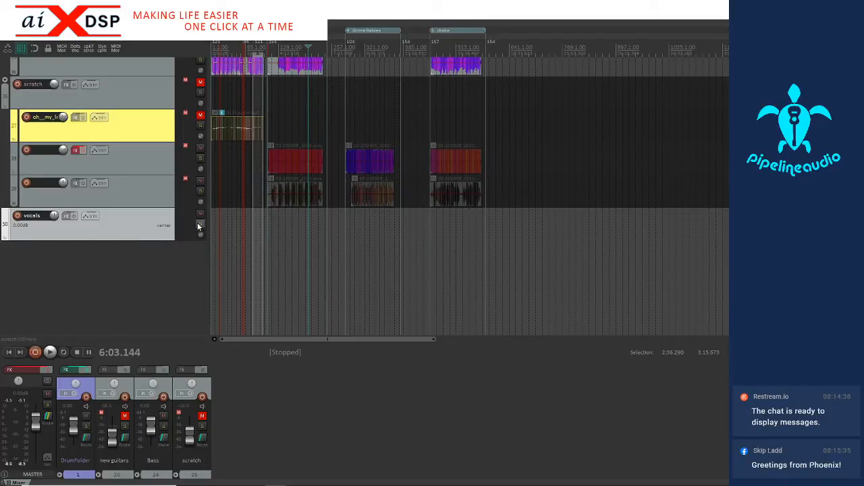
Switch to the Coliseum Street project folder in File Explorer and filter its contents to WAV files only
scroll(85, 224, up, 6)
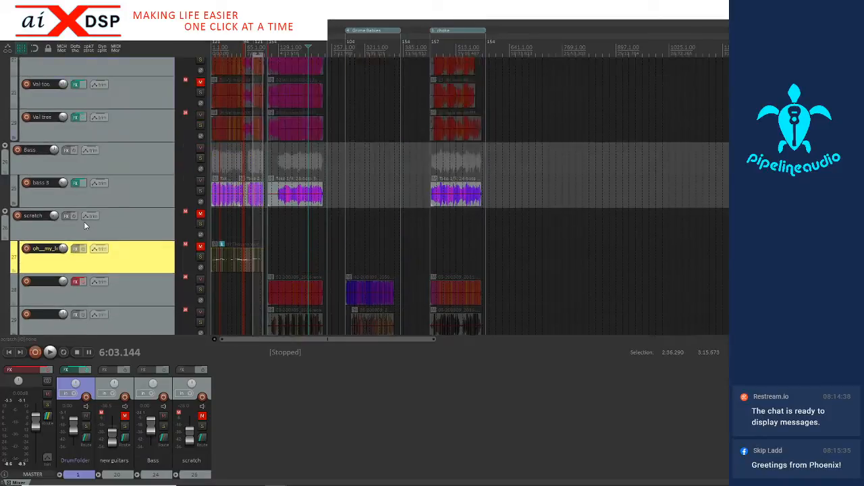
scroll(84, 225, down, 4)
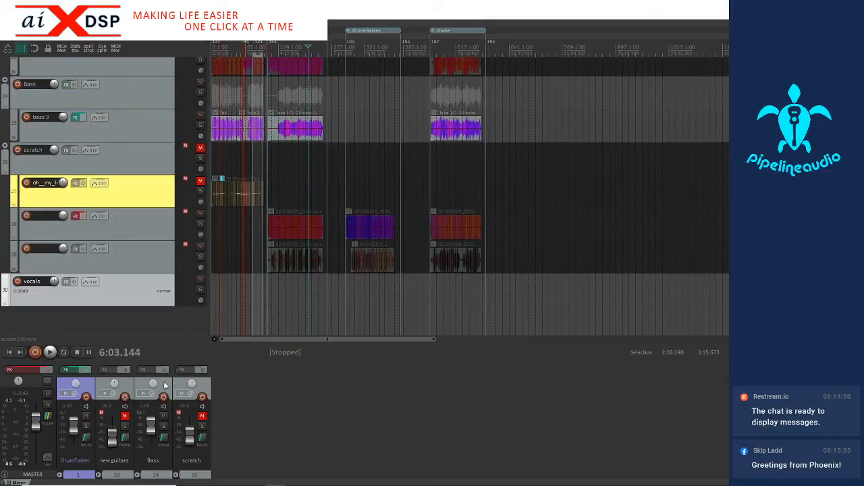
mouse_move(231, 484)
drag(729, 133, 393, 132)
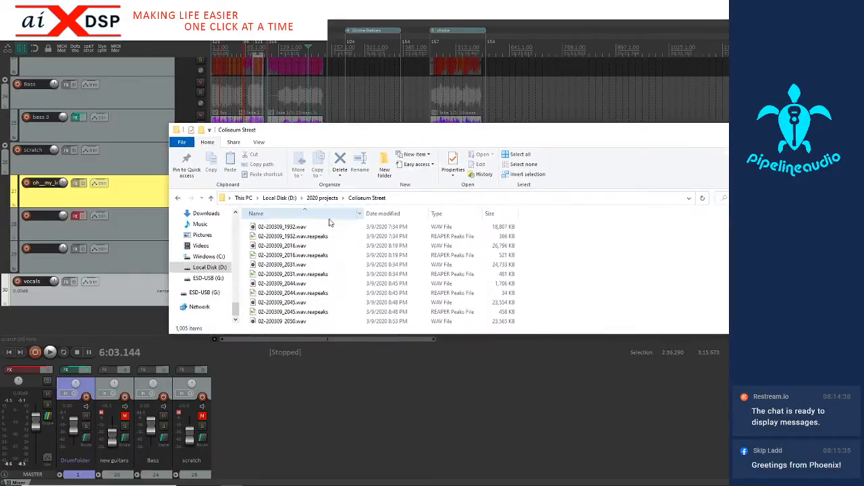
click(478, 214)
click(483, 263)
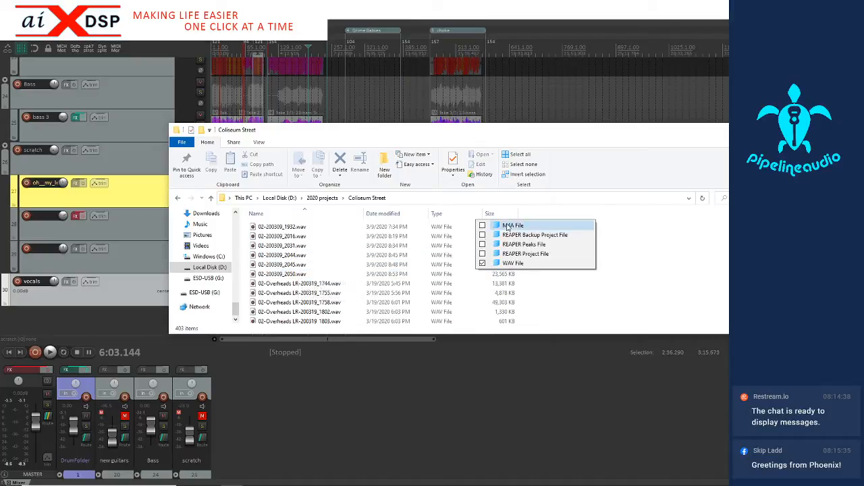
click(568, 144)
Sort the filtered WAV files by date modified, newest first
scroll(290, 269, down, 5)
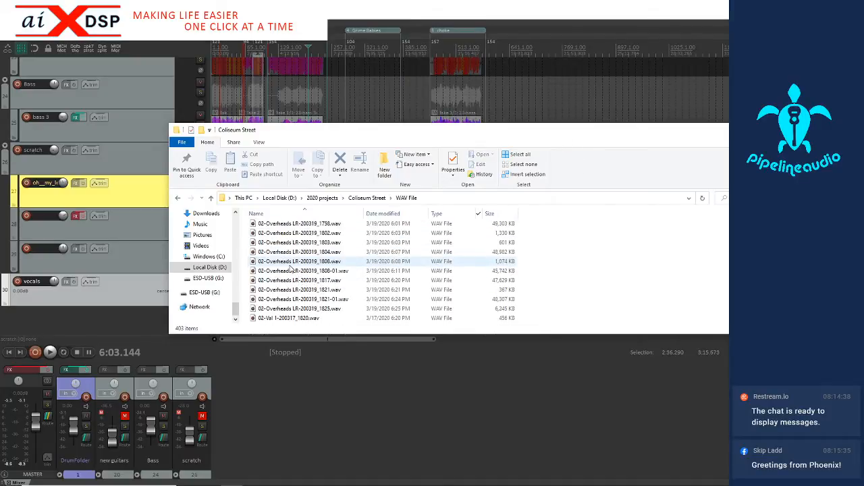
scroll(290, 268, down, 15)
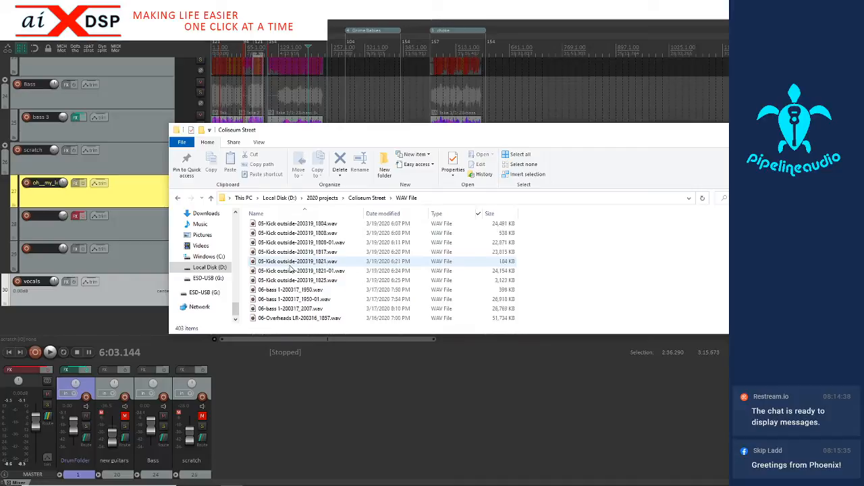
scroll(290, 268, up, 15)
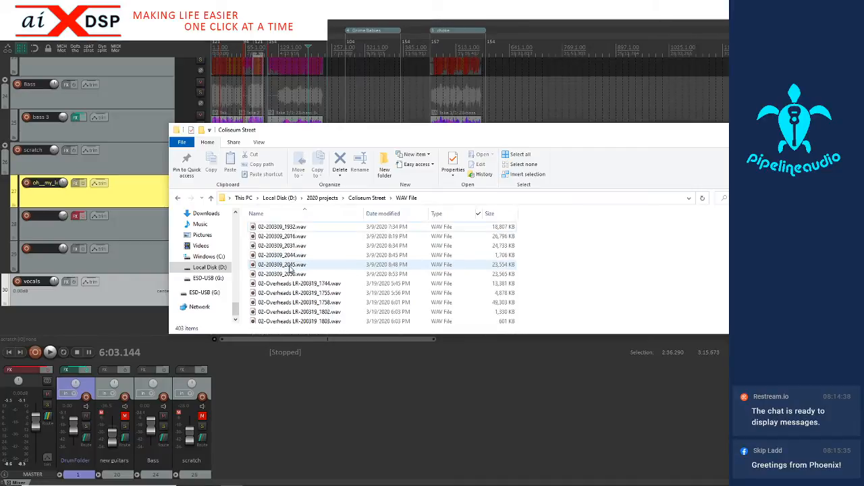
click(382, 215)
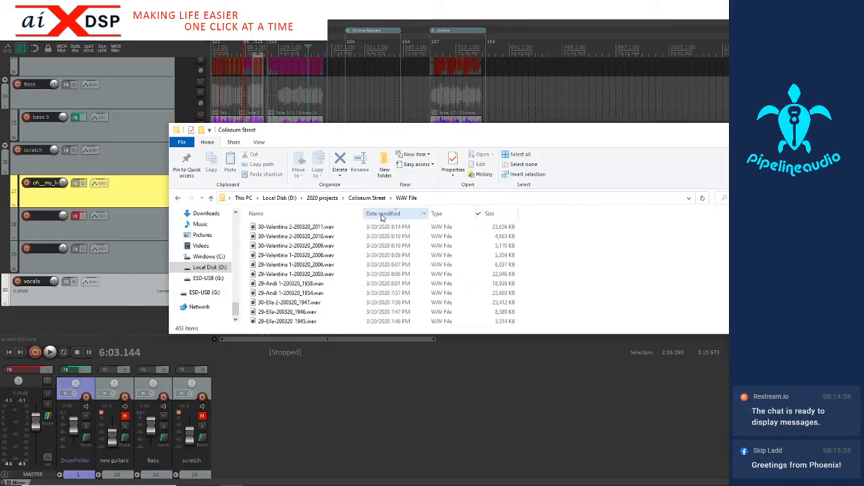
Select the WAV files from the newest down to the one modified 3/20/2020 6:39 PM, leaving out the 6:46 PM file
click(297, 227)
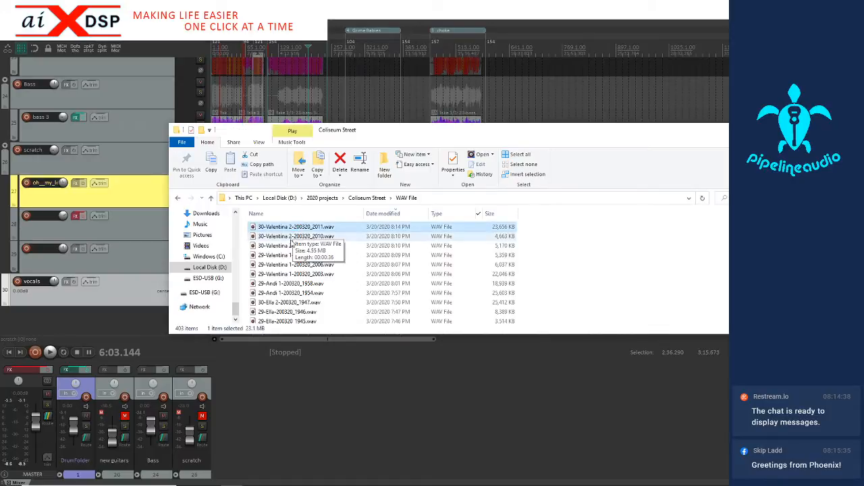
scroll(289, 270, down, 3)
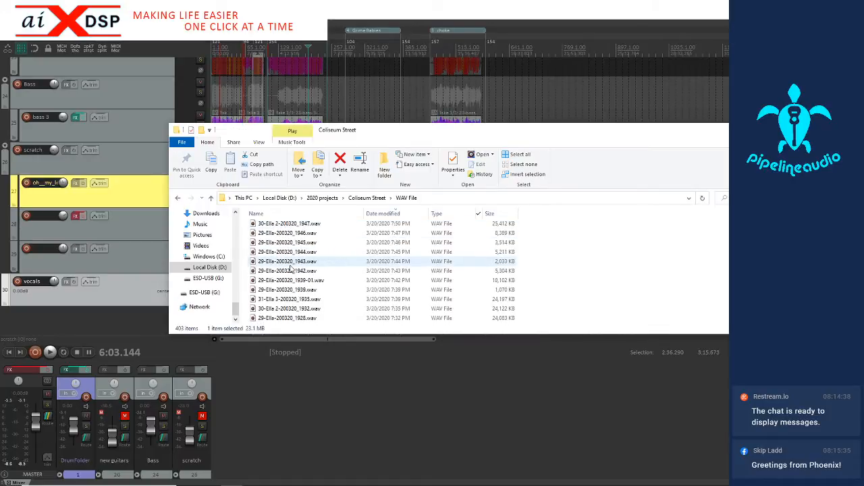
scroll(287, 273, down, 4)
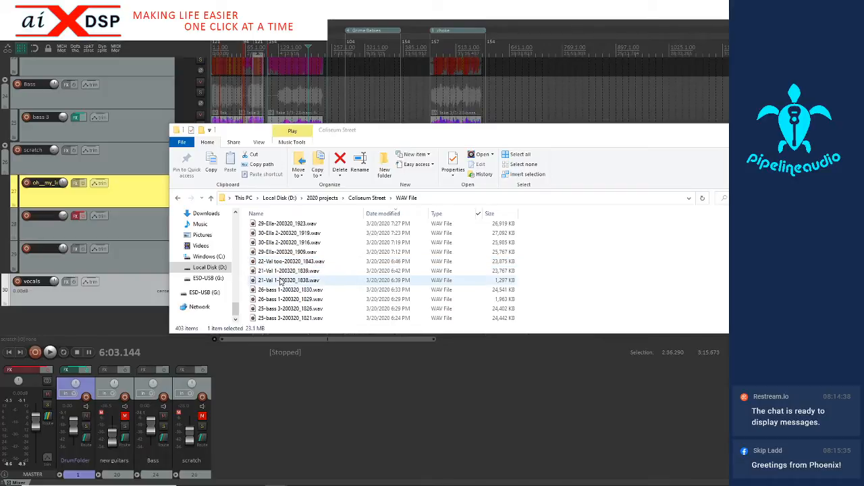
click(281, 282)
scroll(283, 279, up, 5)
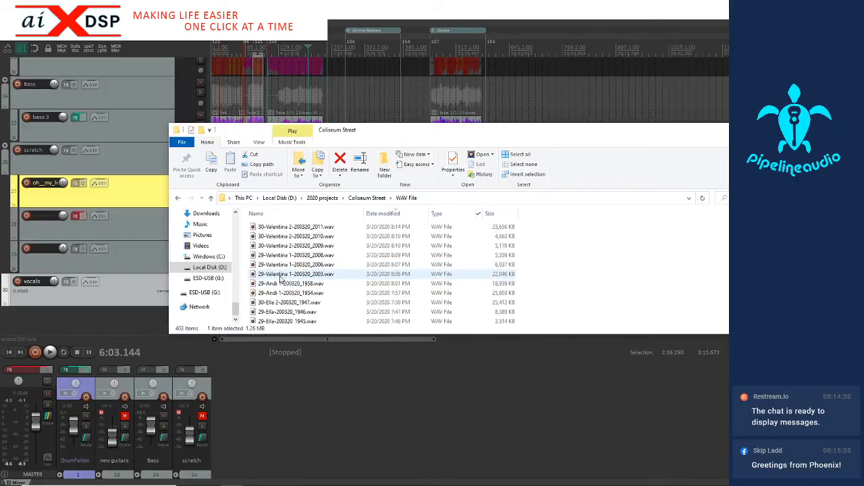
shift+click(296, 230)
scroll(298, 262, down, 5)
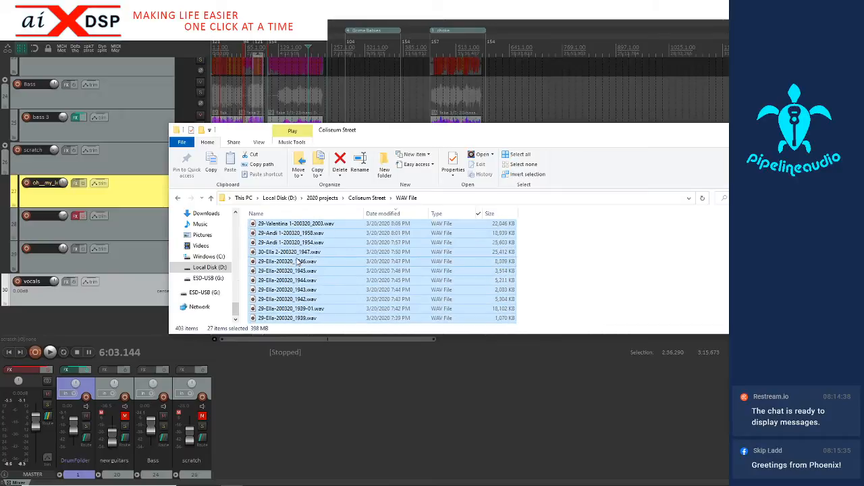
scroll(297, 263, down, 1)
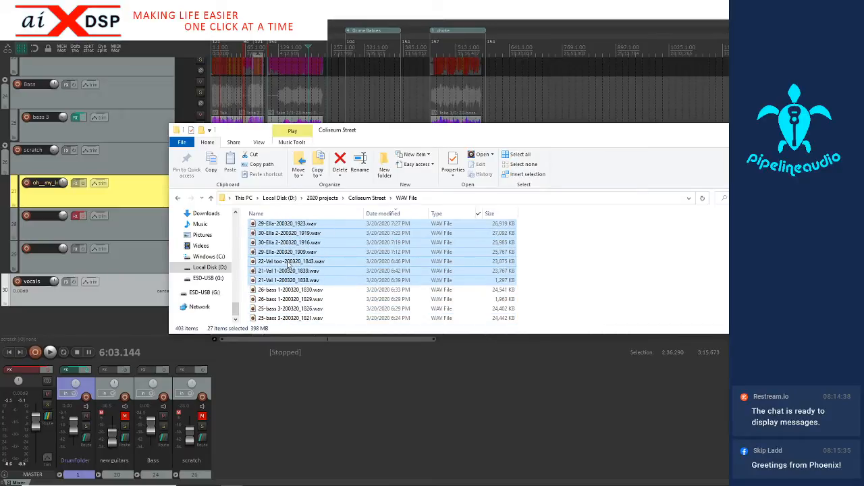
ctrl+click(289, 264)
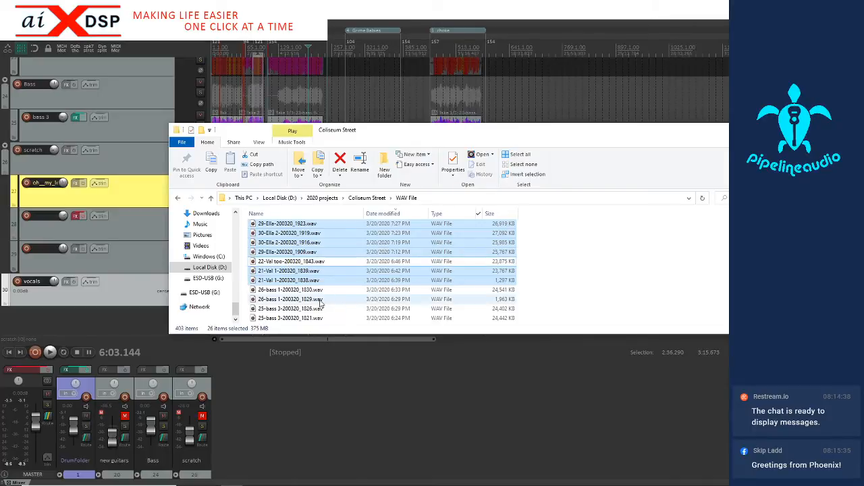
Insert the selected WAV files into the REAPER project below the vocals track, placing them on separate tracks
drag(383, 134, 653, 152)
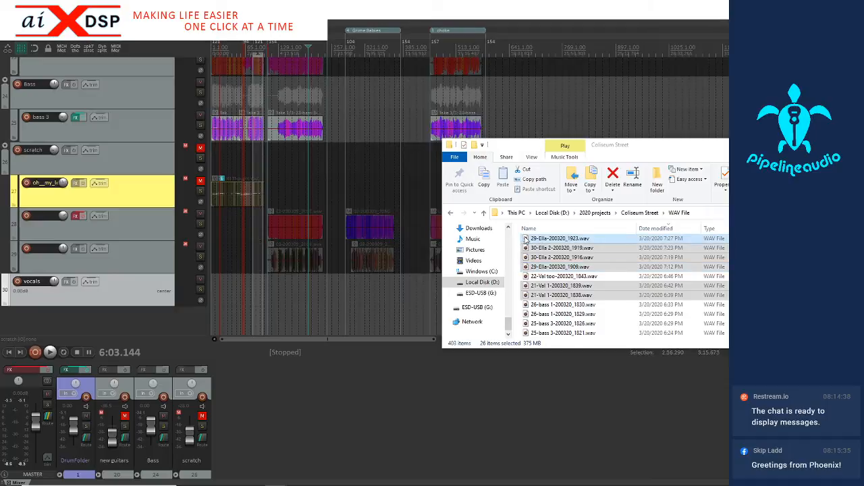
drag(526, 240, 228, 318)
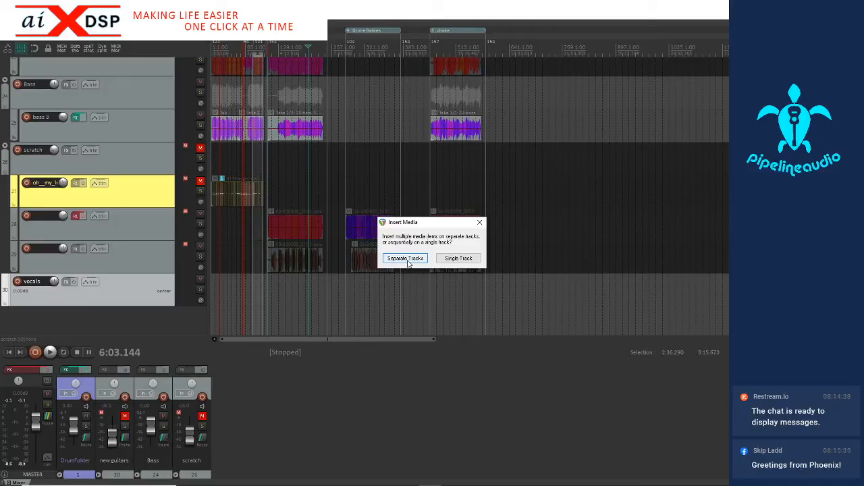
click(407, 259)
scroll(92, 308, down, 5)
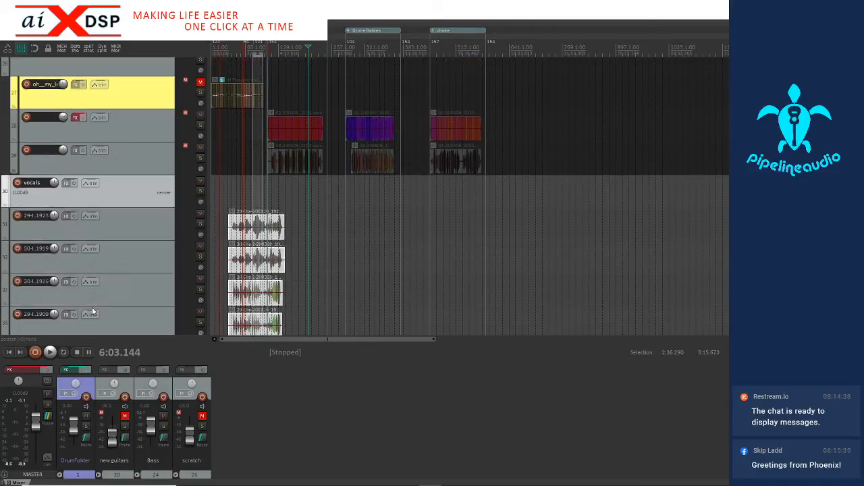
scroll(93, 312, down, 10)
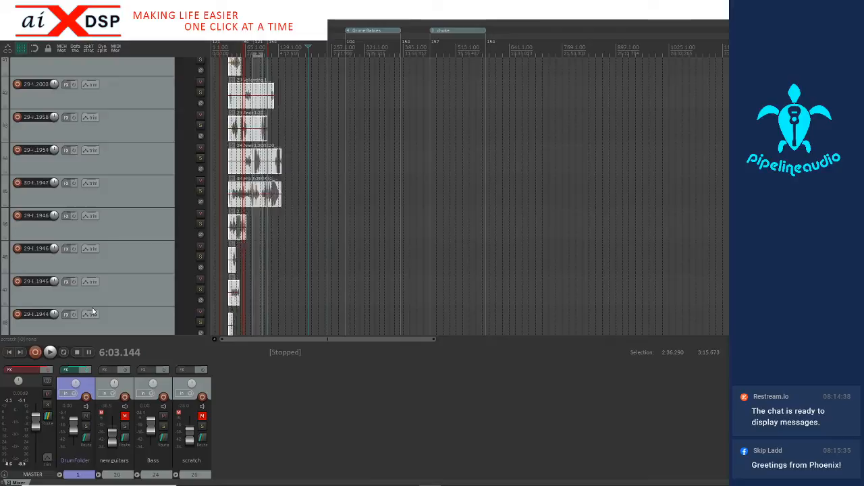
scroll(92, 307, down, 4)
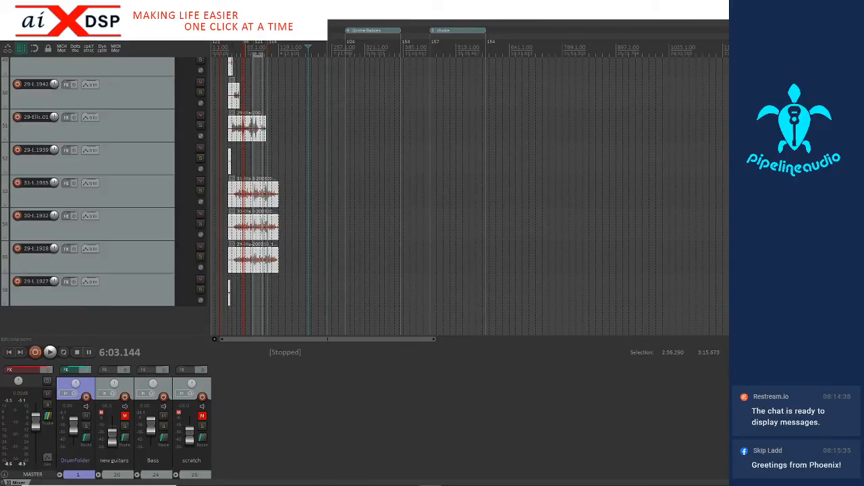
Play the project from about 1:23 to hear the inserted recordings, and stop playback
click(233, 50)
key(space)
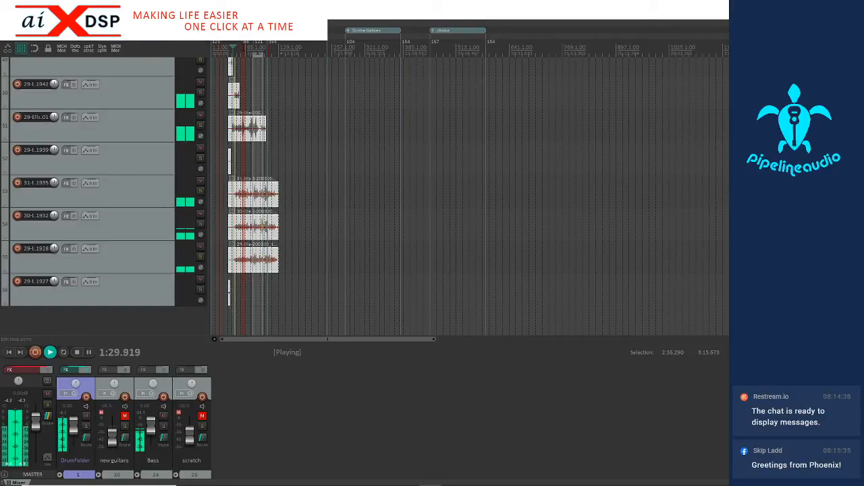
key(space)
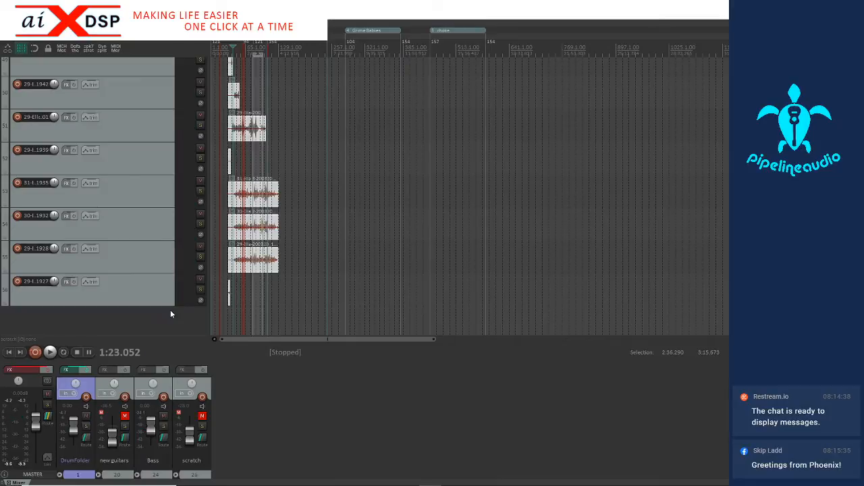
Select all the inserted items below the vocals track and move them to their source preferred position (BWF)
scroll(169, 311, up, 10)
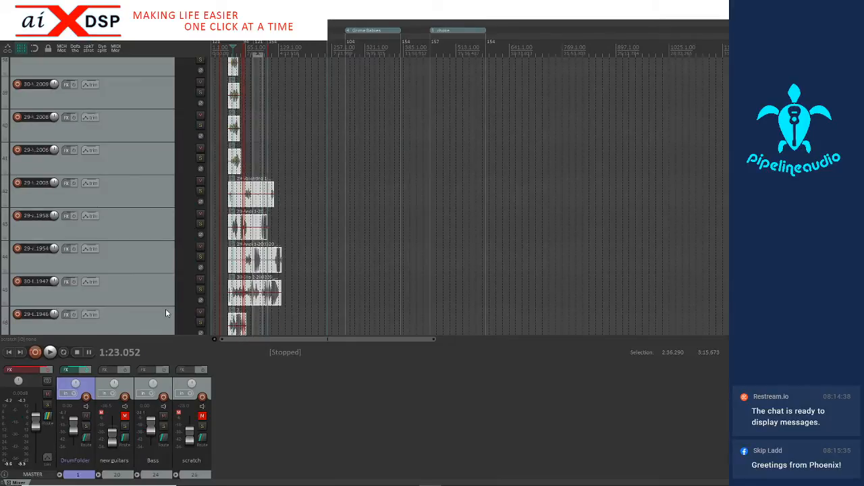
scroll(165, 313, up, 8)
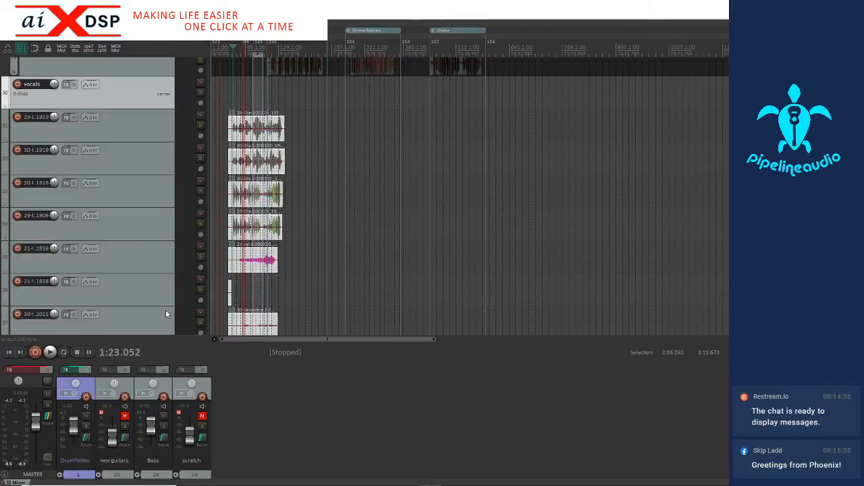
right_click(246, 126)
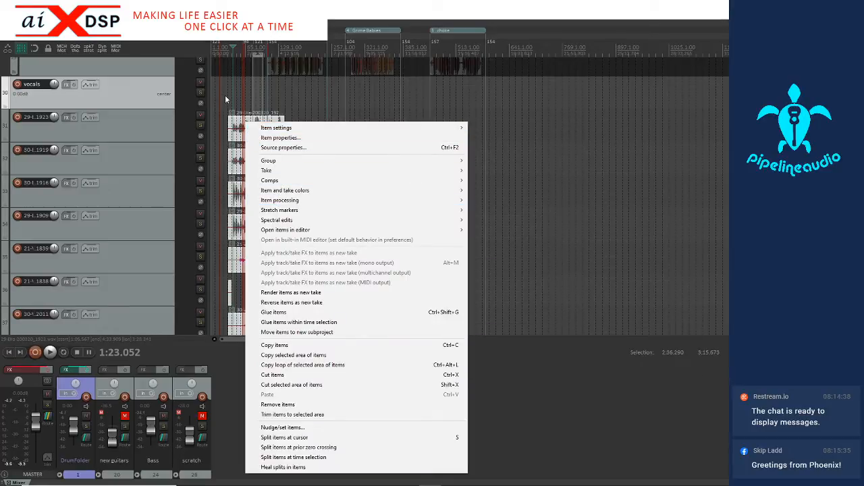
click(225, 96)
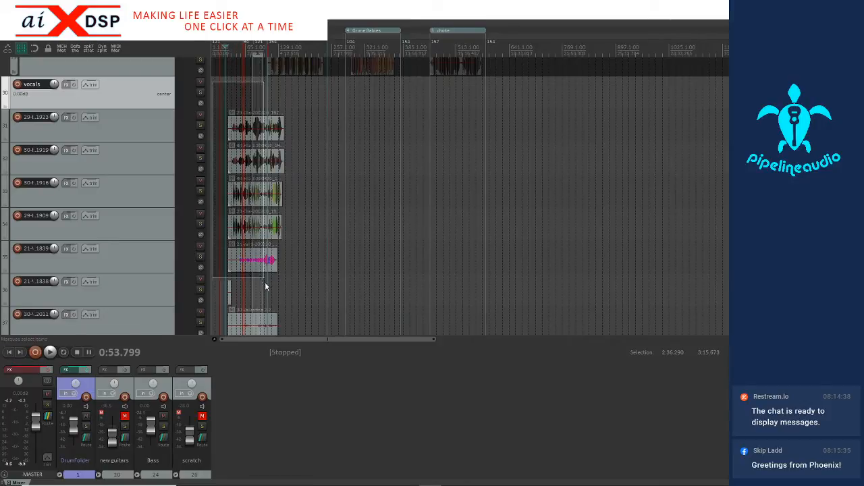
scroll(294, 324, down, 8)
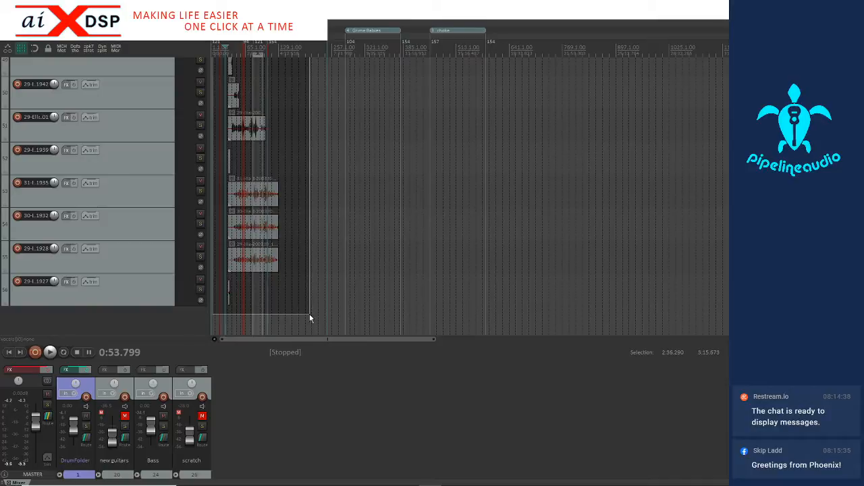
scroll(309, 314, down, 1)
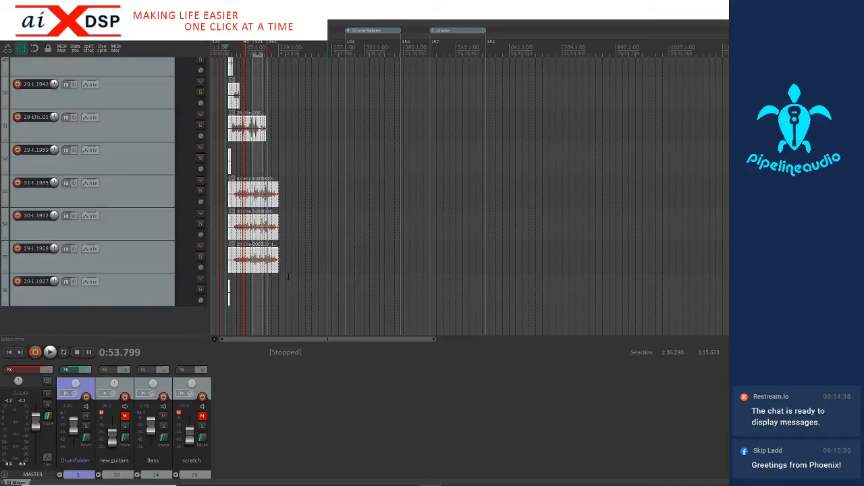
right_click(250, 192)
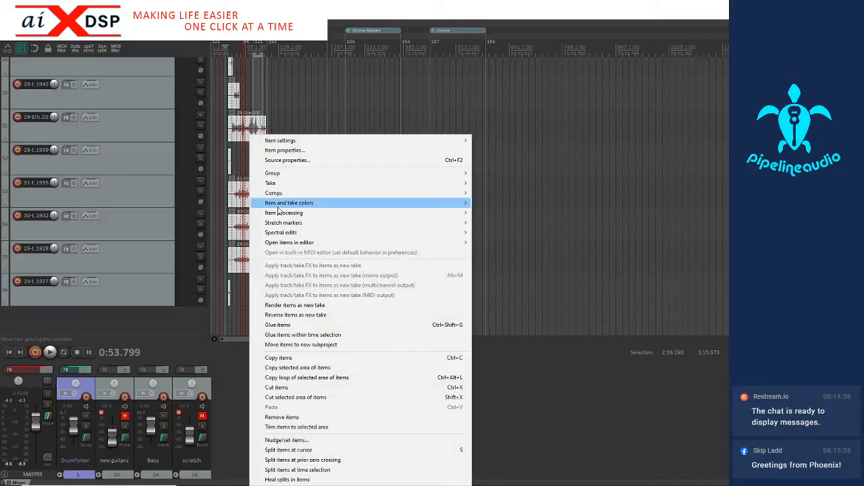
mouse_move(284, 213)
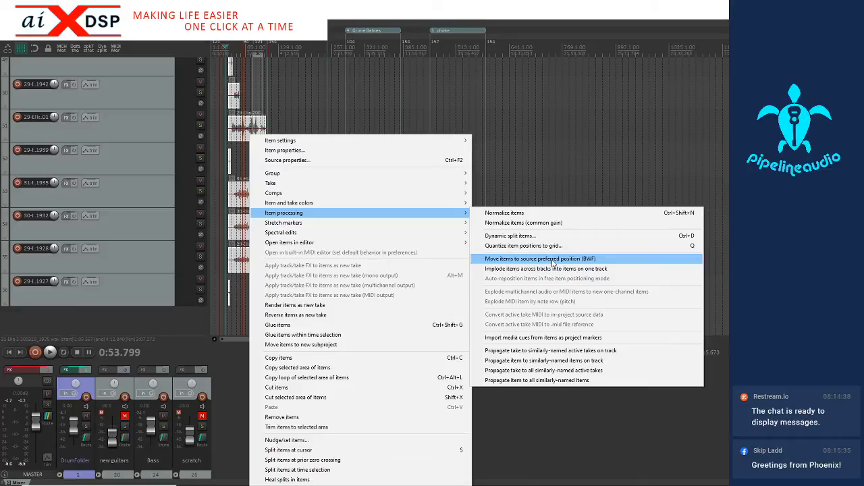
click(553, 259)
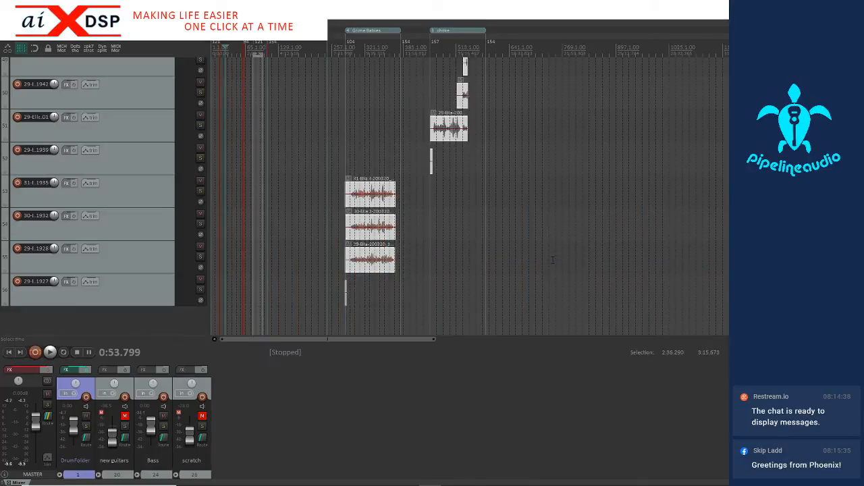
Look over the repositioned items on all the tracks below the vocals track to check their timeline placement
scroll(142, 279, up, 5)
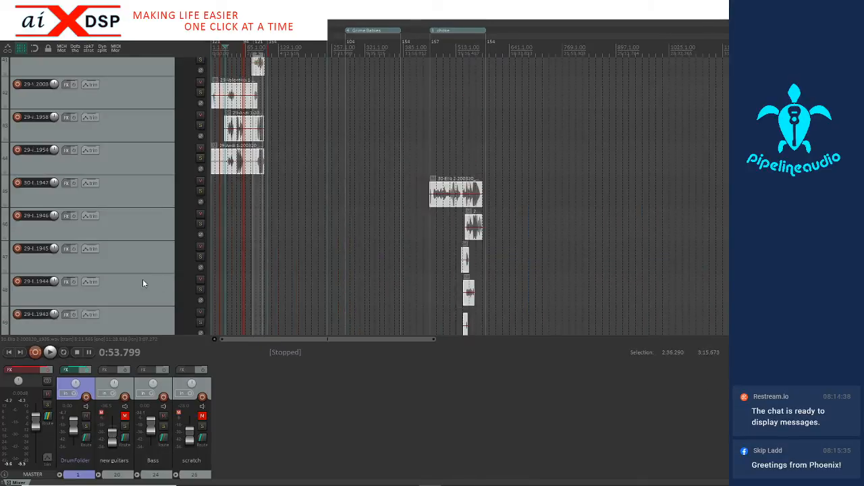
scroll(143, 279, up, 5)
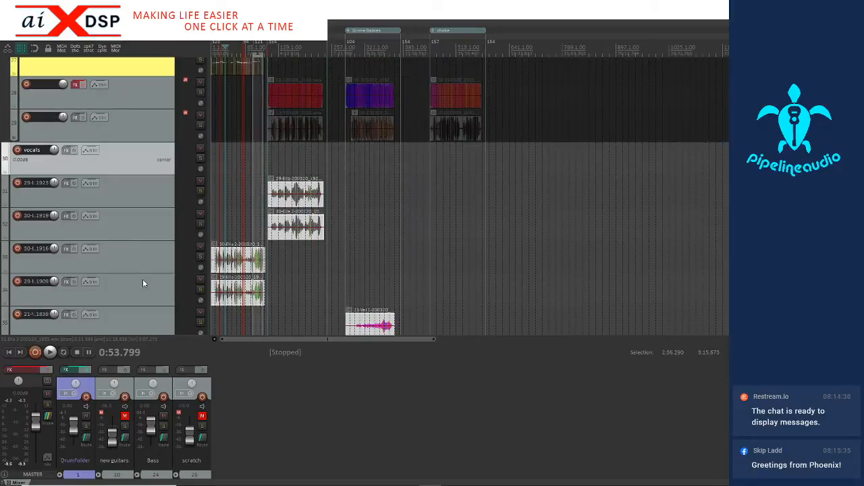
scroll(142, 281, down, 3)
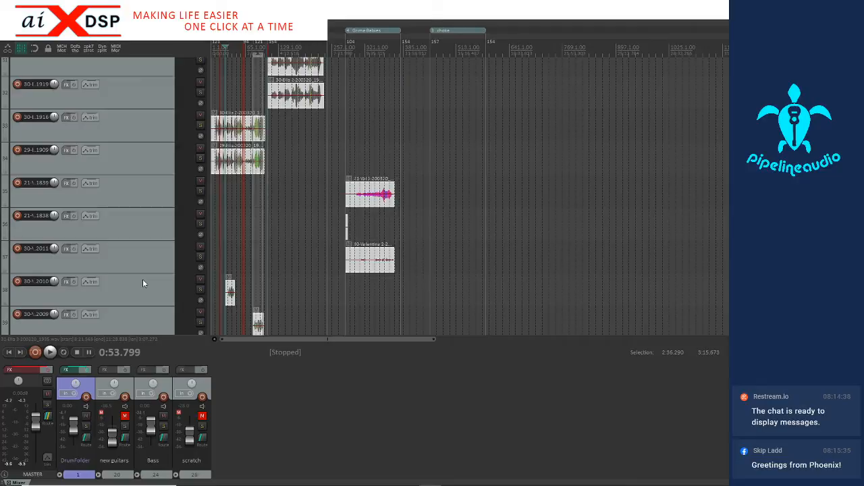
scroll(142, 281, down, 7)
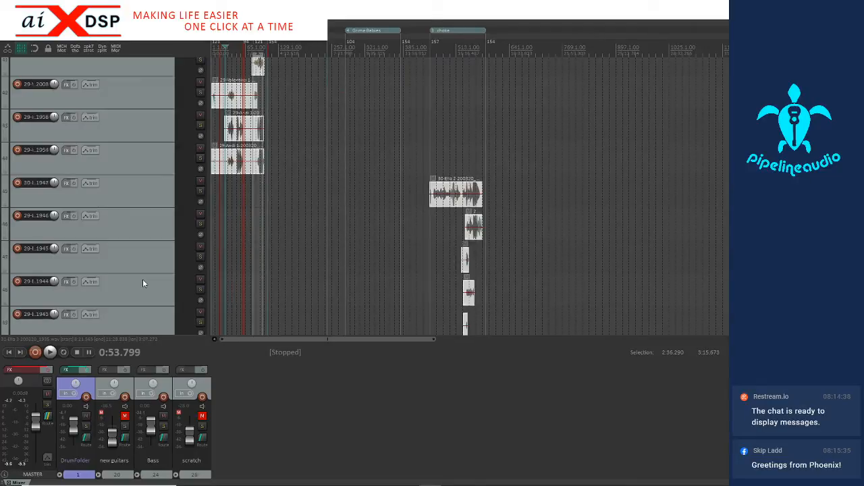
scroll(142, 284, down, 4)
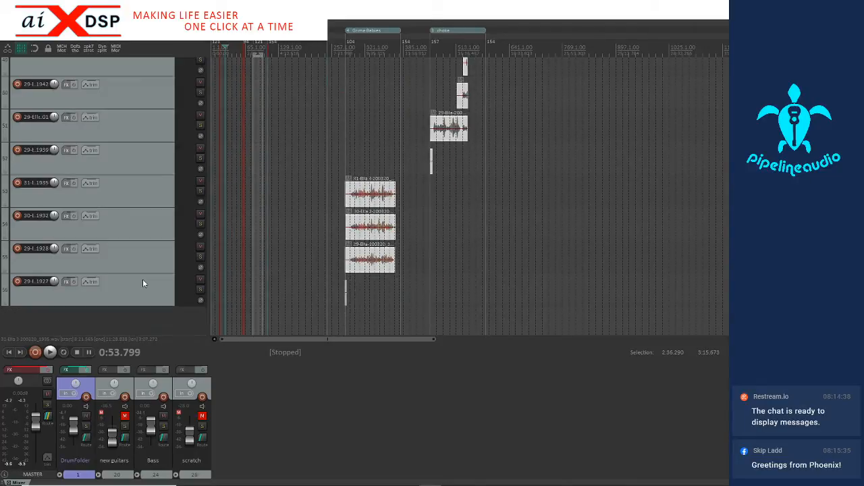
scroll(141, 212, up, 5)
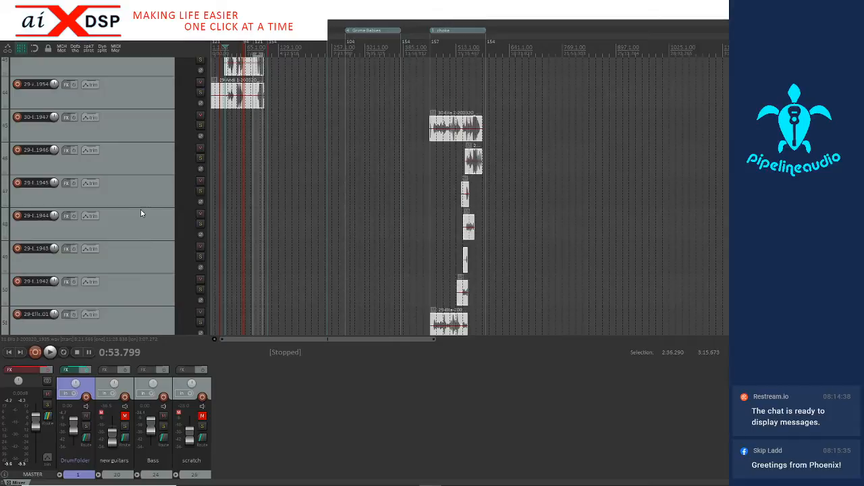
scroll(140, 214, up, 8)
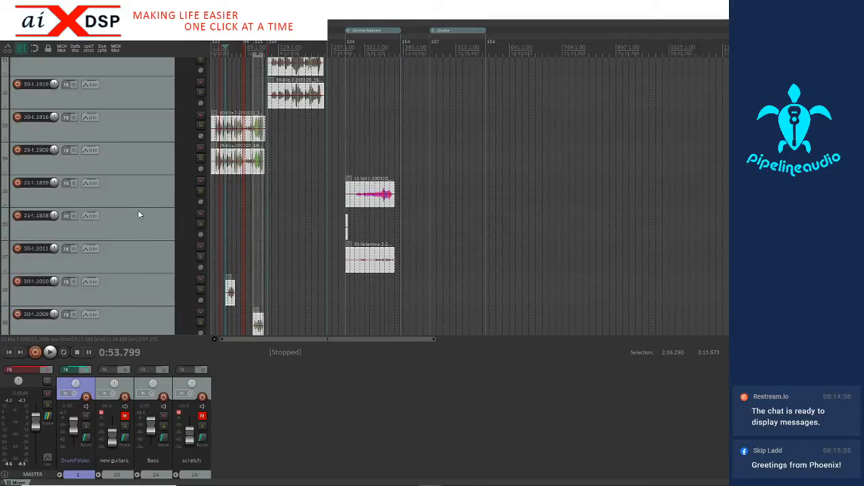
scroll(138, 214, up, 2)
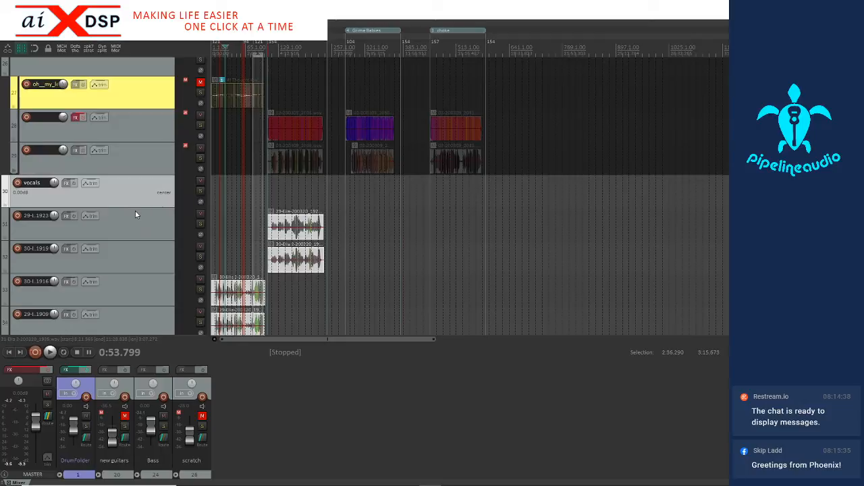
scroll(133, 212, down, 1)
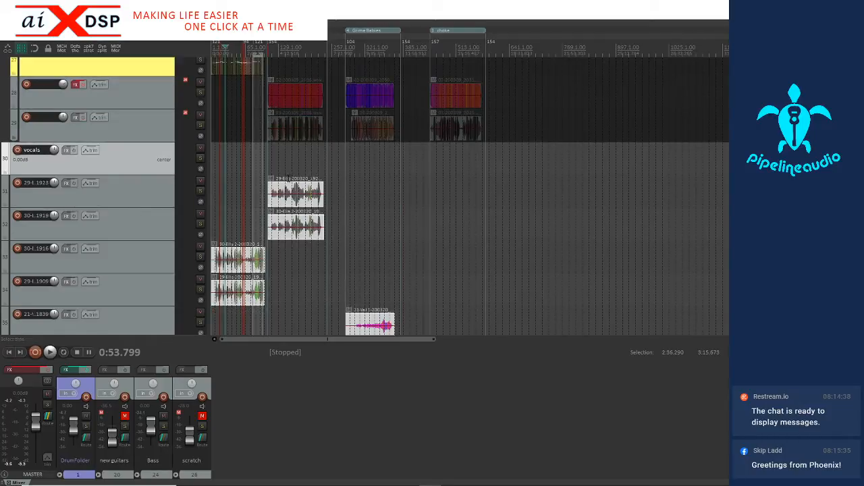
Select the two items on the tracks ending in 1916 and 1909 and move both up two tracks, beside the 1923 and 1919 recordings
scroll(279, 218, up, 3)
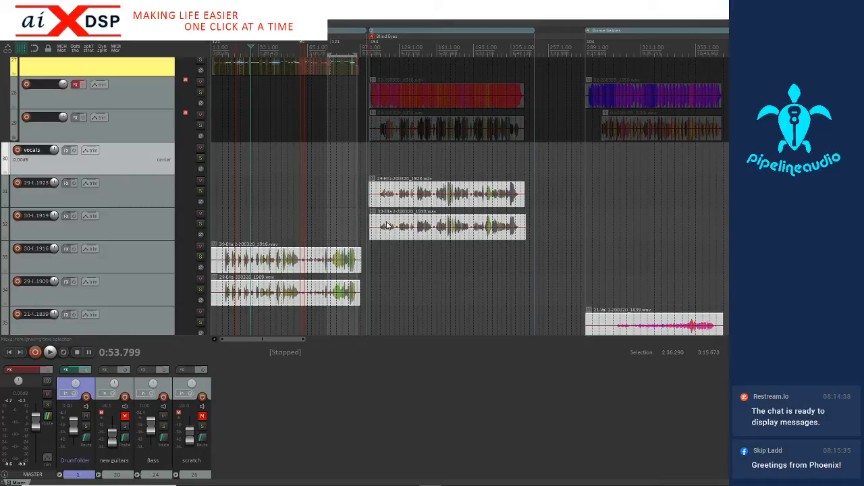
drag(390, 295, 192, 250)
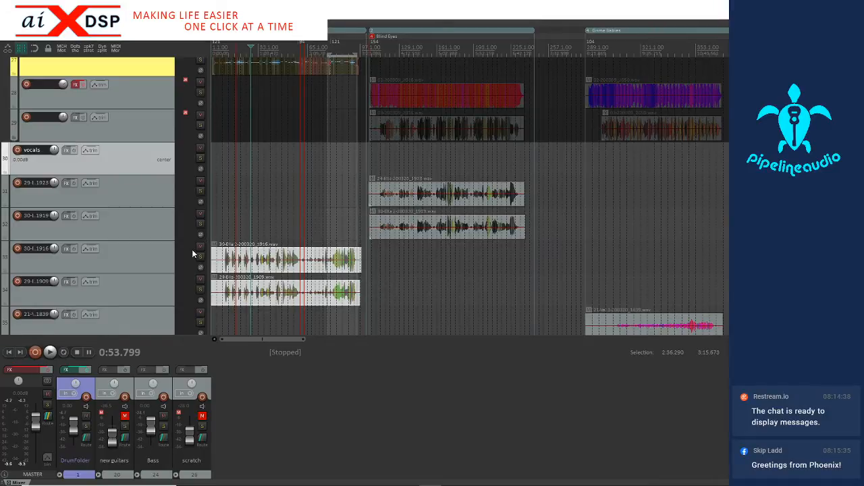
key(KP_8)
key(KP_8)
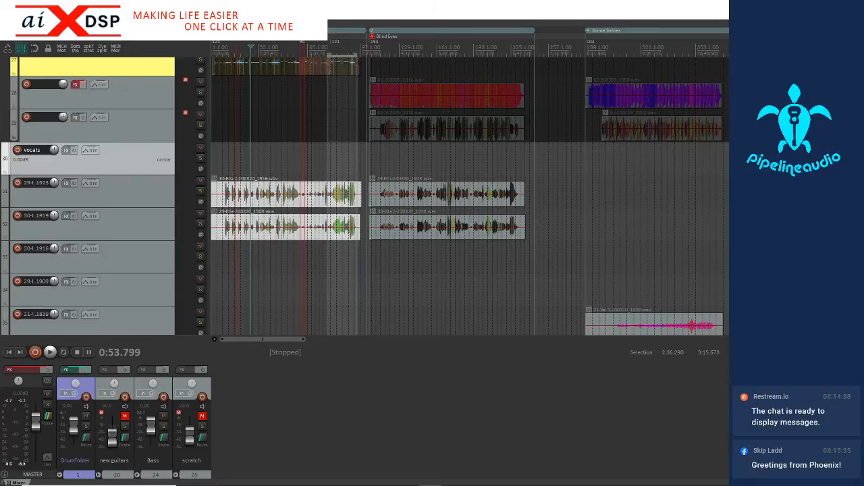
Look up which action is assigned to the Num 8 shortcut in the Actions list, and close the list
click(164, 8)
click(177, 20)
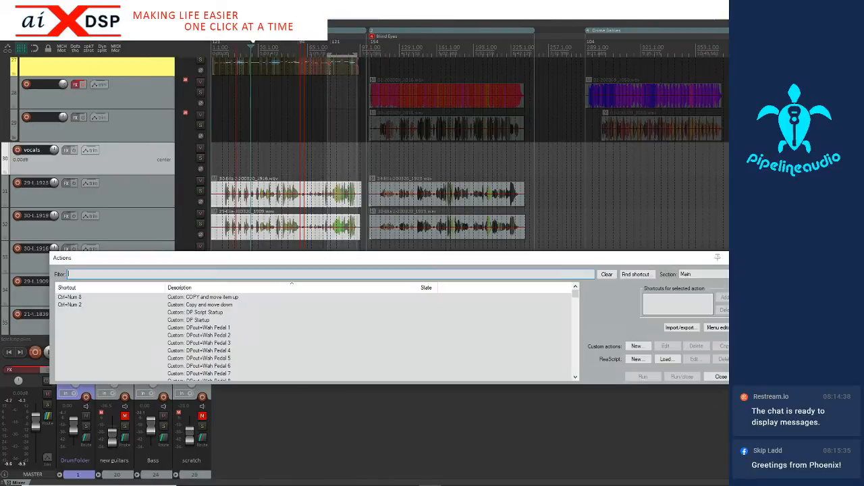
click(645, 276)
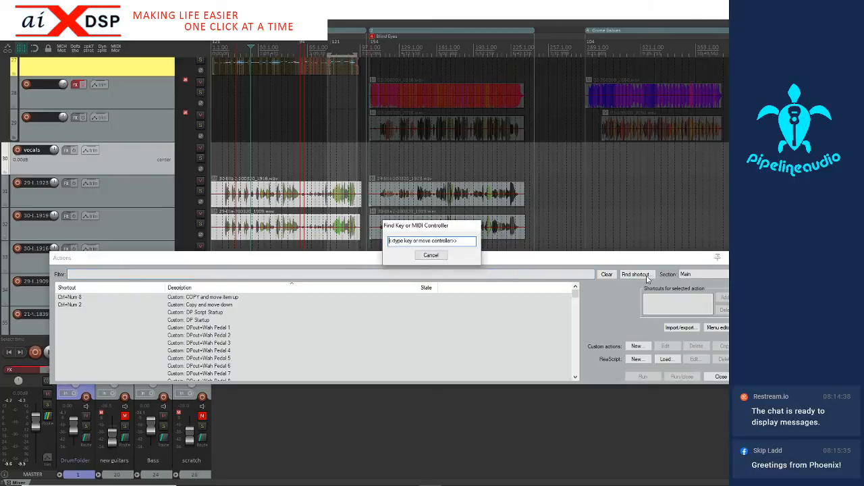
key(KP_8)
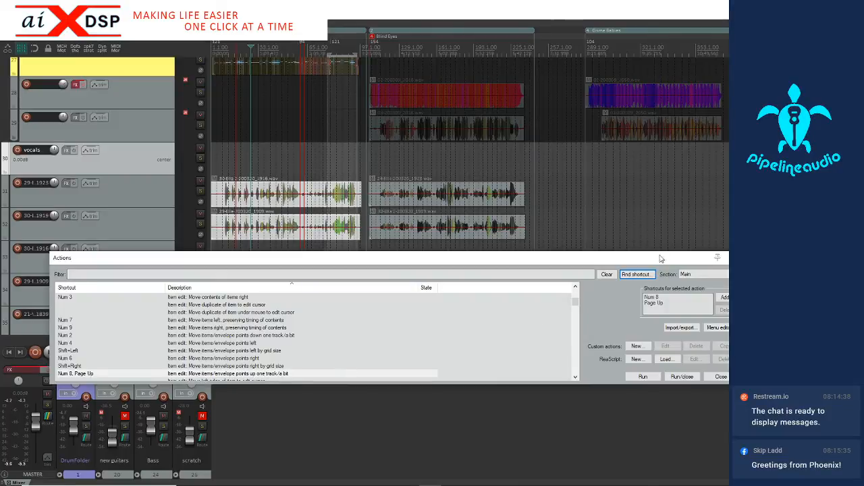
click(735, 258)
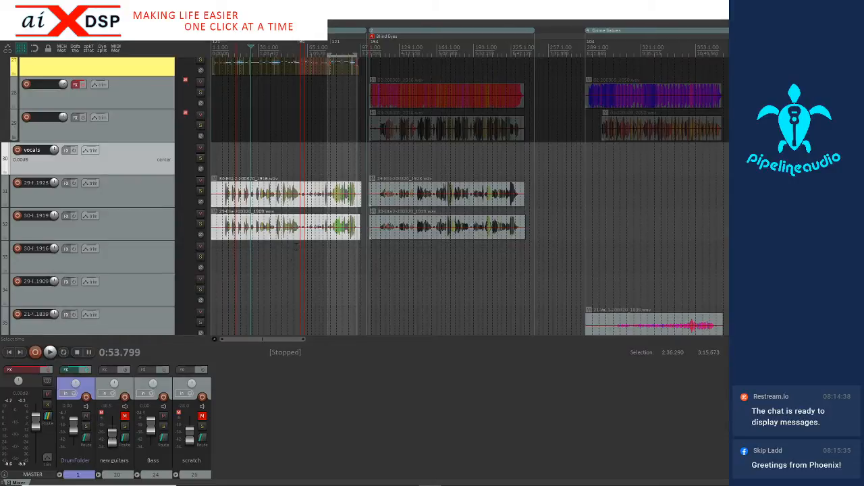
scroll(151, 254, down, 2)
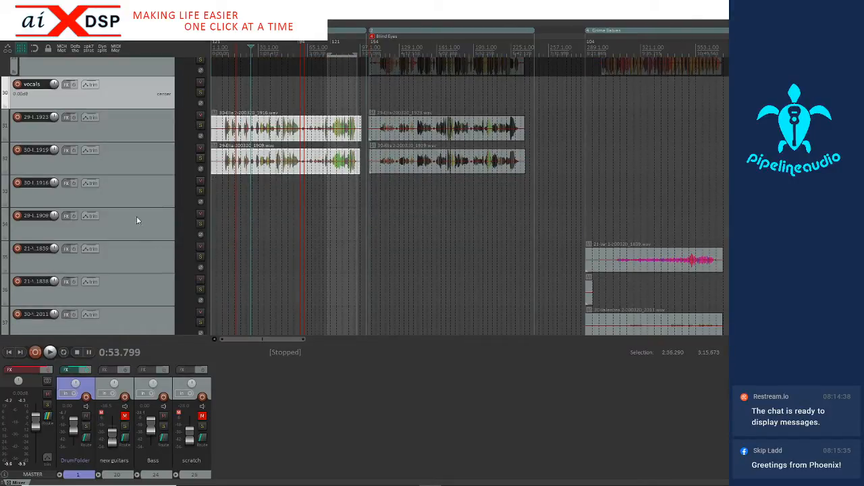
right_click(262, 127)
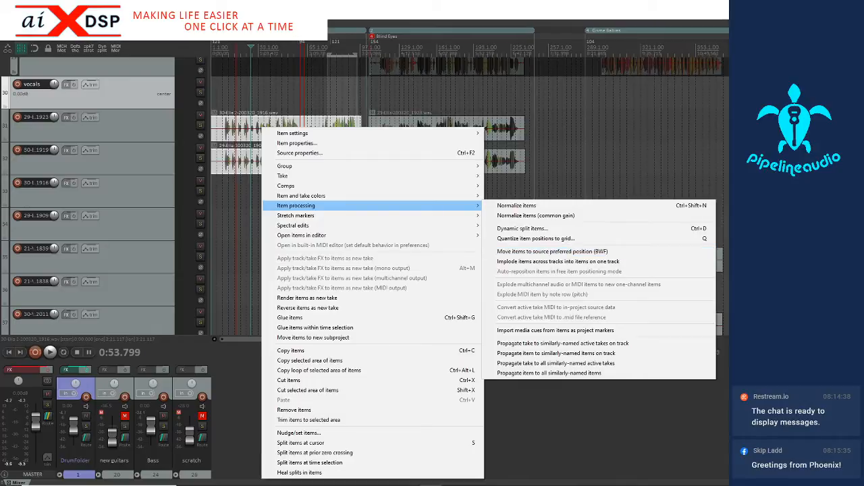
key(Escape)
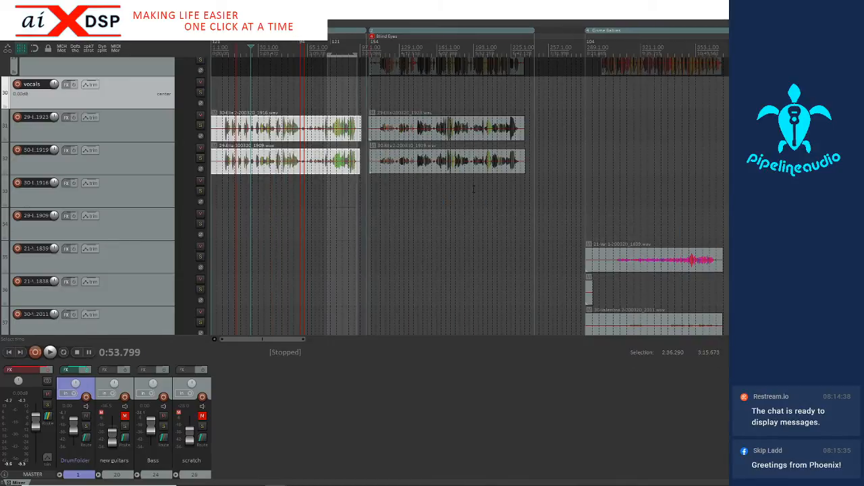
Delete the two emptied tracks ending in 1916 and 1909
scroll(101, 243, down, 2)
scroll(405, 177, down, 3)
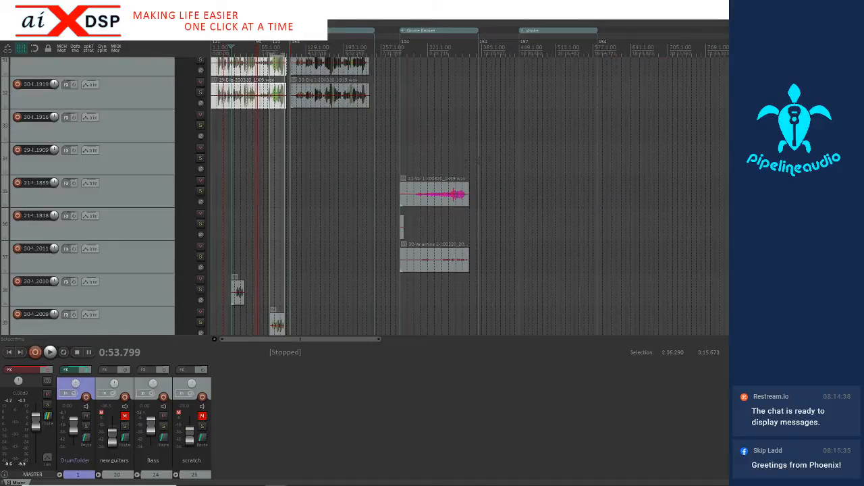
click(144, 133)
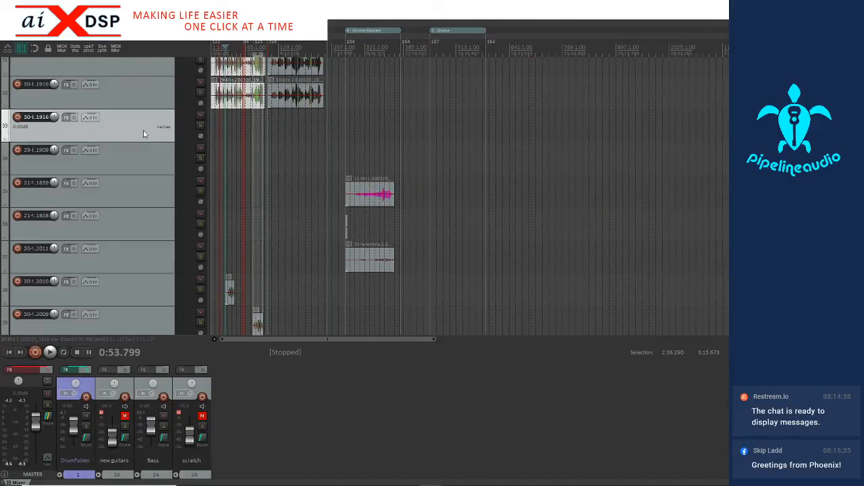
shift+click(137, 167)
key(Delete)
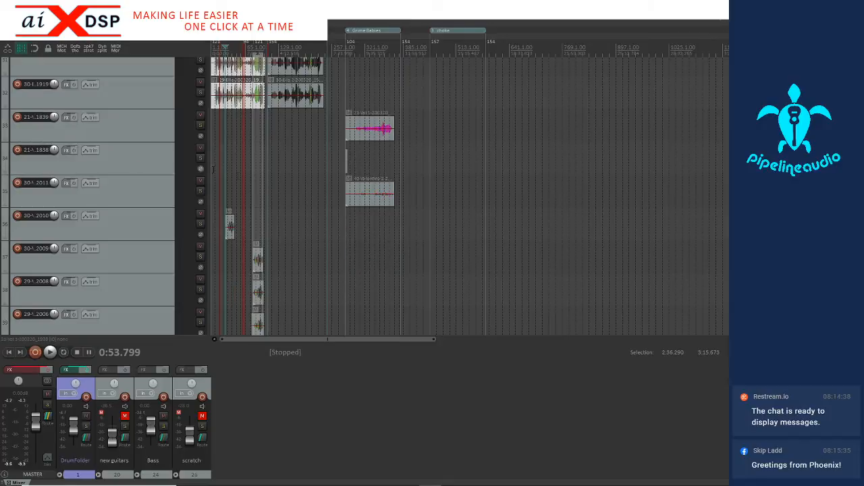
Select all the imported tracks from the one ending in 1923 to the last, and nest them in the vocals track as a folder
scroll(113, 192, up, 3)
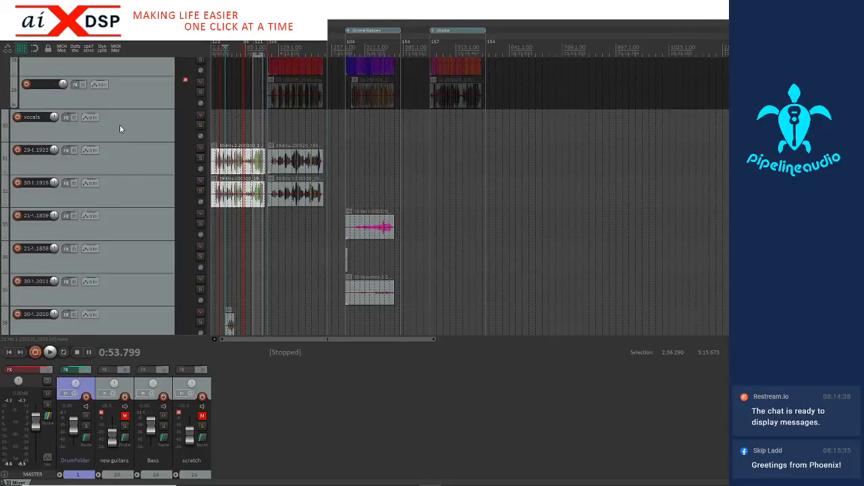
scroll(119, 126, up, 3)
click(119, 125)
scroll(111, 162, down, 2)
click(108, 192)
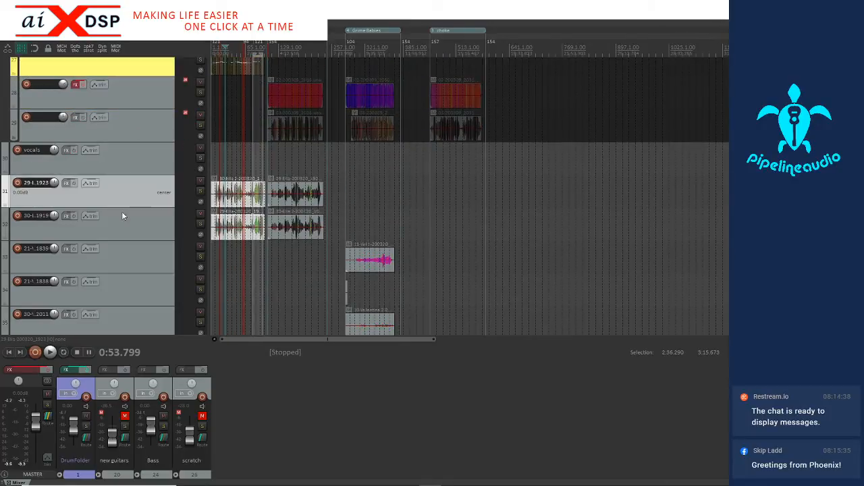
scroll(126, 229, down, 3)
scroll(126, 229, down, 10)
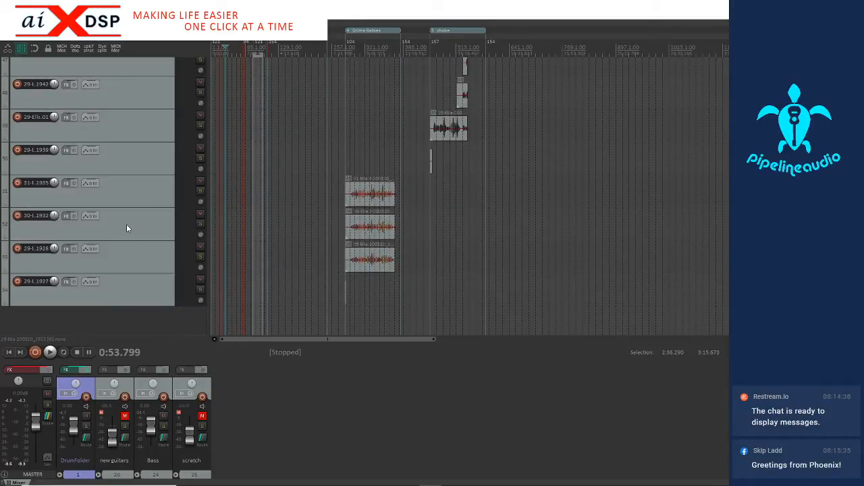
scroll(129, 280, up, 8)
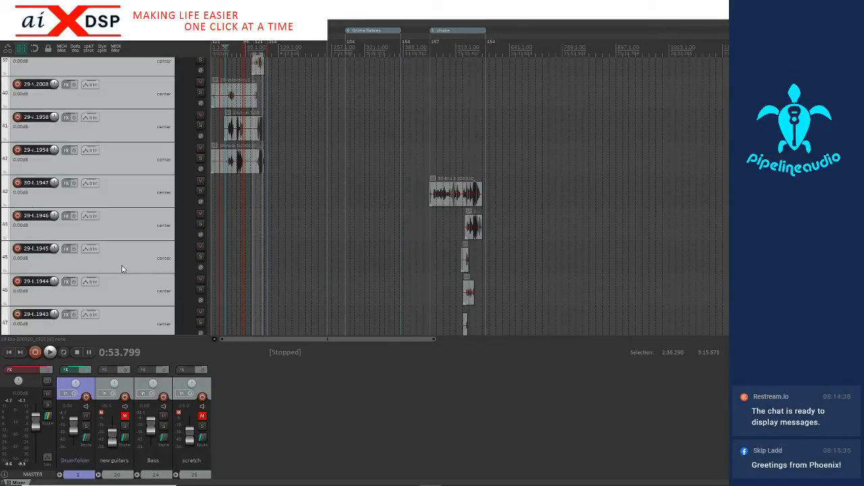
scroll(121, 268, up, 4)
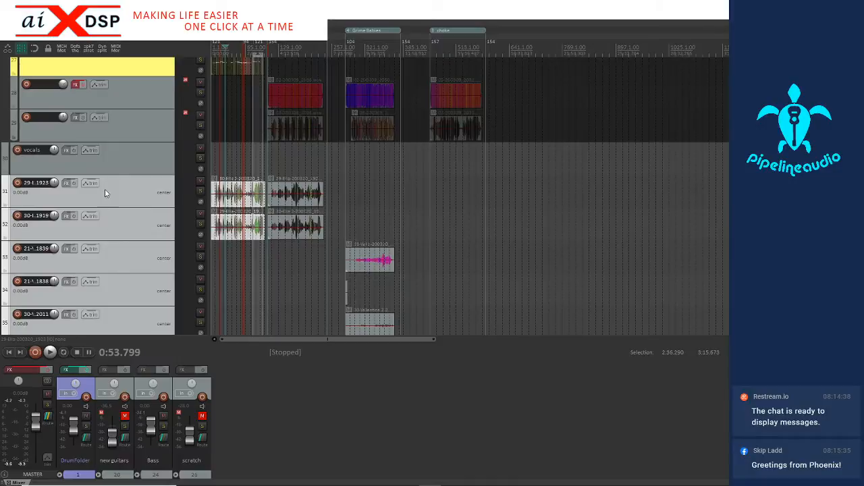
drag(106, 185, 128, 155)
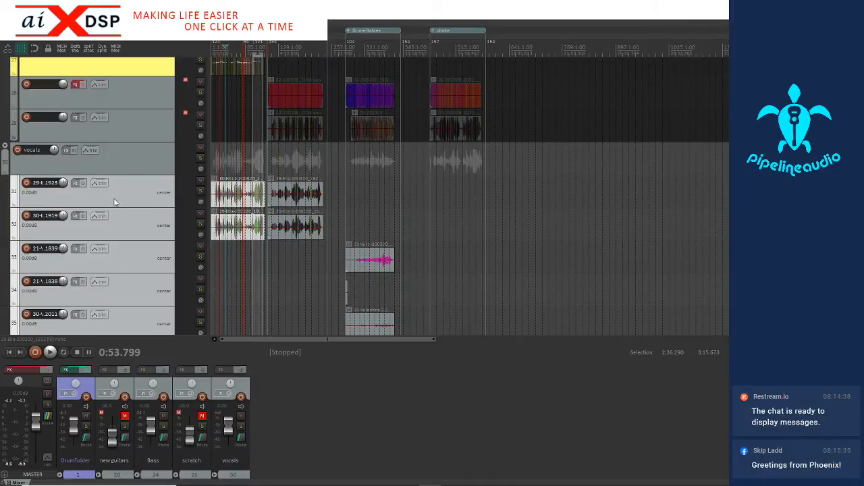
Rename the first two tracks inside the vocals folder with the singer's first name followed by 1 and 2
scroll(100, 239, down, 1)
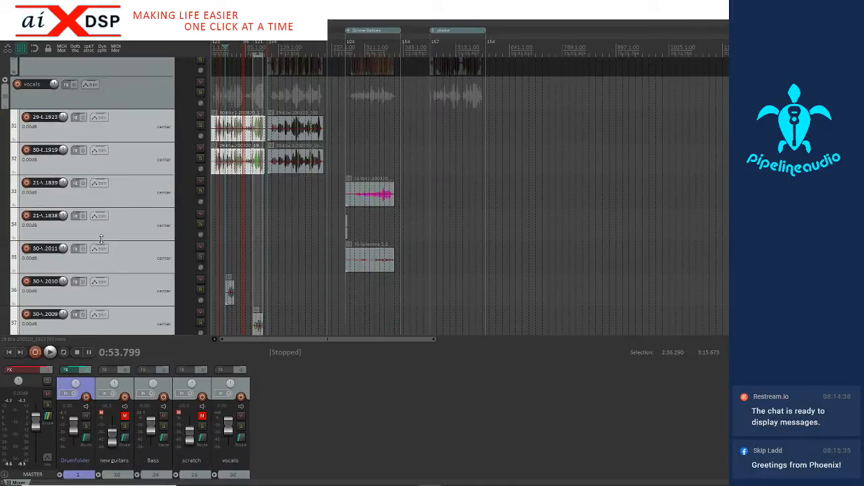
double_click(42, 117)
text(Ella)
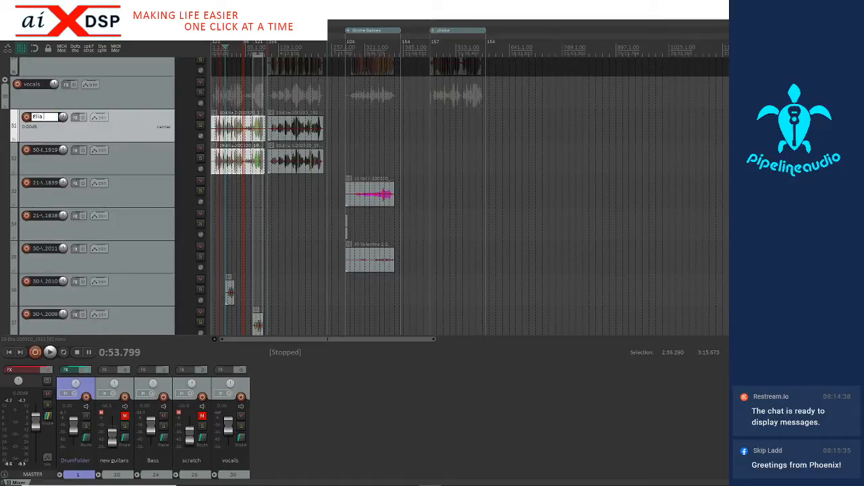
text( 1)
double_click(45, 149)
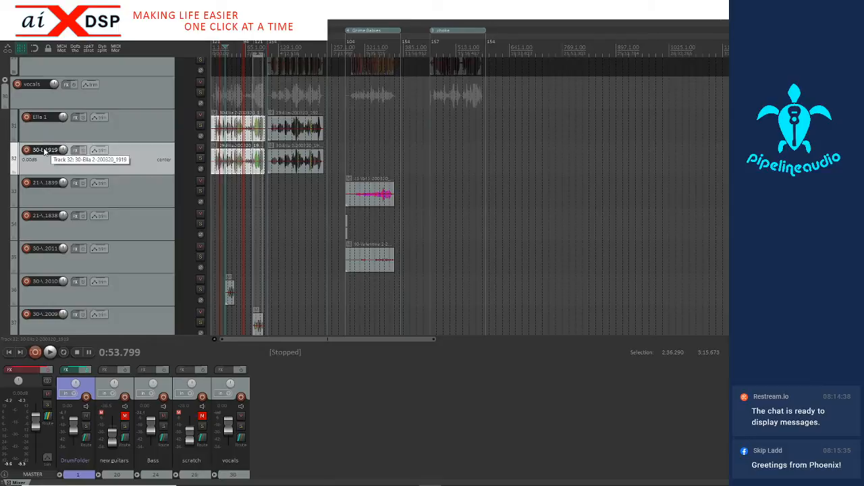
text(Ell)
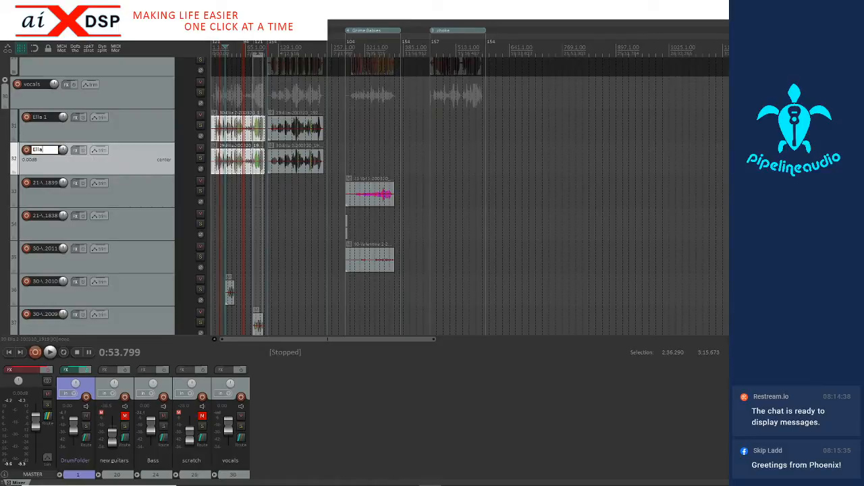
text(a 2)
Rename the track ending in 2010 with its singer's shortened first name followed by 2
click(119, 188)
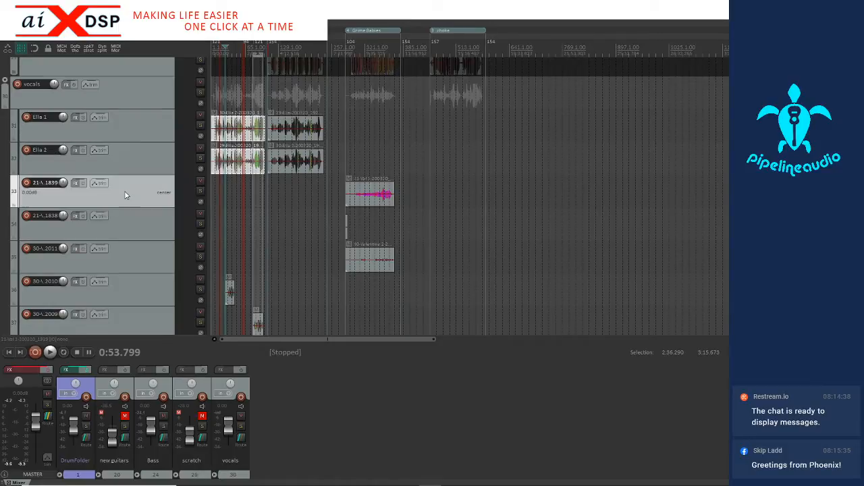
scroll(135, 219, down, 3)
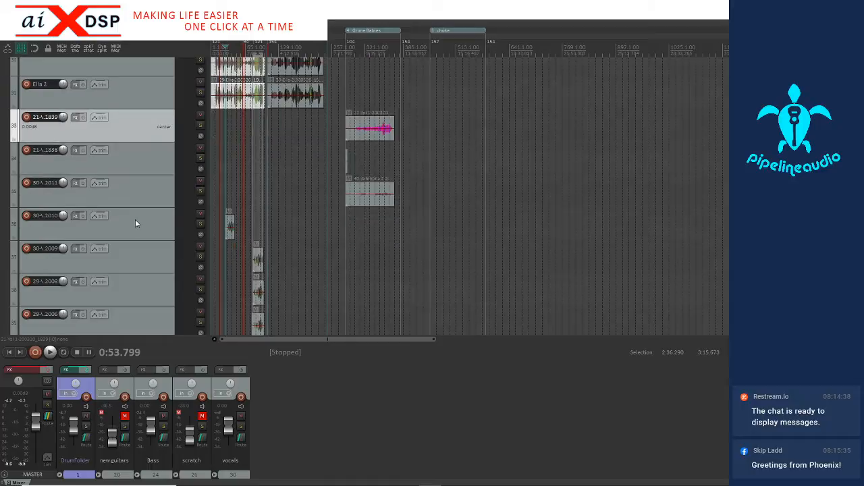
click(247, 214)
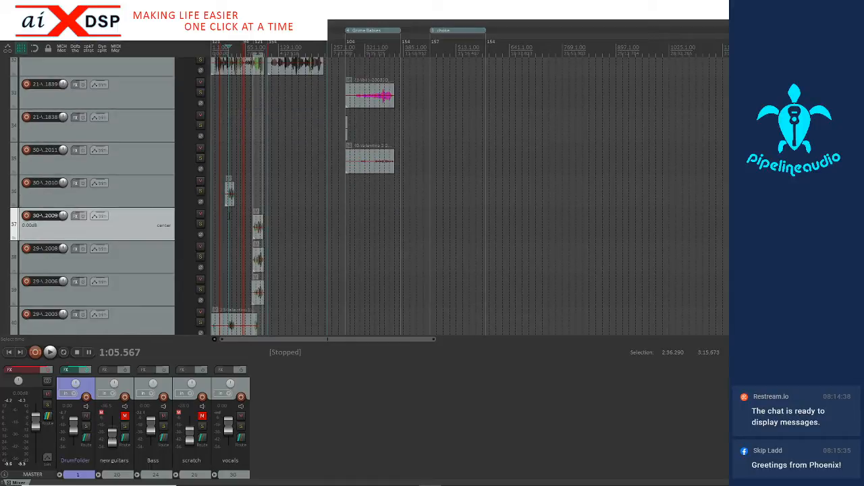
scroll(247, 215, up, 5)
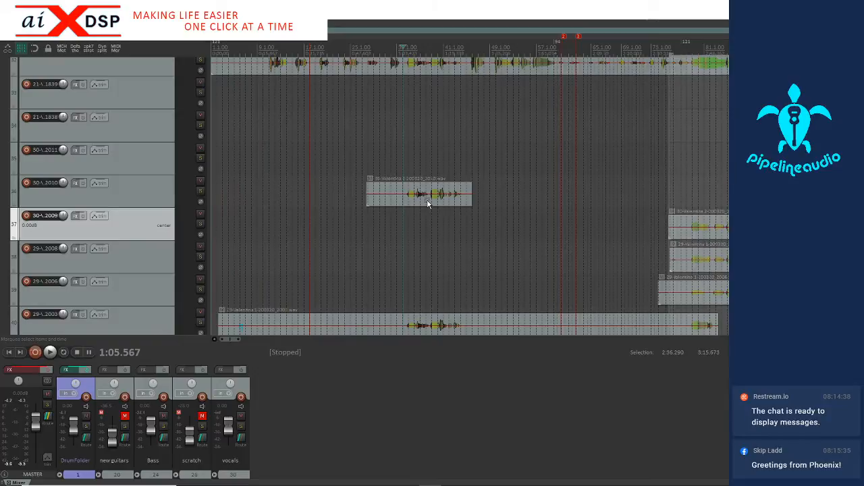
scroll(426, 205, up, 3)
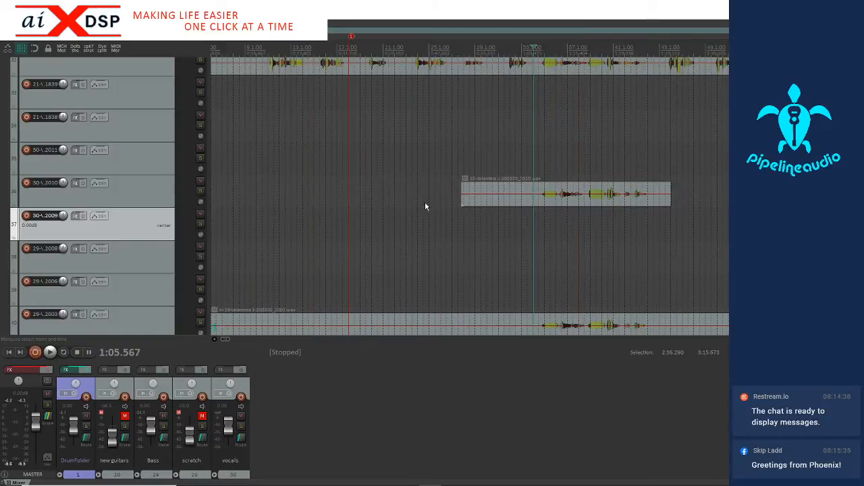
scroll(425, 202, down, 4)
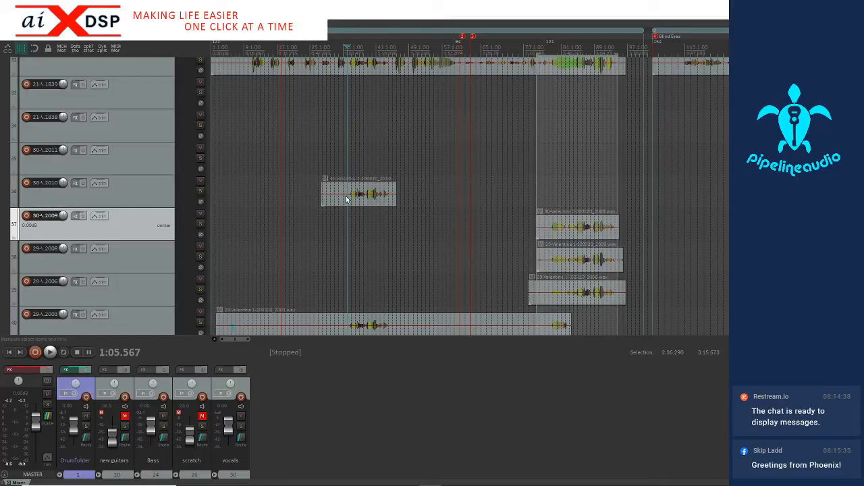
double_click(37, 182)
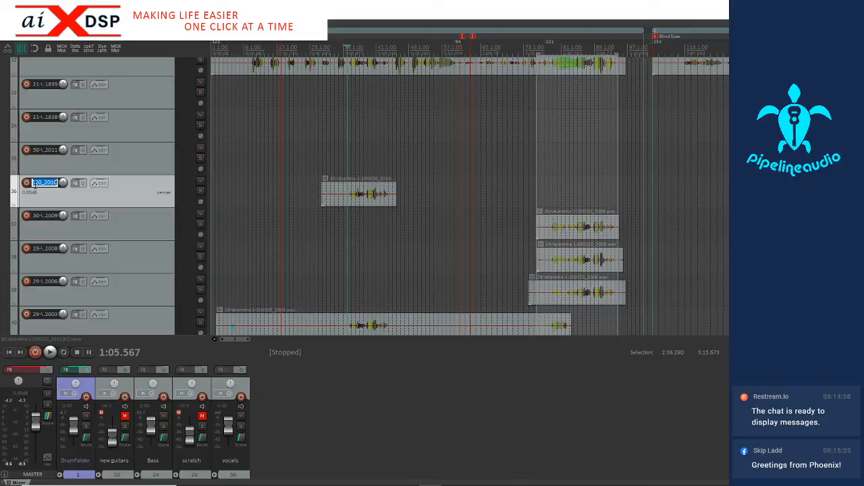
text(Val)
Move the recording ending in 2009 up one track onto the renamed track, keeping its timeline position
click(362, 194)
scroll(362, 194, up, 5)
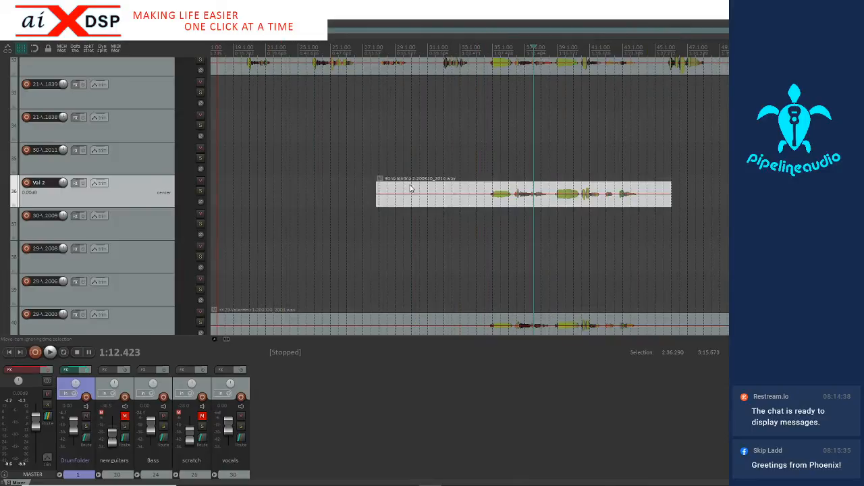
scroll(405, 189, down, 6)
click(553, 226)
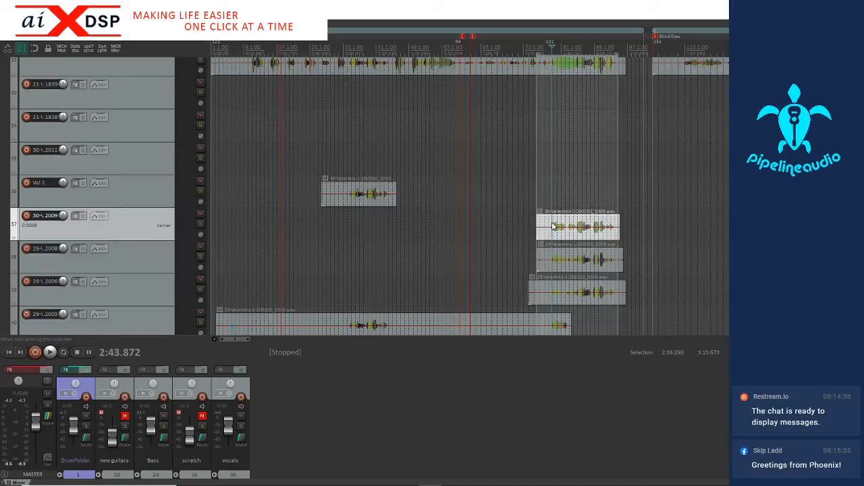
drag(553, 226, 552, 194)
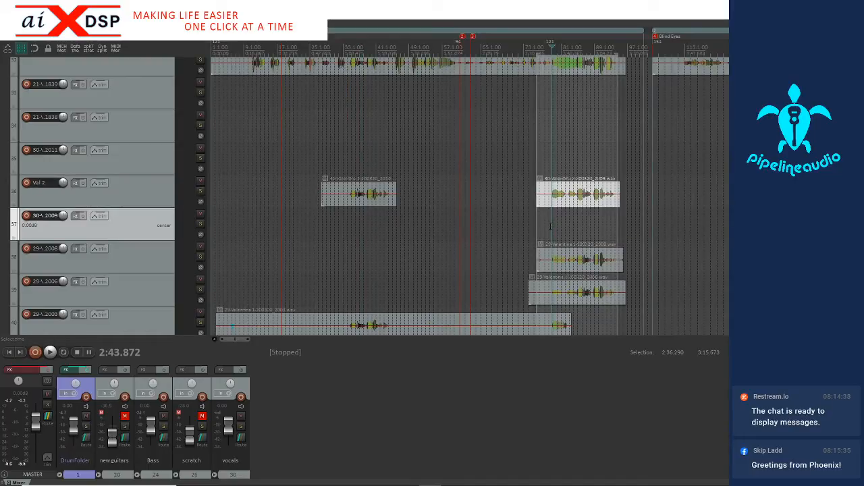
Move the recording ending in 2011 down one track onto the same singer's track 2, keeping its timeline position
scroll(572, 273, down, 3)
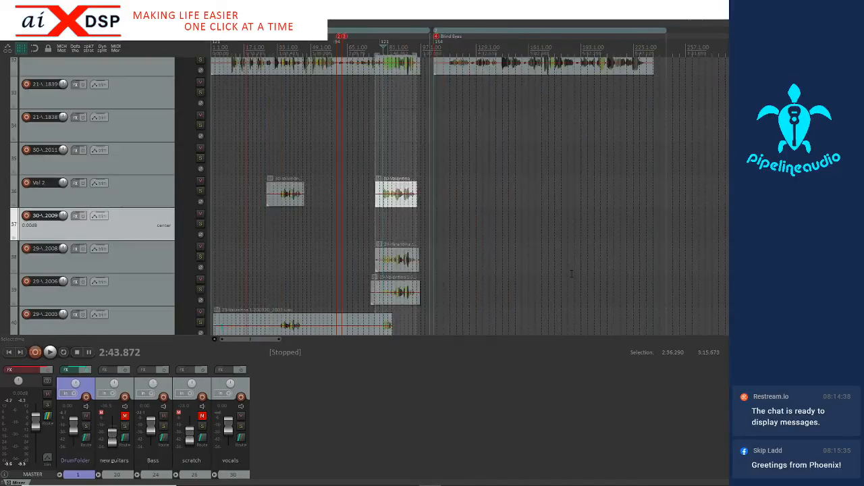
scroll(572, 274, down, 2)
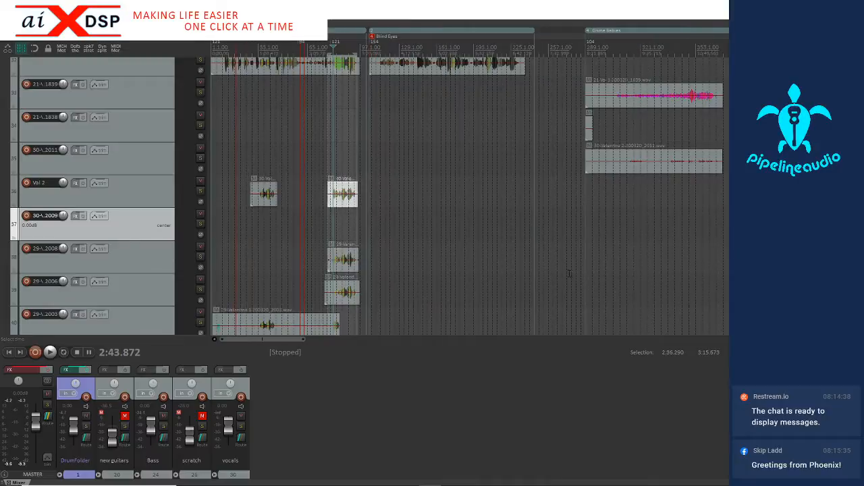
click(613, 160)
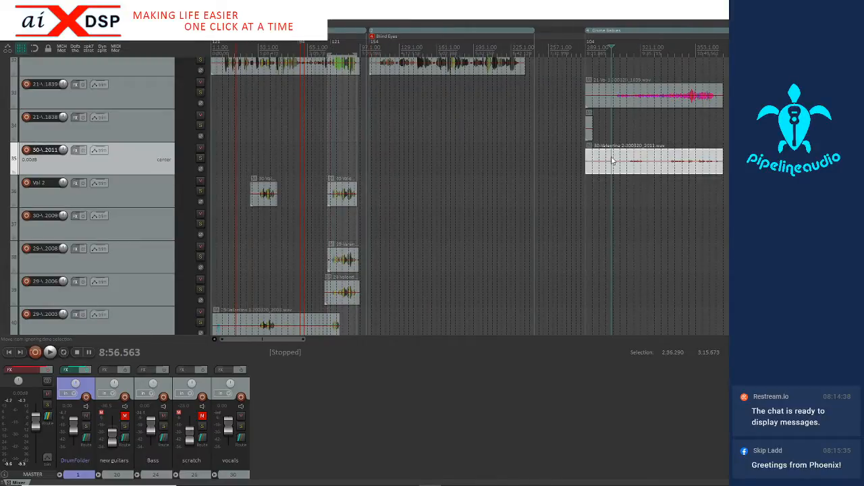
drag(612, 161, 612, 193)
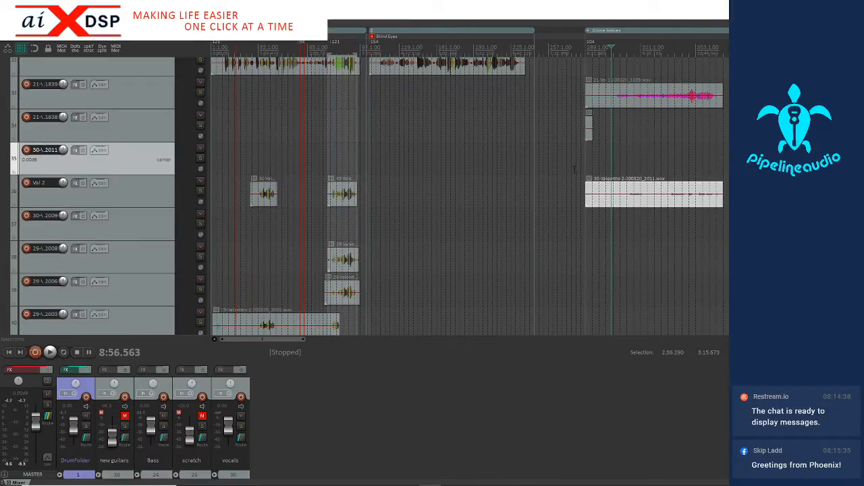
Inspect the very short clip on the track ending in 1838, and delete that track together with the emptied track ending in 2011
click(588, 133)
scroll(589, 132, up, 4)
scroll(560, 139, up, 2)
scroll(520, 134, down, 3)
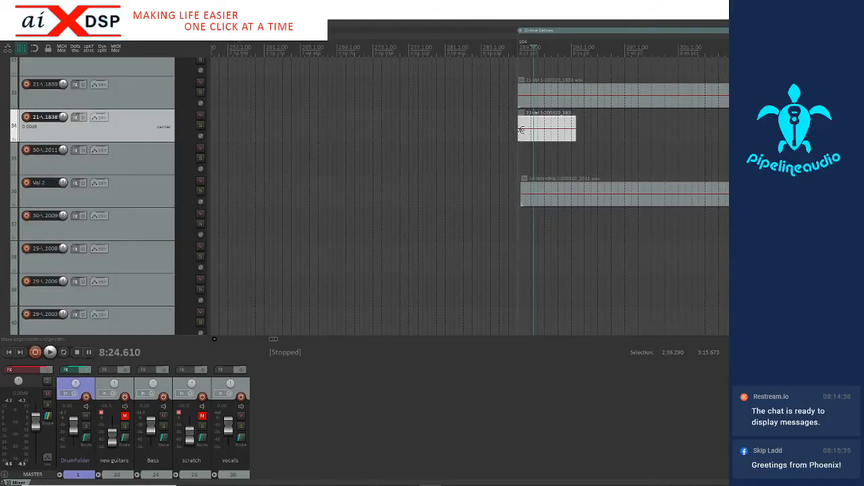
scroll(541, 127, up, 2)
scroll(545, 130, down, 6)
ctrl+click(134, 150)
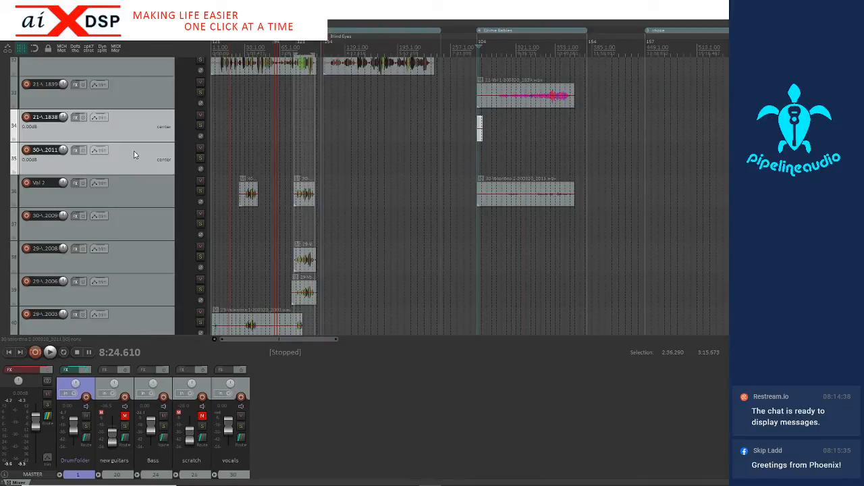
scroll(359, 142, down, 5)
scroll(360, 142, up, 4)
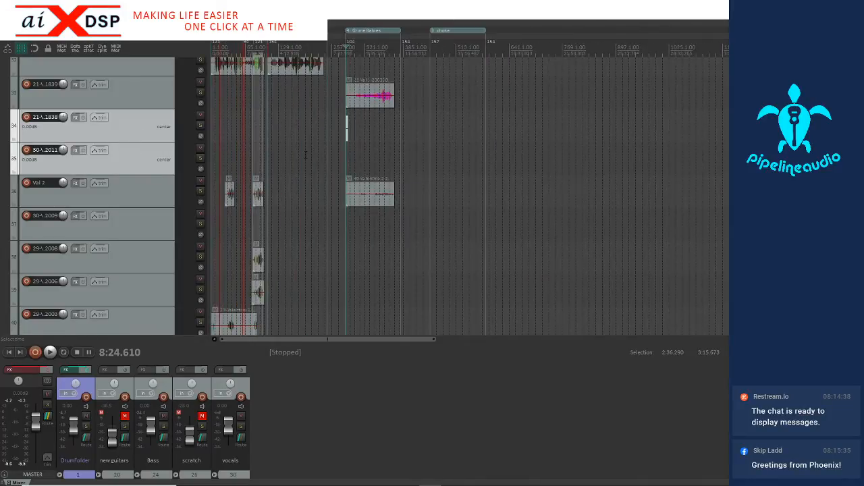
key(Delete)
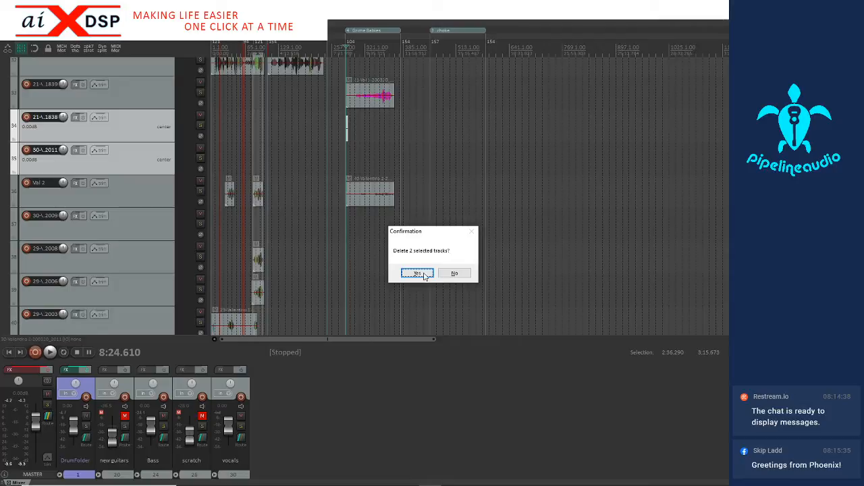
click(418, 274)
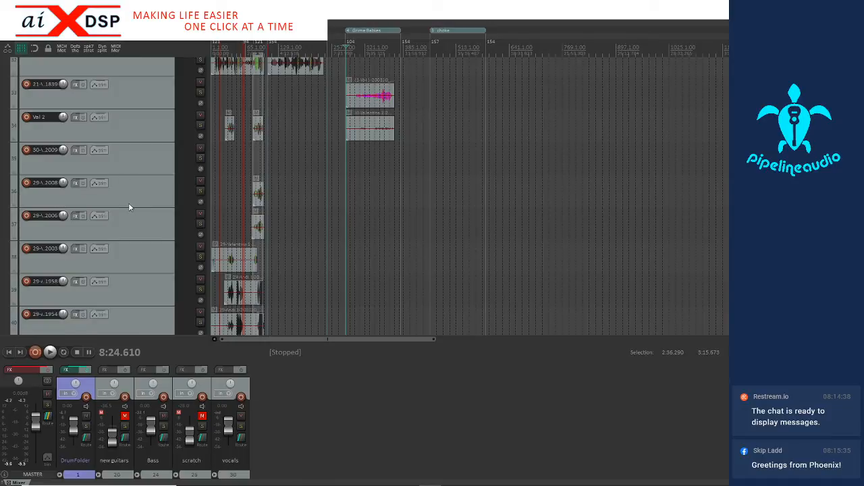
Rename the track ending in 1839 with the same singer's shortened first name followed by 1
scroll(130, 207, up, 3)
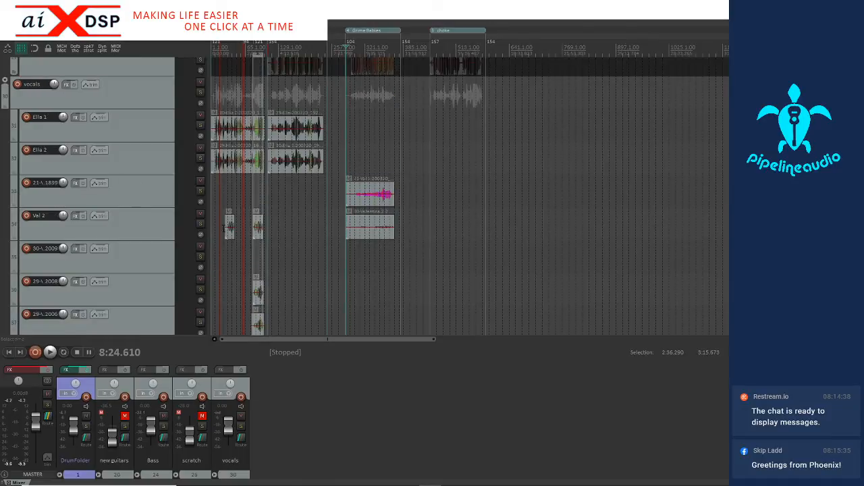
scroll(311, 235, up, 6)
scroll(312, 235, down, 5)
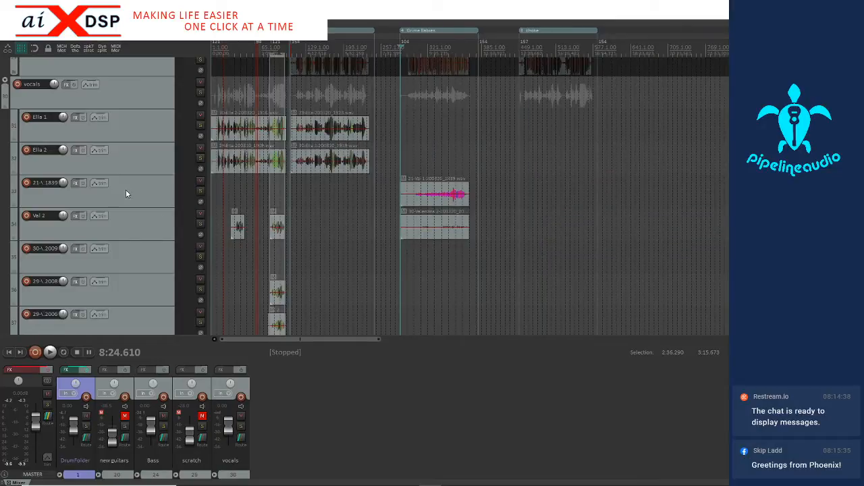
double_click(38, 186)
text(Val 1)
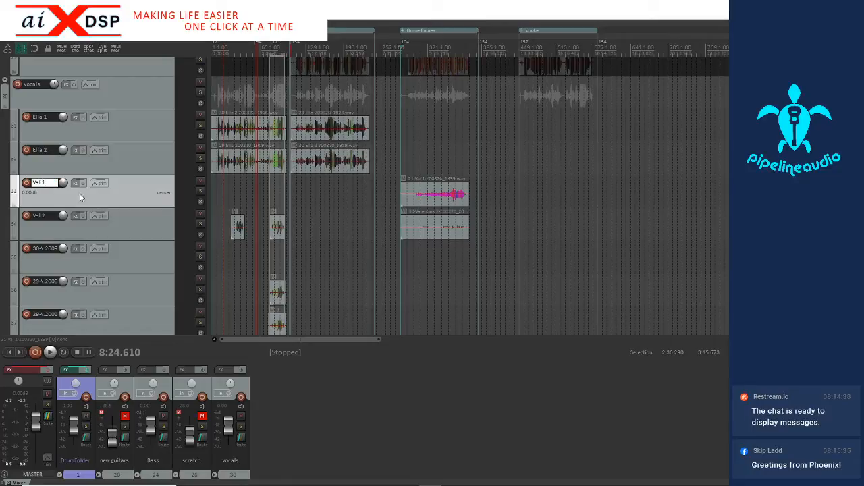
click(136, 216)
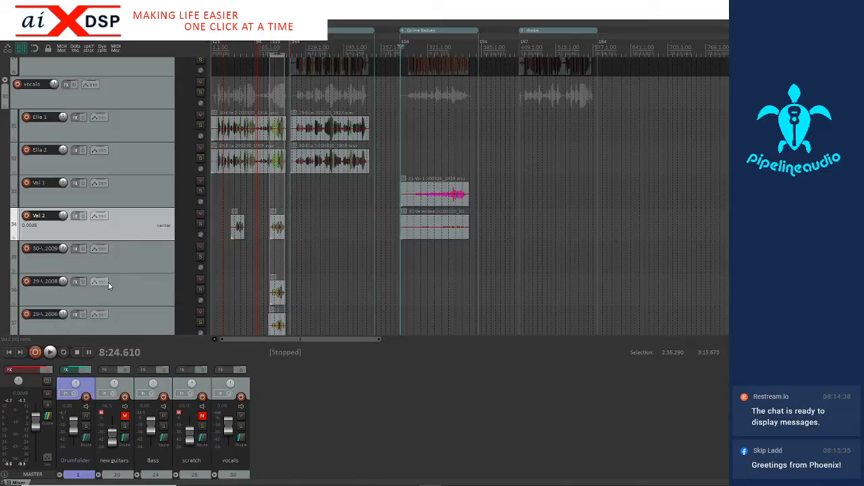
Move the recording ending in 2008 up three tracks onto the same singer's track 1, keeping its timeline position
scroll(108, 282, down, 1)
click(278, 259)
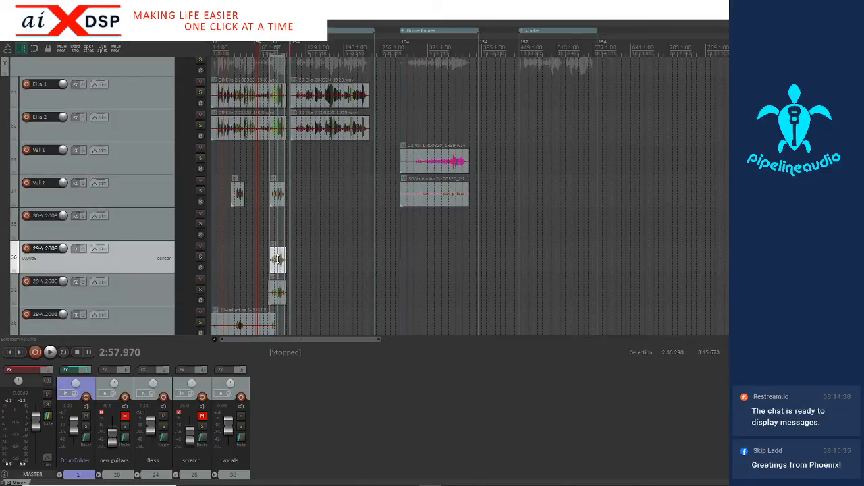
scroll(151, 249, up, 3)
scroll(118, 287, down, 2)
scroll(322, 283, up, 2)
scroll(321, 283, up, 3)
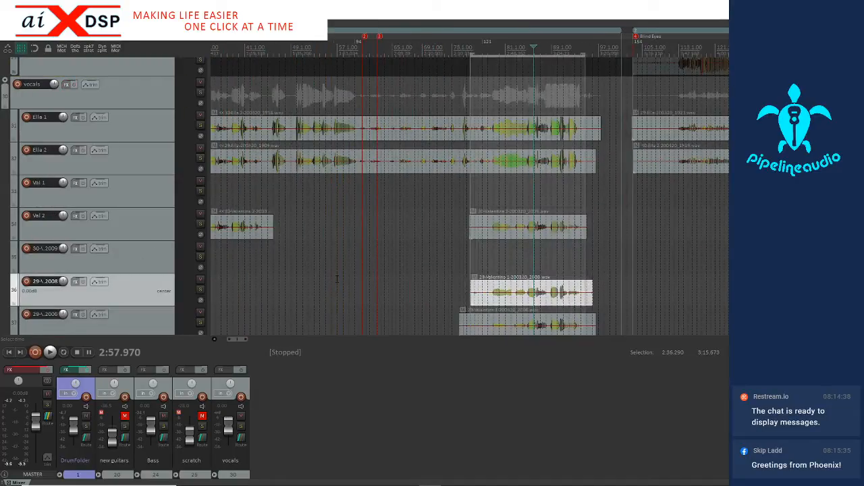
key(KP_8)
key(KP_8)
key(KP_8)
scroll(499, 274, down, 5)
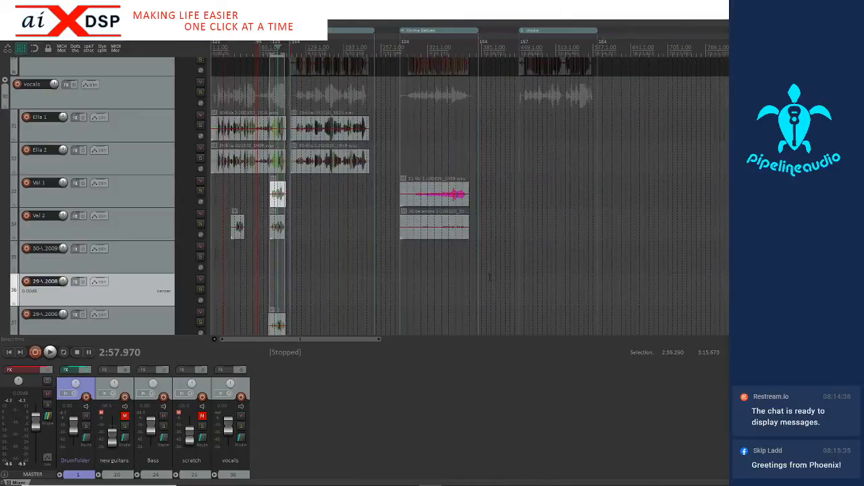
Delete the two emptied tracks ending in 2009 and 2008
scroll(93, 291, down, 8)
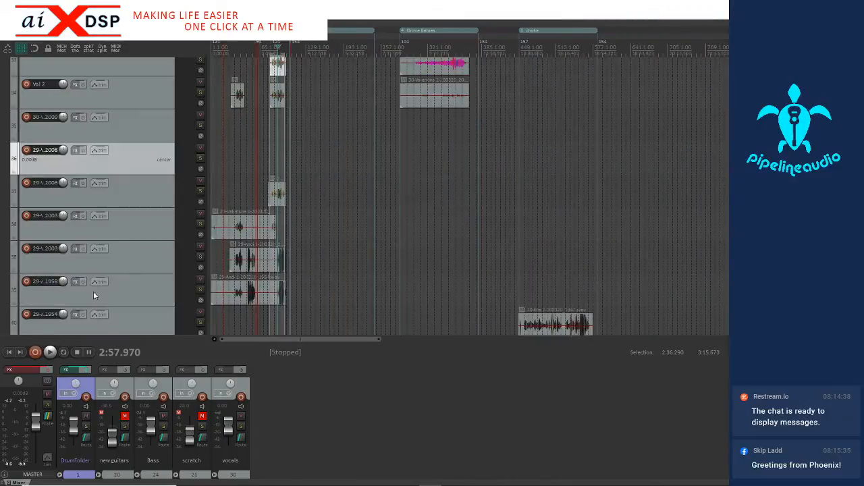
scroll(93, 291, up, 7)
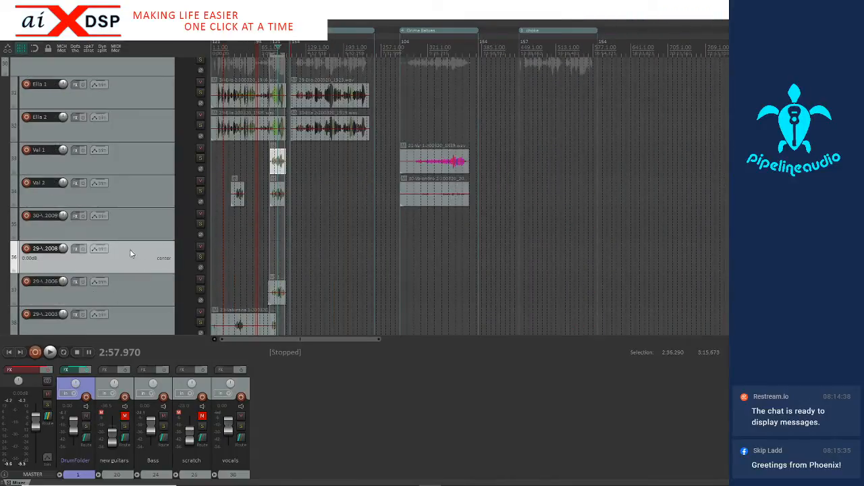
ctrl+click(132, 223)
key(Delete)
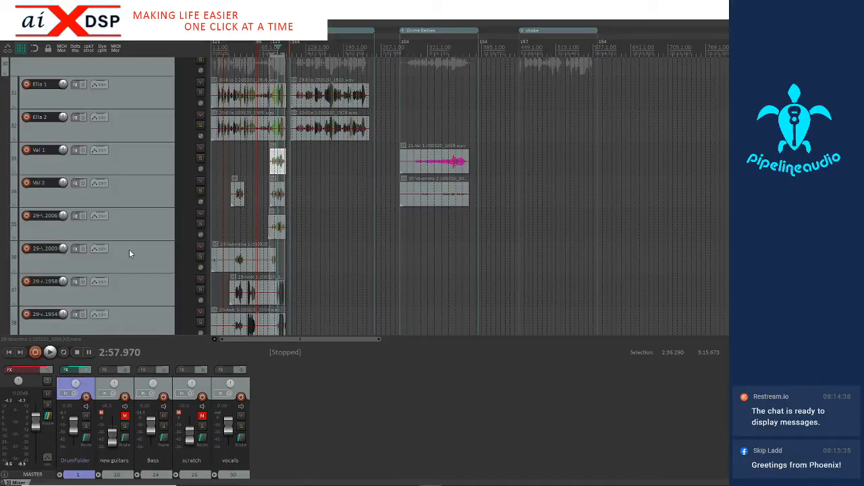
Rename the track ending in 2003 with the singer's shortened first name and 1, and move it directly below that singer's existing track 1
scroll(130, 251, down, 1)
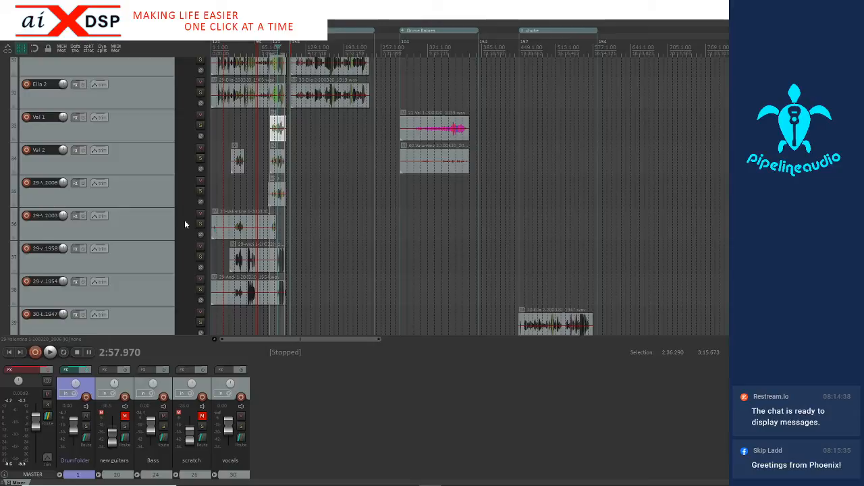
scroll(356, 213, up, 4)
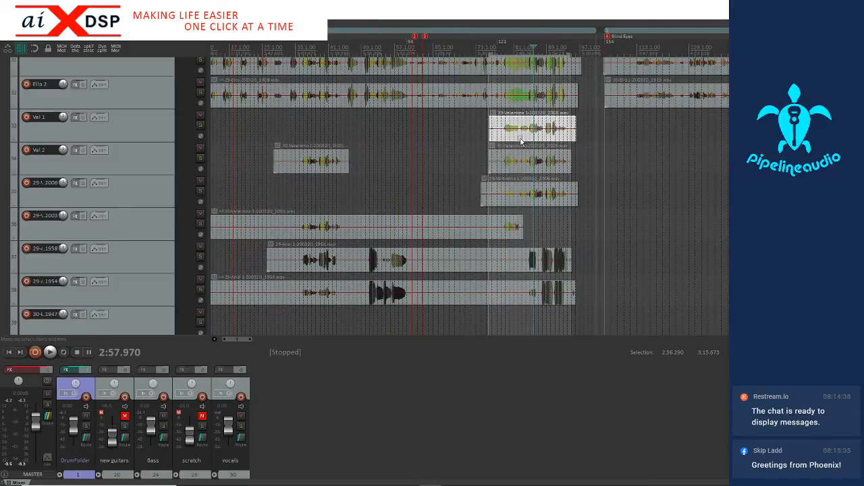
click(115, 129)
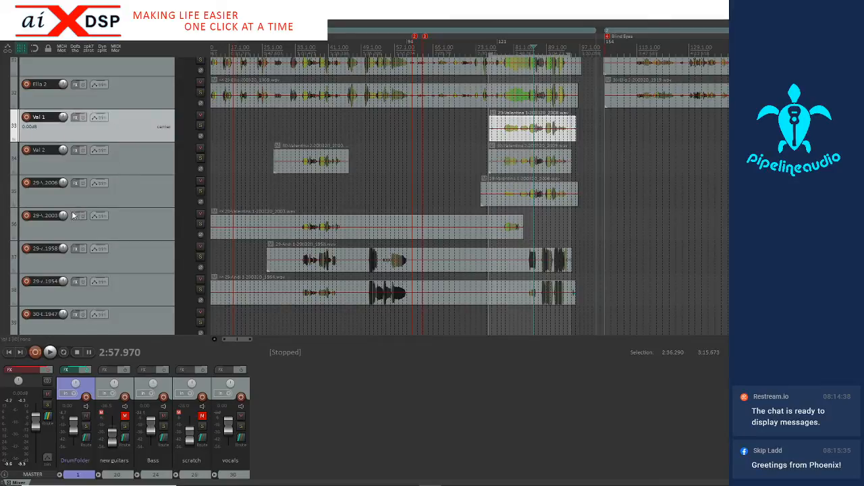
double_click(47, 216)
text(val 1)
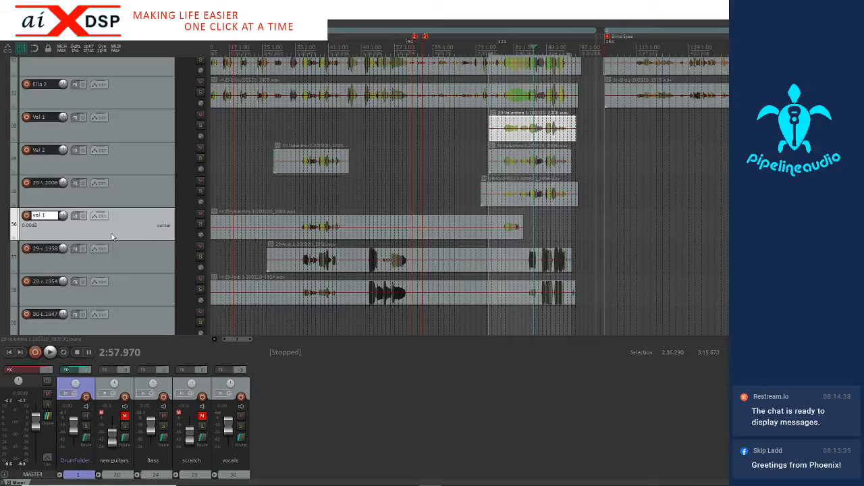
key(Tab)
click(125, 217)
drag(125, 217, 105, 137)
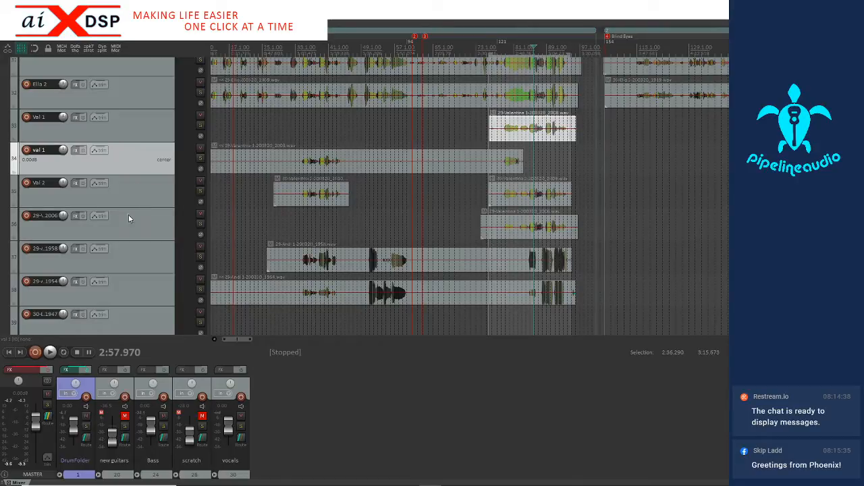
Rename the track ending in 1958 with its singer's first name followed by 1
double_click(46, 249)
text(Andi 1)
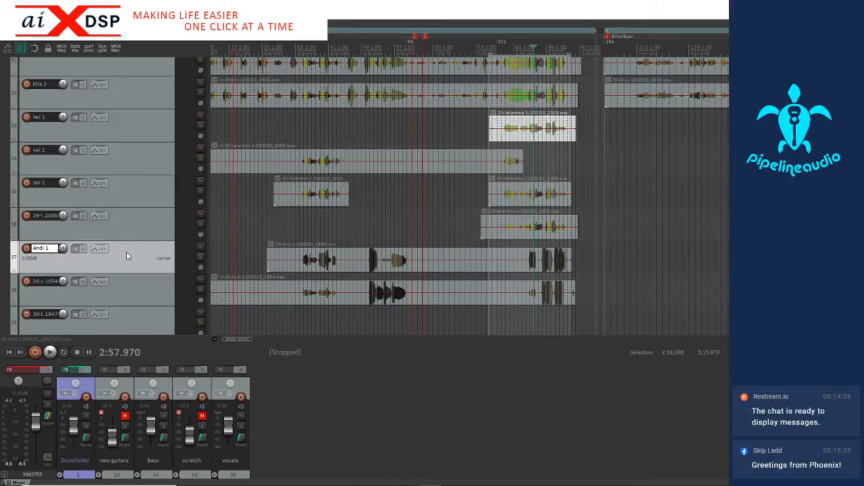
key(Return)
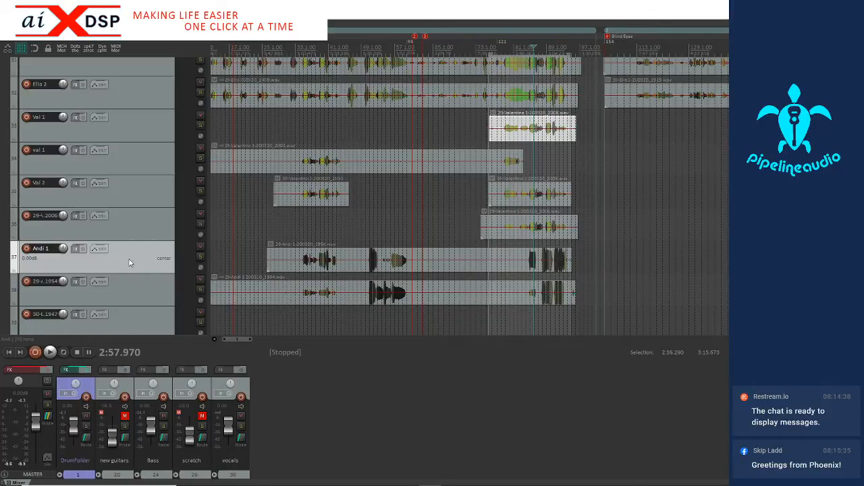
Rename the track ending in 1954 with the same singer's first name followed by 1
scroll(125, 257, down, 2)
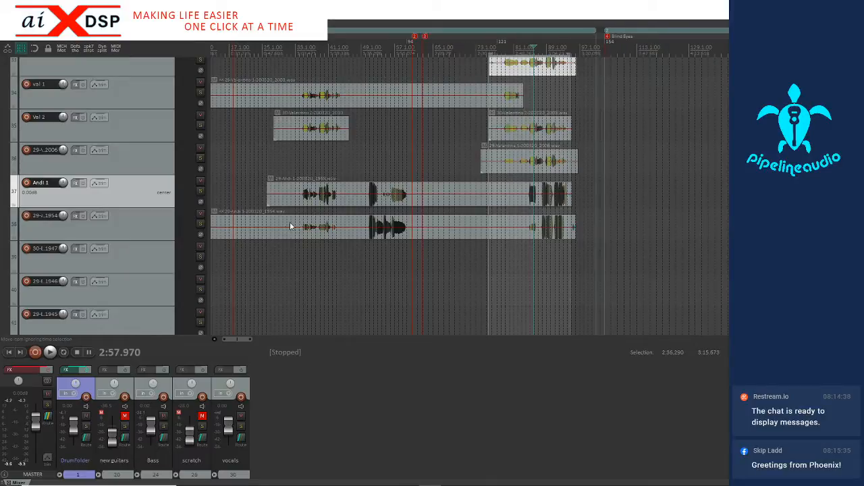
double_click(37, 219)
text(an)
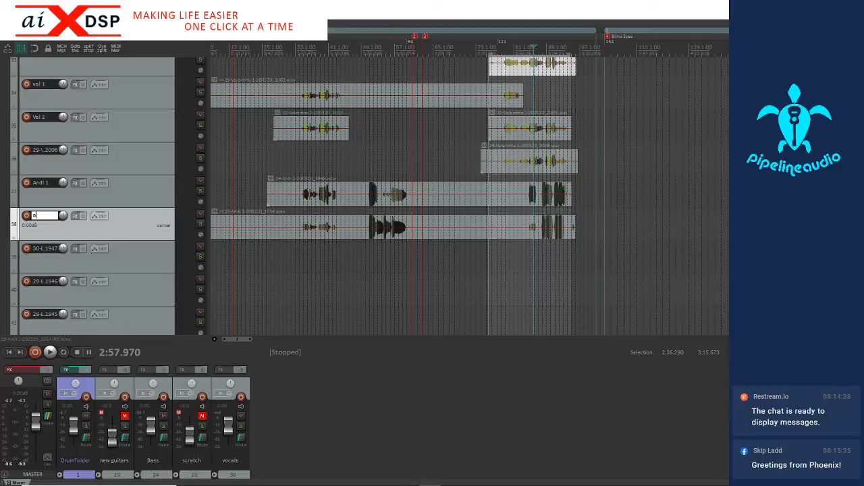
text(ndi 1)
Move the recording ending in 1947 up onto the same singer's track 2 in the vocals folder, keeping its timeline position
scroll(486, 204, down, 5)
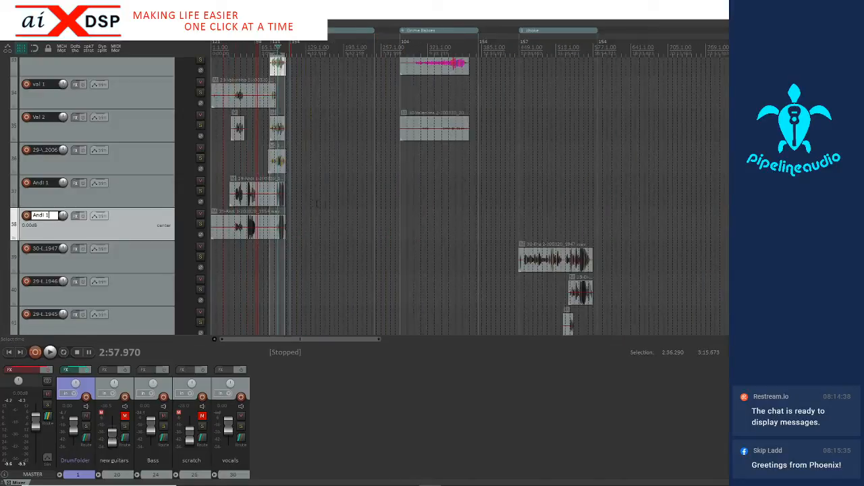
scroll(321, 204, up, 2)
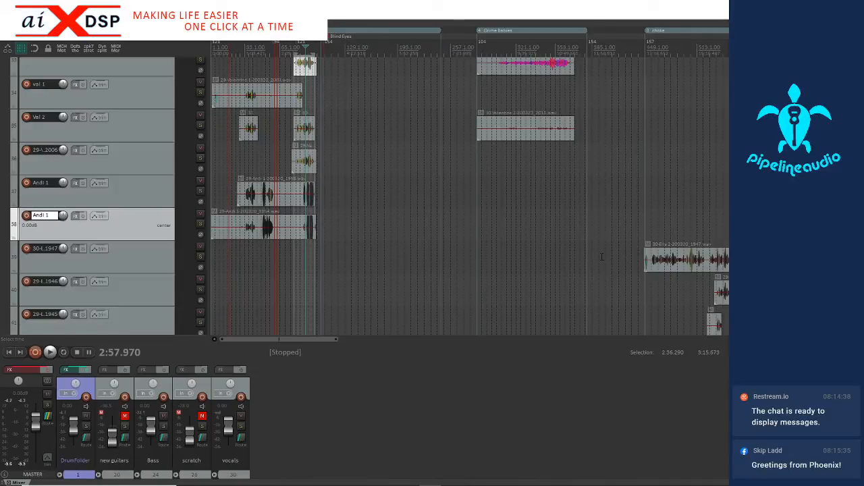
scroll(120, 180, up, 3)
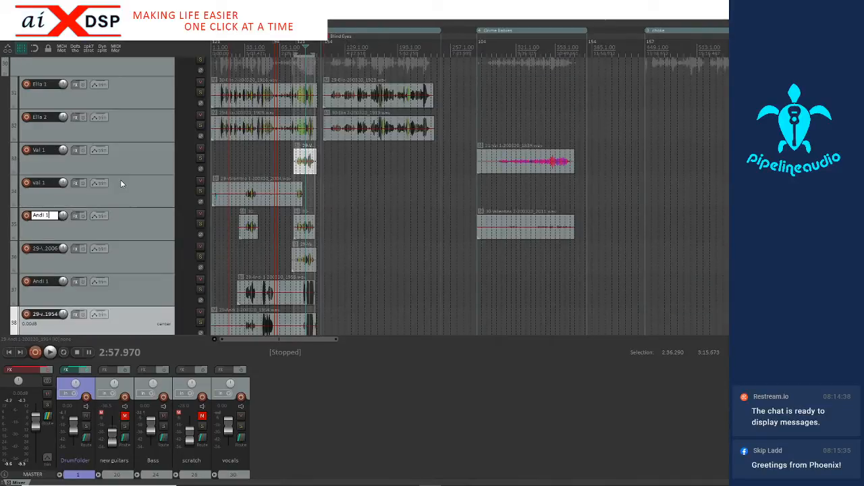
scroll(120, 179, down, 2)
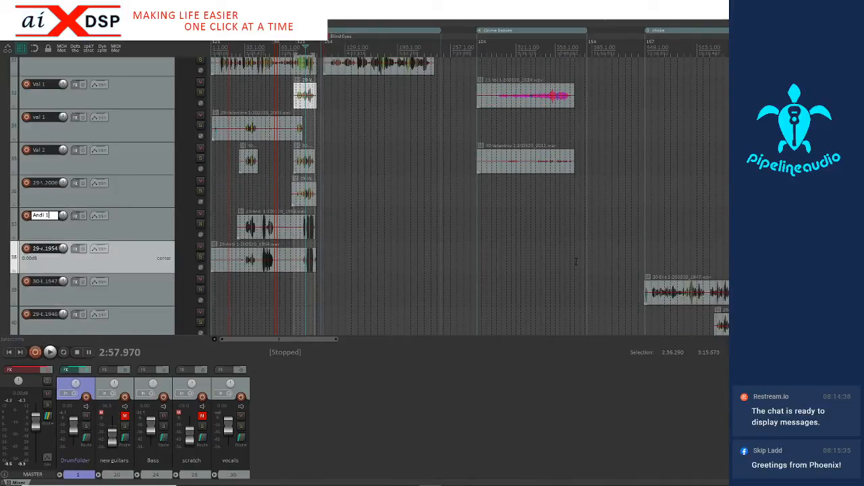
click(673, 291)
scroll(94, 231, up, 3)
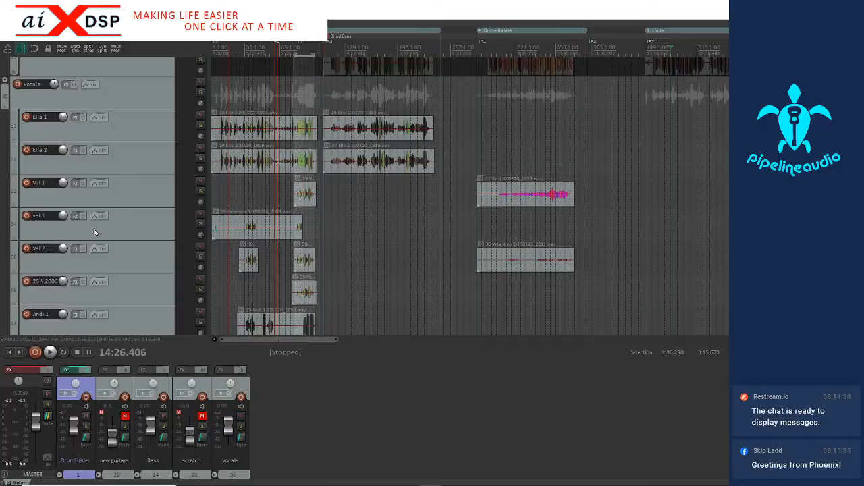
key(KP_8)
key(KP_8)
key(KP_8)
key(KP_8)
key(KP_8)
key(KP_8)
key(KP_8)
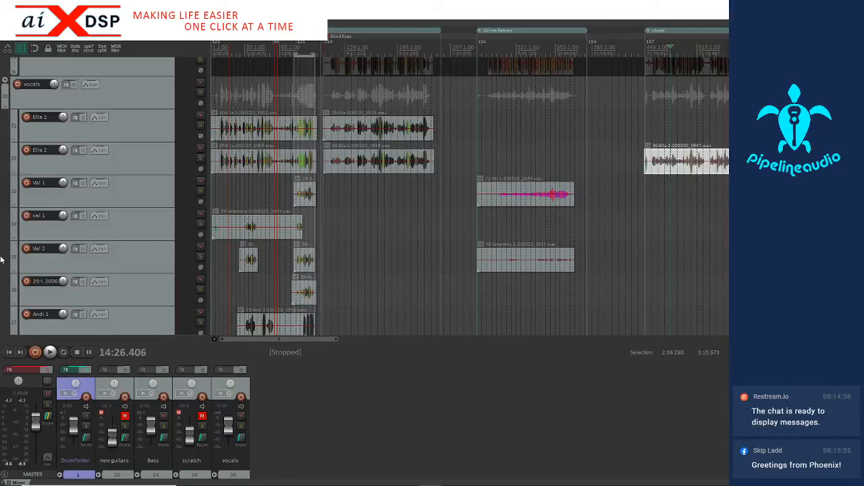
Move the long recording ending in 1939-01 up onto the same singer's track 1, keeping its timeline position
scroll(102, 234, down, 7)
scroll(98, 235, down, 2)
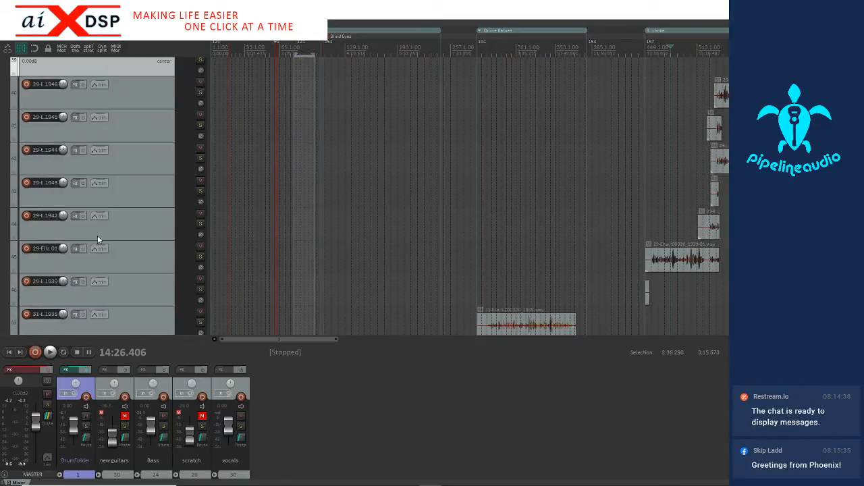
click(653, 260)
scroll(652, 261, up, 4)
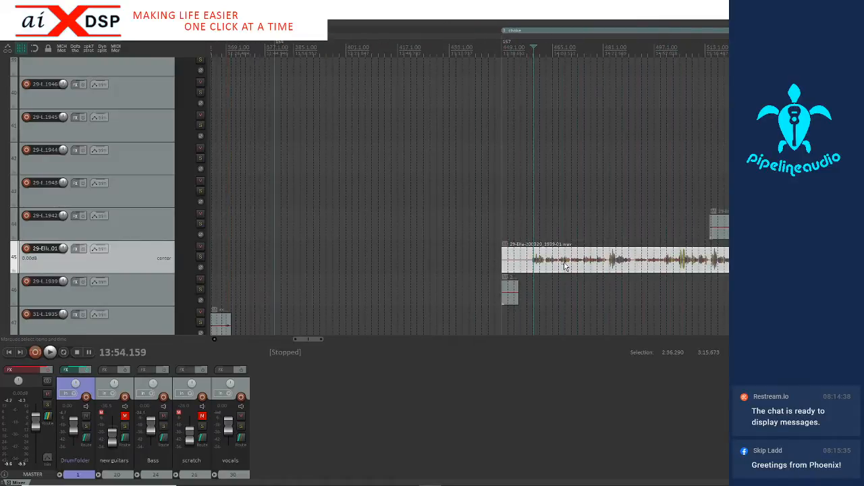
scroll(567, 266, up, 1)
scroll(554, 267, down, 5)
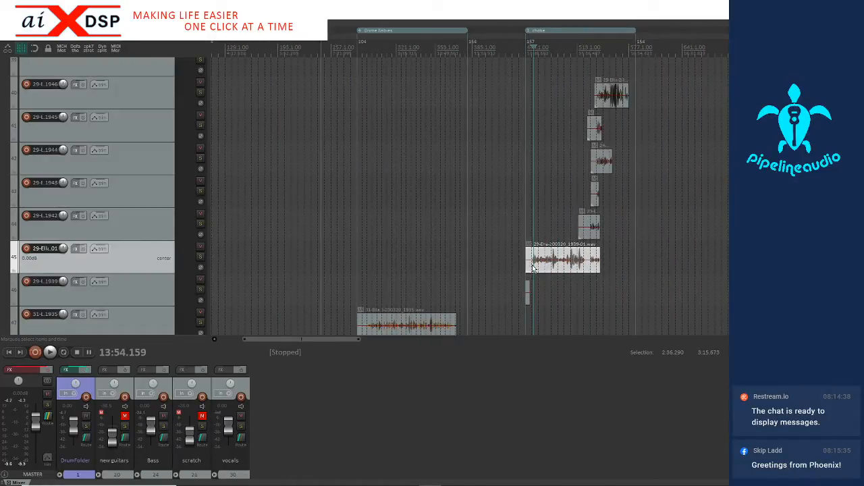
key(ctrl+alt+Up)
key(ctrl+alt+Up)
key(ctrl+alt+Up)
key(ctrl+alt+Up)
key(ctrl+alt+Up)
key(ctrl+alt+Up)
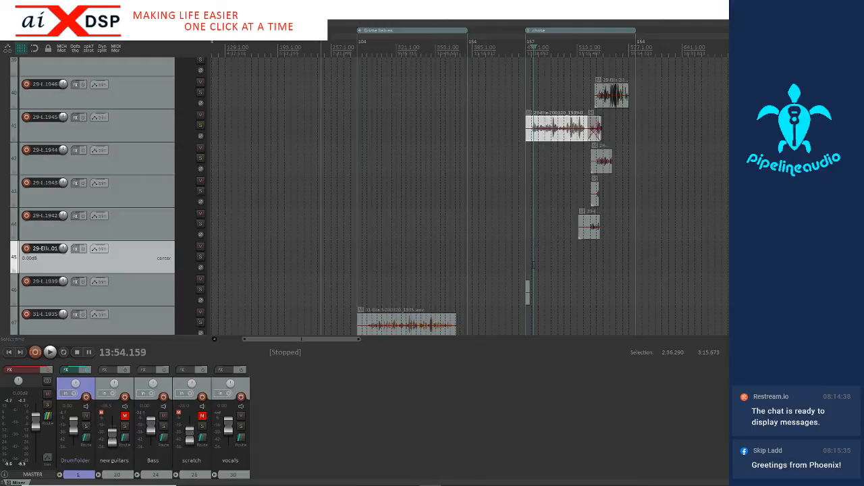
scroll(126, 187, up, 5)
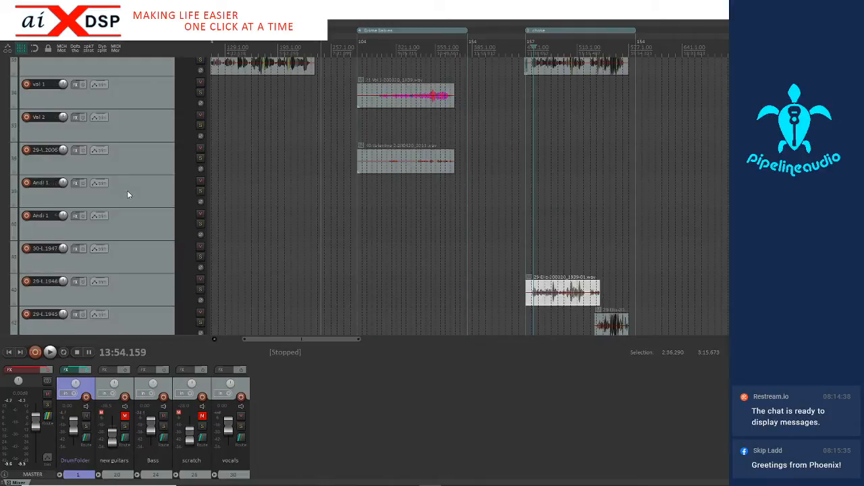
key(ctrl+alt+Up)
key(ctrl+alt+Up)
key(ctrl+alt+Up)
key(ctrl+alt+Up)
key(ctrl+alt+Up)
key(ctrl+alt+Up)
key(ctrl+alt+Up)
key(ctrl+alt+Up)
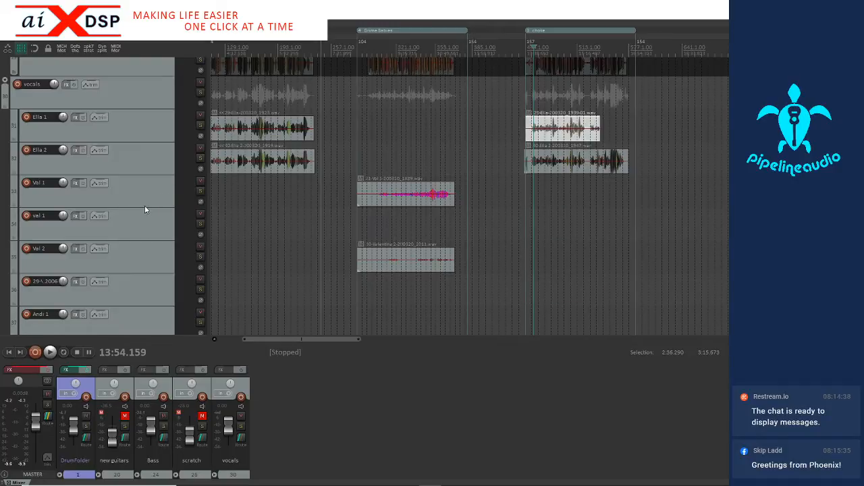
Delete the two emptied tracks, the one ending in 1947 and the one ending in 01
scroll(142, 210, down, 4)
scroll(136, 215, up, 2)
scroll(567, 174, down, 2)
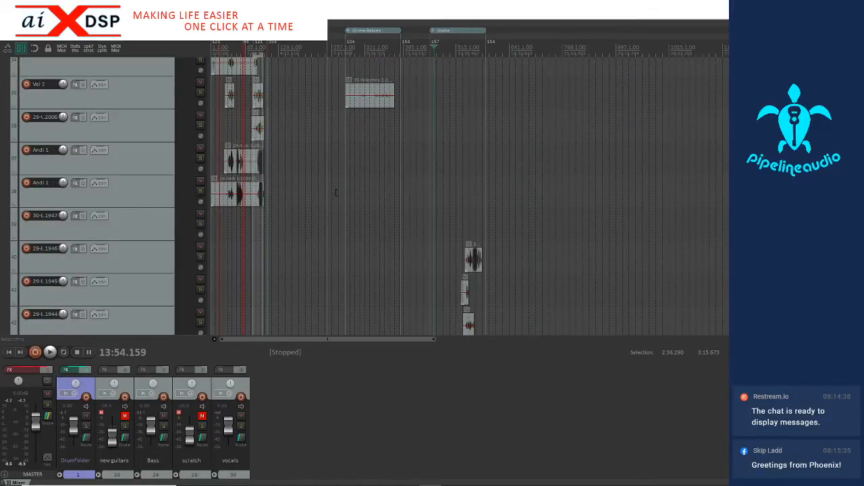
click(145, 233)
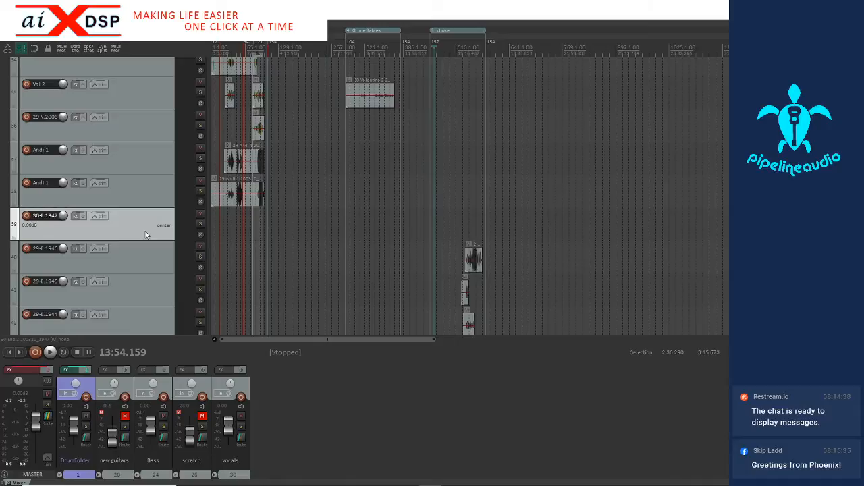
key(Delete)
scroll(145, 231, down, 3)
scroll(148, 233, down, 2)
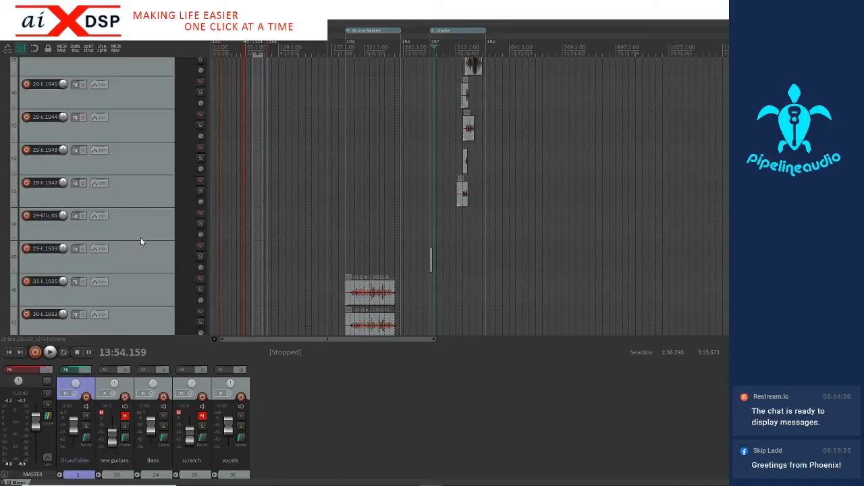
click(139, 232)
key(Delete)
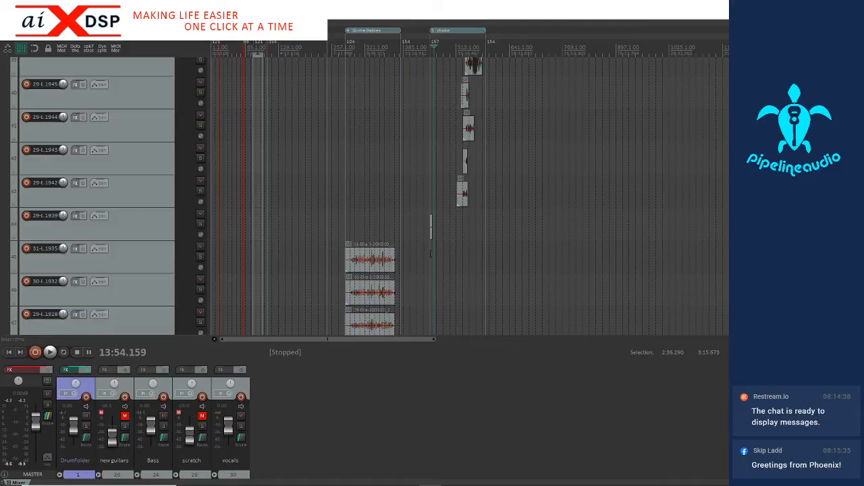
Delete the track ending in 1939 together with its very short recording
click(431, 253)
scroll(431, 252, up, 4)
scroll(538, 247, up, 3)
scroll(538, 247, down, 8)
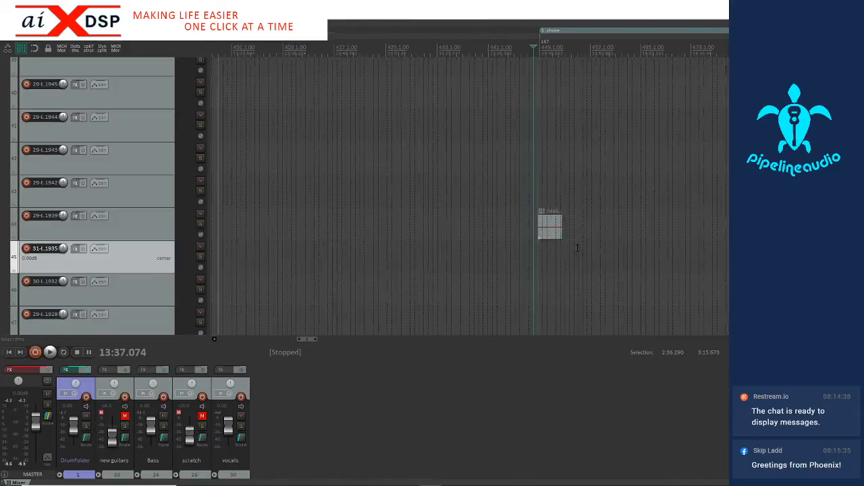
click(127, 233)
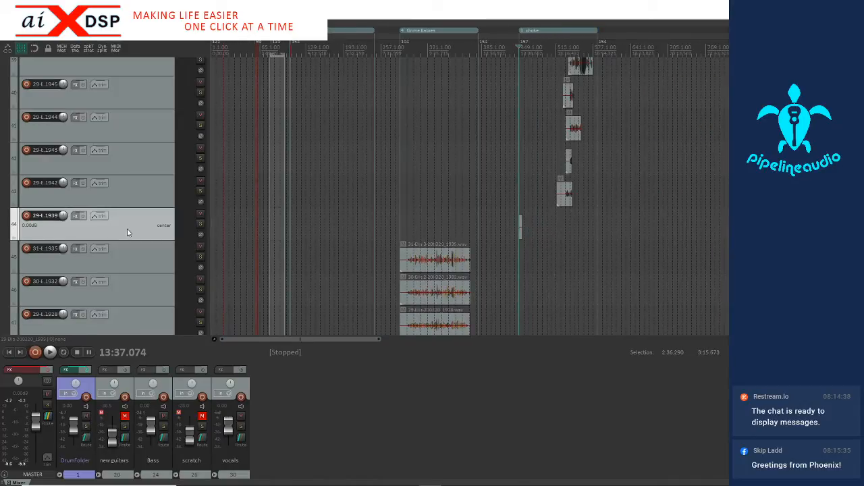
key(Delete)
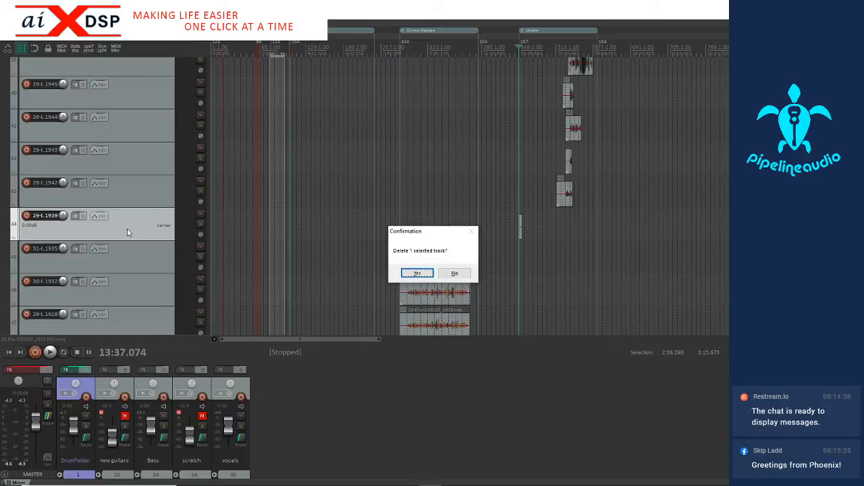
click(403, 272)
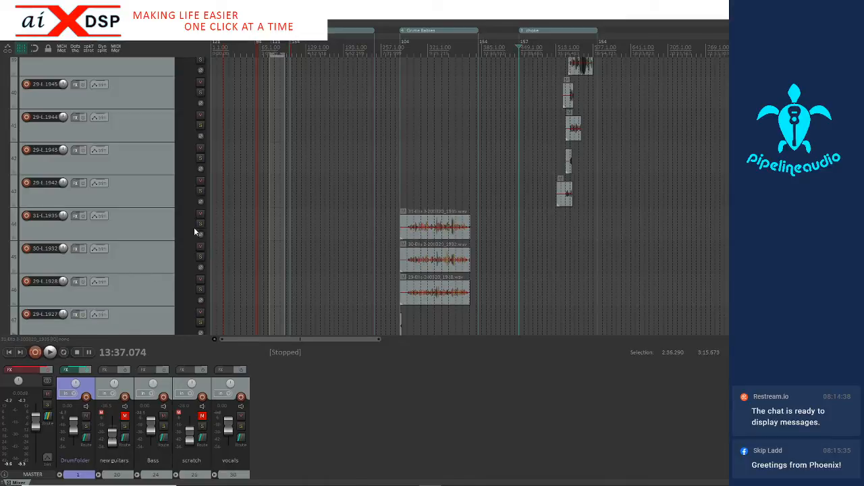
Rename the track ending in 1935 with its singer's first name followed by 3
double_click(45, 216)
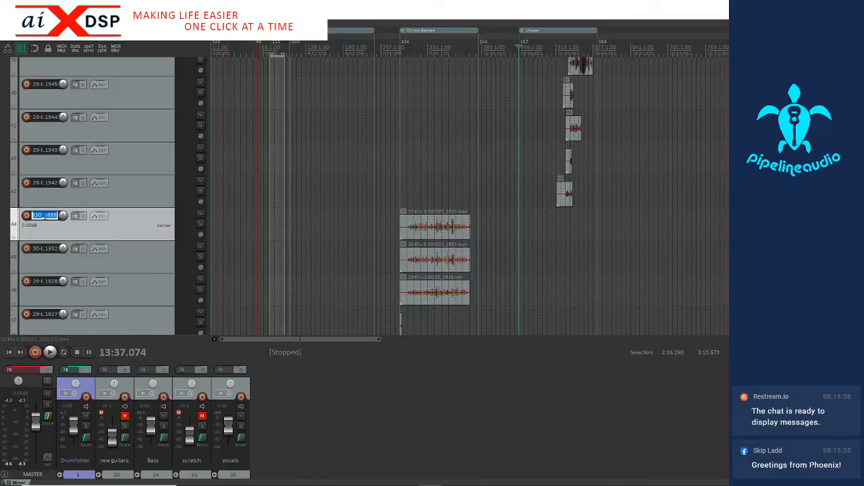
text(Ella 3)
Move the renamed track 3 and the tracks ending in 1932 and 1928 directly below the same singer's track 2
shift+click(134, 285)
mouse_move(127, 218)
mouse_down()
mouse_move(127, 66)
mouse_move(133, 211)
mouse_up()
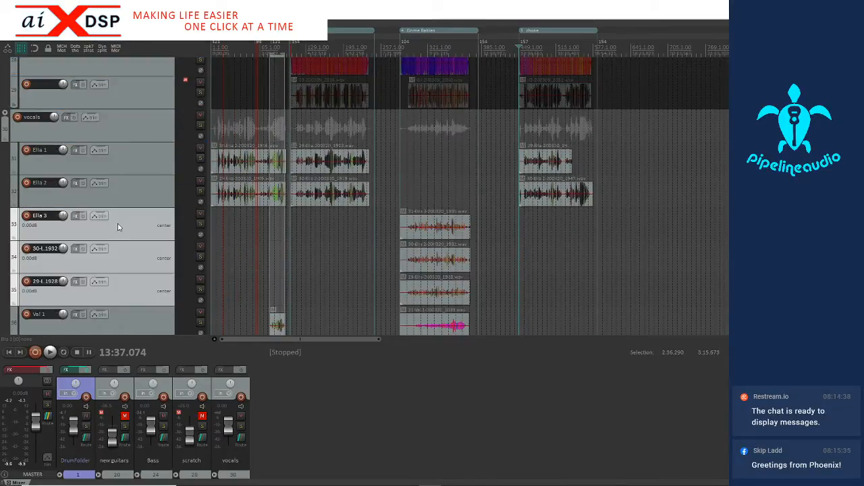
click(119, 227)
Move the recording ending in 1932 up two tracks onto the singer's track 2, keeping its timeline position
click(426, 258)
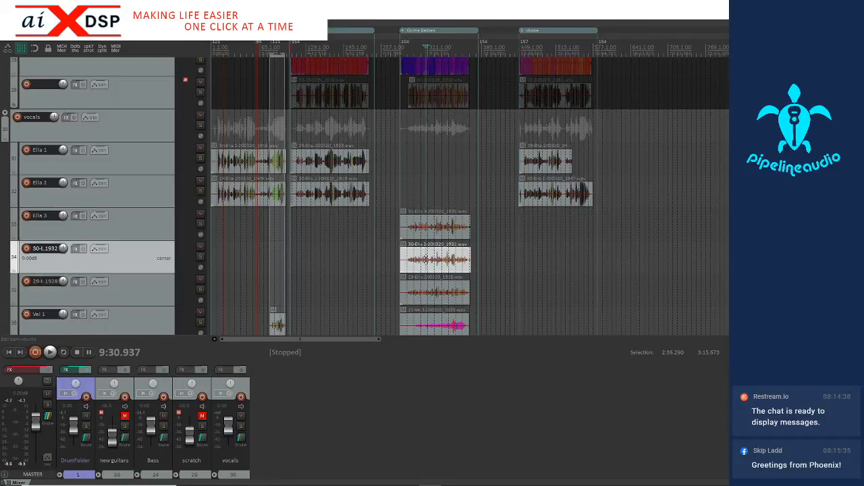
scroll(426, 259, up, 3)
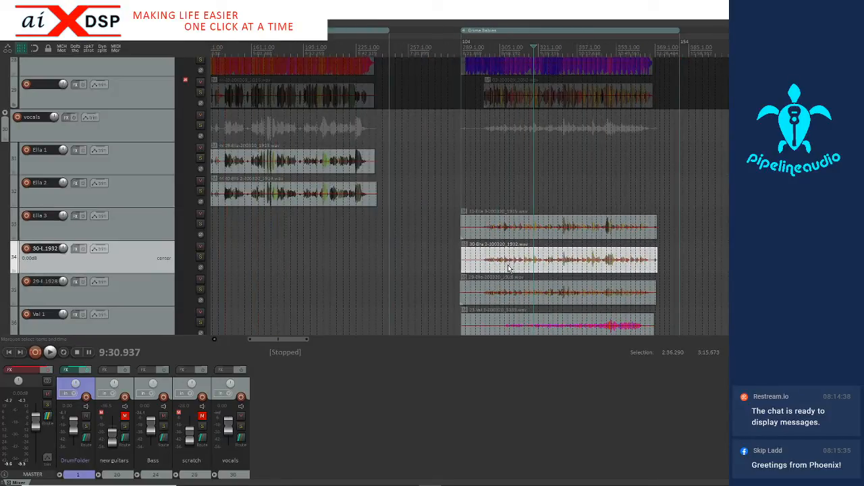
key(KP_8)
key(KP_8)
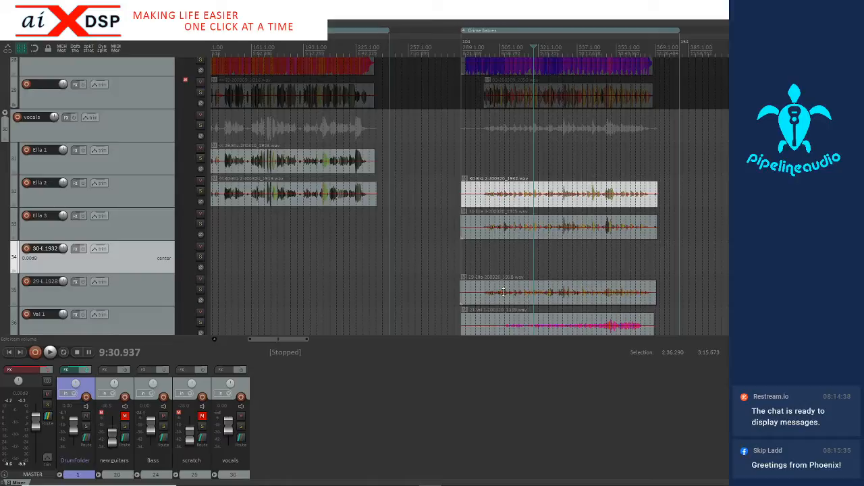
Move the recording ending in 1928 up four tracks onto the singer's track 1, keeping its timeline position
click(503, 292)
key(KP_8)
key(KP_8)
key(KP_8)
key(KP_8)
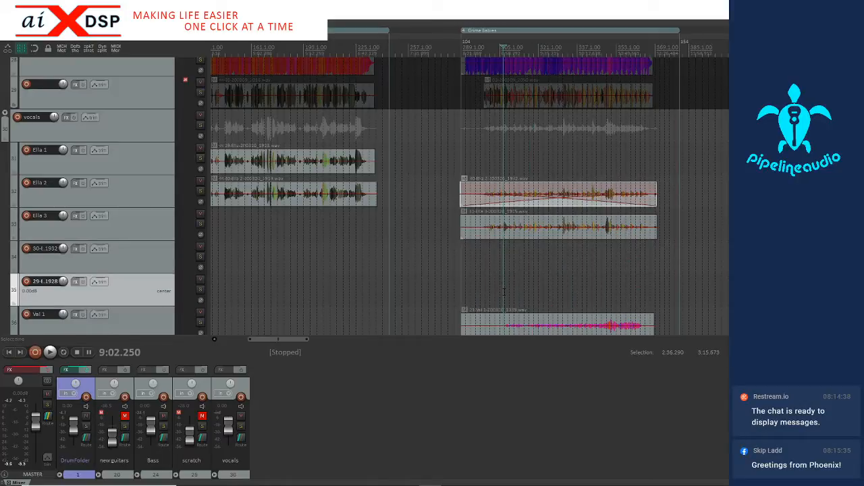
scroll(509, 278, down, 4)
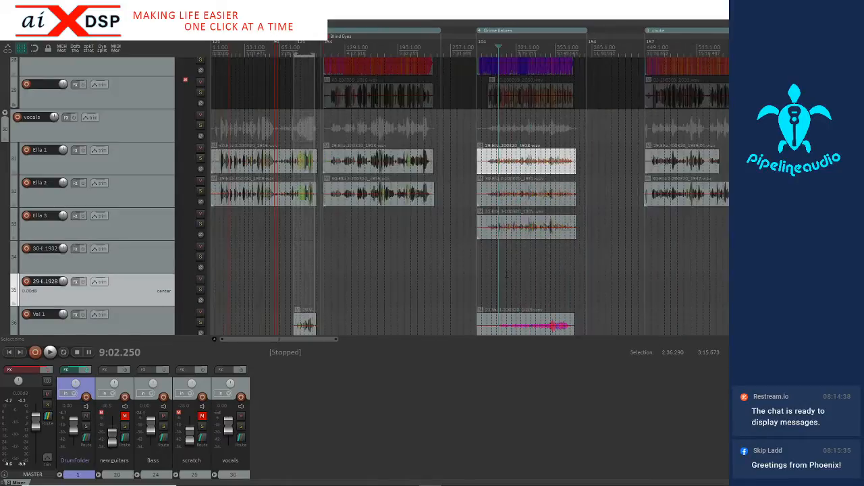
Delete the two emptied tracks ending in 1932 and 1928
click(127, 257)
ctrl+click(144, 280)
key(Delete)
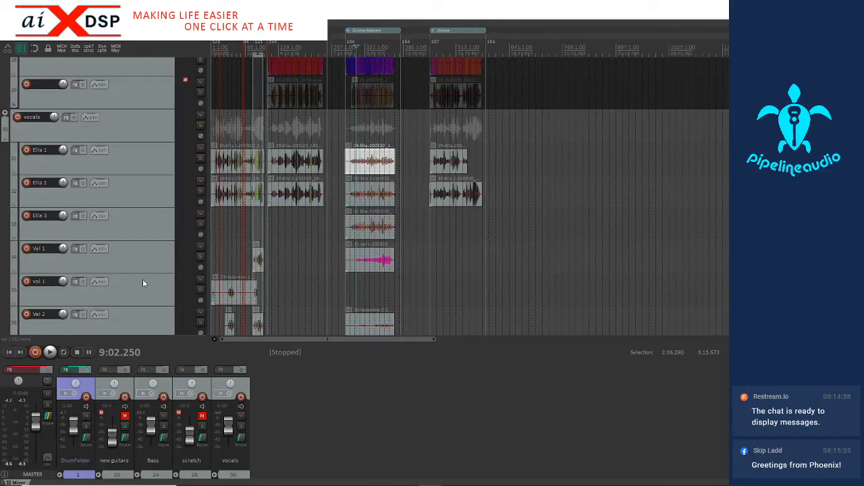
scroll(129, 256, down, 3)
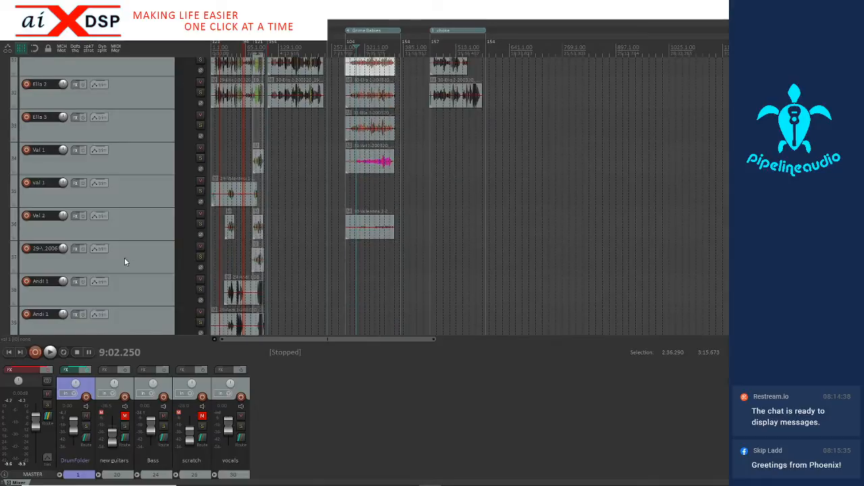
scroll(125, 262, down, 3)
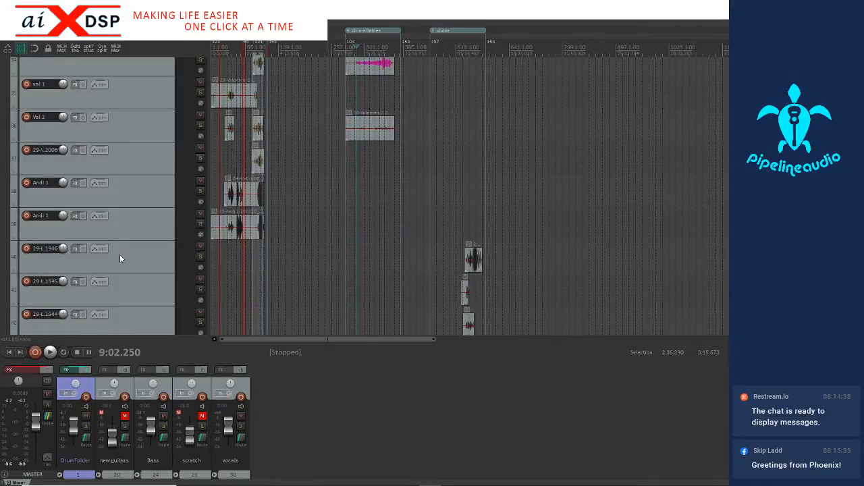
scroll(119, 256, down, 4)
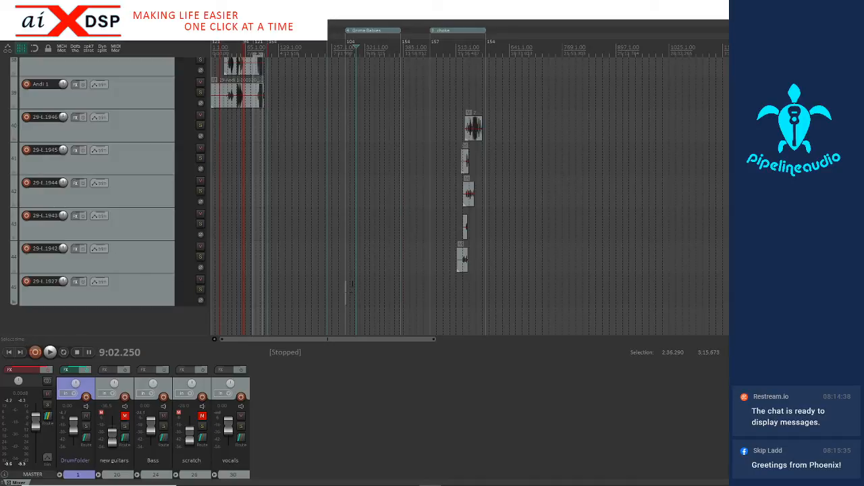
Audition the short recording ending in 1927 in solo, and delete its track
click(344, 266)
scroll(343, 267, up, 10)
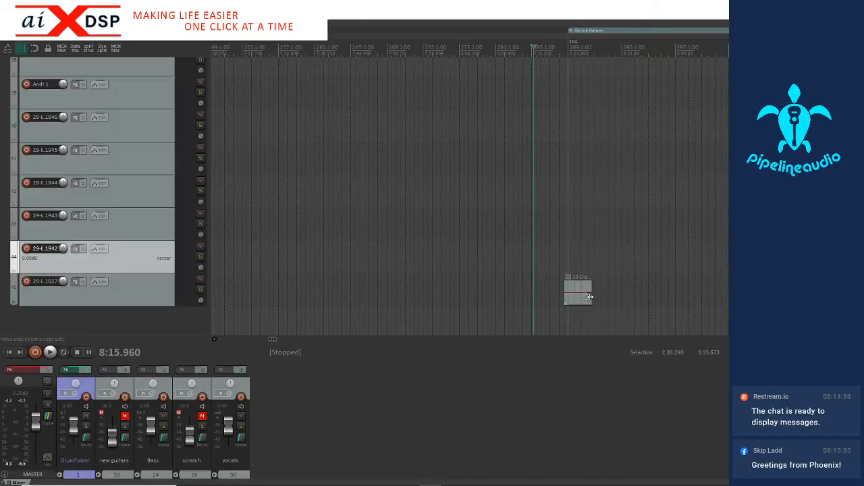
click(671, 300)
scroll(671, 299, up, 4)
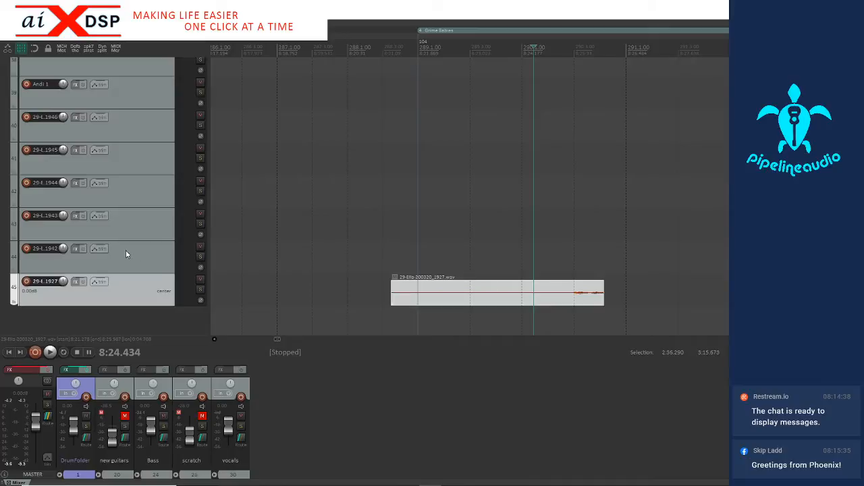
click(199, 289)
key(space)
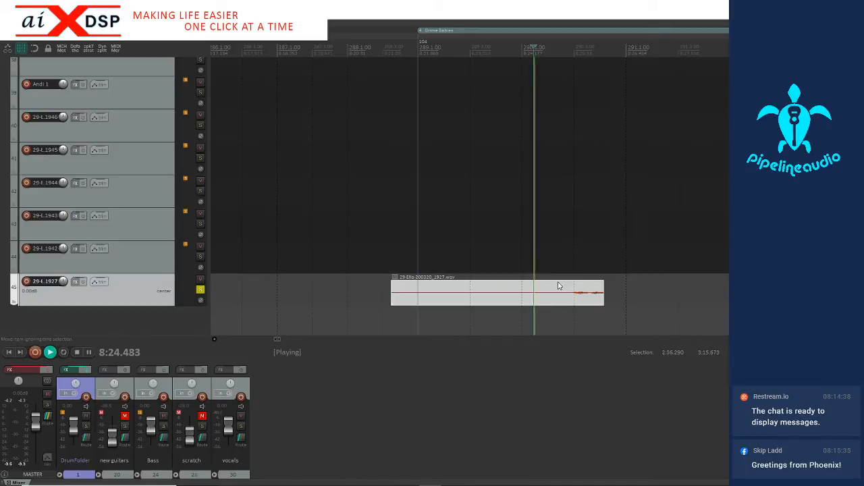
key(space)
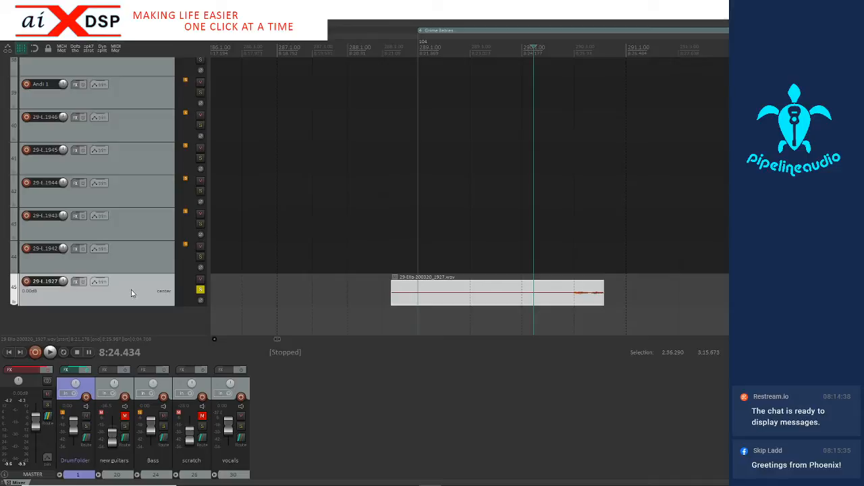
key(Delete)
click(413, 272)
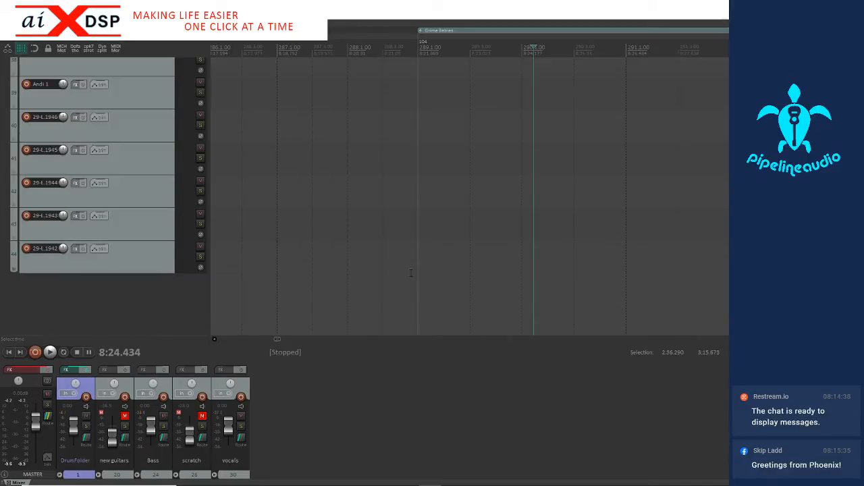
Move the five tracks ending in 1946 through 1942 directly below the first singer's track 3
scroll(432, 244, down, 10)
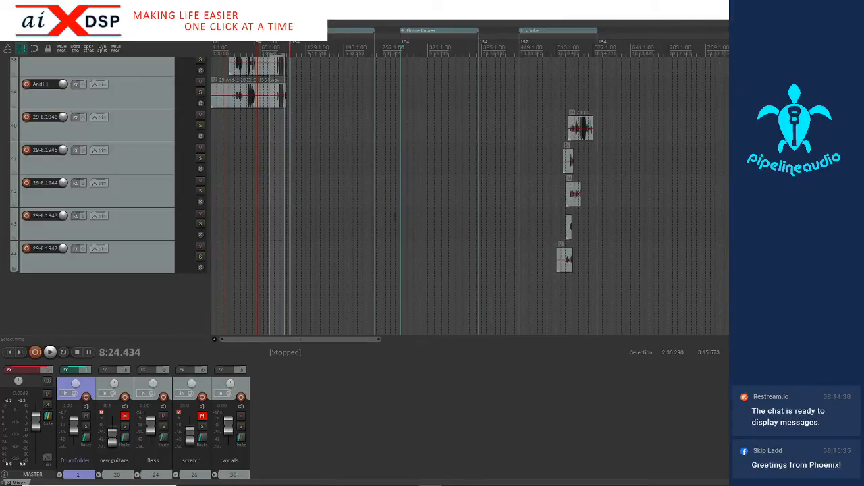
click(568, 260)
scroll(569, 262, up, 8)
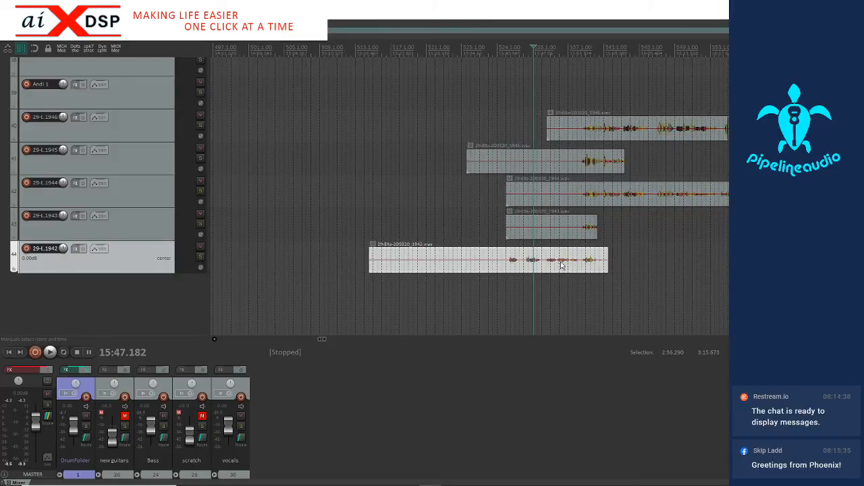
scroll(534, 223, up, 3)
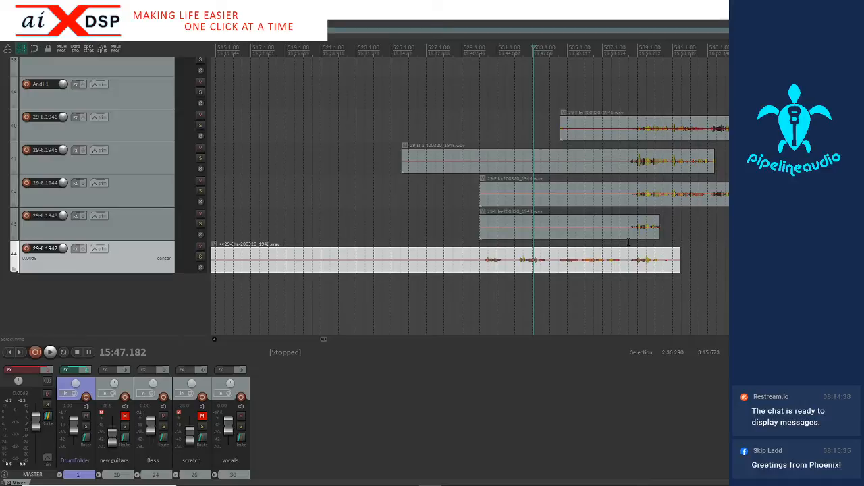
scroll(624, 169, down, 4)
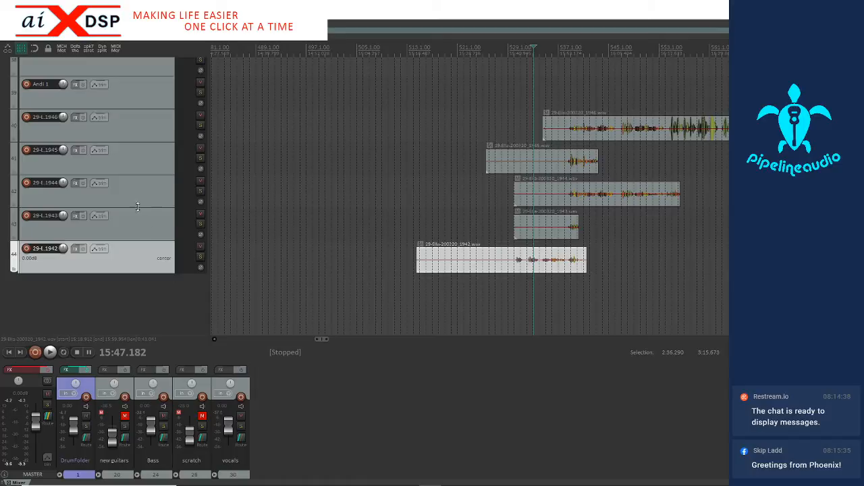
shift+click(143, 132)
scroll(131, 151, up, 4)
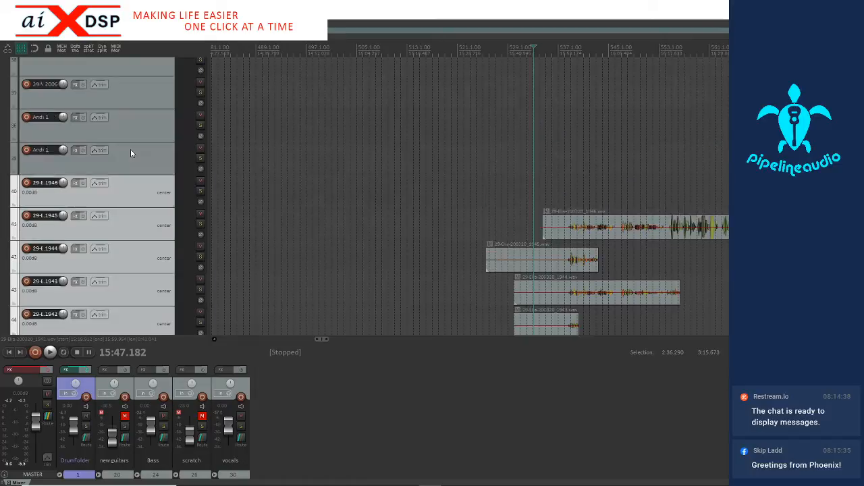
drag(125, 251, 35, 212)
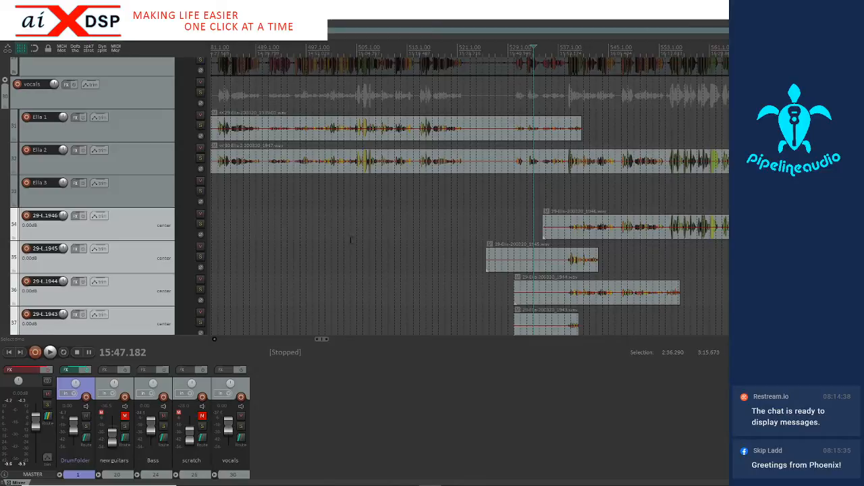
Examine how the recordings ending in 1946 through 1943 line up with the recordings on the singer's tracks 1 and 2
scroll(426, 221, down, 2)
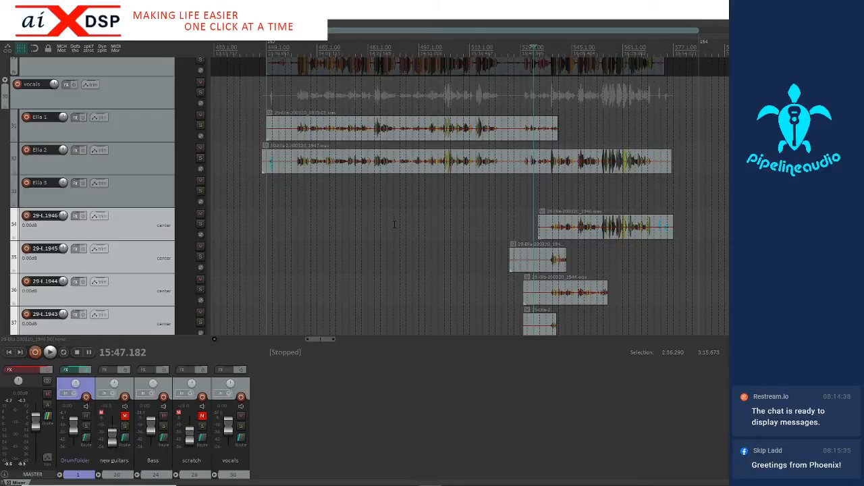
click(566, 228)
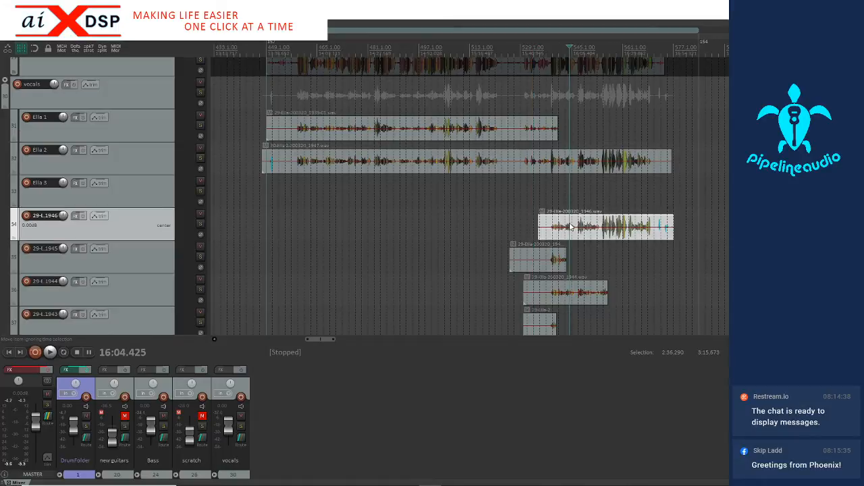
scroll(564, 227, up, 3)
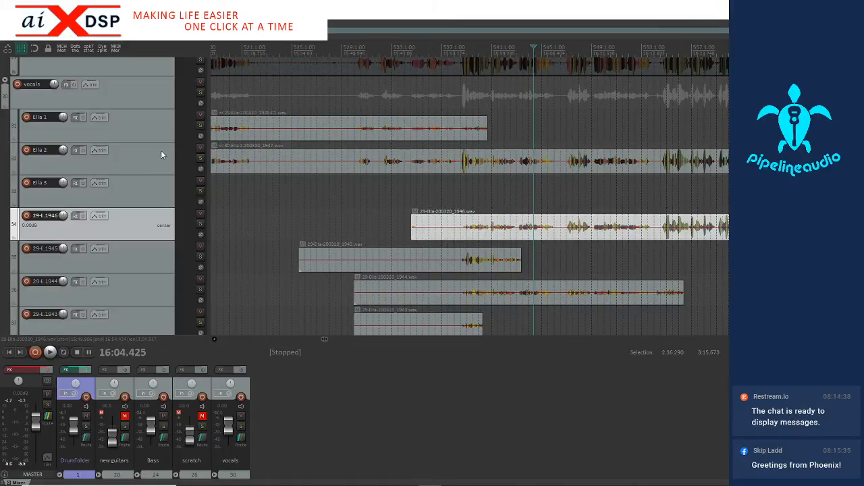
scroll(481, 224, down, 2)
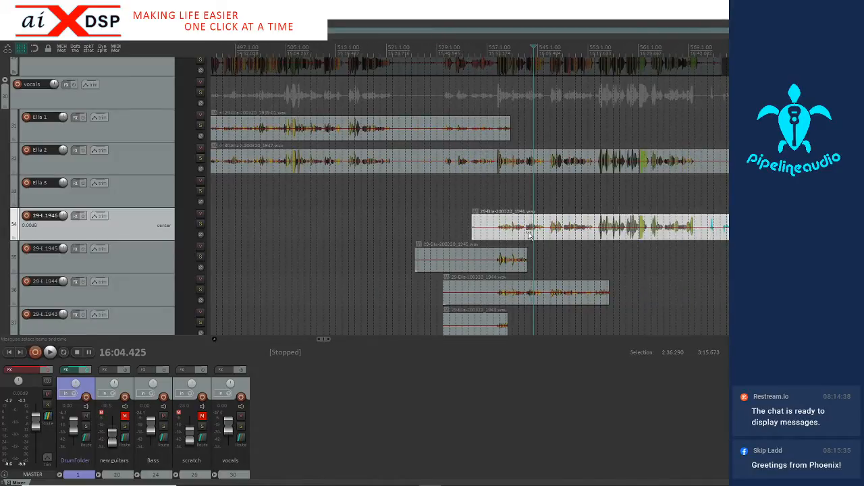
click(507, 230)
scroll(504, 232, up, 2)
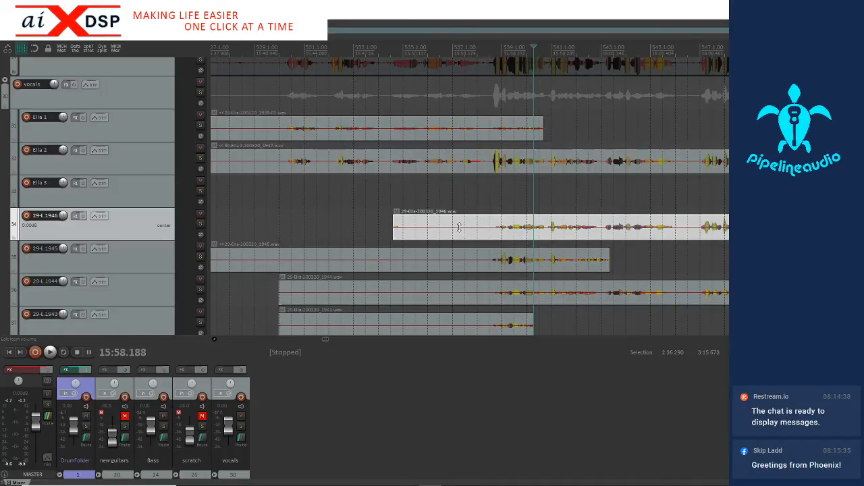
scroll(459, 227, down, 3)
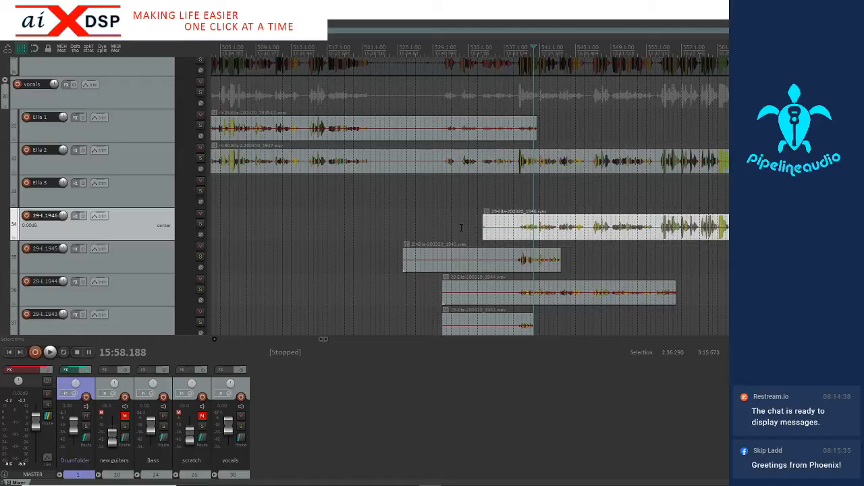
scroll(473, 230, up, 3)
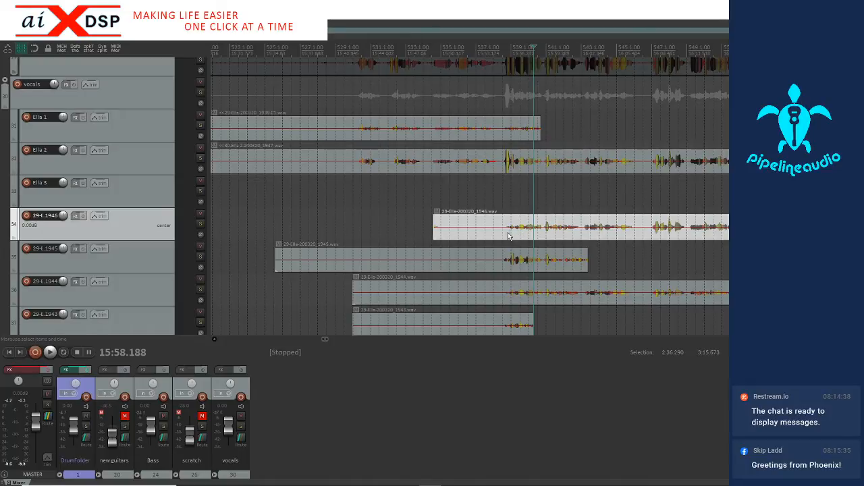
Select the recordings ending in 1946 through 1943 and implode them across tracks into takes
drag(460, 226, 597, 331)
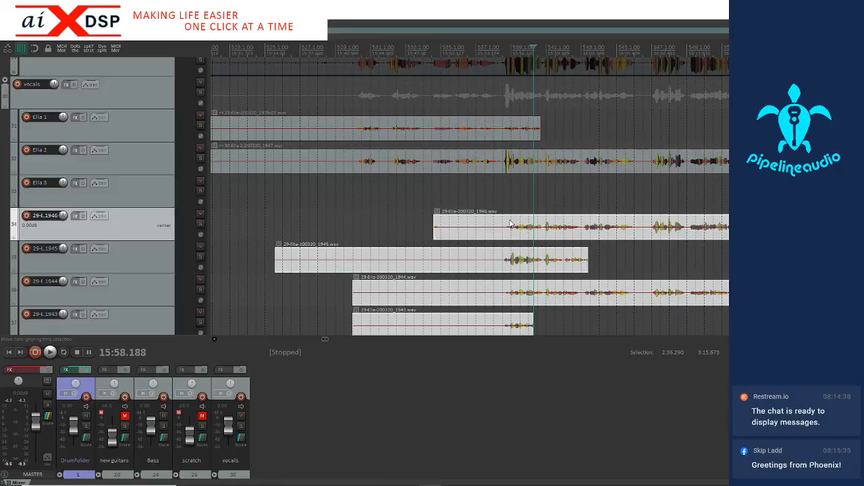
right_click(516, 222)
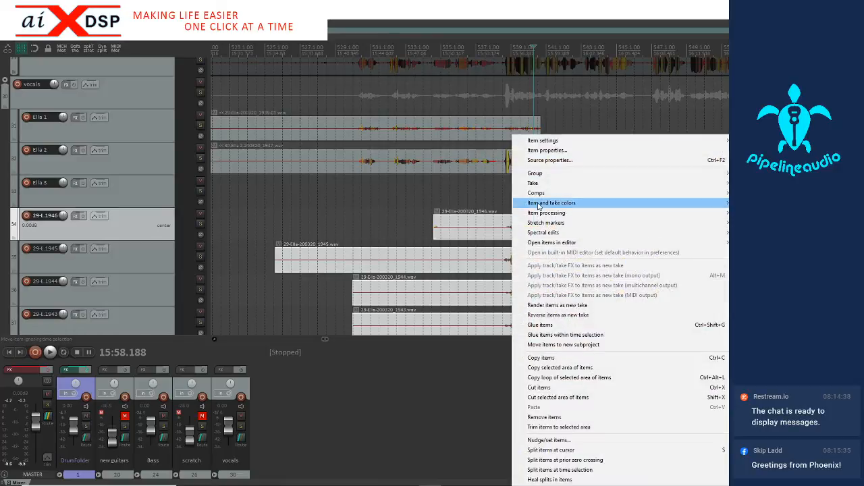
mouse_move(533, 189)
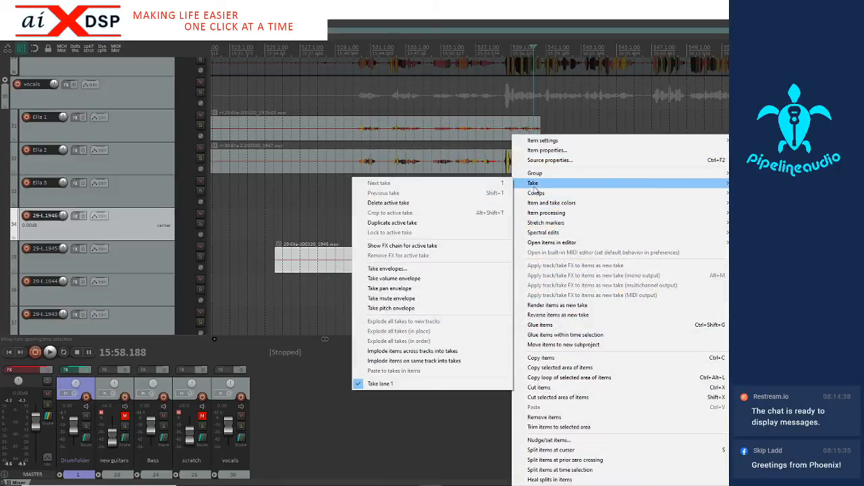
click(404, 352)
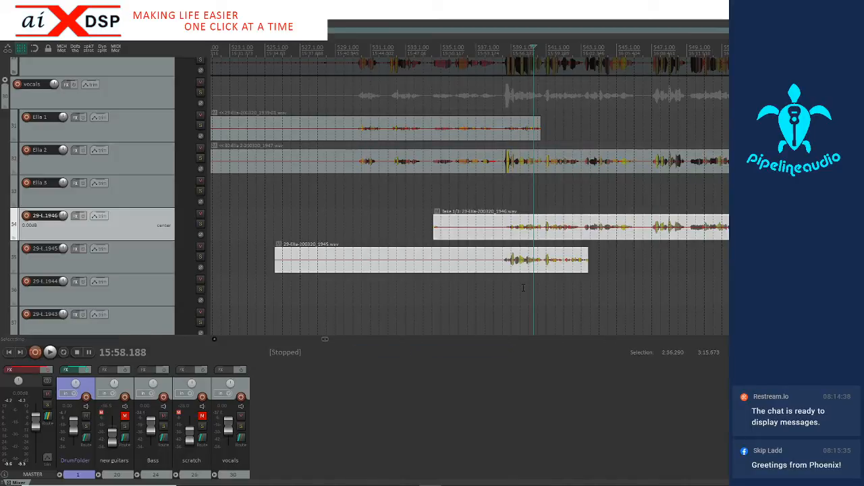
Try to implode the leftover recording ending in 1945 into the multi-take item on the track ending in 1946
click(519, 241)
drag(506, 231, 552, 264)
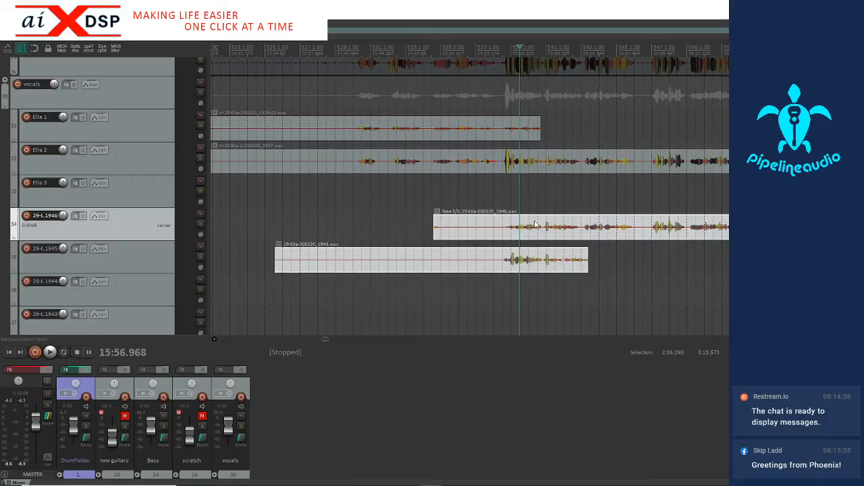
right_click(534, 221)
mouse_move(555, 183)
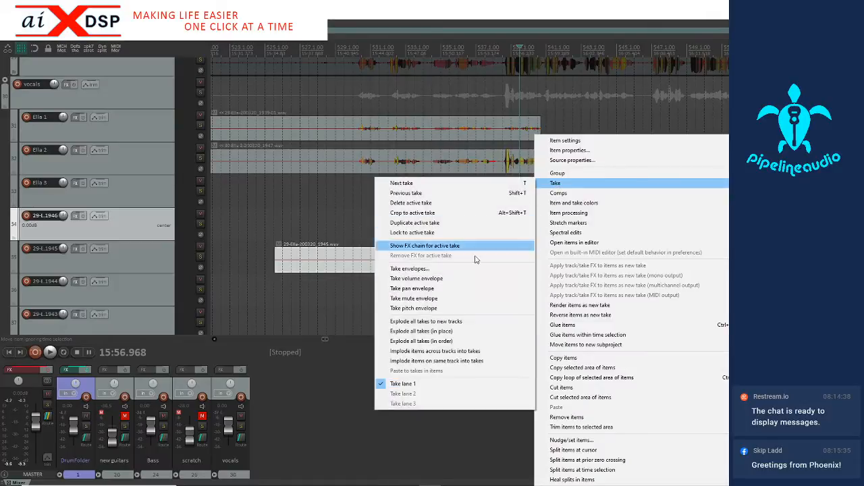
click(475, 353)
scroll(527, 260, down, 5)
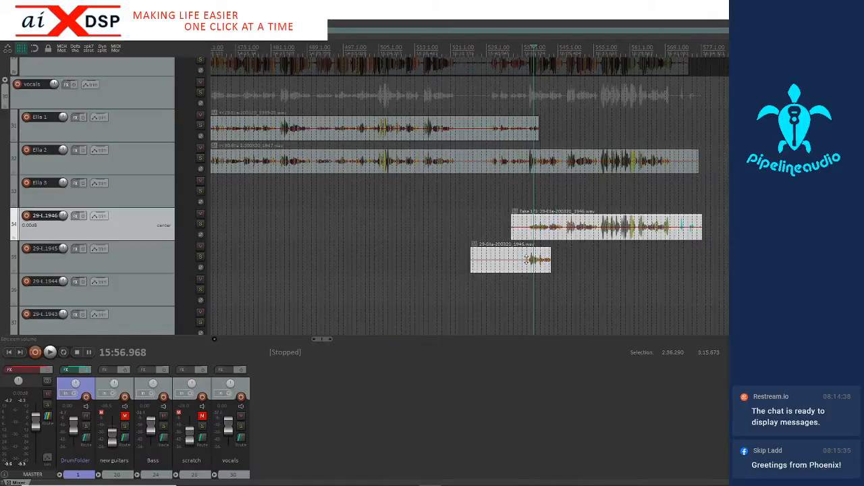
Trim the start of the recording ending in 1945 to the start of the multi-take item above, and implode both across tracks into takes
click(502, 260)
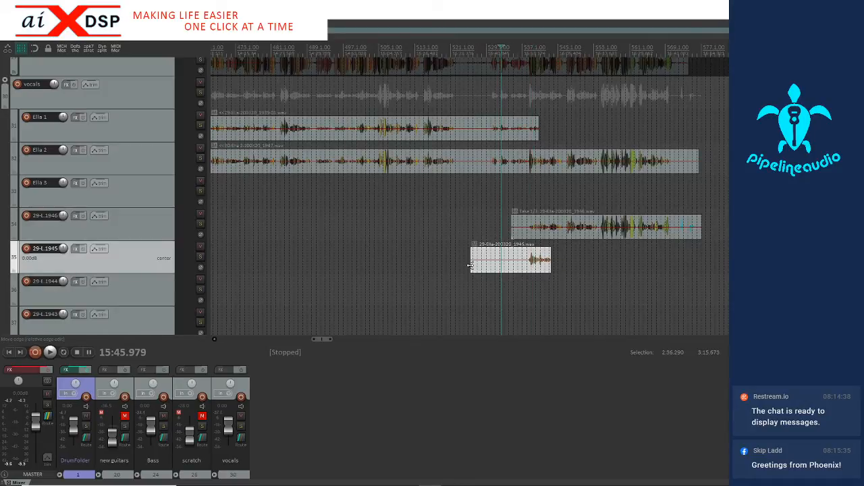
drag(471, 266, 513, 266)
click(520, 227)
right_click(531, 225)
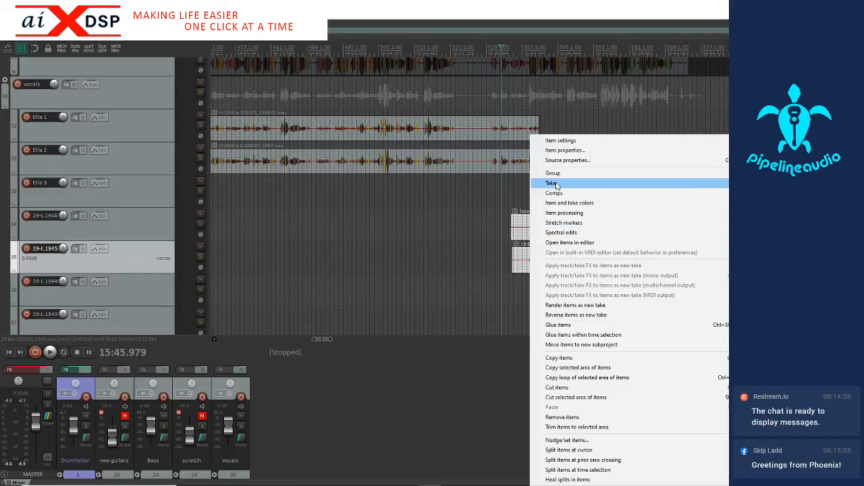
mouse_move(557, 186)
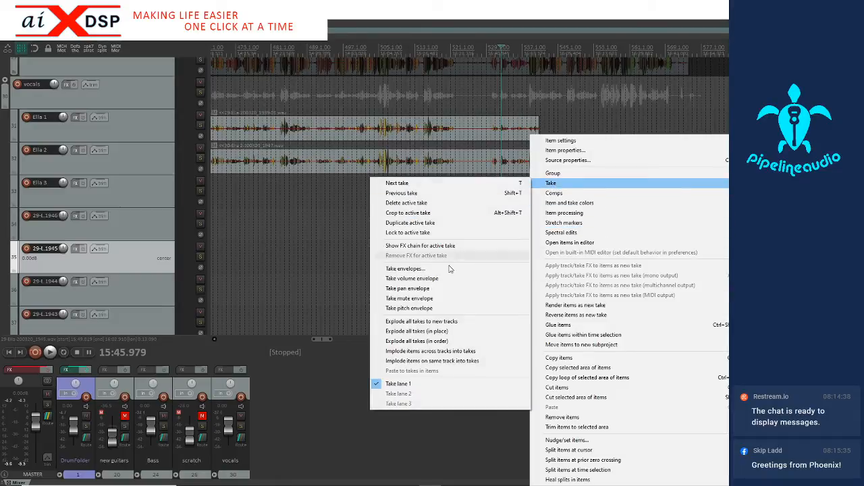
click(462, 350)
Try to implode the recording on the singer's track 1 together with the multi-take item into takes
click(537, 234)
scroll(537, 234, up, 4)
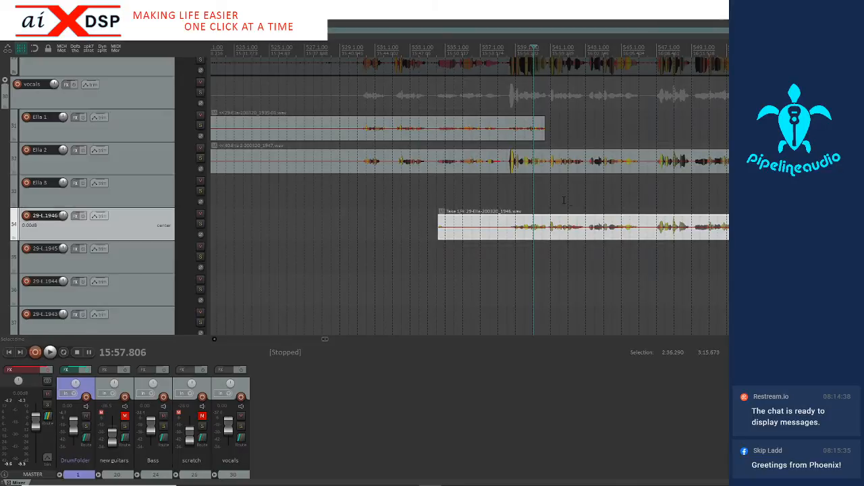
scroll(573, 201, down, 3)
scroll(569, 200, down, 3)
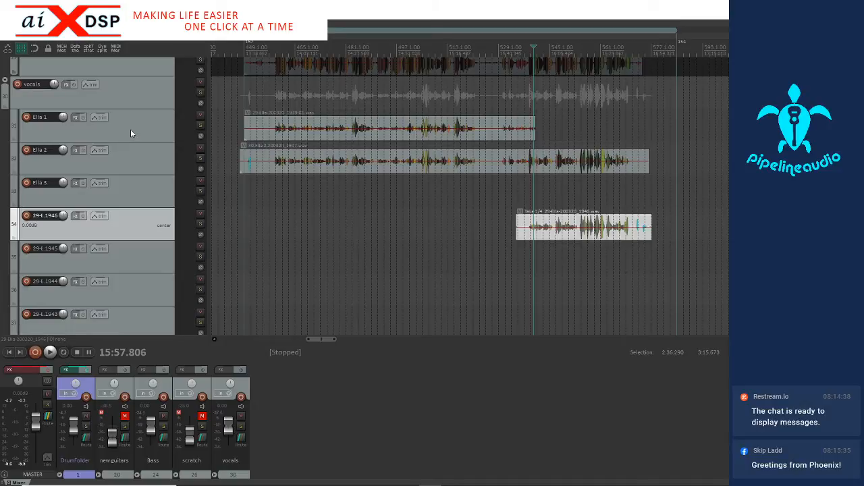
click(519, 134)
right_click(519, 133)
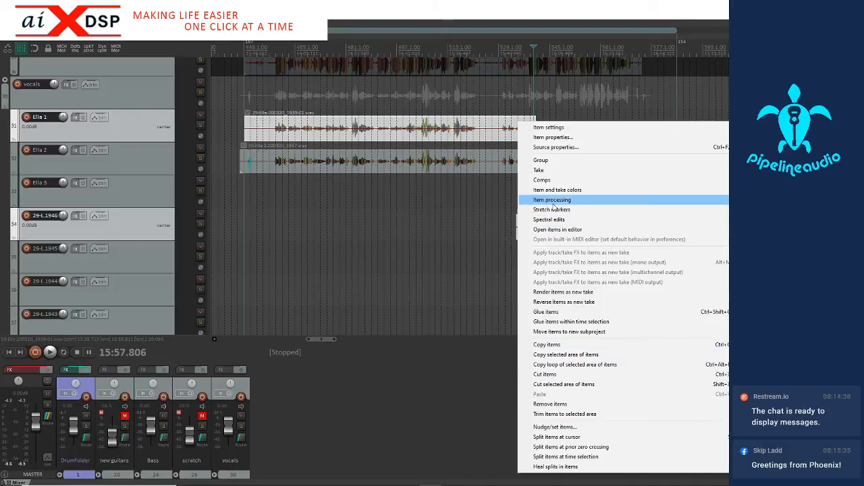
mouse_move(544, 174)
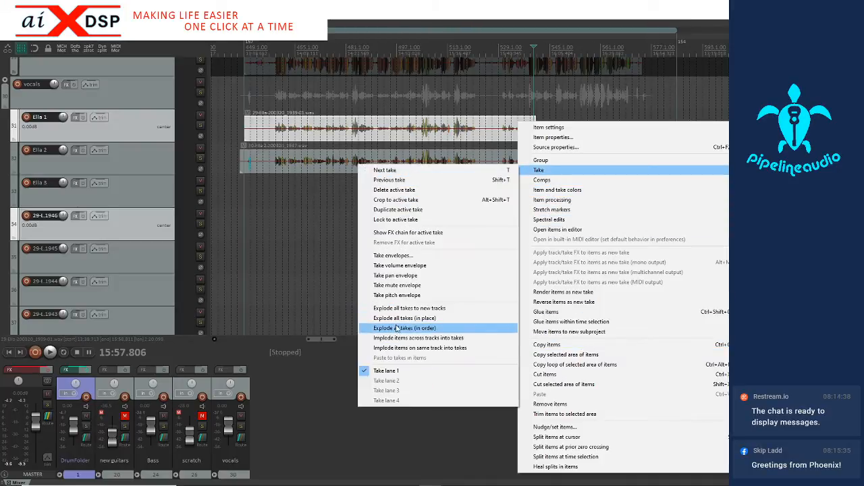
click(415, 338)
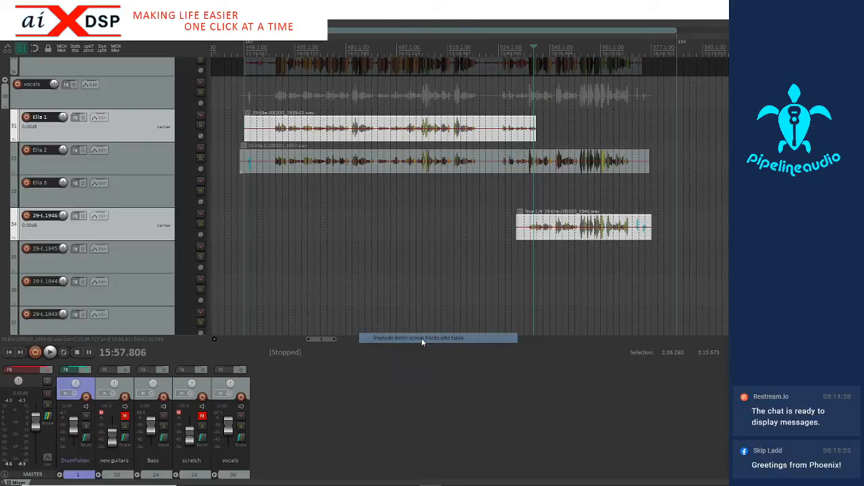
Insert a new track below the singer's track 1 and nest it inside that track as a child
click(558, 230)
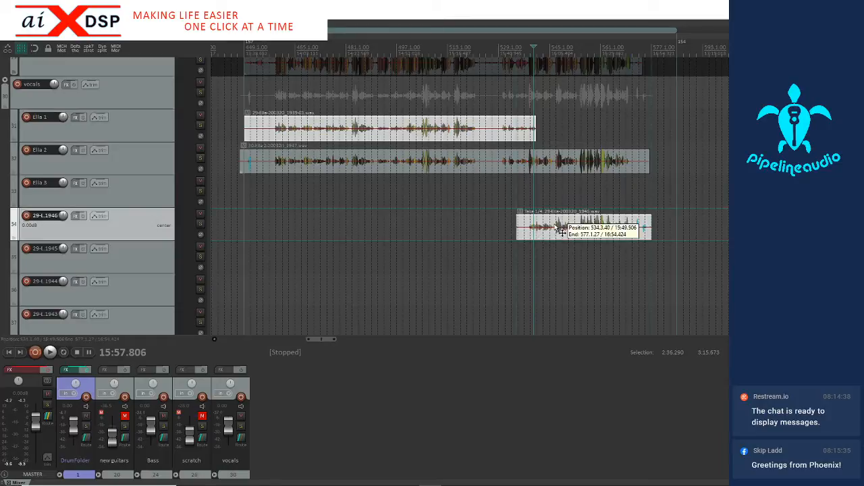
right_click(127, 135)
click(130, 138)
drag(134, 147, 133, 129)
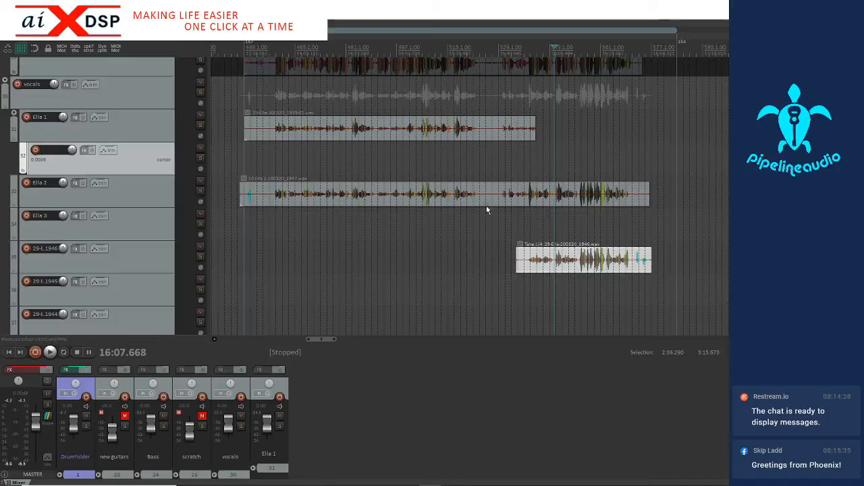
Move the multi-take item ending in 1946 up onto the new child track nested under the singer's track 1
click(558, 254)
key(KP_8)
key(KP_8)
key(KP_8)
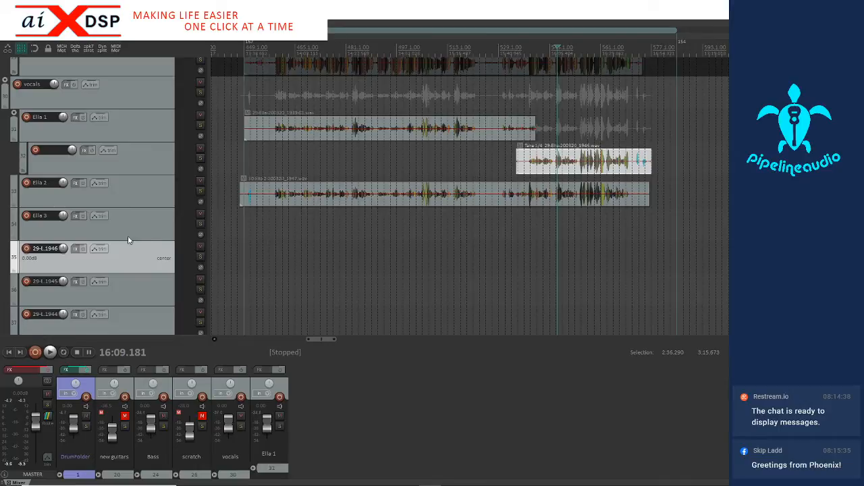
Try deleting the four emptied tracks ending in 1946 through 1943, and undo the deletion
scroll(131, 220, down, 2)
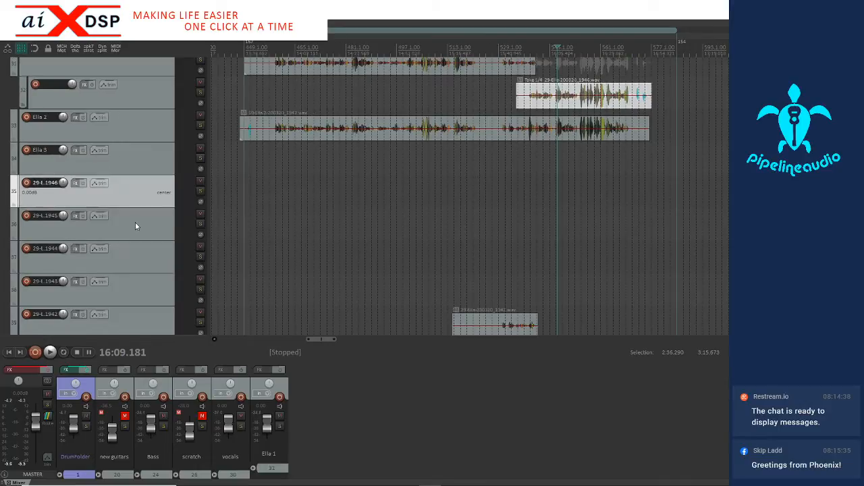
shift+click(146, 259)
shift+click(138, 280)
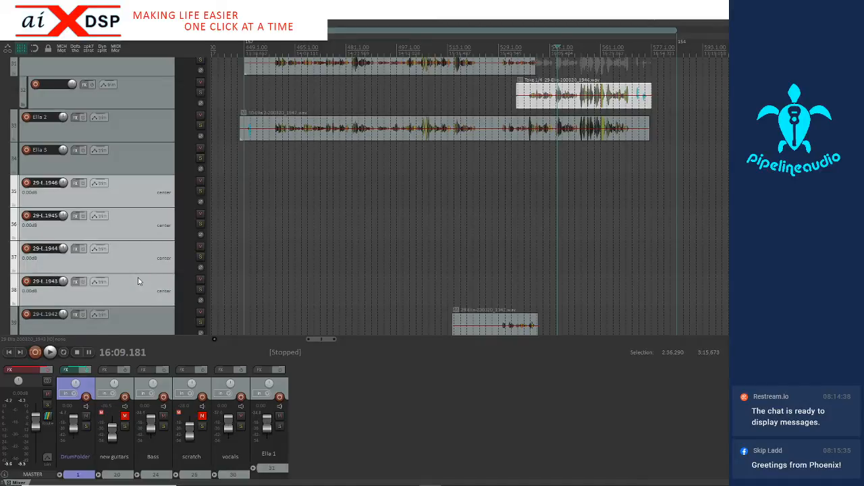
key(Delete)
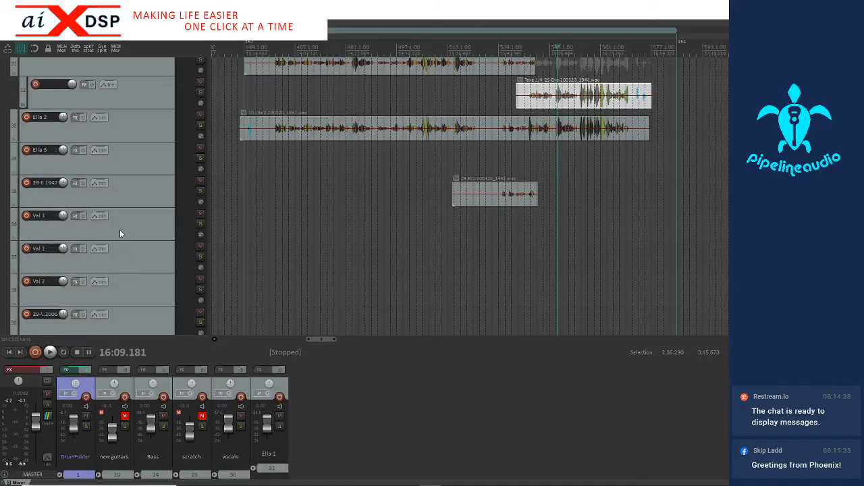
scroll(120, 230, down, 1)
scroll(419, 162, down, 4)
scroll(419, 162, down, 3)
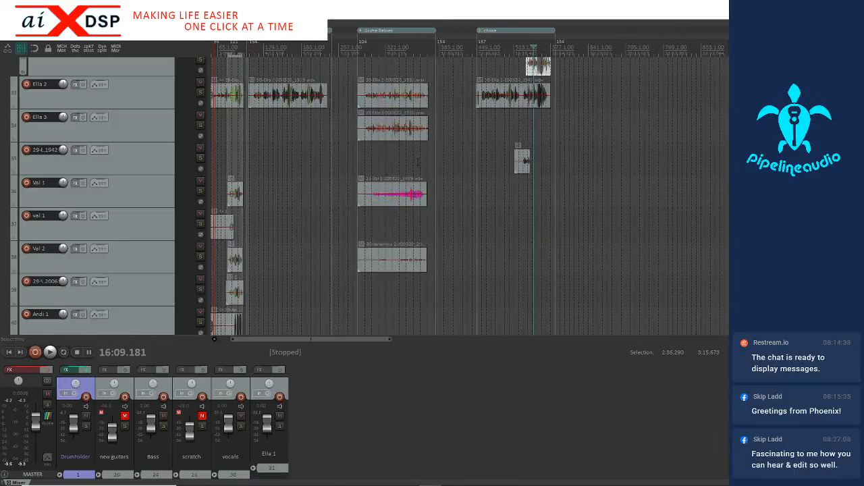
key(ctrl+z)
Delete the four empty tracks ending in 1946, 1945, 1944 and 1943, keeping the one ending in 1942
scroll(260, 169, down, 3)
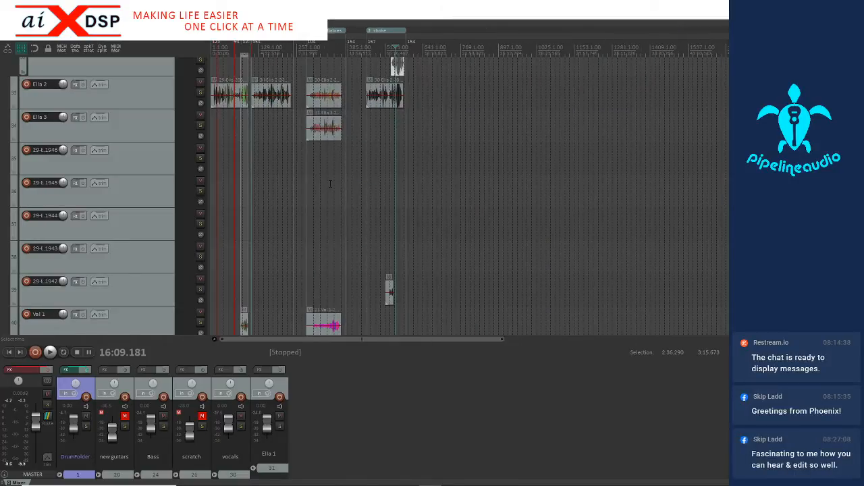
click(141, 167)
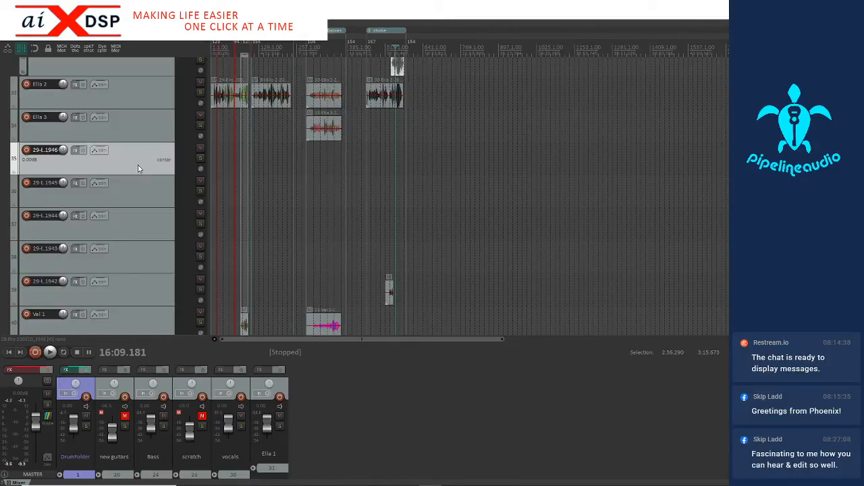
shift+click(146, 254)
key(Delete)
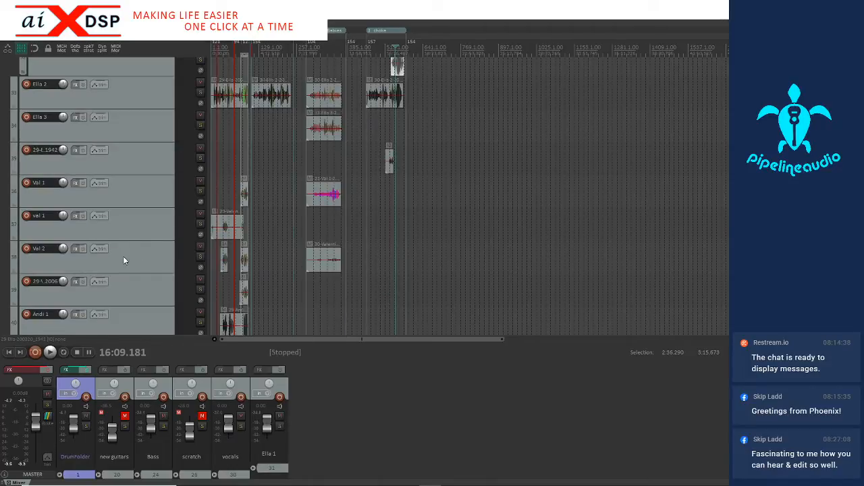
Examine how the recording on the track ending in 2006 overlaps the second singer's other recordings
scroll(123, 256, down, 2)
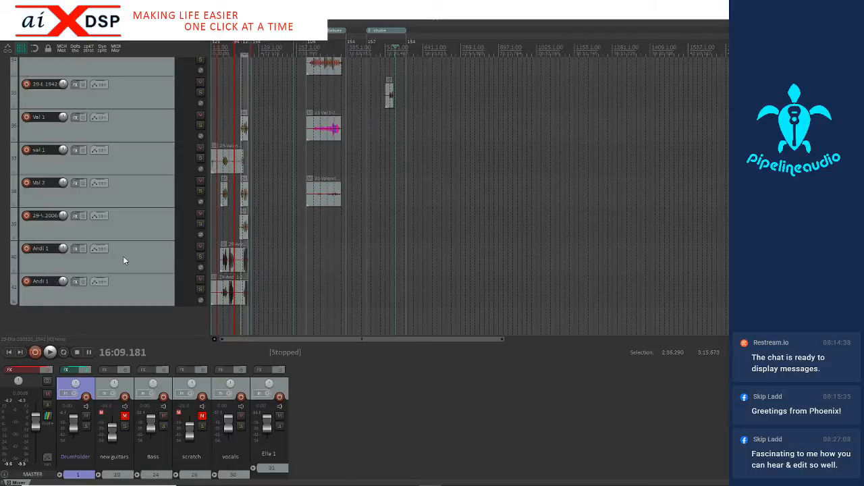
click(134, 219)
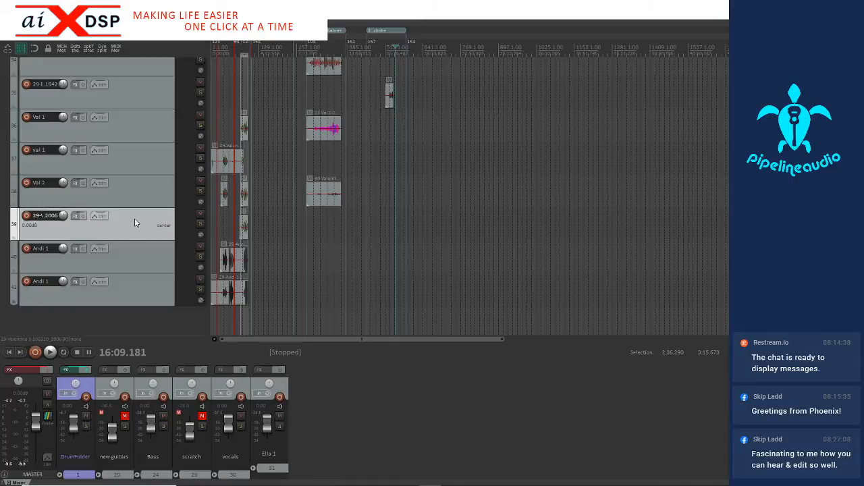
scroll(257, 234, up, 5)
scroll(257, 234, down, 4)
click(260, 231)
scroll(260, 231, up, 5)
scroll(260, 234, up, 3)
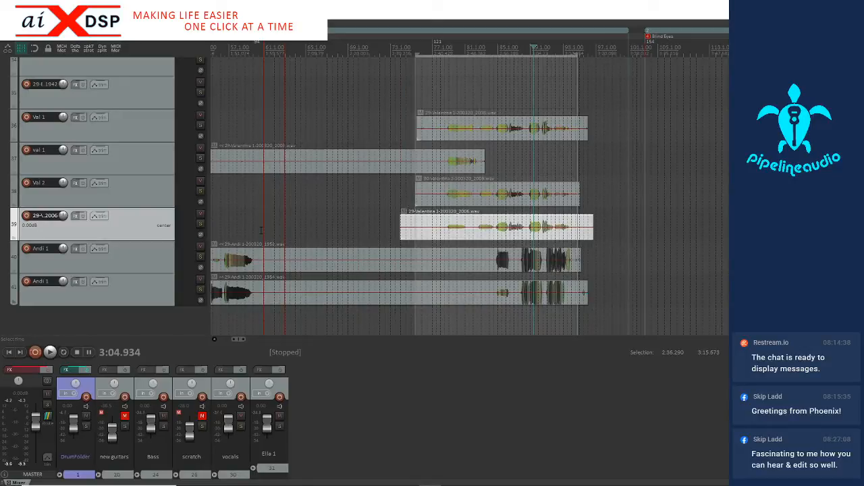
scroll(260, 231, down, 3)
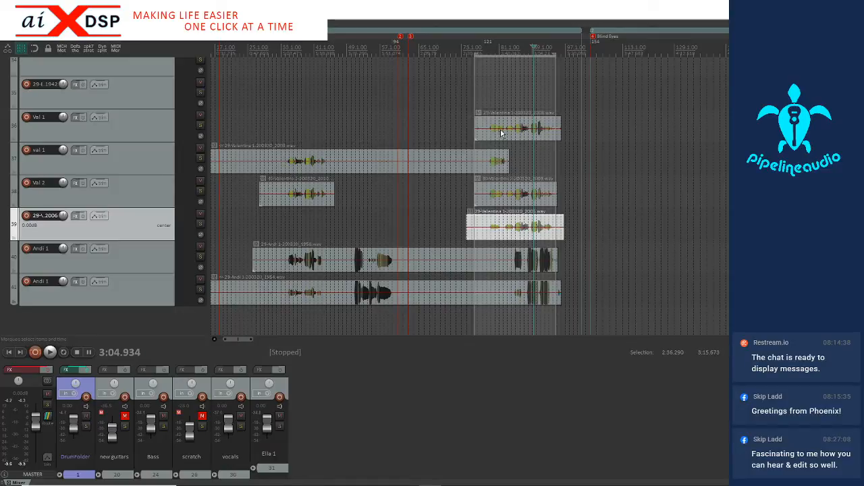
scroll(512, 199, up, 3)
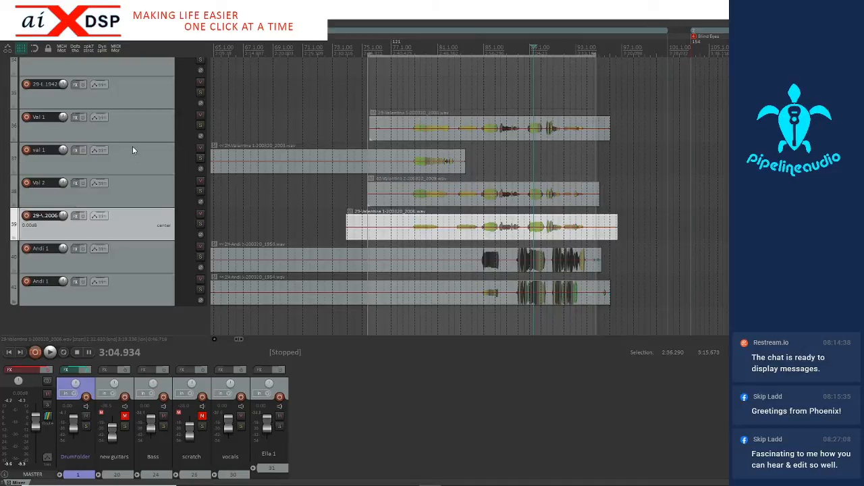
Move the track holding the recording ending in 2003 above the same singer's other track 1, and nest that other track inside it
scroll(375, 160, down, 3)
scroll(375, 160, down, 2)
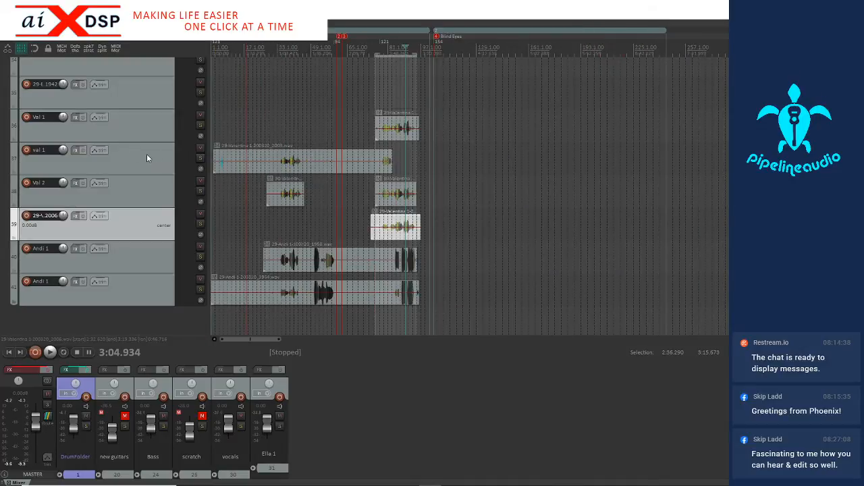
drag(133, 161, 119, 113)
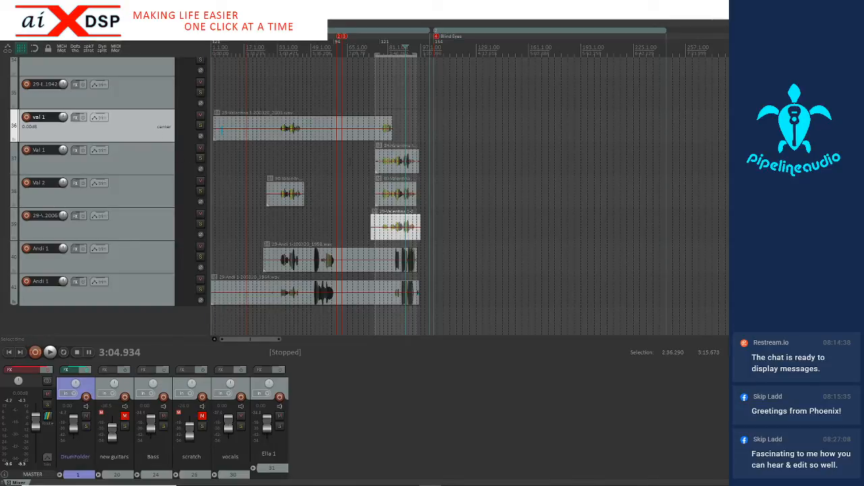
drag(111, 156, 140, 127)
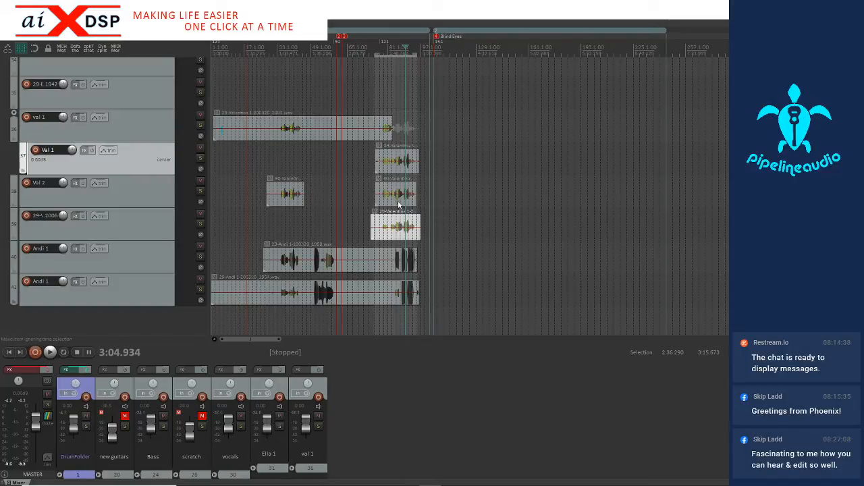
drag(354, 156, 462, 233)
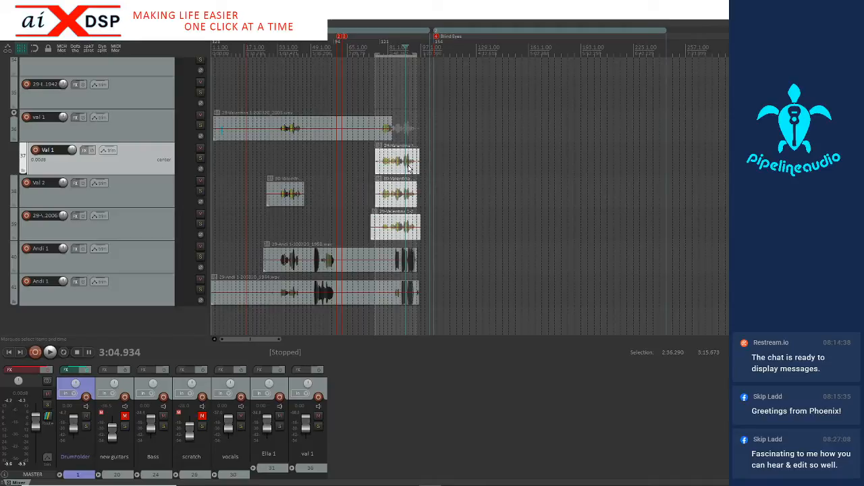
scroll(462, 199, up, 2)
scroll(483, 202, up, 1)
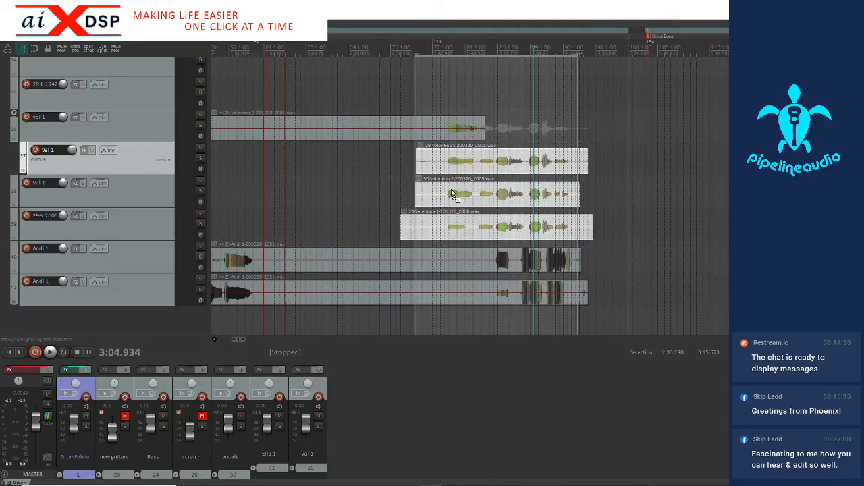
ctrl+click(453, 193)
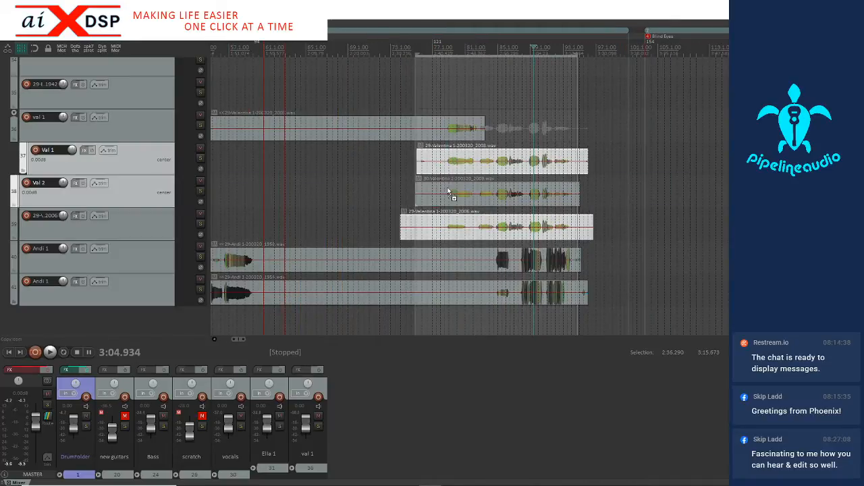
ctrl+click(442, 129)
scroll(443, 130, down, 1)
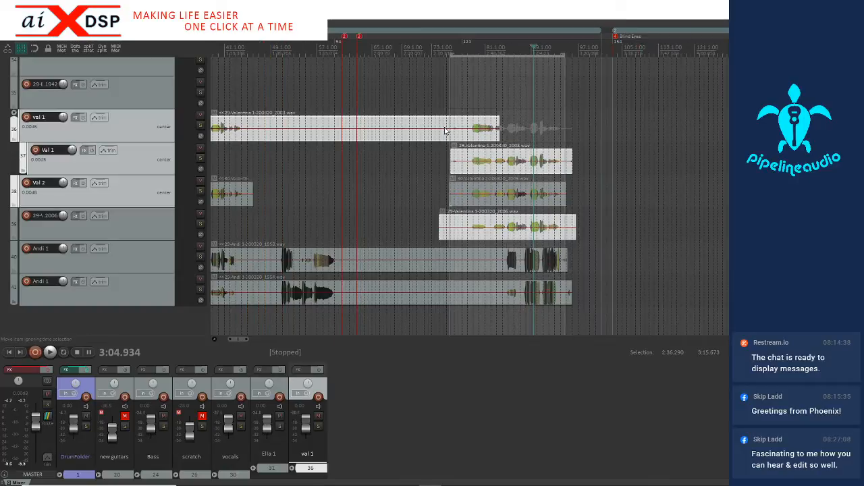
scroll(445, 130, down, 1)
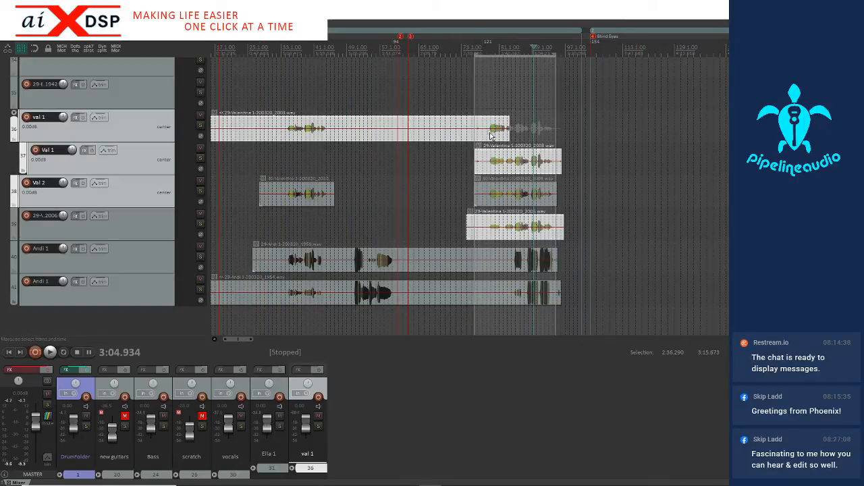
Split the recording ending in 2003 at 2:36.738 and implode its tail with the recordings ending in 2008 and 2006 across tracks into takes
click(491, 136)
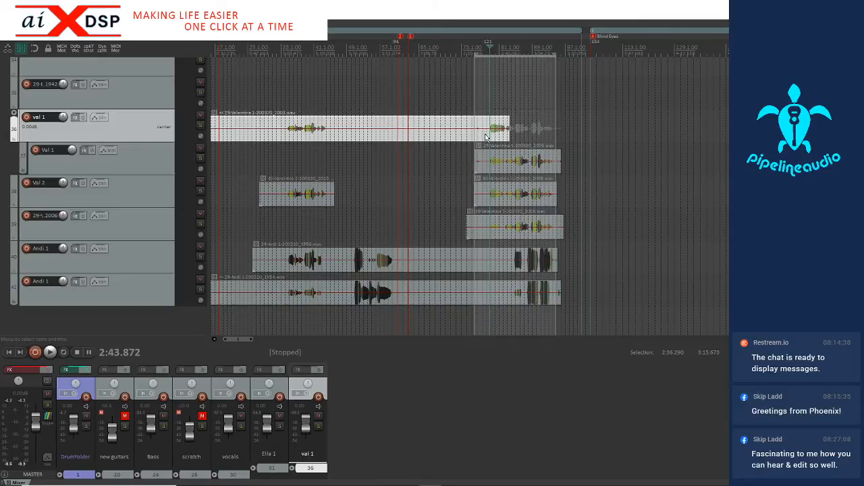
click(476, 139)
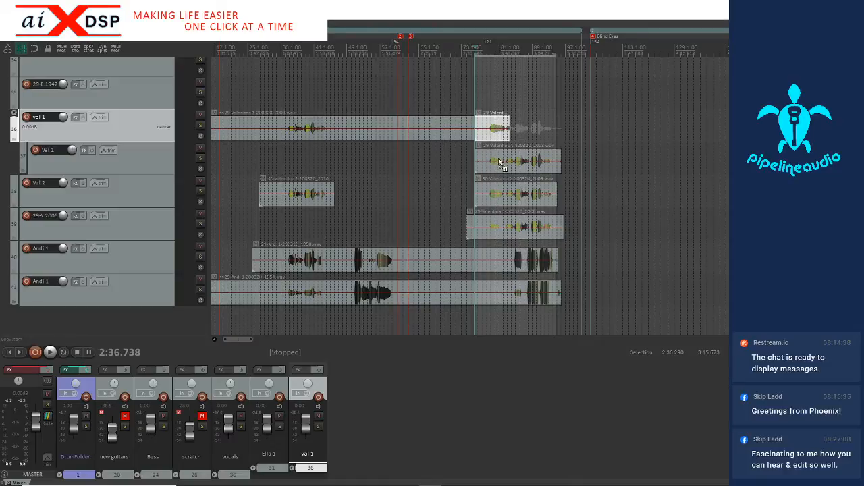
click(497, 158)
ctrl+click(509, 224)
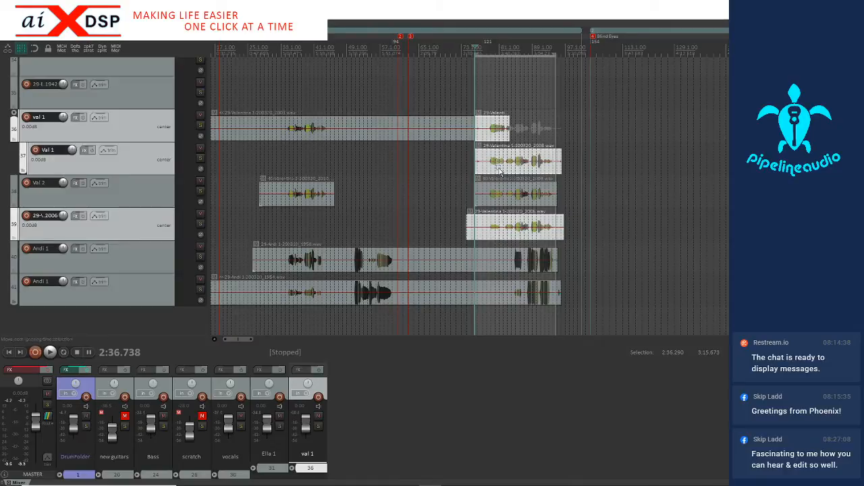
right_click(493, 127)
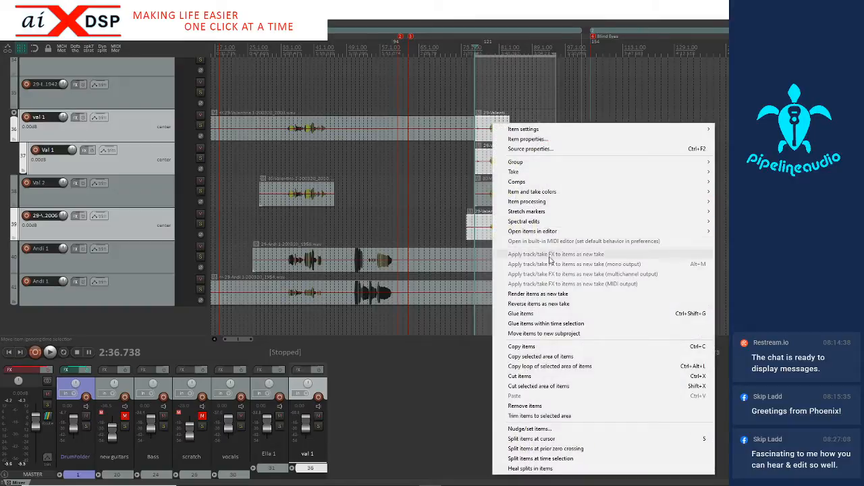
mouse_move(530, 172)
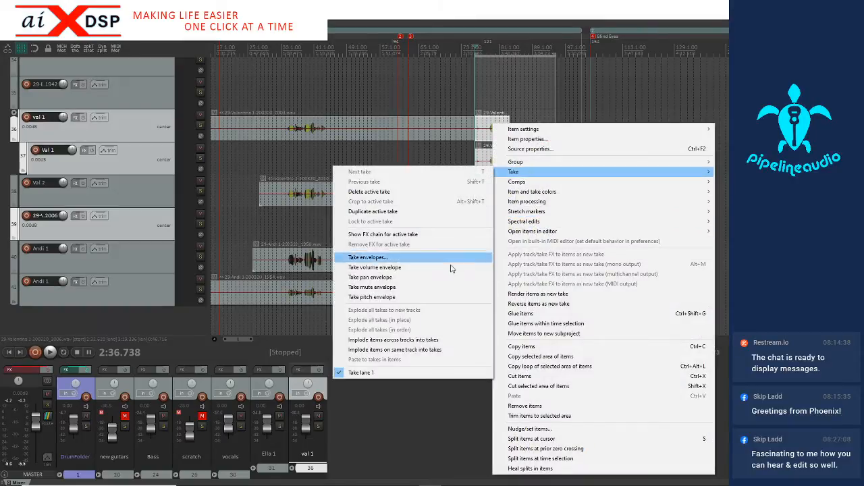
click(435, 342)
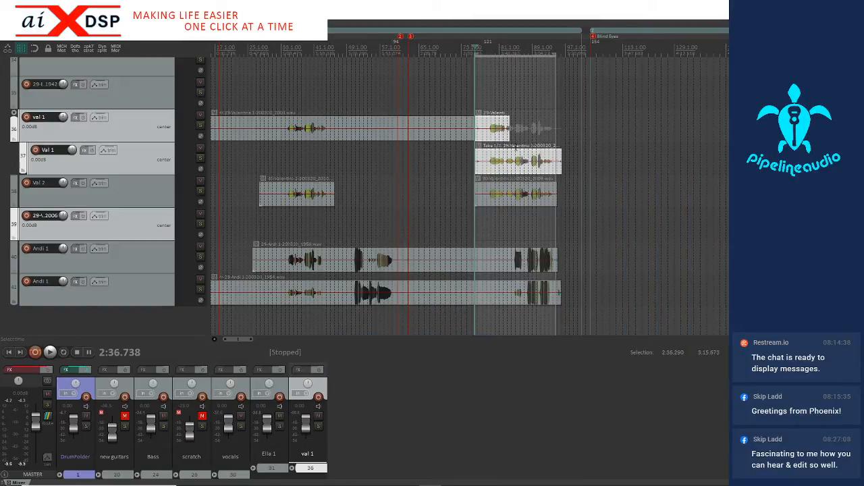
Delete the emptied track ending in 2006 from below the second singer's track 2
scroll(501, 166, up, 3)
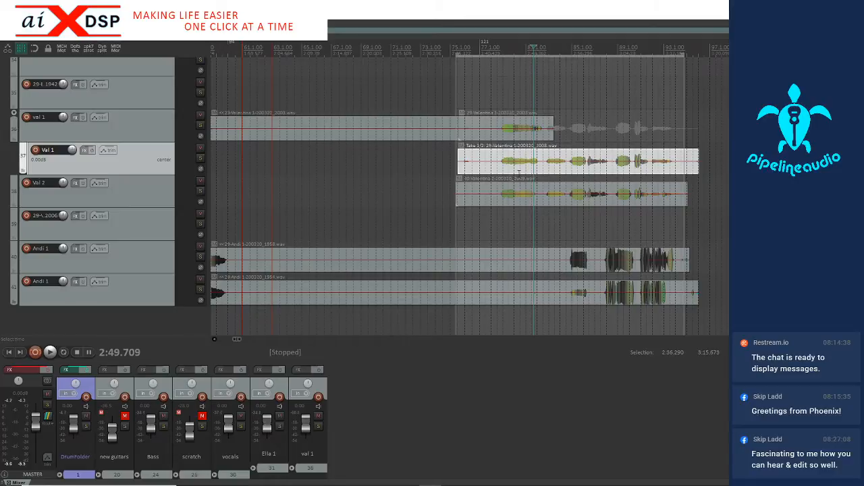
scroll(519, 172, down, 6)
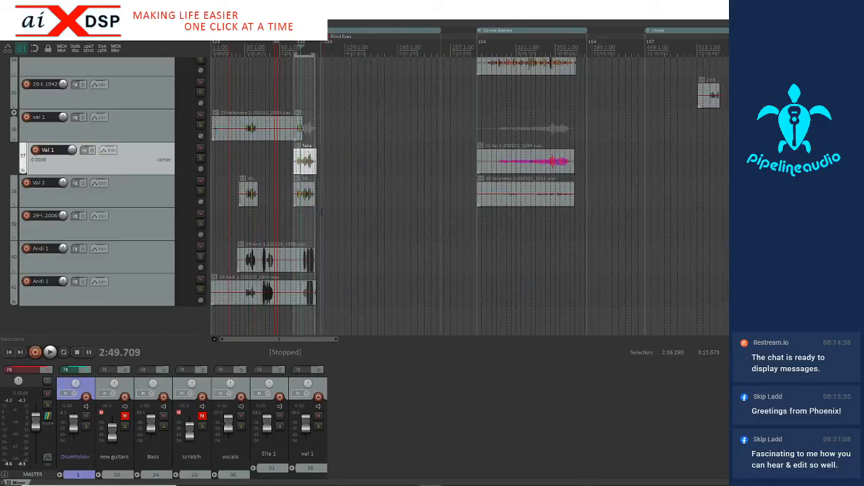
click(145, 232)
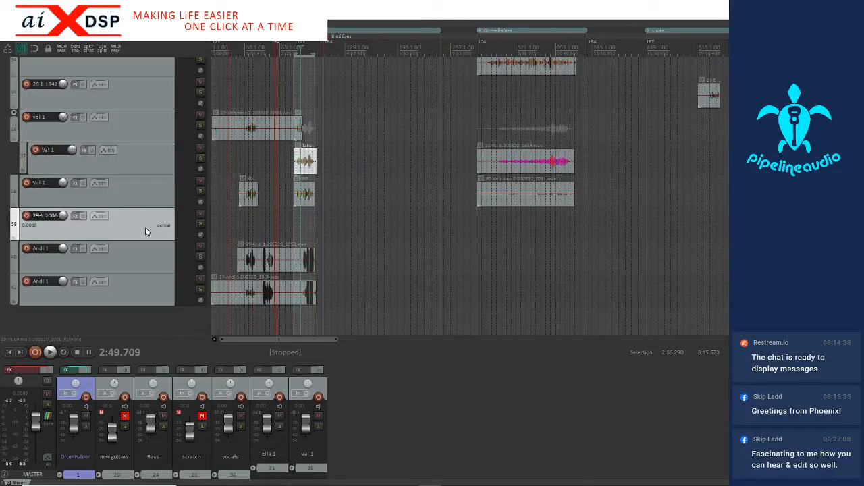
key(Delete)
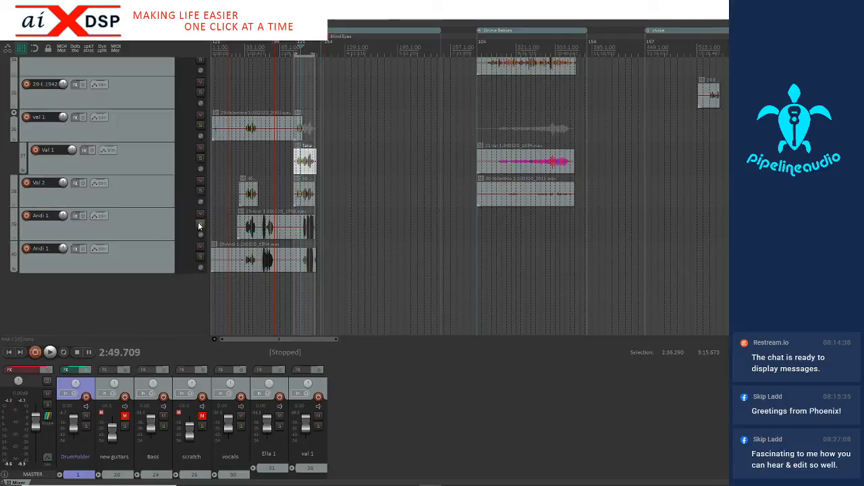
Rename the last vocal track to the third singer's name followed by 2
click(49, 255)
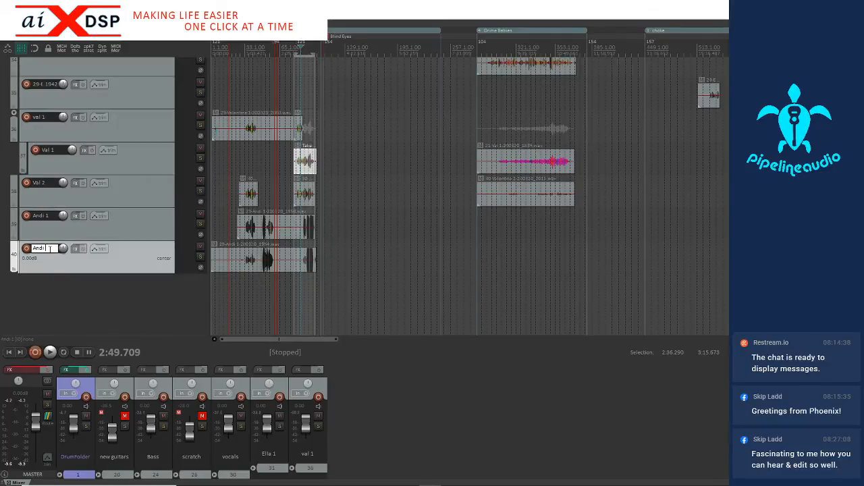
click(116, 291)
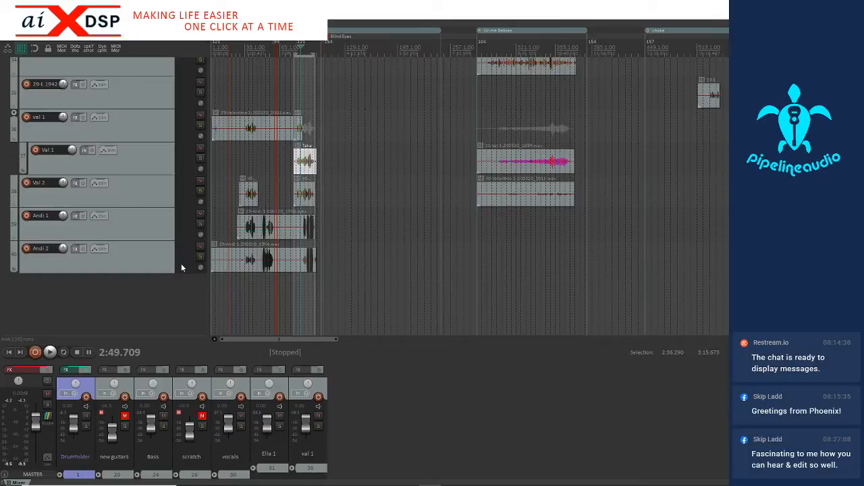
click(267, 270)
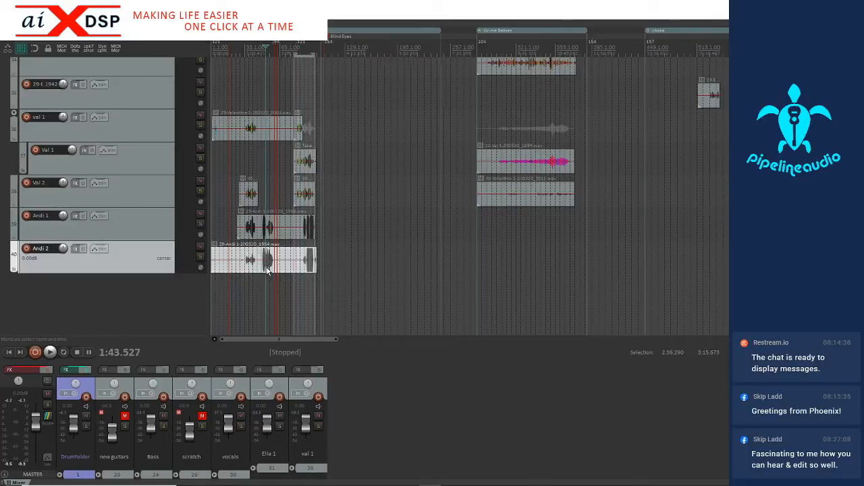
scroll(272, 270, up, 3)
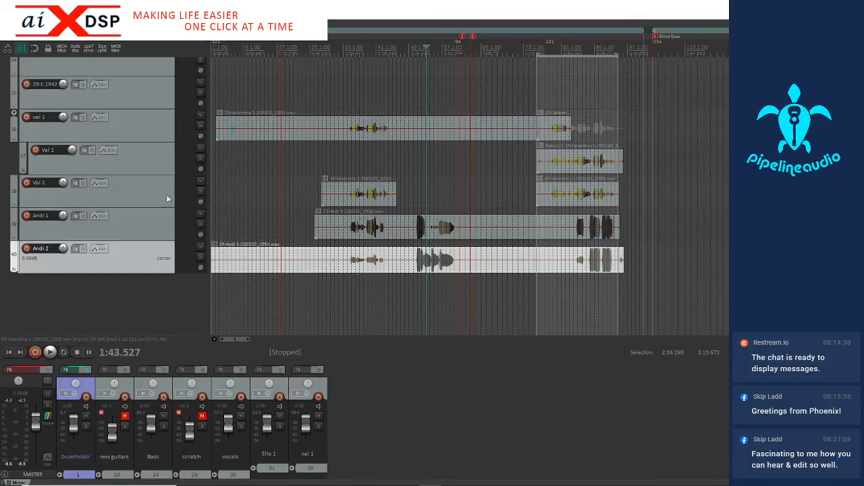
Set the vocals folder track's volume to -8.59 dB and play the first song from about 0:15
scroll(118, 213, up, 10)
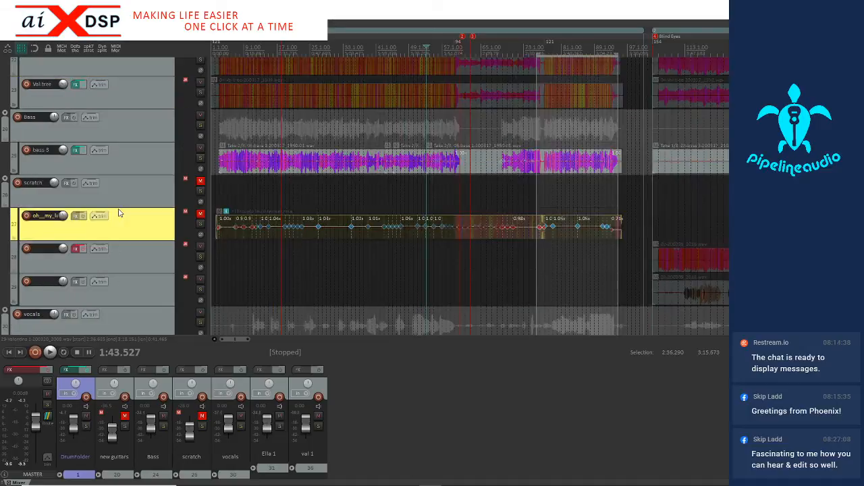
scroll(118, 214, down, 7)
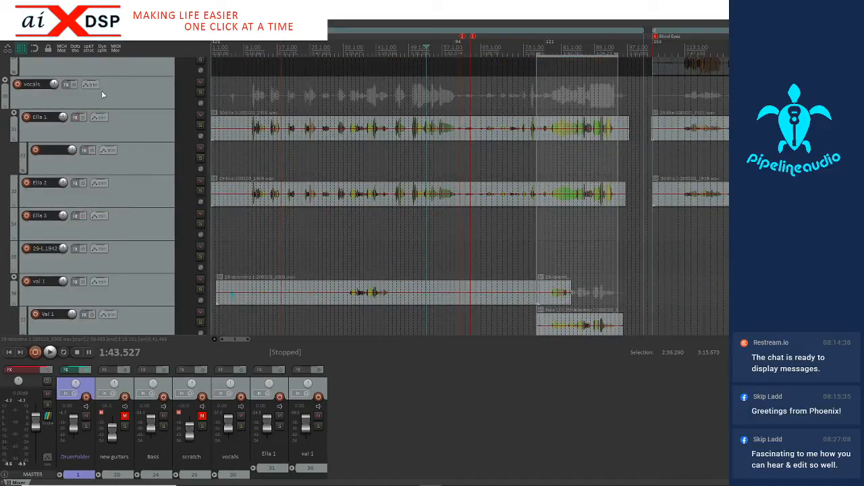
drag(54, 83, 55, 90)
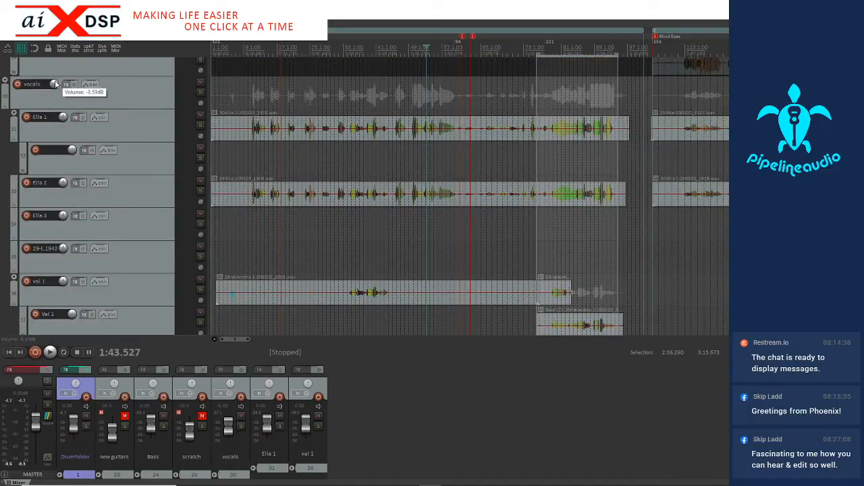
click(242, 162)
key(space)
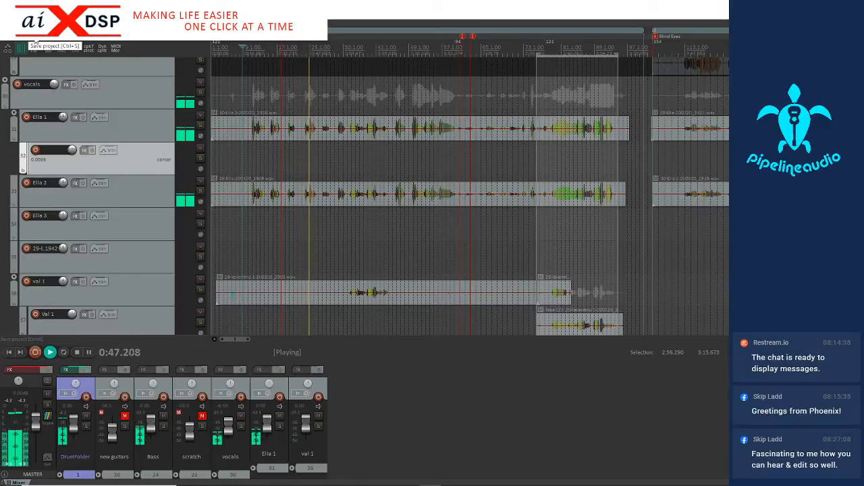
Raise the vocals folder track's volume to about -3 dB while the song plays
scroll(114, 233, down, 4)
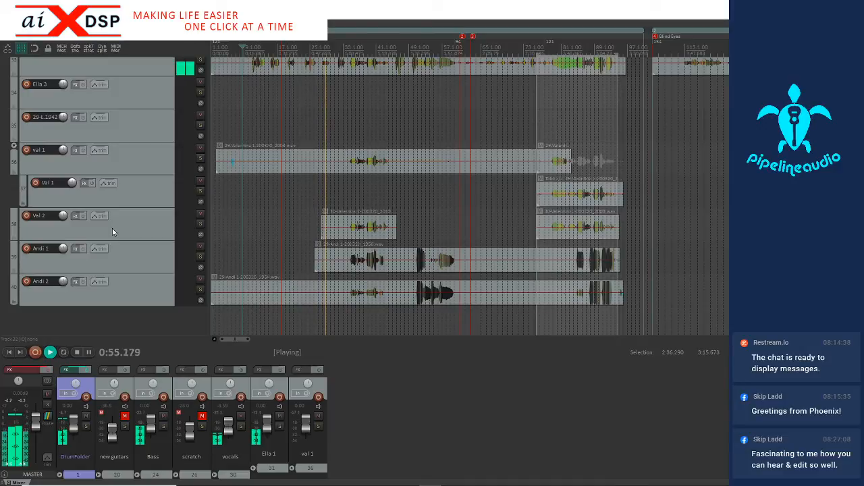
scroll(111, 225, up, 5)
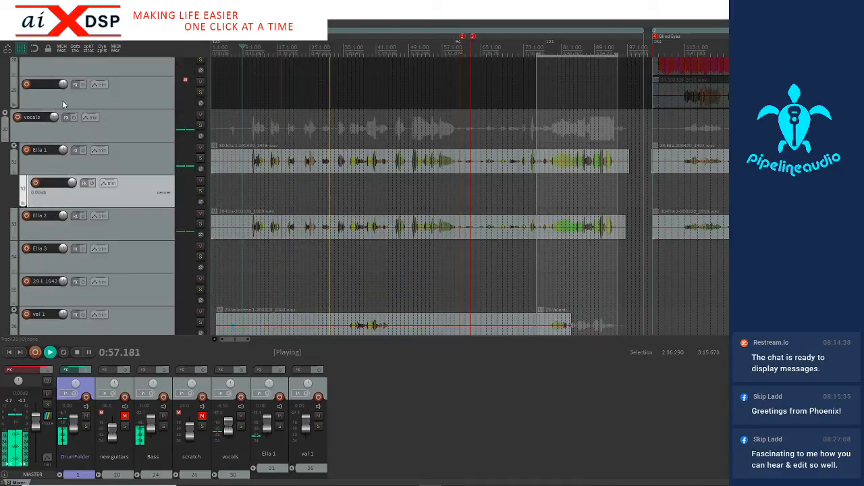
drag(54, 117, 54, 110)
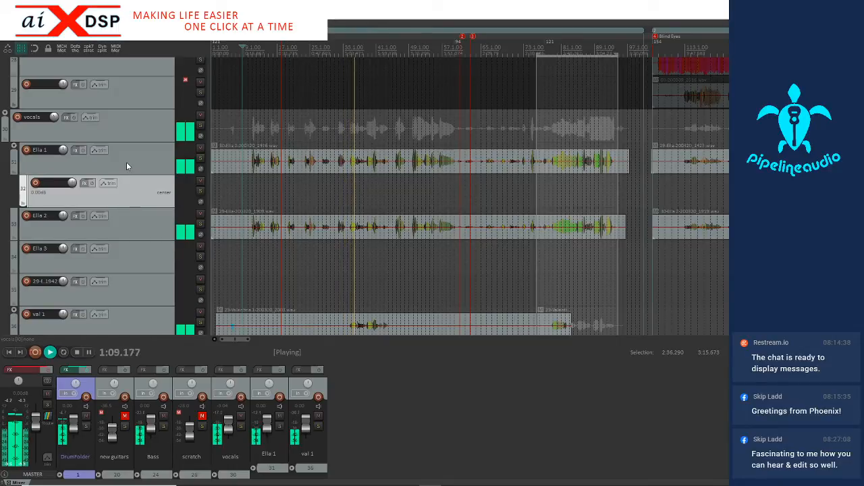
Lower the volume of both of the third singer's tracks together to -12.47 dB
scroll(127, 162, down, 1)
scroll(127, 163, down, 2)
scroll(126, 162, down, 2)
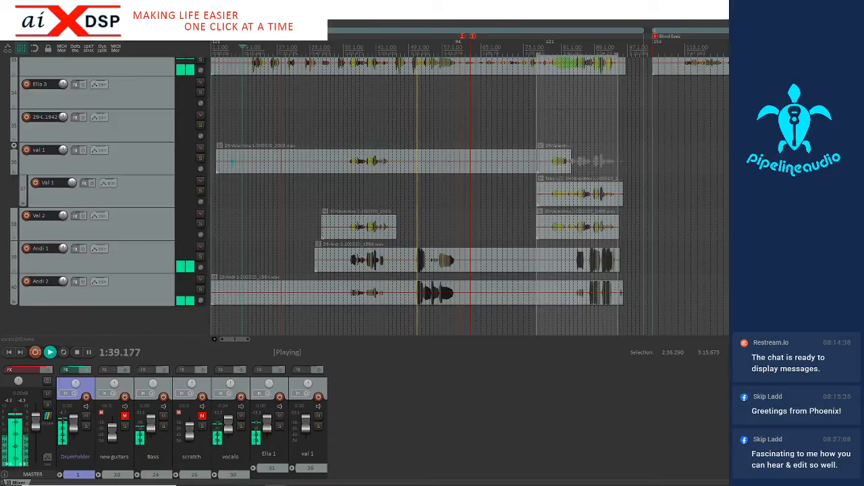
click(127, 257)
shift+click(132, 284)
drag(63, 249, 63, 265)
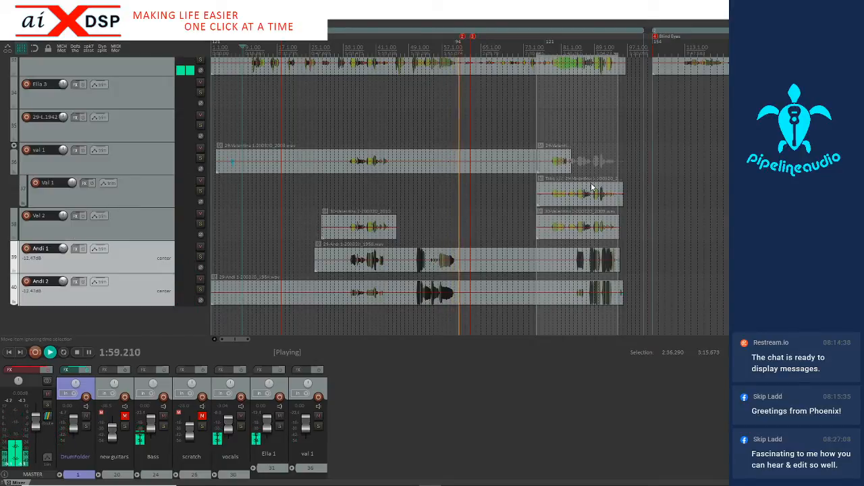
Listen to the rebalanced vocals in the first song's mix and stop the playback
scroll(117, 107, up, 4)
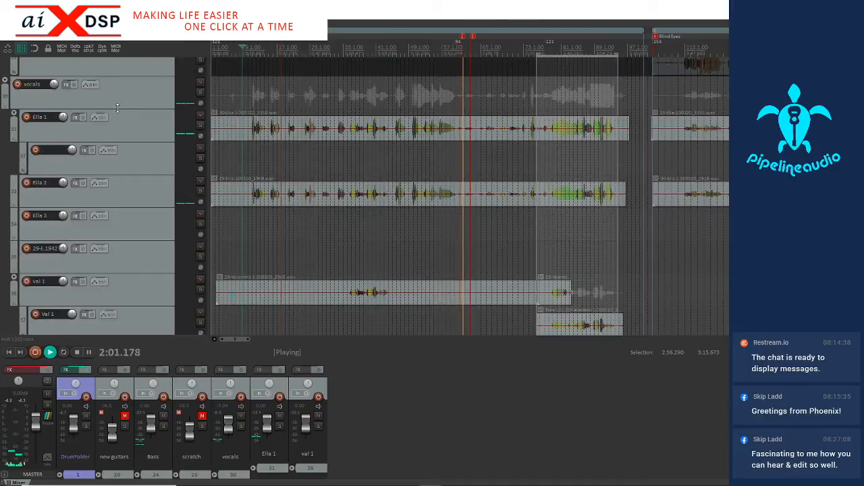
scroll(118, 107, up, 5)
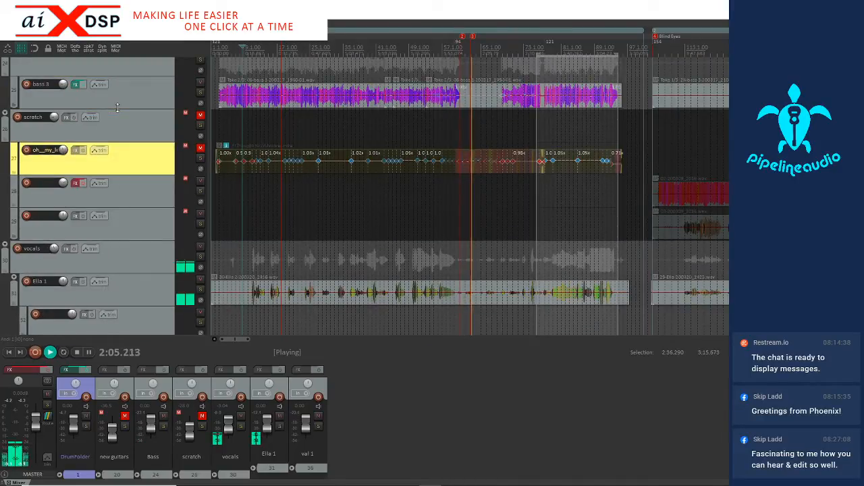
key(space)
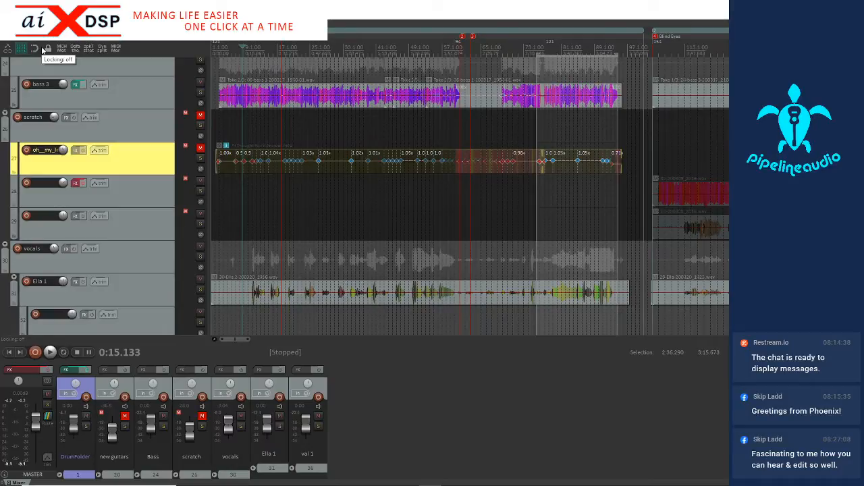
key(alt+s)
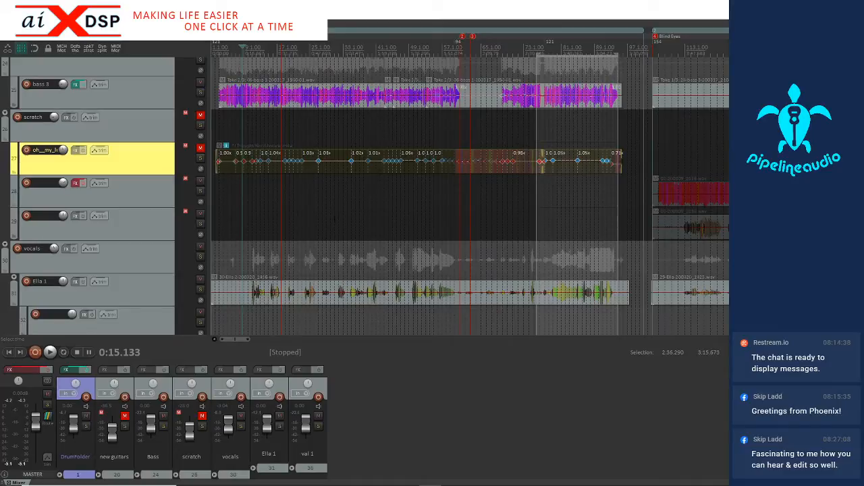
Examine the vocal, scratch, bass and guitar tracks across the project's other songs
scroll(295, 212, down, 4)
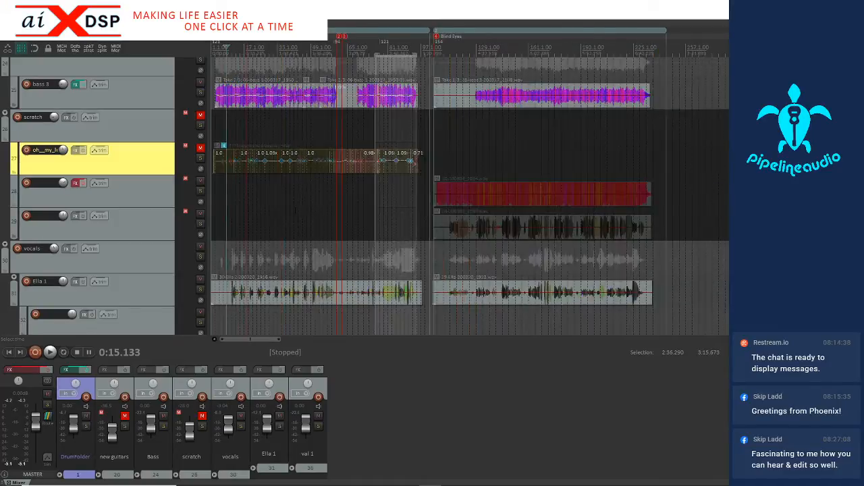
scroll(143, 225, down, 3)
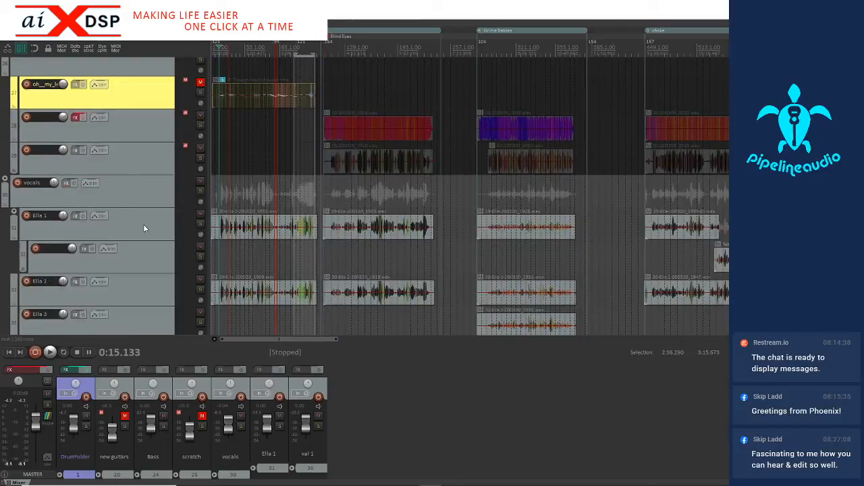
scroll(143, 224, up, 5)
scroll(145, 224, up, 2)
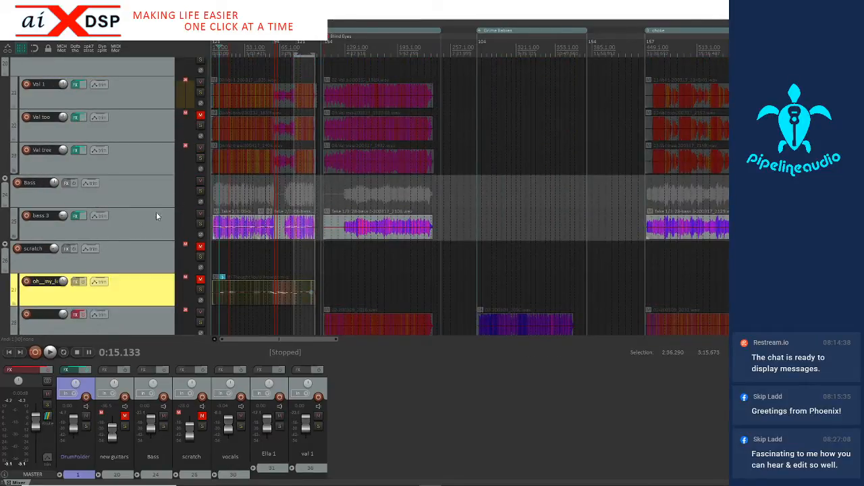
scroll(159, 202, up, 2)
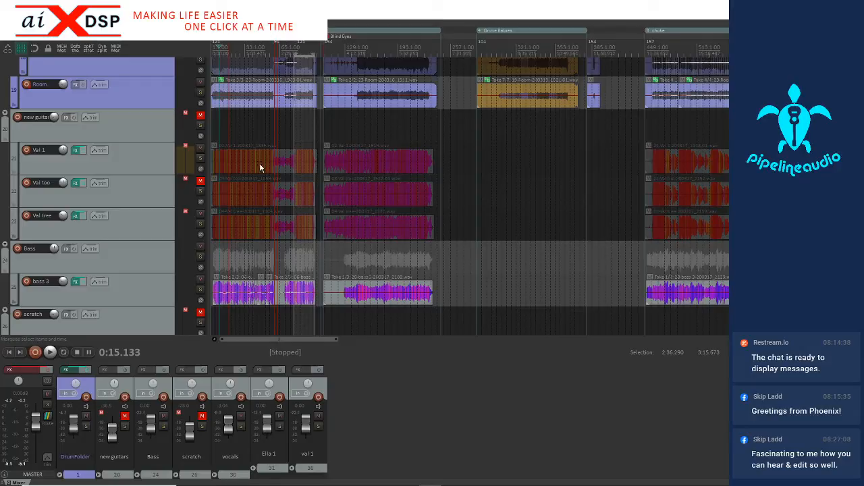
Unmute the second guitar track and the new guitars folder
click(229, 167)
scroll(236, 167, up, 8)
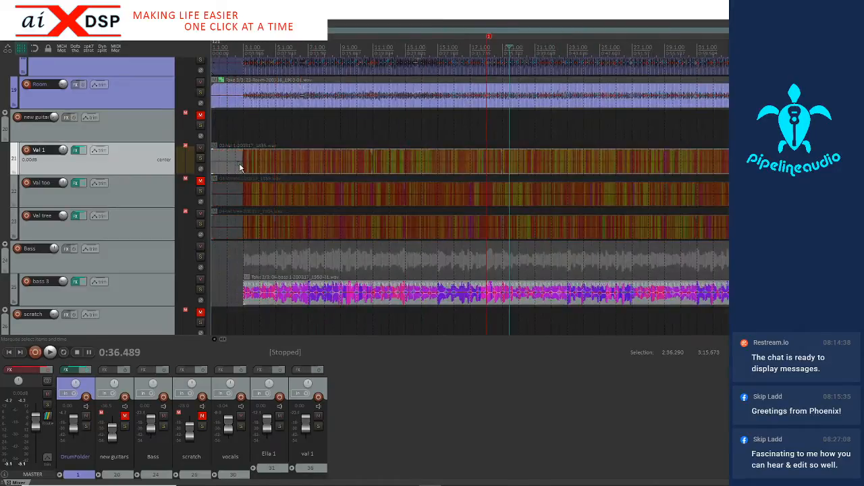
scroll(240, 168, up, 3)
click(199, 180)
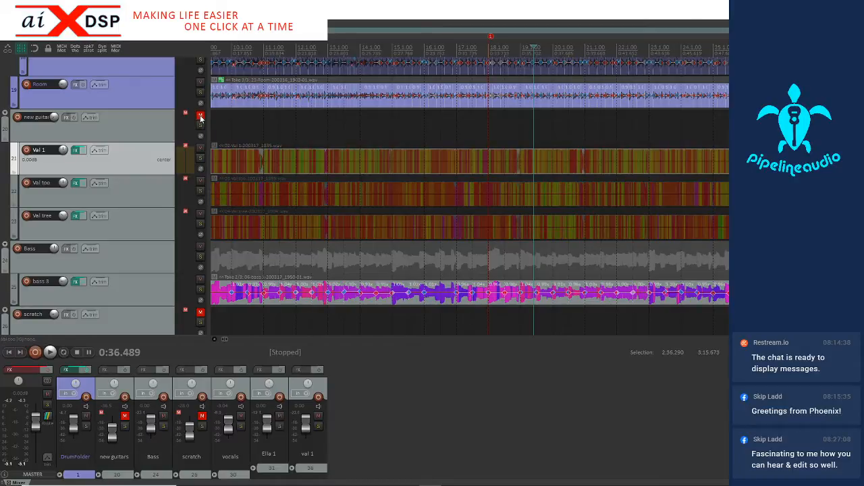
click(199, 115)
Examine and compare the waveforms of the three guitar tracks in the first song, from its start to around bar 19
scroll(245, 214, up, 5)
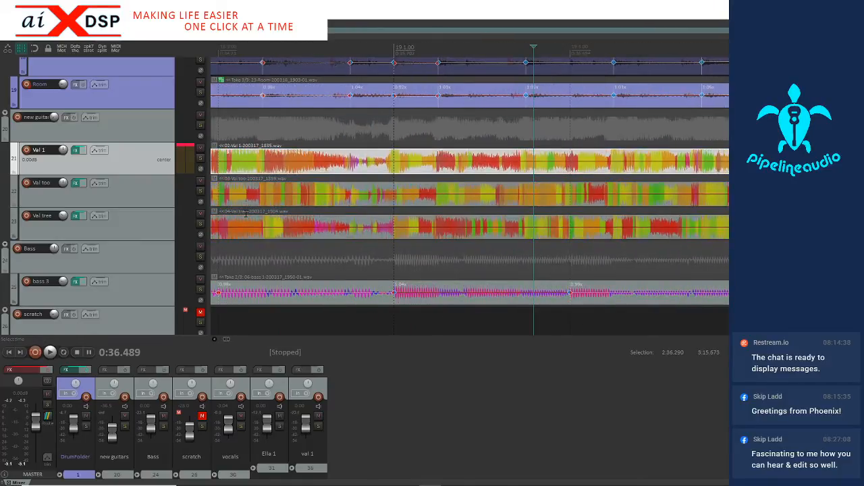
click(305, 162)
scroll(311, 160, up, 4)
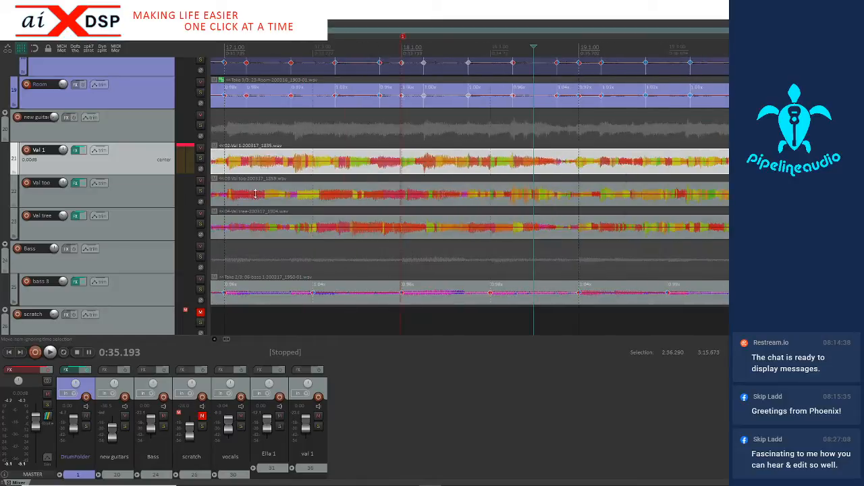
click(161, 226)
scroll(161, 226, up, 3)
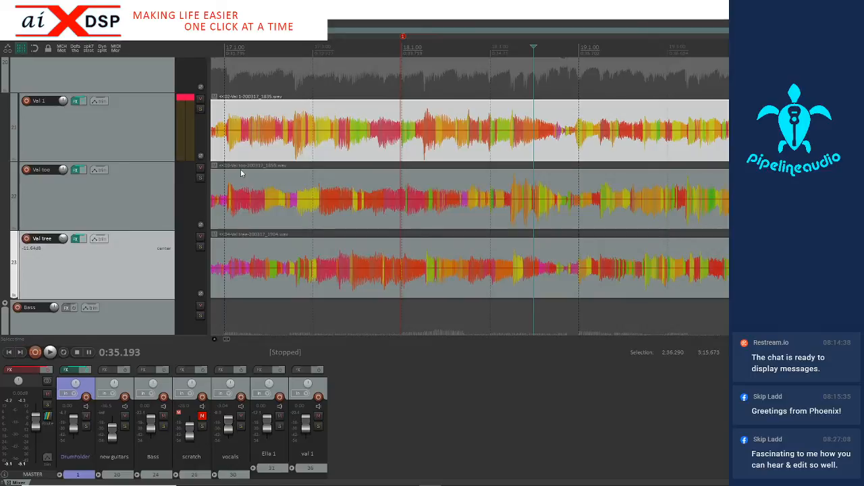
click(229, 213)
scroll(229, 214, up, 3)
scroll(236, 214, down, 8)
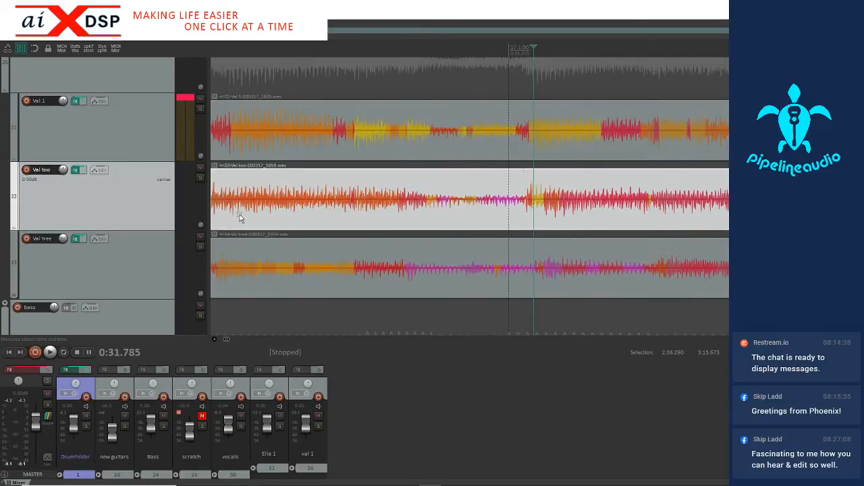
scroll(241, 218, down, 4)
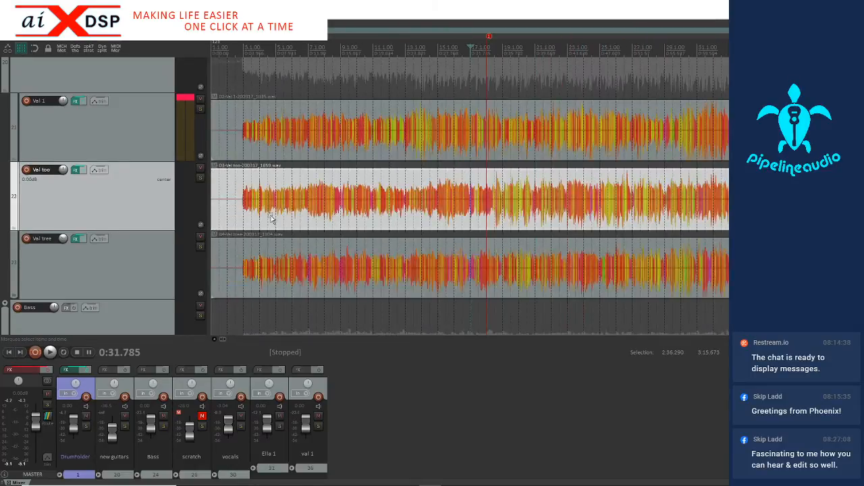
click(254, 213)
scroll(255, 213, up, 4)
scroll(255, 214, up, 3)
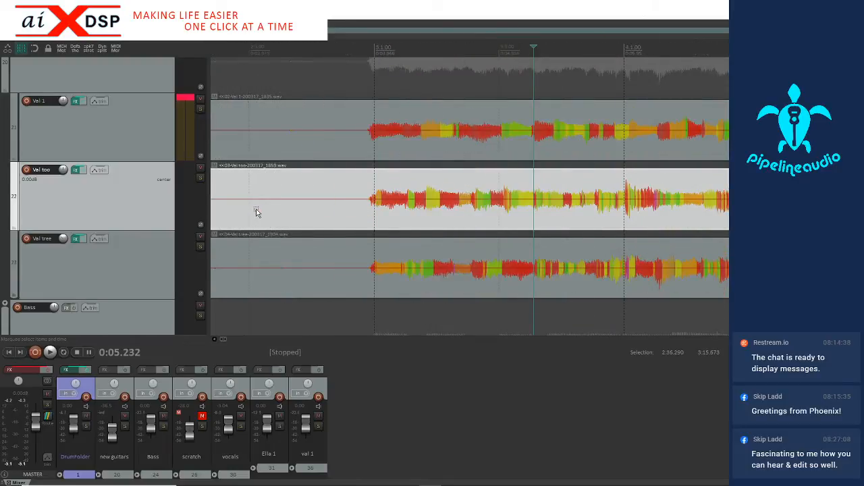
scroll(256, 212, up, 2)
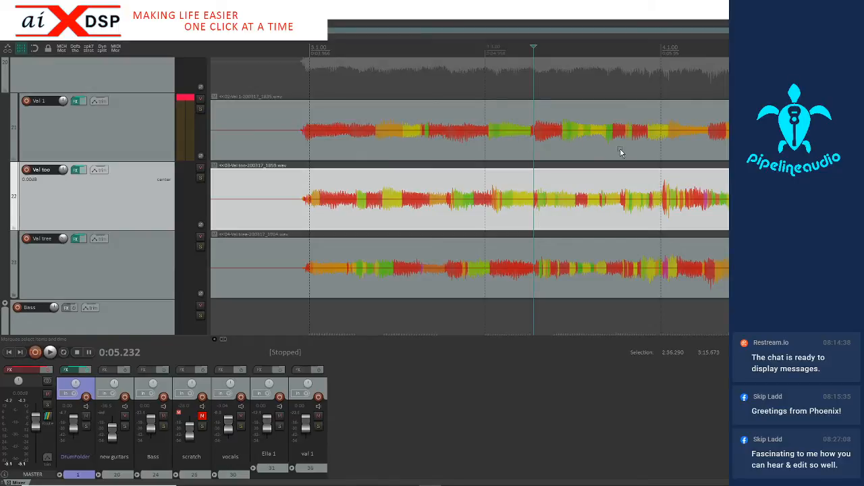
scroll(513, 154, down, 8)
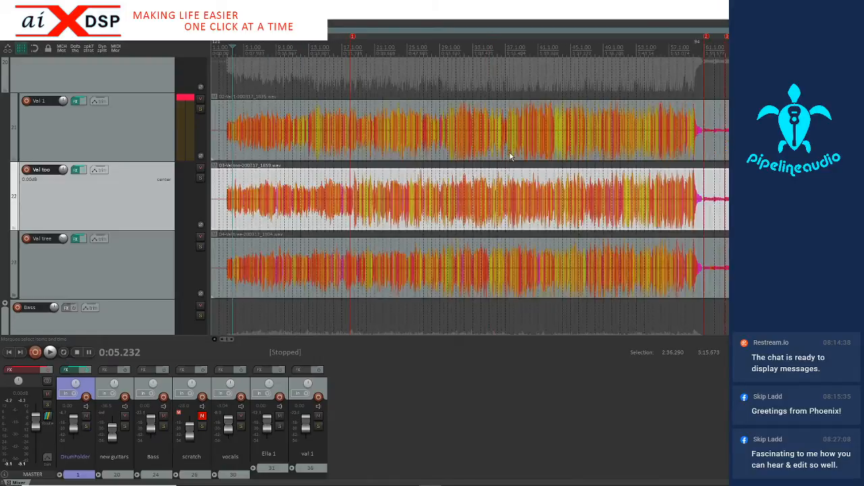
scroll(510, 155, up, 8)
scroll(483, 157, down, 3)
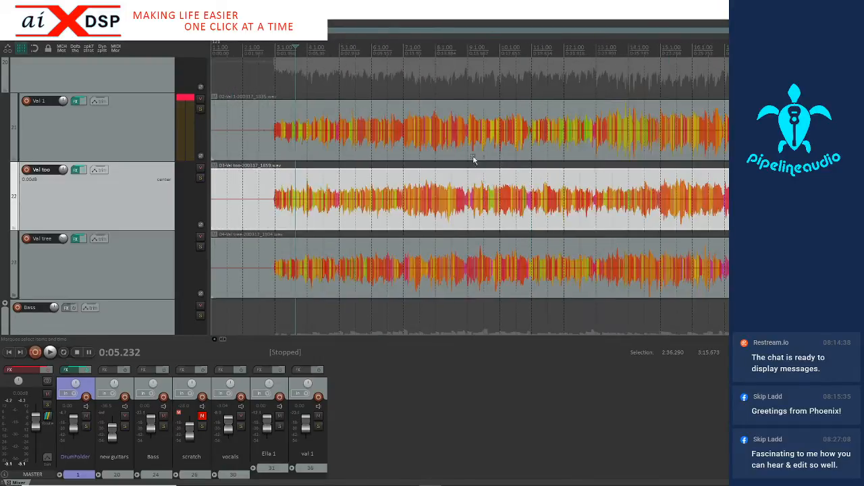
Solo the first guitar track with its effects bypassed and play it from the guitar's entry at bar 3
click(200, 109)
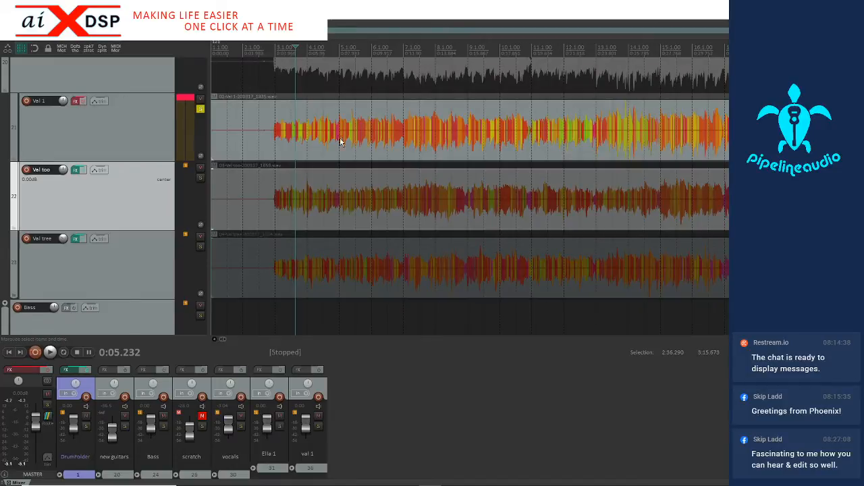
click(275, 138)
key(space)
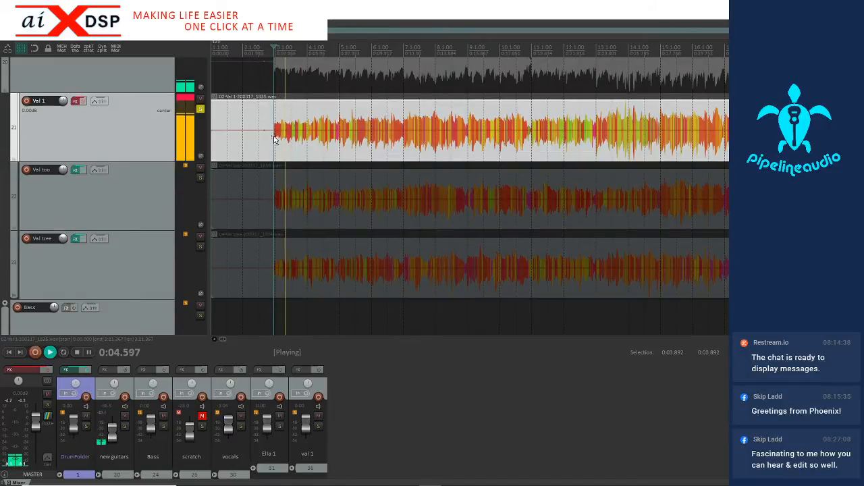
Raise the new guitars folder's volume while the soloed first guitar track plays, and stop the playback
scroll(135, 140, up, 3)
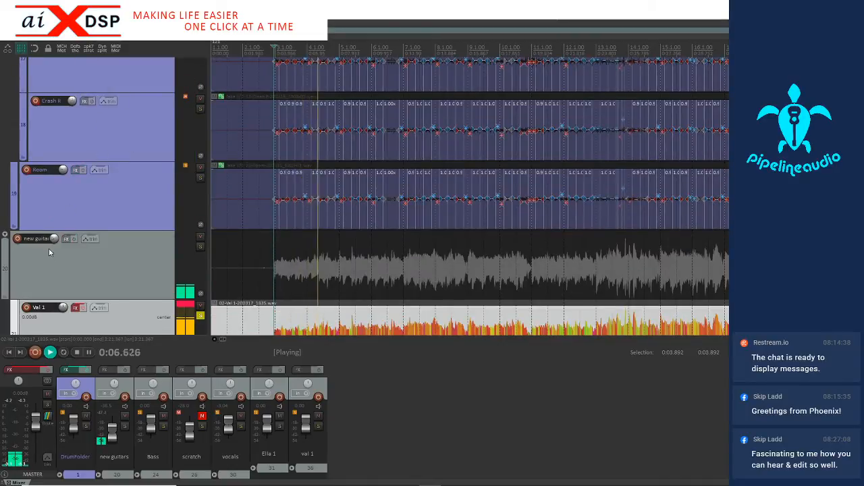
scroll(119, 239, down, 3)
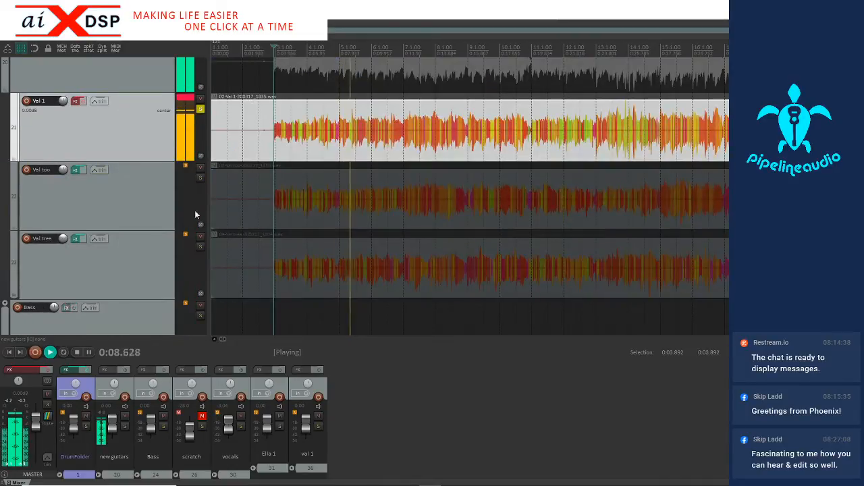
key(space)
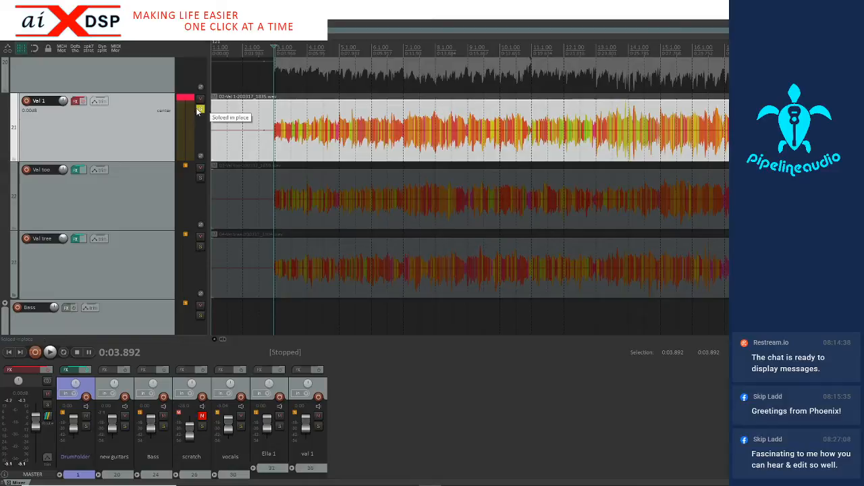
Re-enable the first guitar track's effects and adjust the gain of its RIR cabinet in ReValver 4
ctrl+click(77, 101)
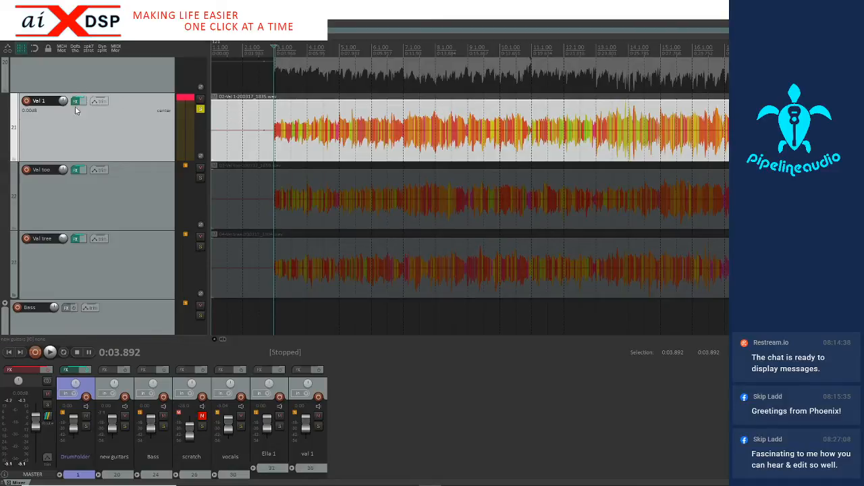
click(75, 102)
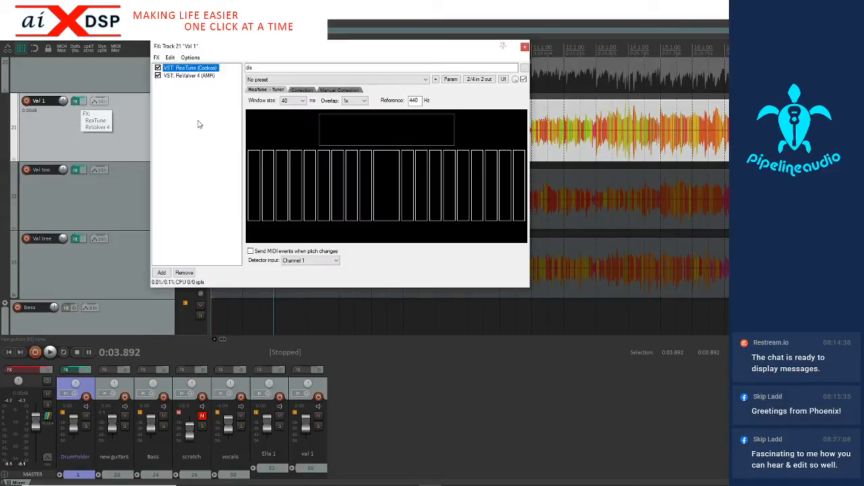
click(189, 76)
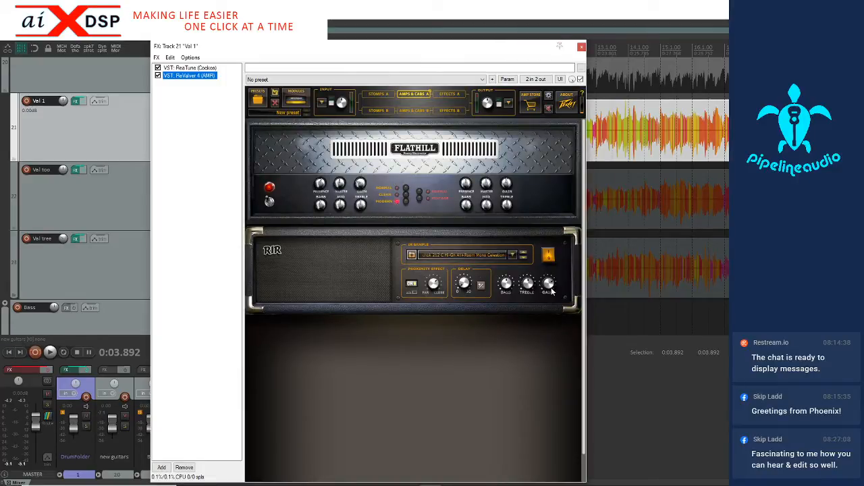
mouse_move(551, 287)
drag(550, 287, 544, 293)
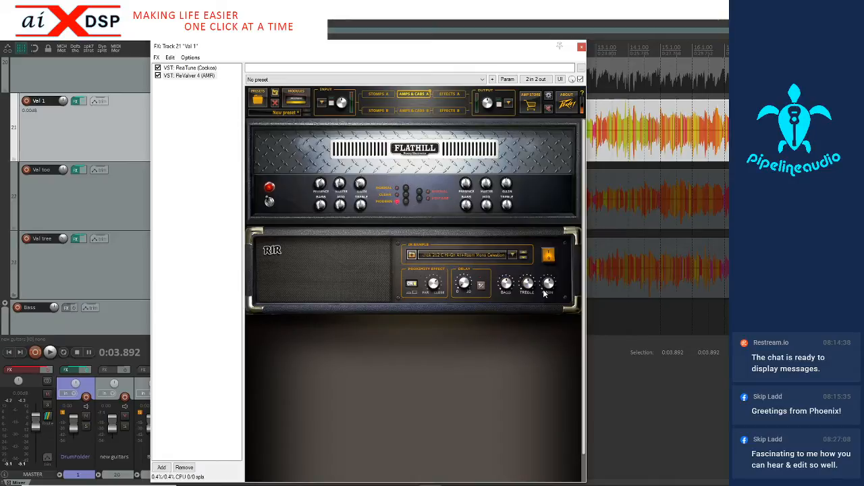
double_click(549, 282)
click(581, 47)
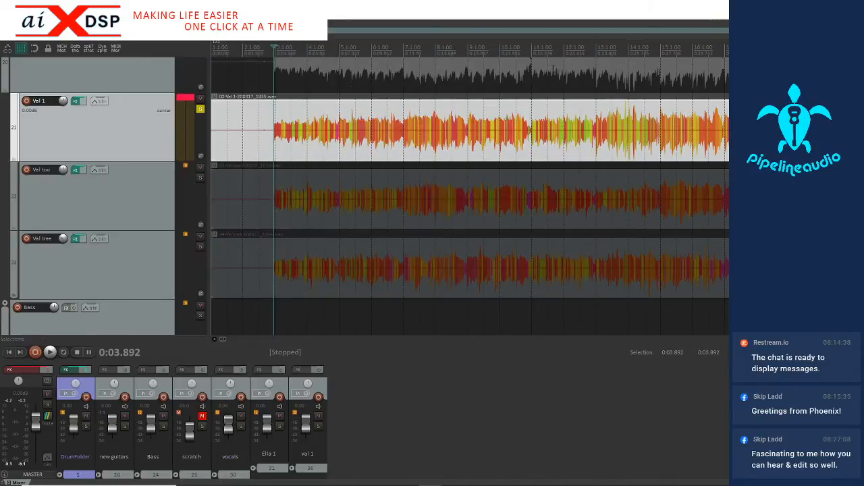
Audition the soloed first guitar track with its amp effects and lower its volume to -12.47 dB
key(space)
key(space)
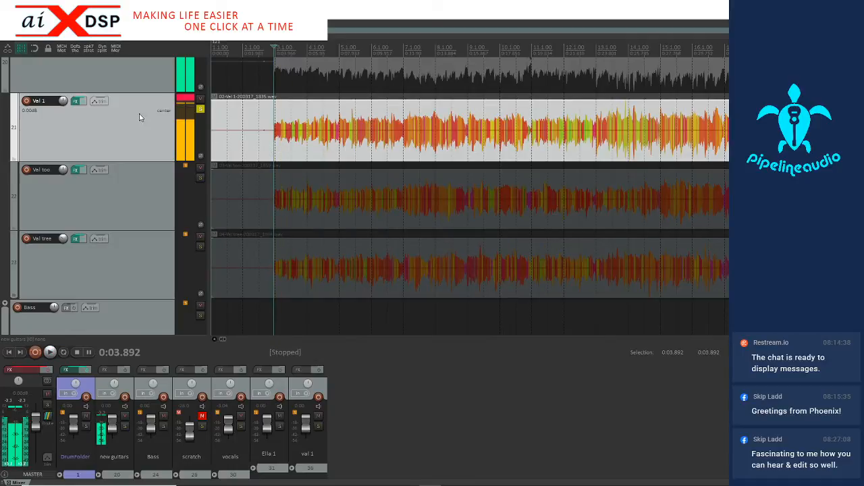
drag(63, 100, 63, 116)
Unsolo the first guitar track and briefly play it together with the rest of the mix
key(space)
key(space)
click(200, 110)
key(space)
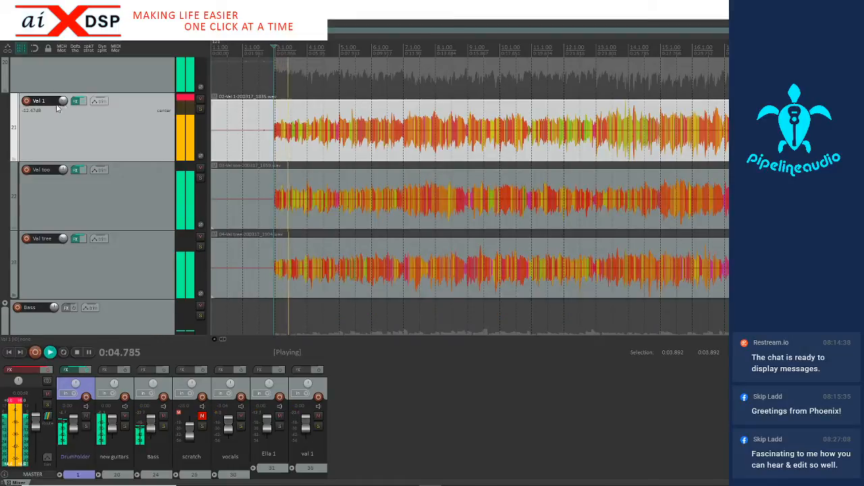
key(space)
Mute the second and third guitar tracks and examine the first guitar's waveform across the first song
click(200, 166)
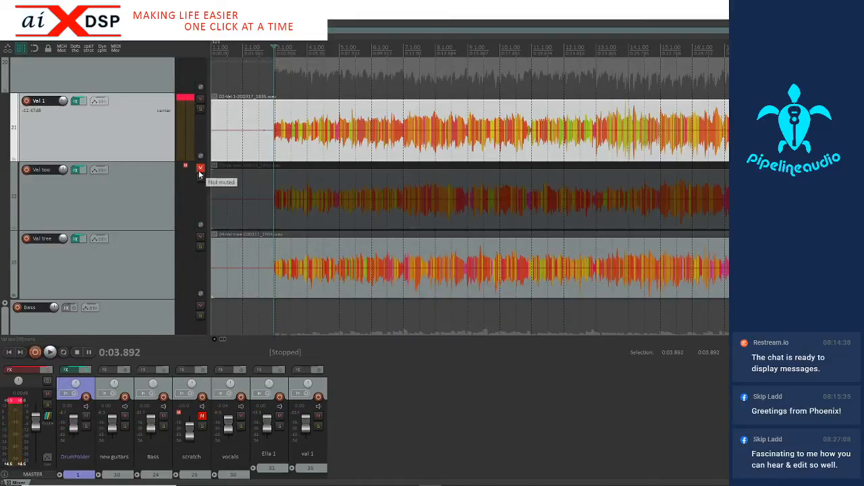
click(200, 236)
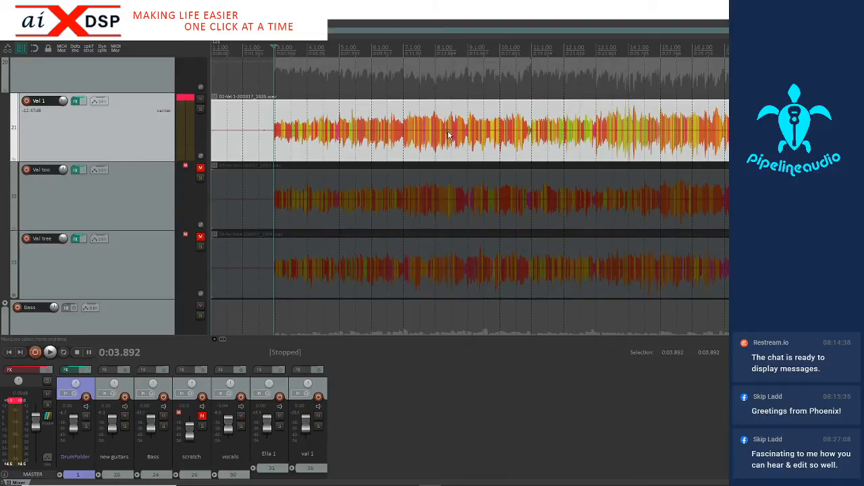
scroll(448, 135, down, 5)
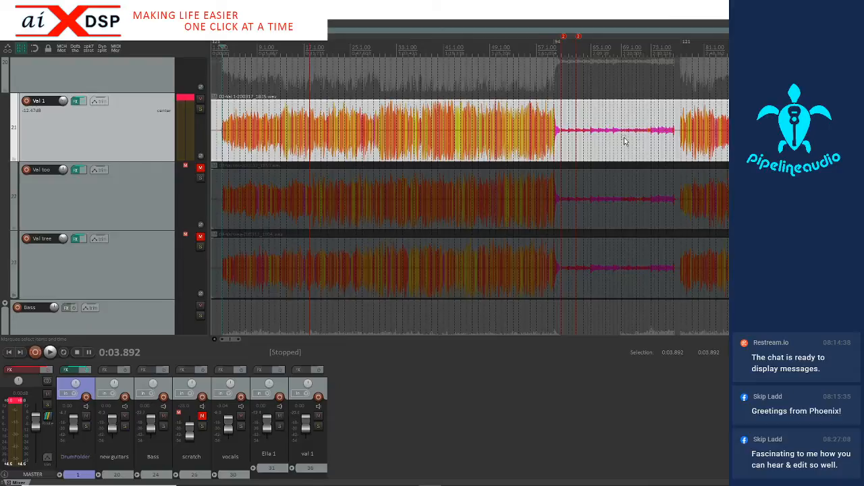
click(285, 143)
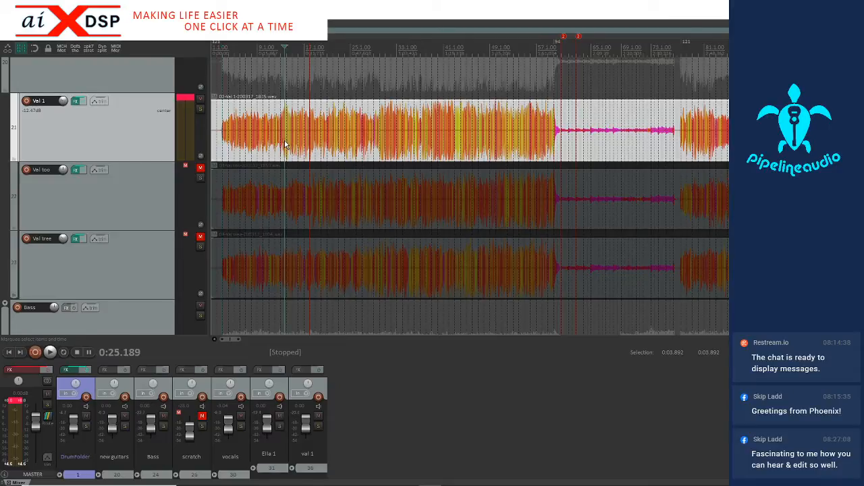
scroll(285, 144, up, 5)
scroll(285, 144, up, 3)
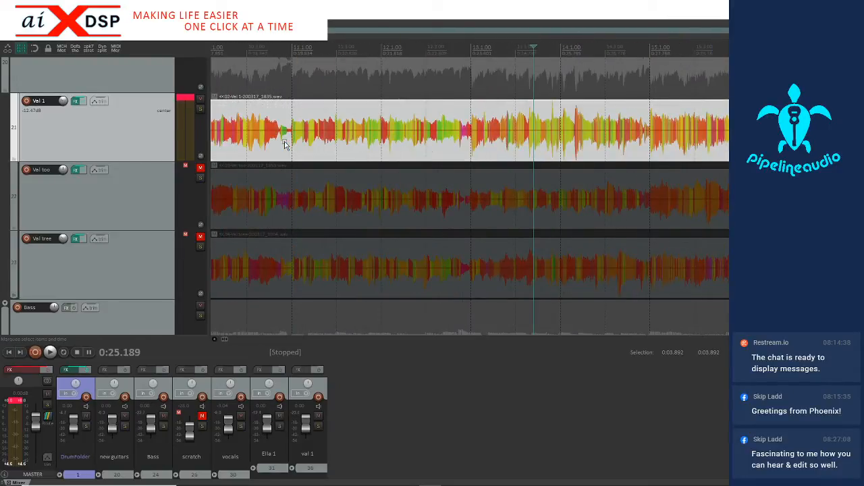
scroll(285, 143, down, 8)
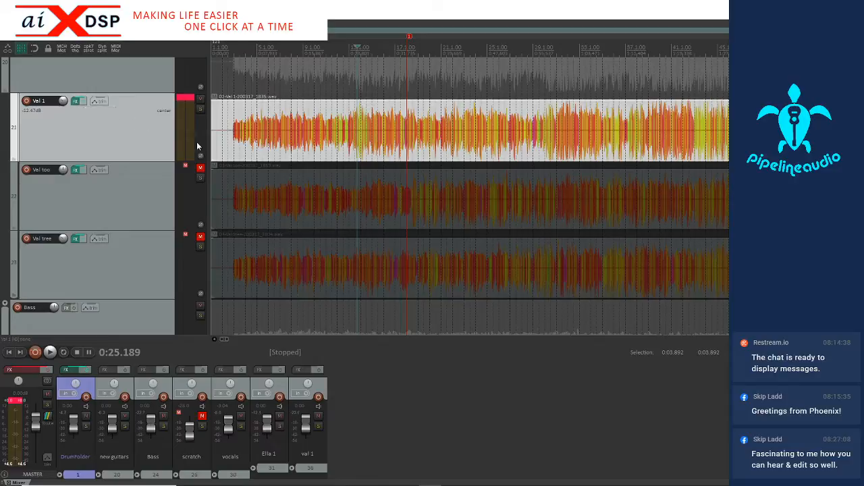
Check the third guitar track's opening, and unmute that track while muting the first guitar in its place
click(258, 269)
scroll(258, 269, up, 3)
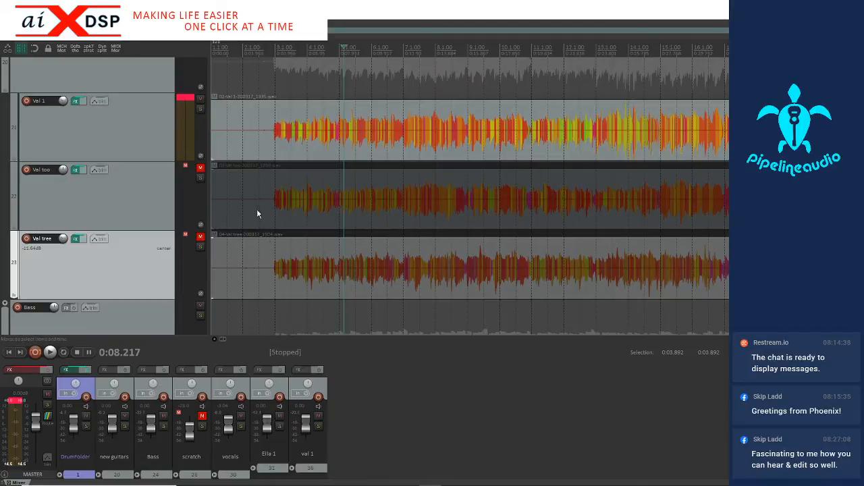
click(284, 260)
scroll(284, 259, up, 4)
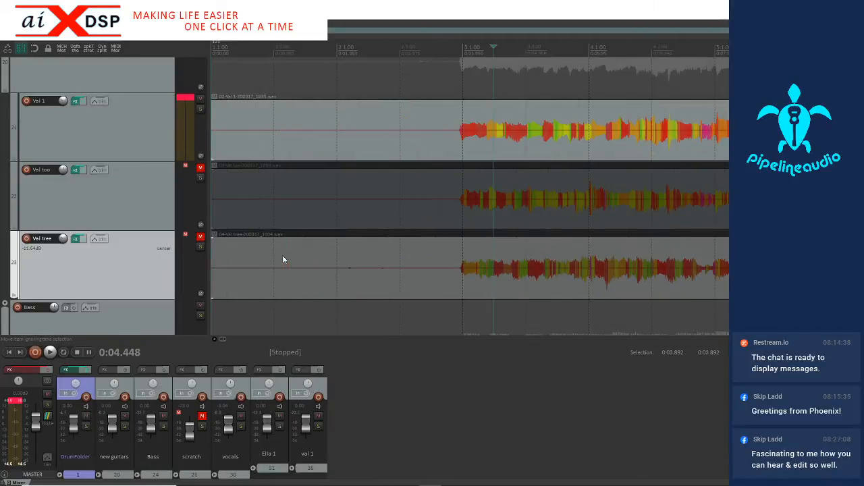
scroll(282, 255, down, 8)
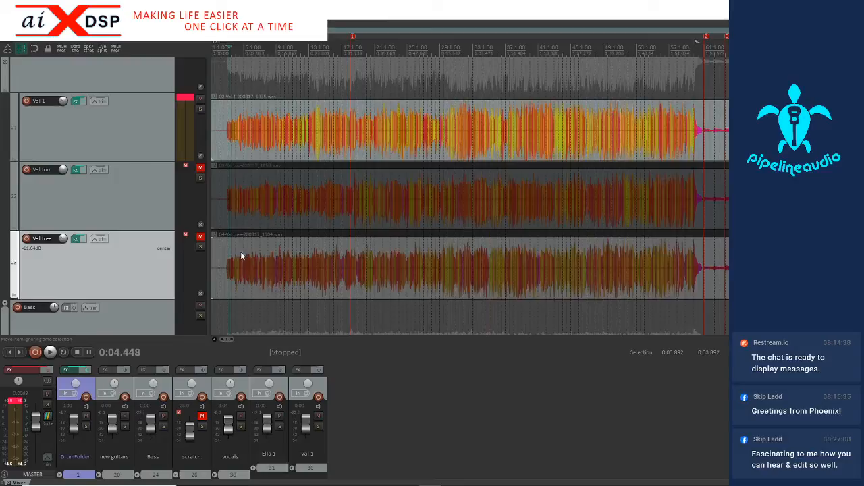
click(200, 235)
click(200, 101)
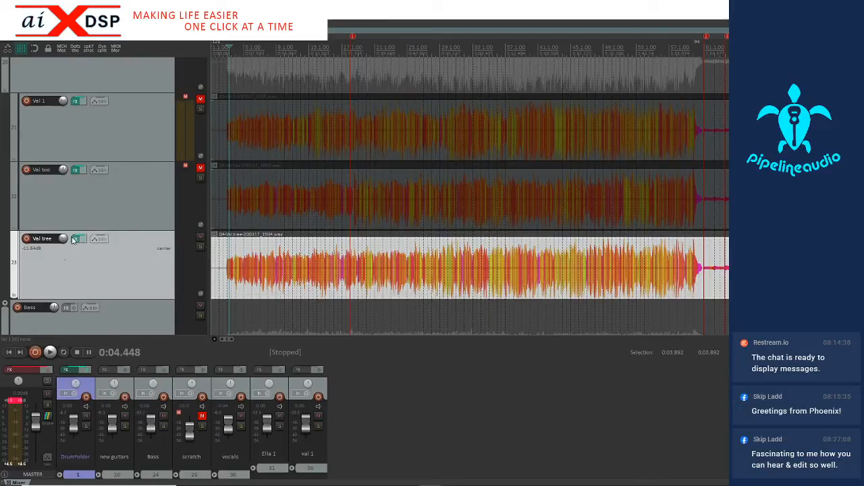
Open ReValver 4 in the third guitar track's effects and lower the track volume to -27.97 dB while playing from the song's start
click(76, 239)
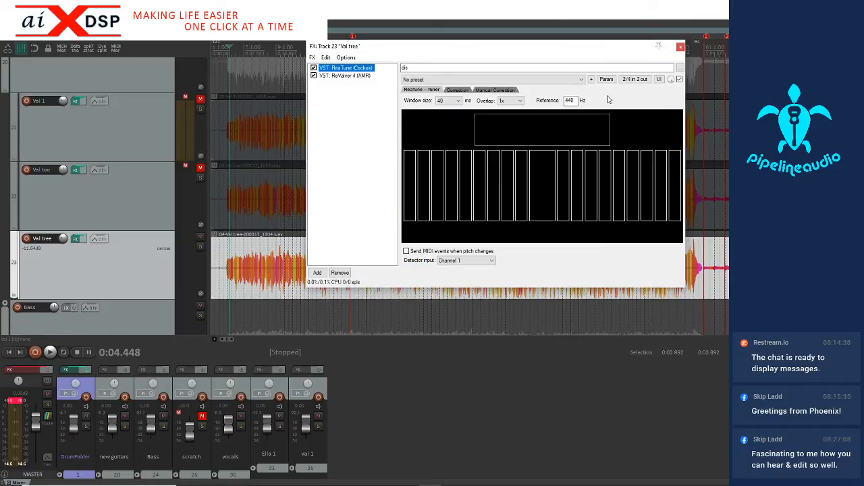
click(343, 76)
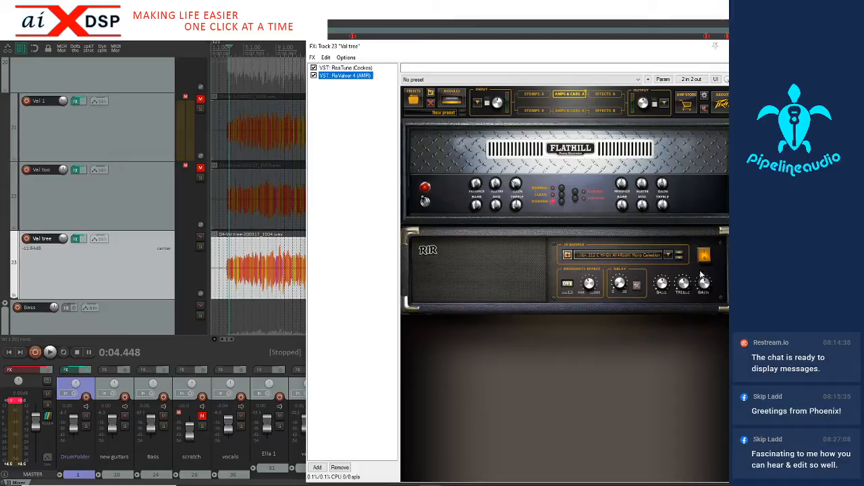
mouse_move(705, 284)
click(227, 283)
key(space)
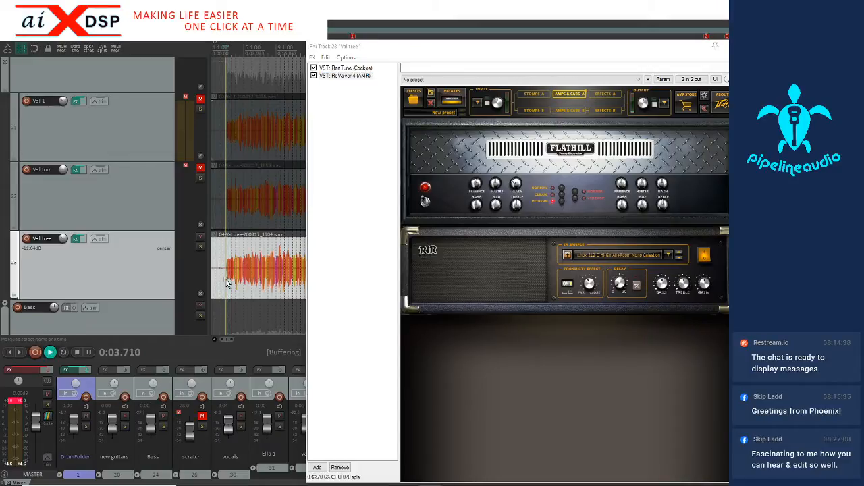
mouse_move(63, 239)
mouse_down()
mouse_move(63, 256)
mouse_move(63, 245)
mouse_up()
key(space)
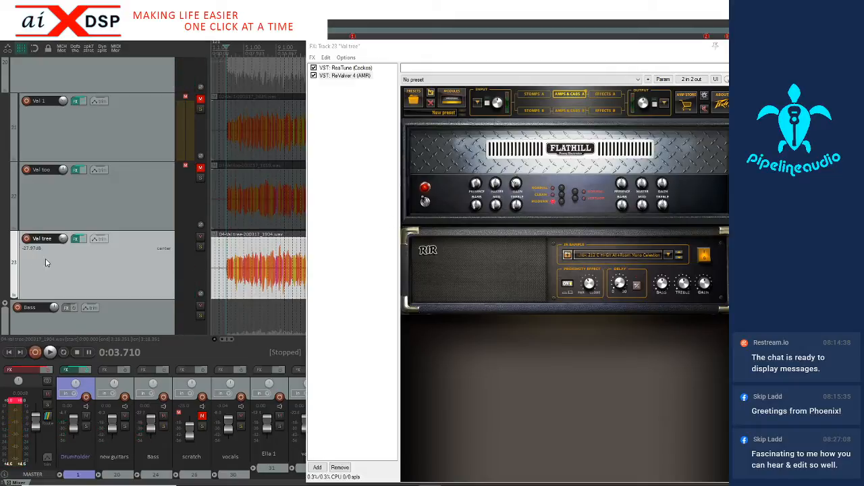
Browse the preset banks in ReValver's Preset Manager for the third guitar without loading one
scroll(126, 251, up, 2)
scroll(126, 248, down, 3)
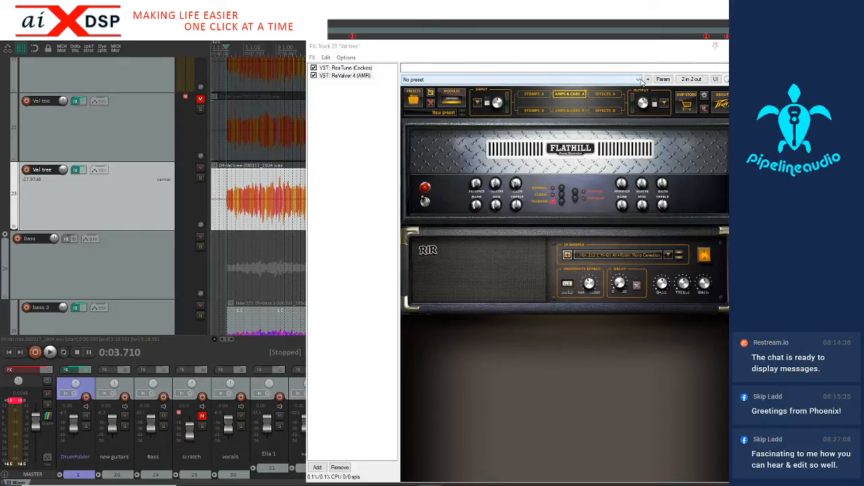
click(640, 80)
click(587, 52)
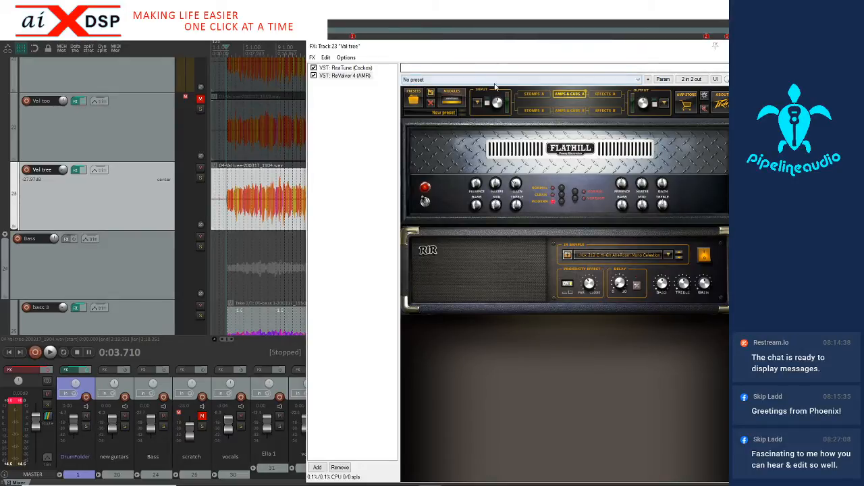
click(413, 100)
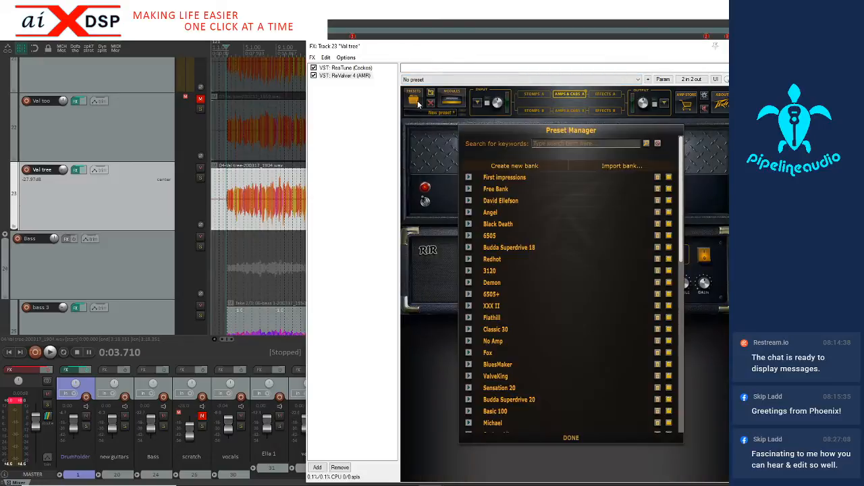
scroll(514, 287, down, 12)
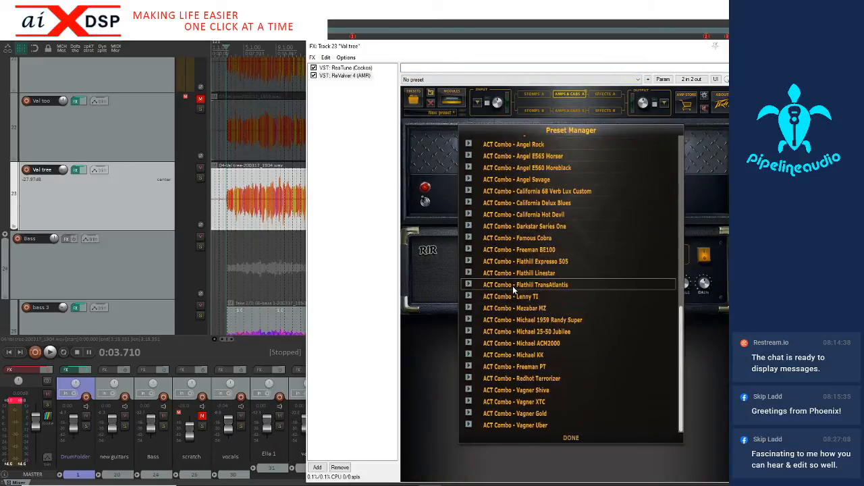
scroll(513, 286, up, 6)
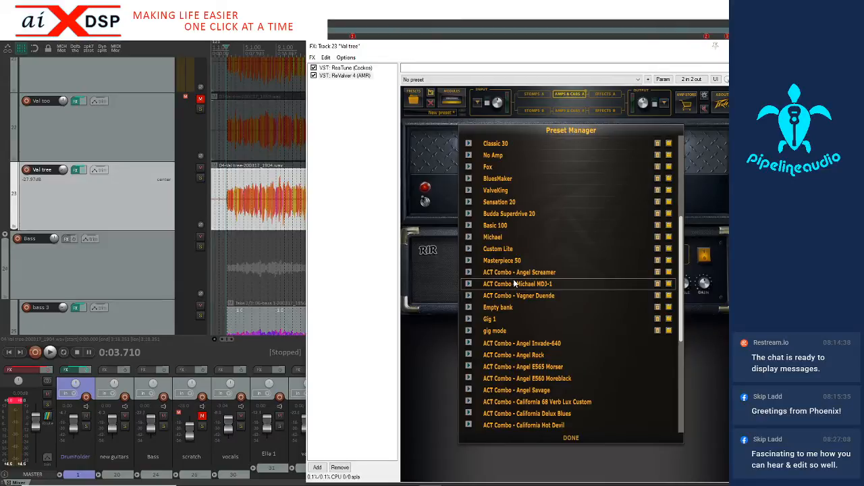
scroll(514, 284, up, 5)
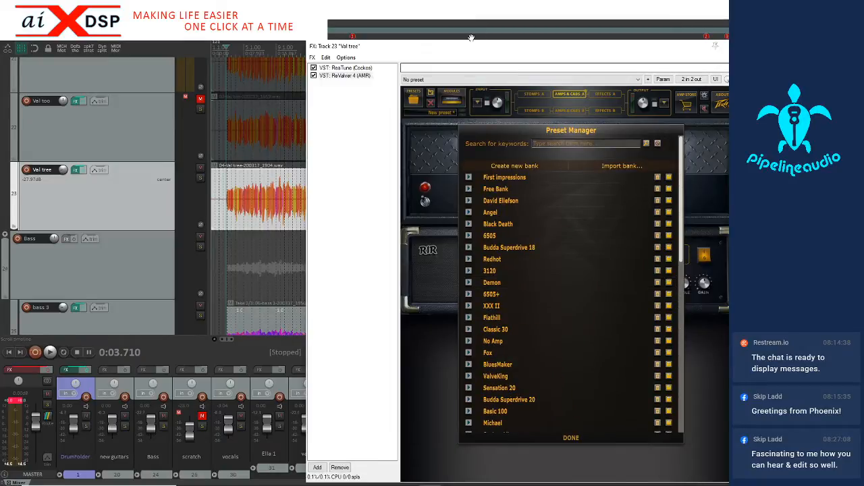
click(571, 438)
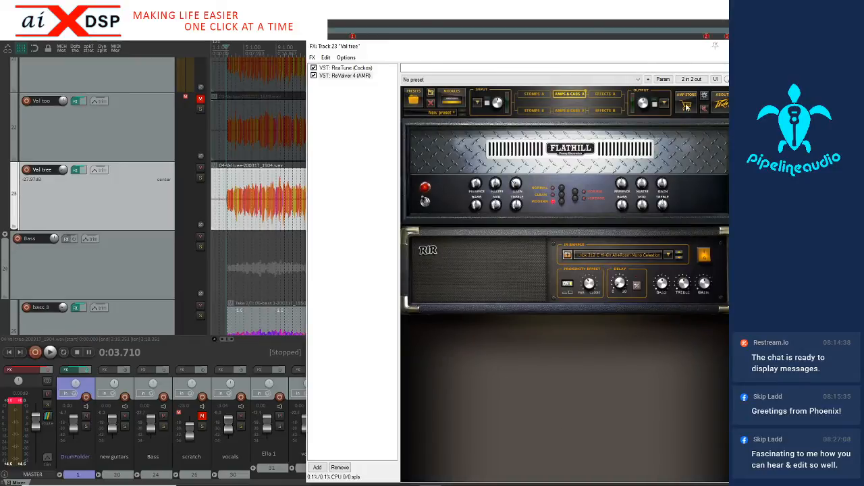
Examine ReValver's module pages and its input and output mixers, returning to the Flathill amp and cabinet
click(554, 94)
click(542, 94)
click(567, 94)
click(603, 94)
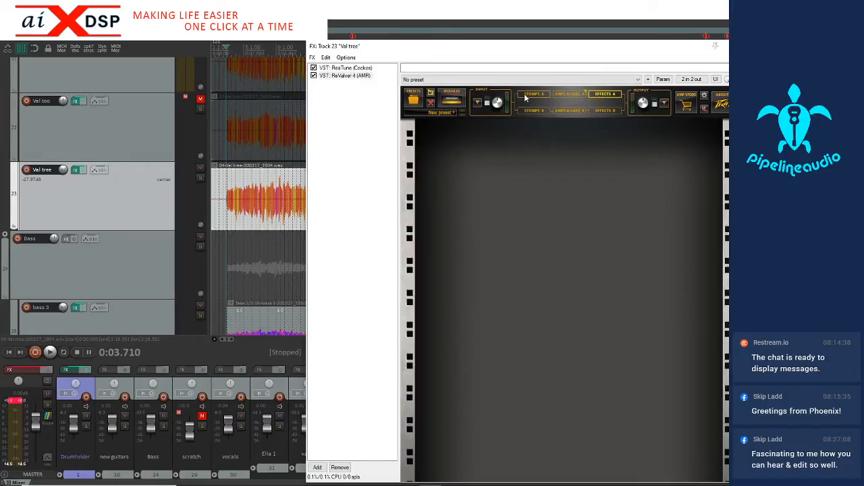
click(477, 103)
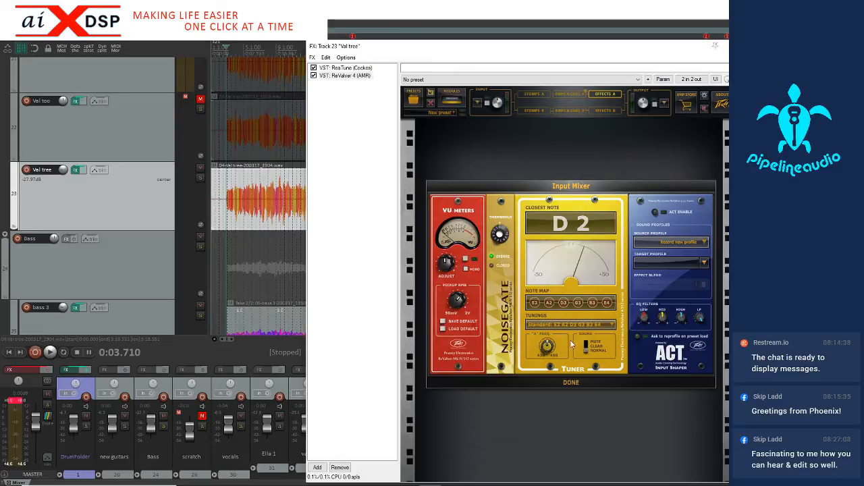
click(662, 110)
click(664, 104)
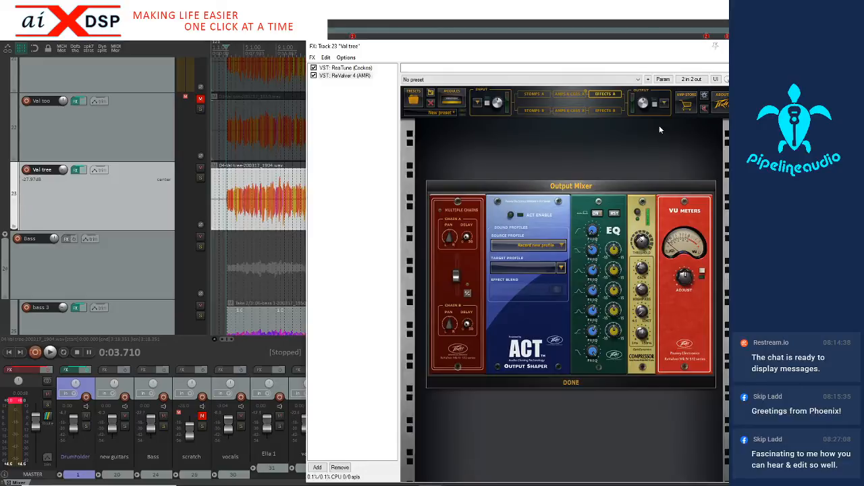
click(568, 383)
click(561, 95)
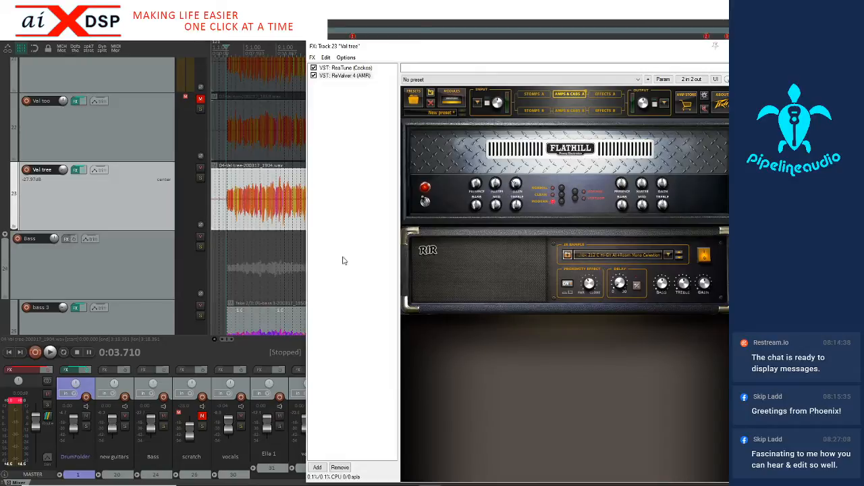
Raise the third guitar's volume to -22.93 dB during playback and reset the master's peak meter, closing the effects window
click(225, 240)
key(space)
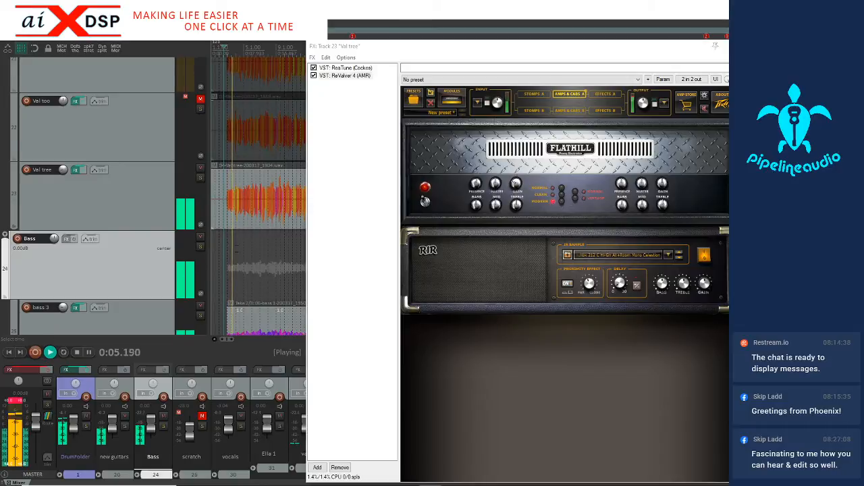
drag(63, 173, 62, 166)
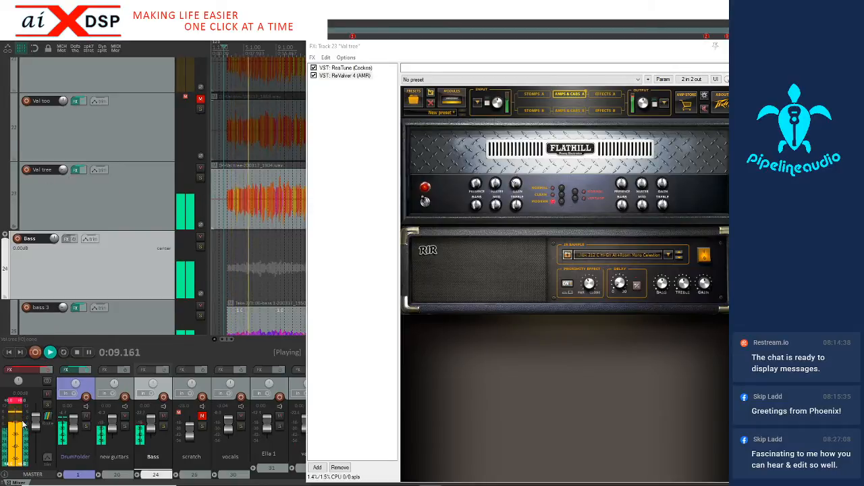
click(15, 403)
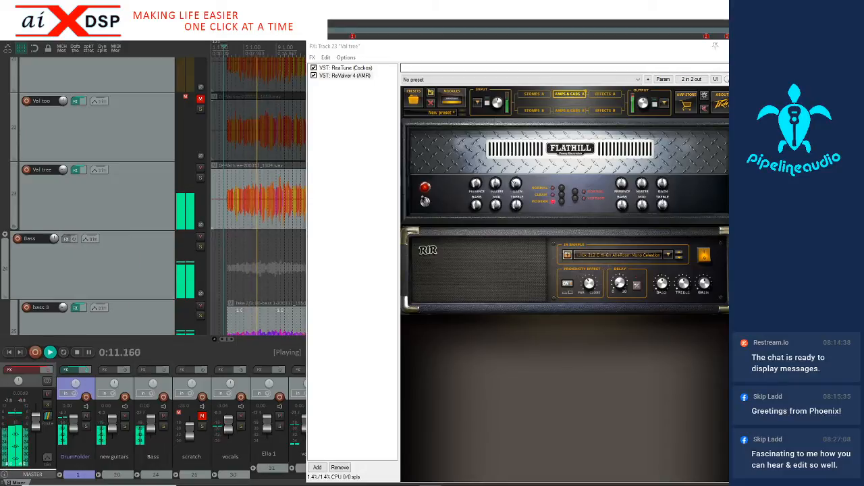
click(733, 46)
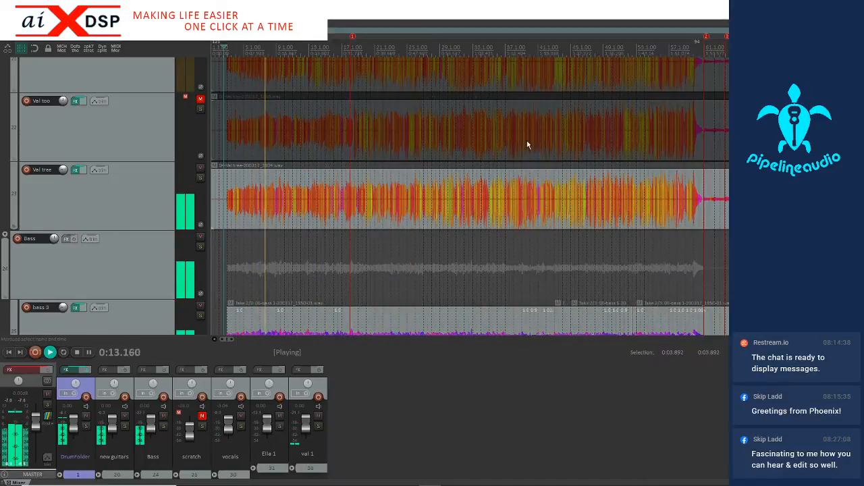
Play the third guitar's opening with the mix and add a stretch marker to it near the start of bar 11
click(274, 215)
scroll(277, 214, up, 4)
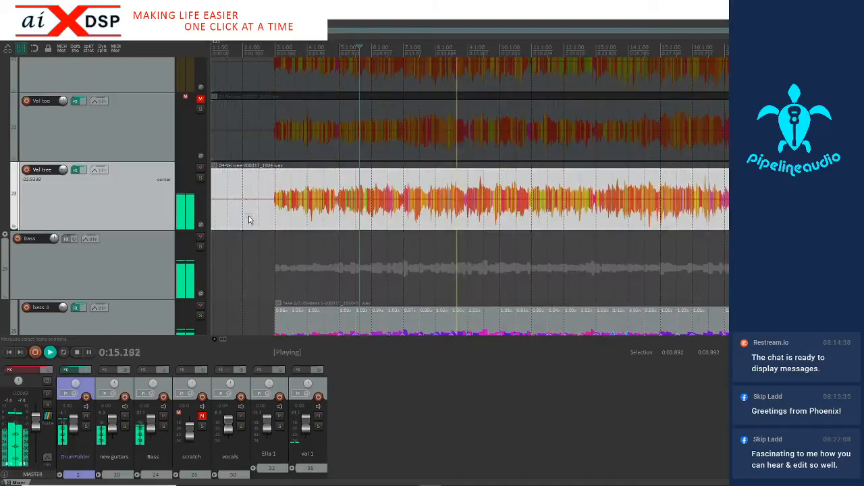
click(272, 219)
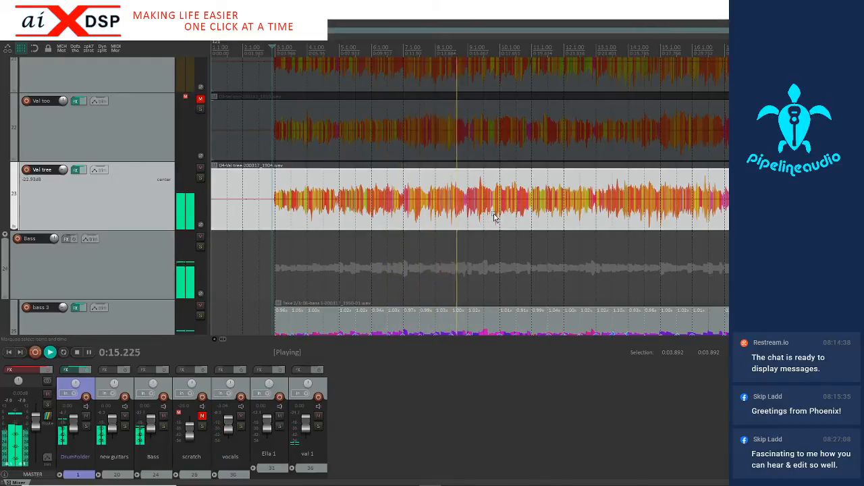
click(533, 223)
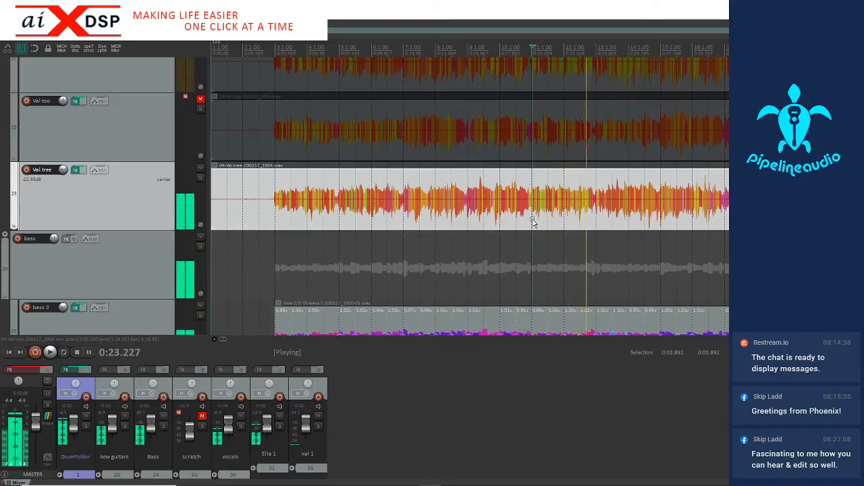
key(space)
scroll(532, 223, up, 6)
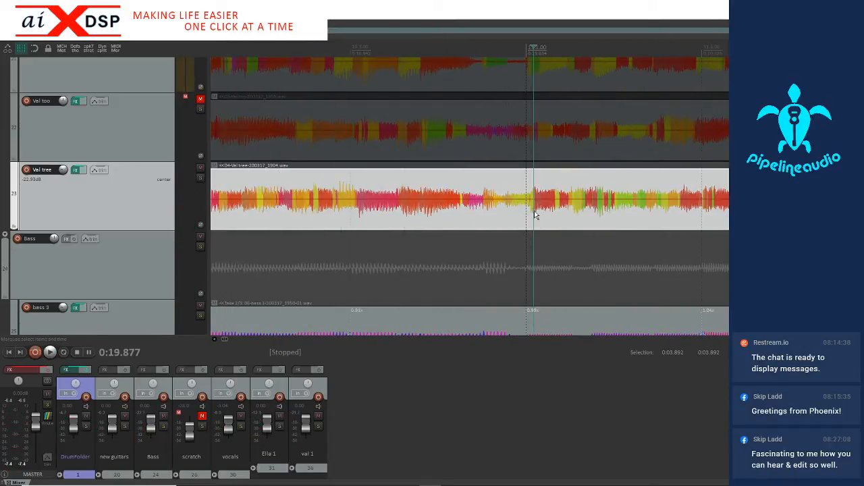
scroll(533, 216, down, 8)
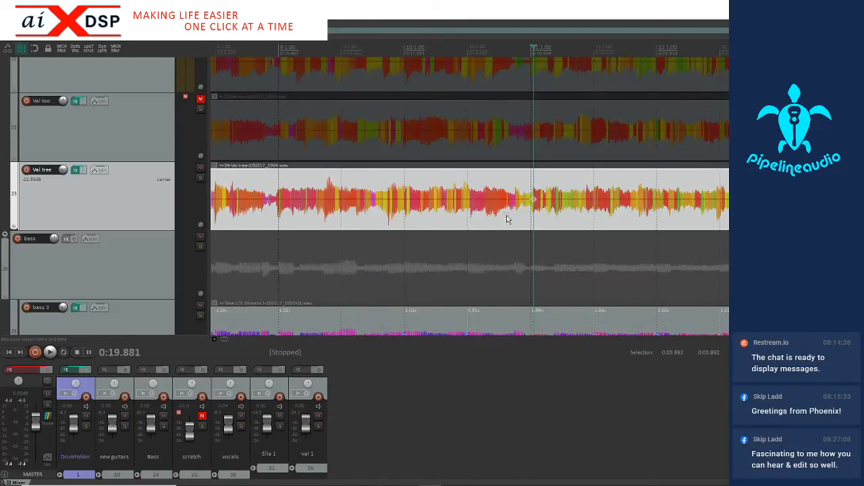
Add a stretch marker where the third guitar comes in near bar 3, at 0:03.947
click(272, 215)
scroll(315, 207, up, 4)
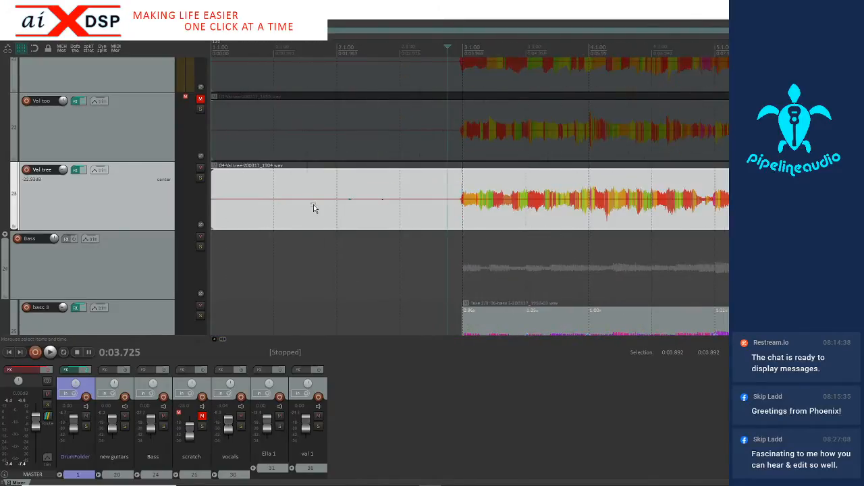
scroll(442, 198, down, 3)
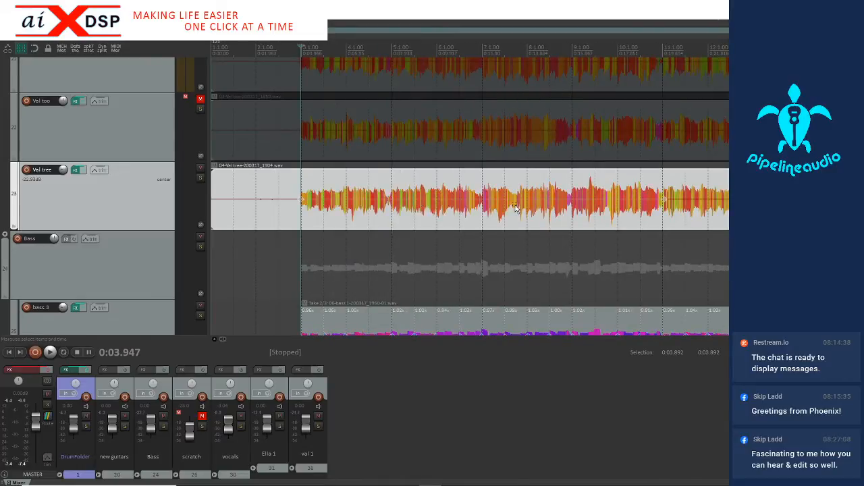
Play on from bar 11 and add a stretch marker to the third guitar at bar 19, at 0:35.702
scroll(602, 218, down, 3)
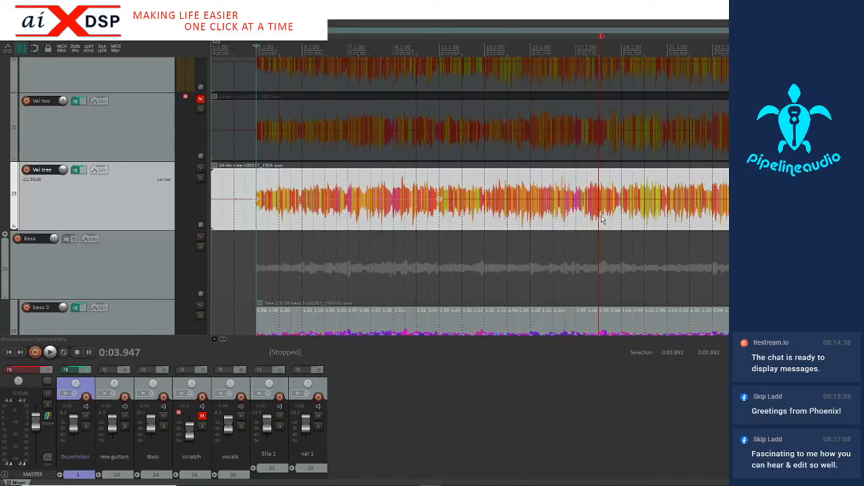
click(438, 218)
key(space)
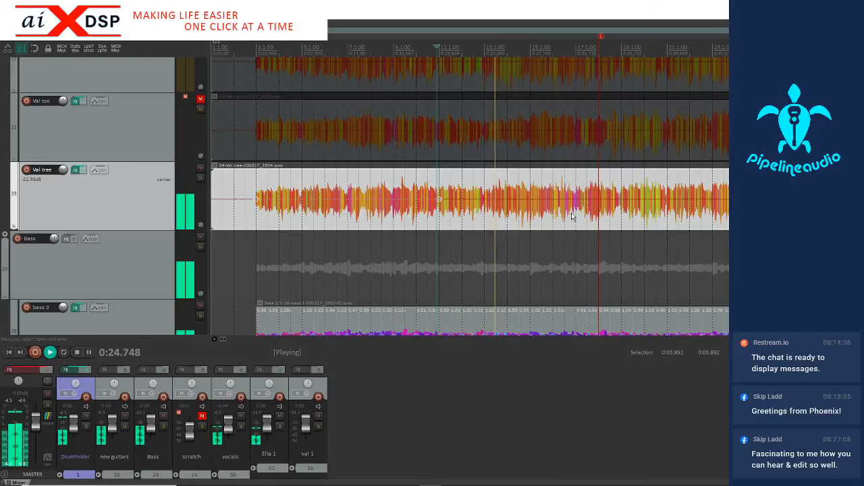
scroll(568, 217, up, 3)
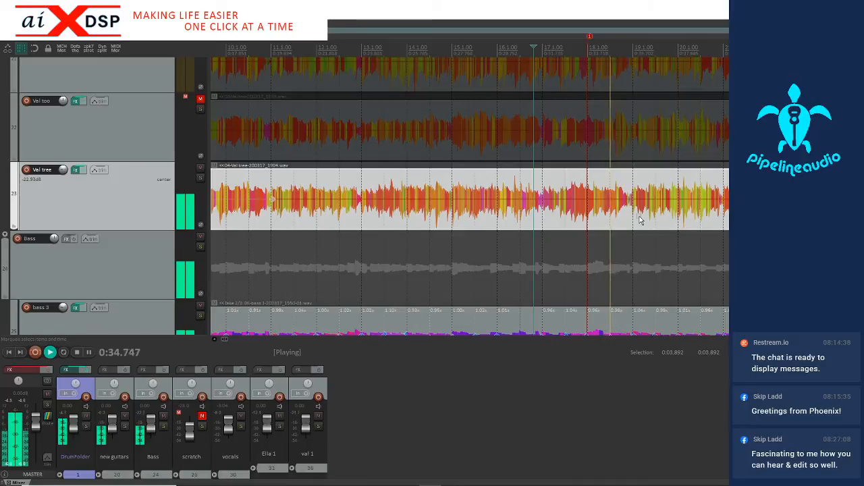
key(space)
scroll(623, 216, up, 5)
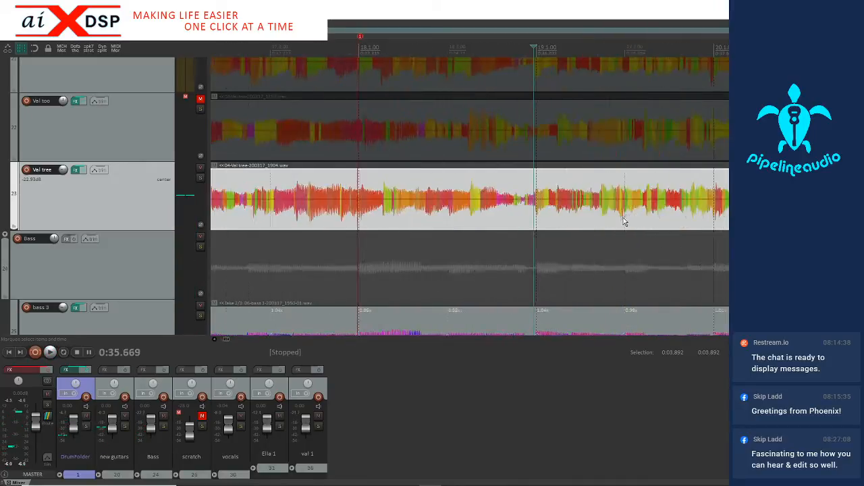
scroll(542, 216, up, 3)
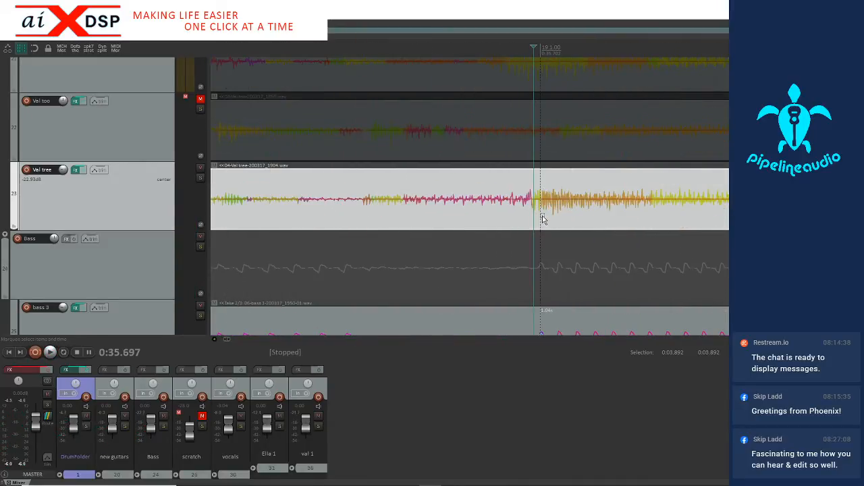
click(541, 218)
click(540, 218)
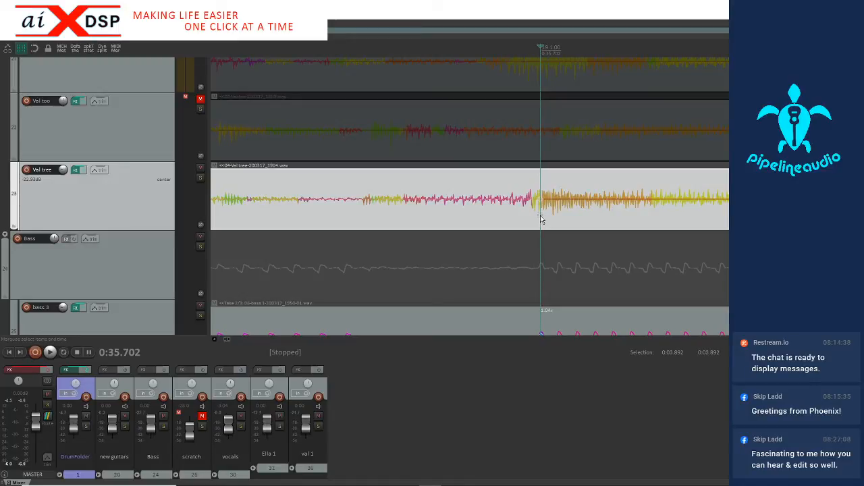
scroll(540, 218, down, 10)
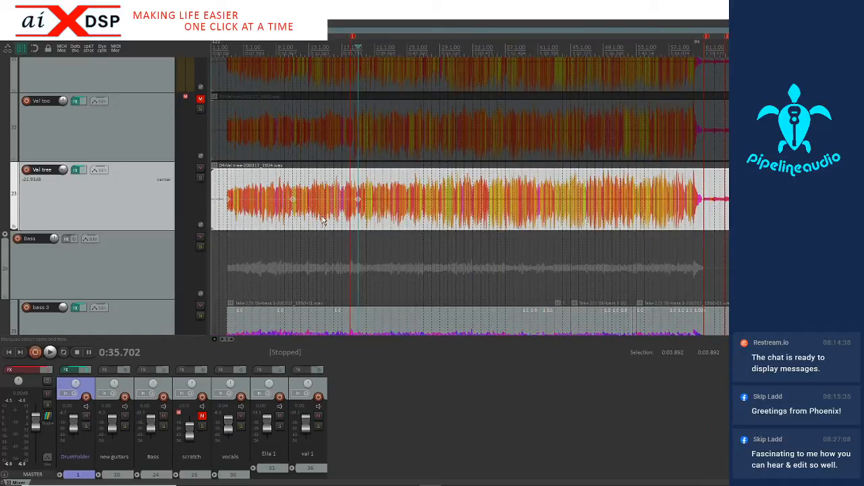
Select the time range from 0:02.618 to 0:30.008 across the third guitar's opening section
drag(334, 221, 223, 221)
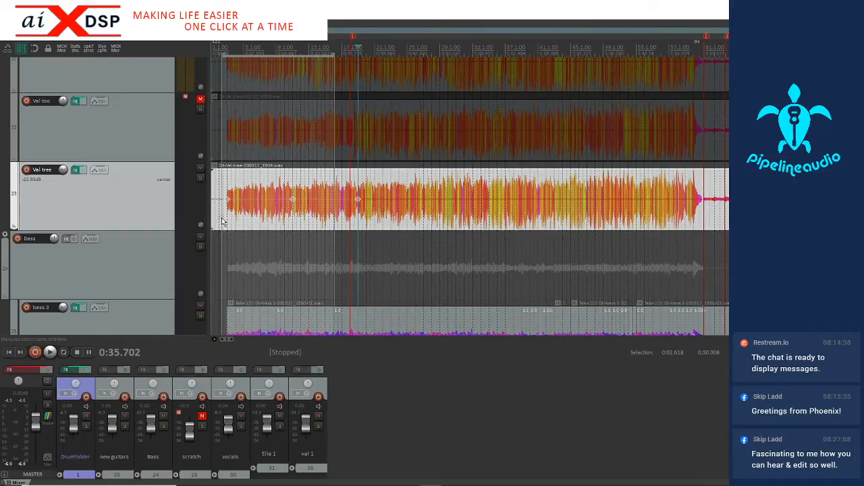
click(274, 214)
scroll(279, 212, up, 4)
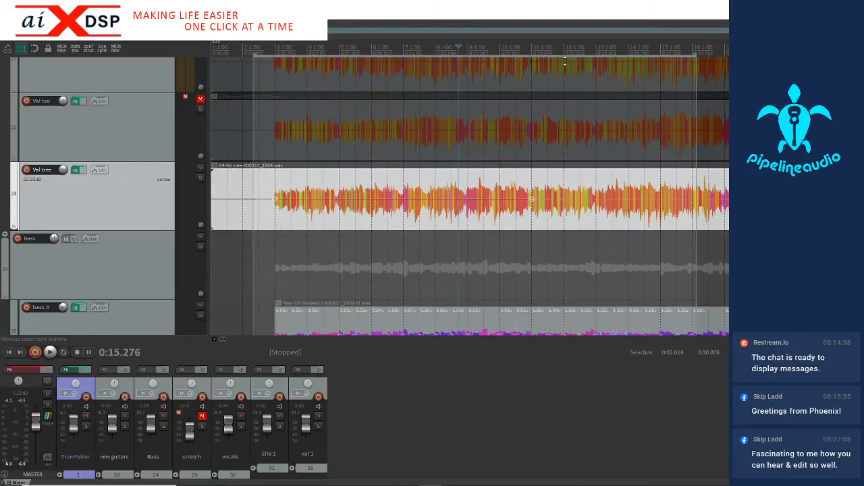
Play the third guitar with the mix from its entry near bar 3, at 0:03.892
click(274, 218)
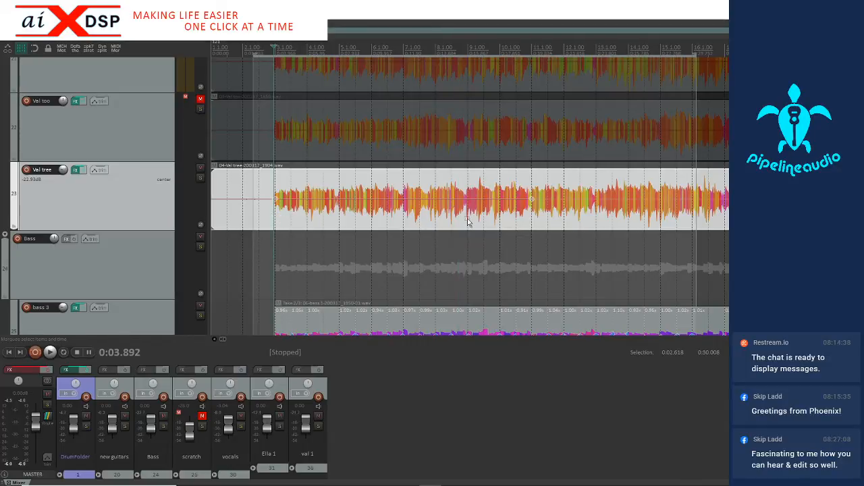
key(space)
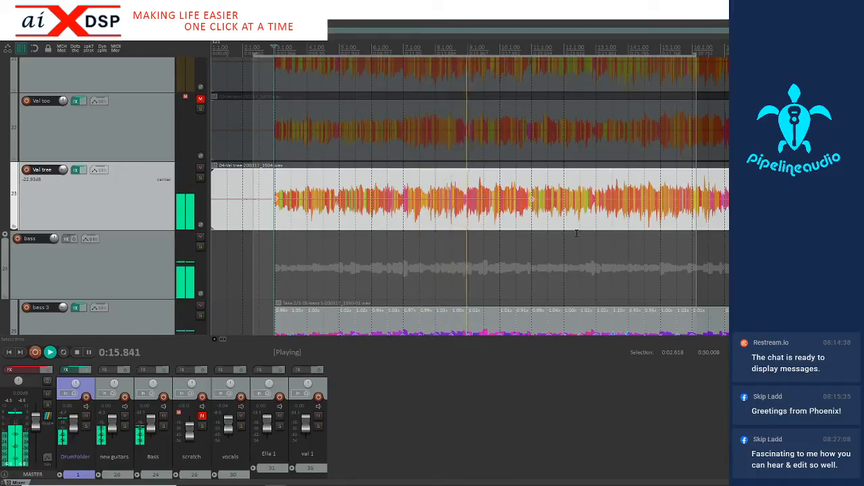
click(611, 212)
key(space)
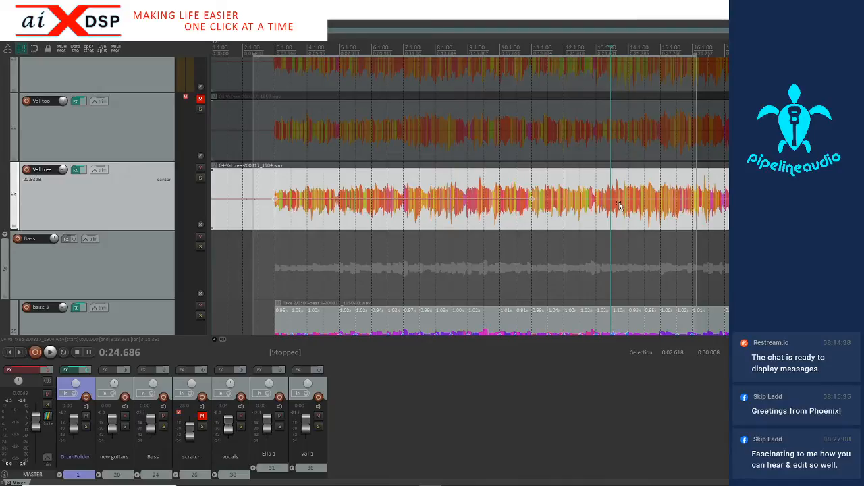
Play the third guitar with the mix from 0:35.417, just before the stretch marker at bar 19
scroll(631, 201, down, 3)
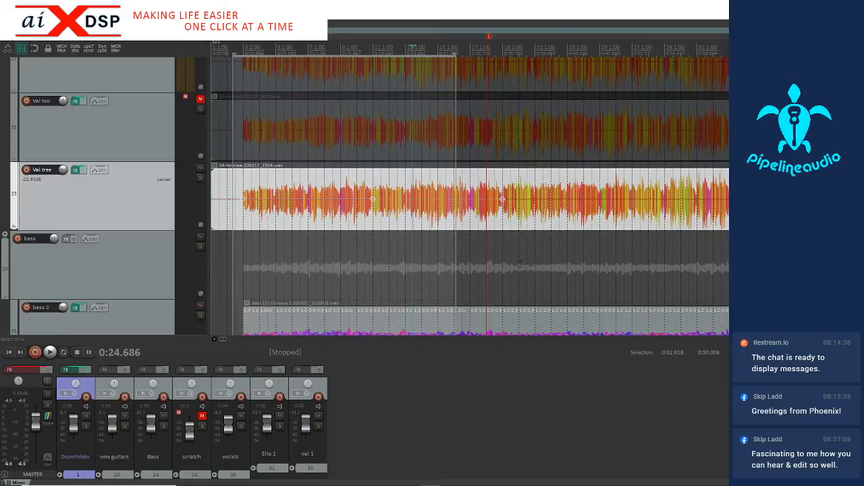
click(493, 214)
scroll(493, 214, up, 2)
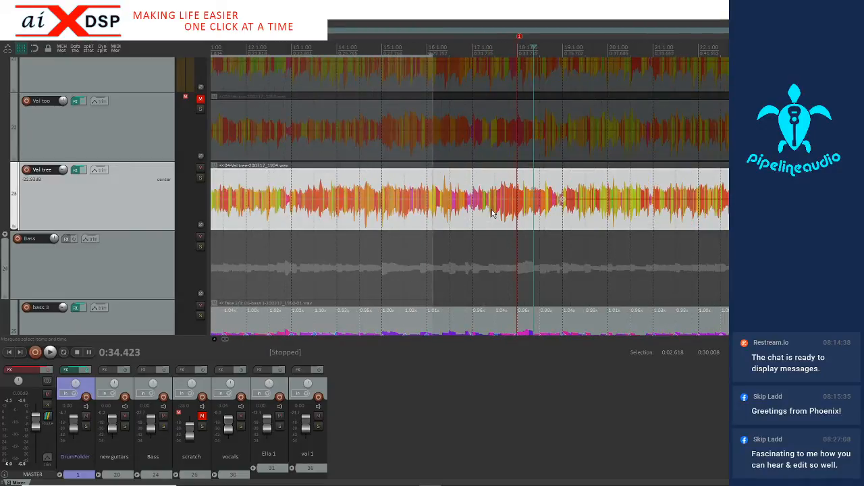
scroll(493, 213, down, 3)
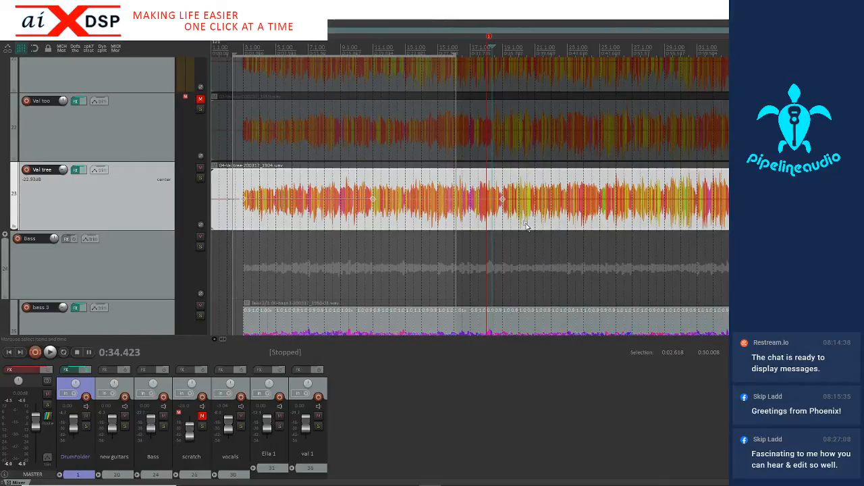
click(563, 215)
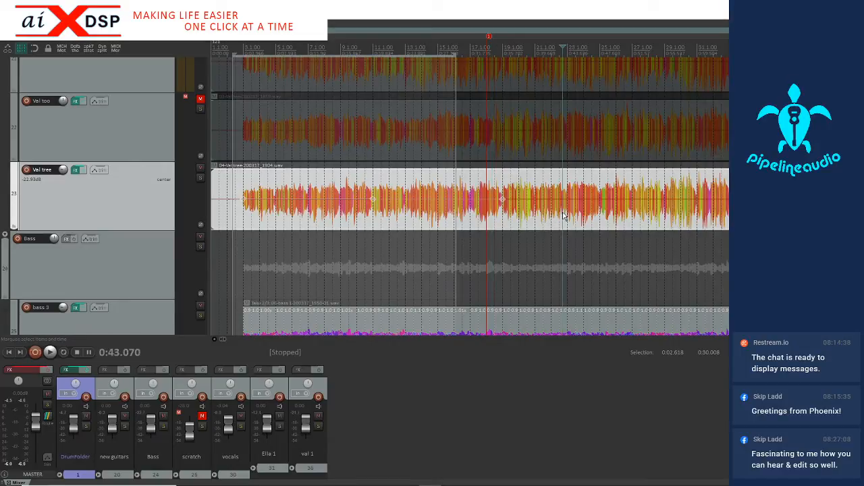
scroll(564, 215, up, 3)
scroll(564, 215, down, 2)
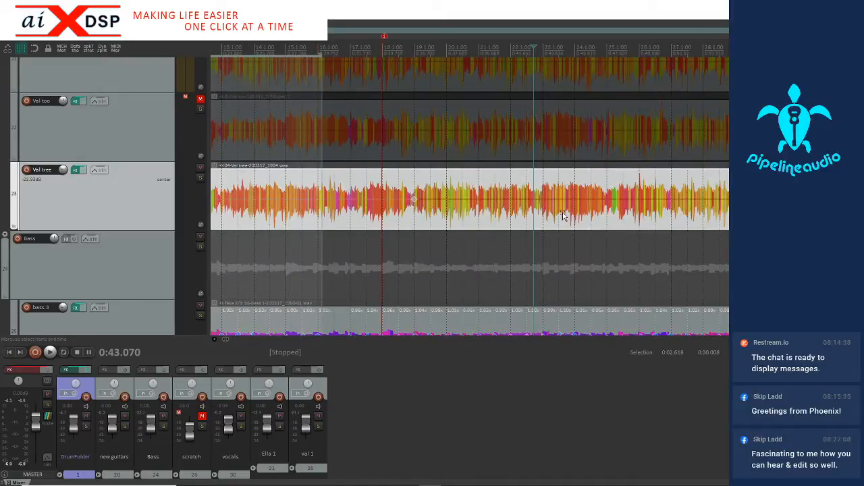
click(410, 215)
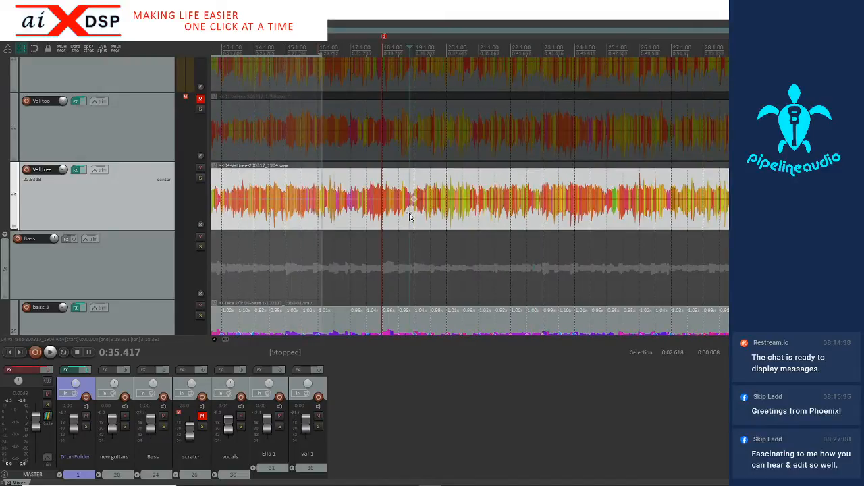
key(space)
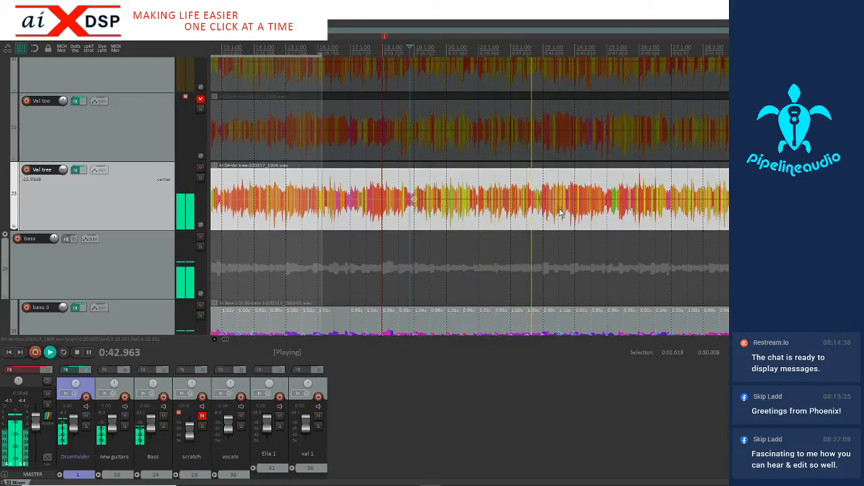
click(536, 219)
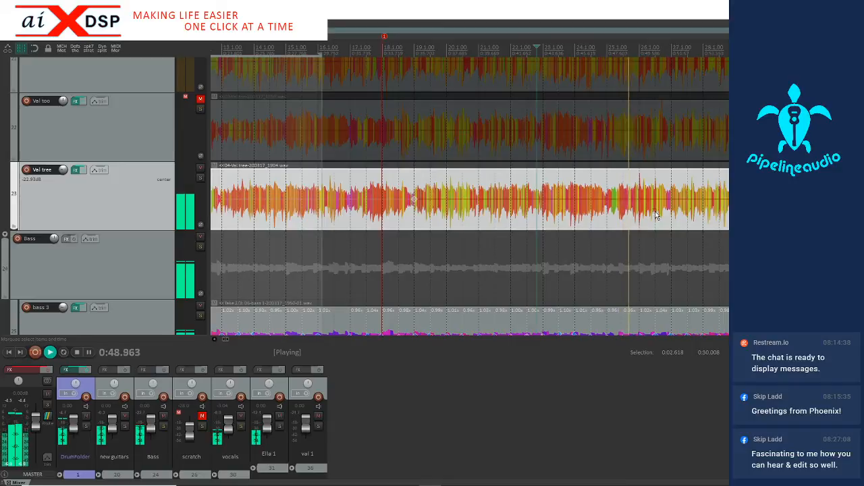
Add a stretch marker to the third guitar at its attack by bar 27, at 0:51.579
click(694, 216)
scroll(694, 216, up, 5)
key(space)
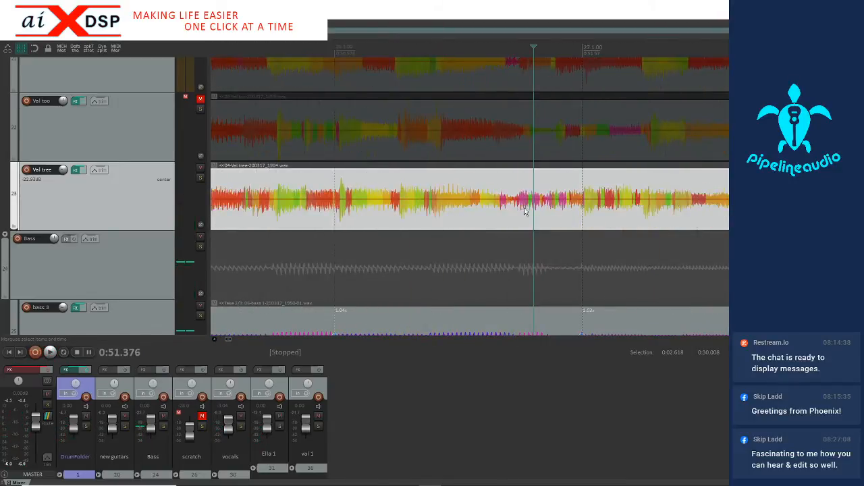
scroll(520, 212, up, 3)
click(675, 211)
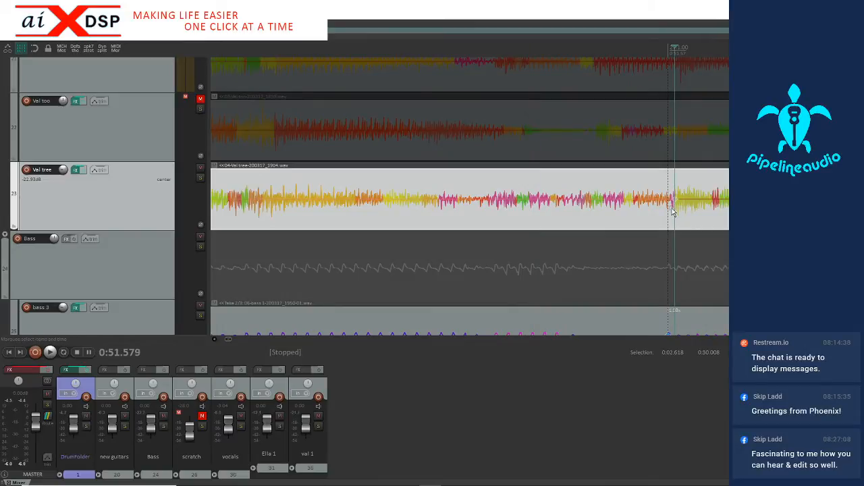
scroll(658, 216, down, 5)
scroll(408, 218, down, 5)
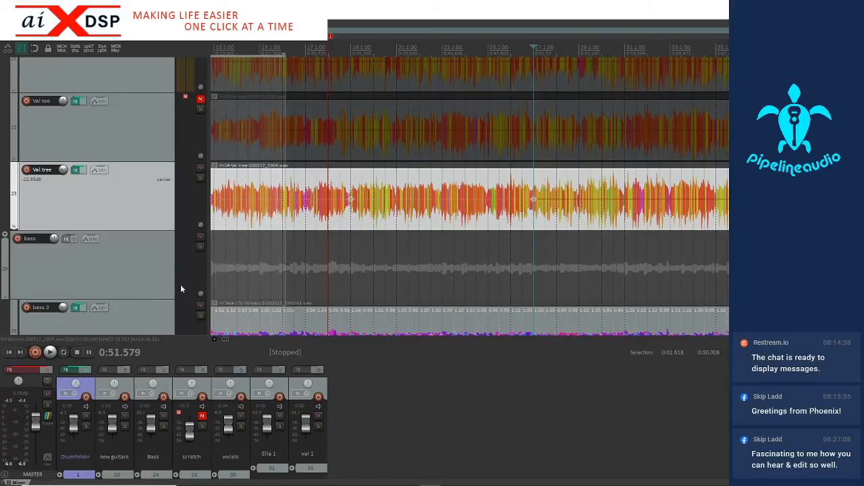
Examine the stretch markers on the bass 3 track and the yellow scratch track around bar 27
scroll(188, 283, down, 3)
scroll(500, 131, up, 5)
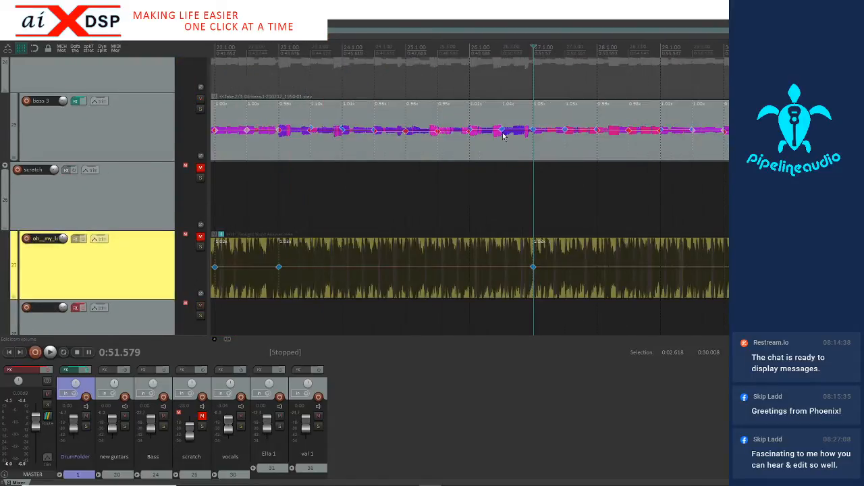
scroll(576, 139, down, 7)
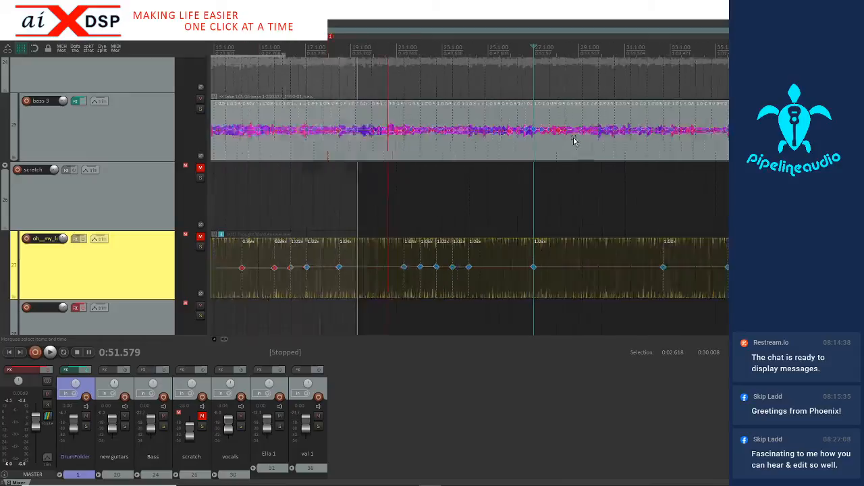
scroll(473, 135, down, 3)
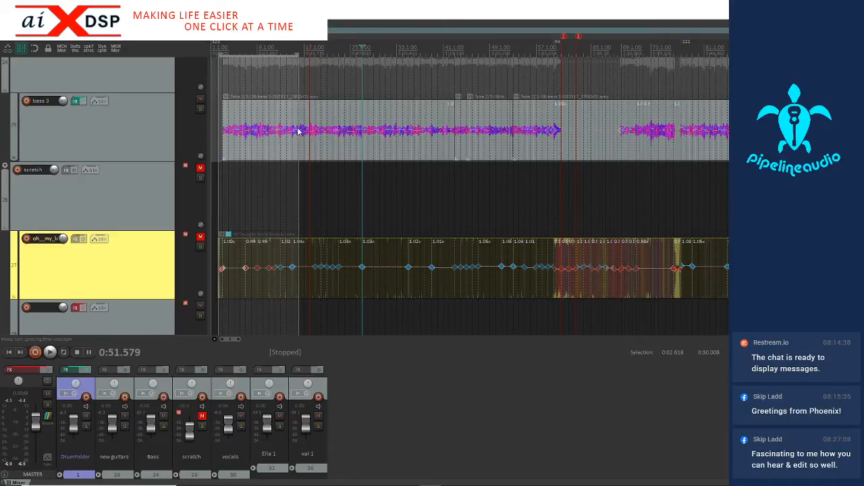
scroll(419, 141, up, 6)
scroll(411, 142, down, 4)
scroll(148, 133, up, 3)
scroll(411, 195, up, 5)
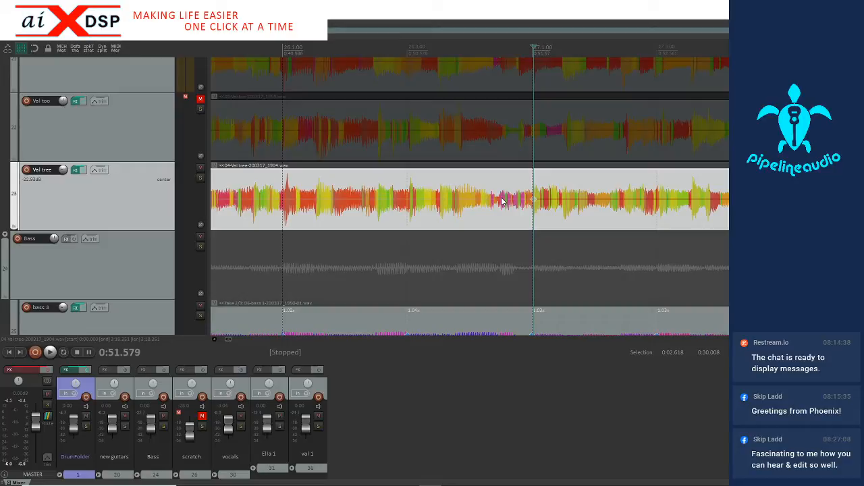
Play on from bar 27 and add a stretch marker to the third guitar at bar 35, at 1:07.484
scroll(500, 201, down, 3)
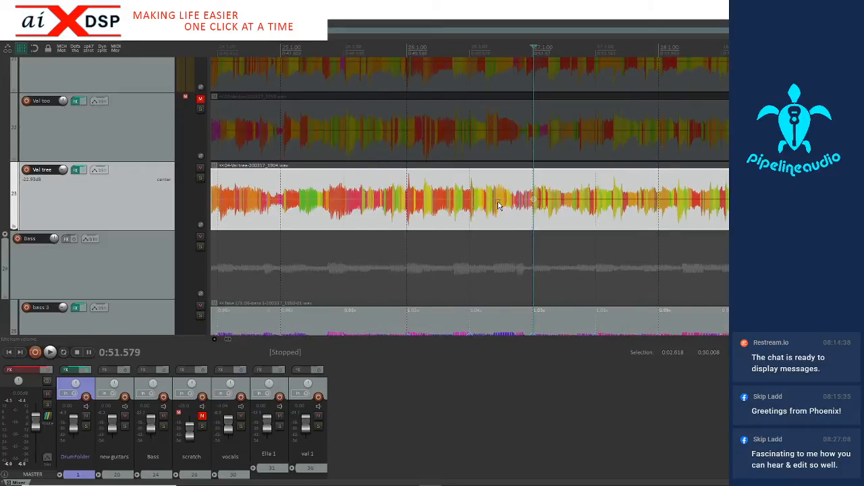
scroll(495, 206, down, 2)
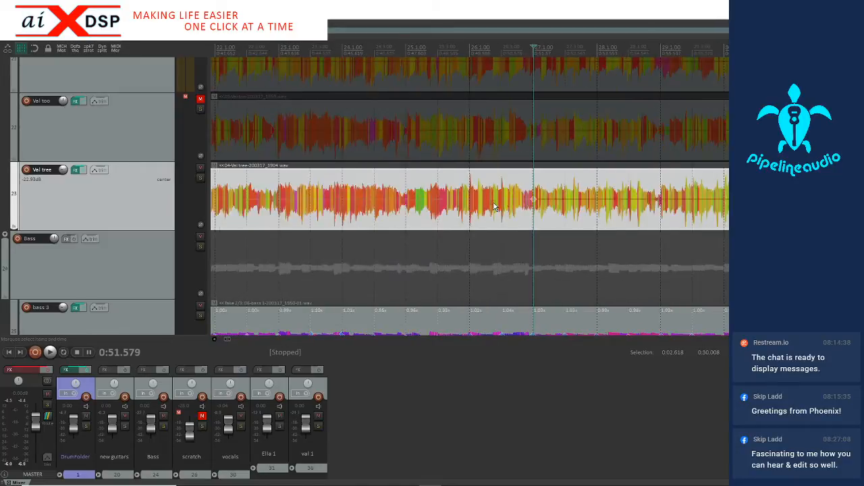
scroll(496, 207, down, 2)
key(space)
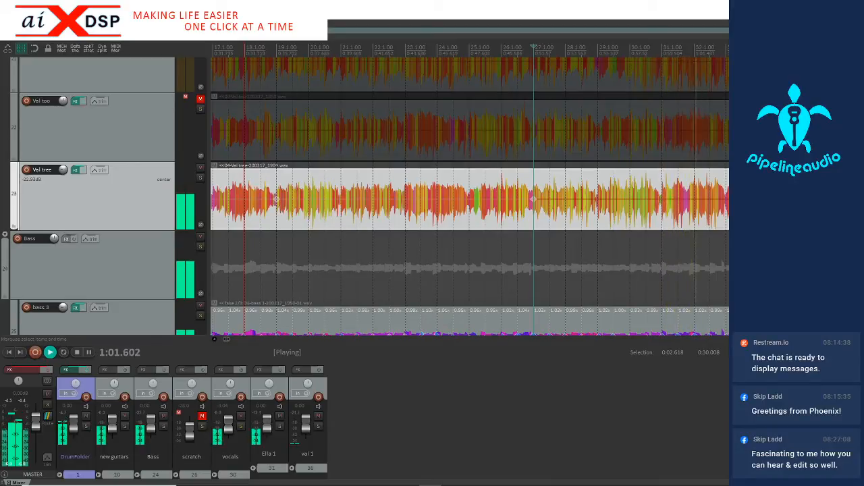
scroll(736, 223, up, 3)
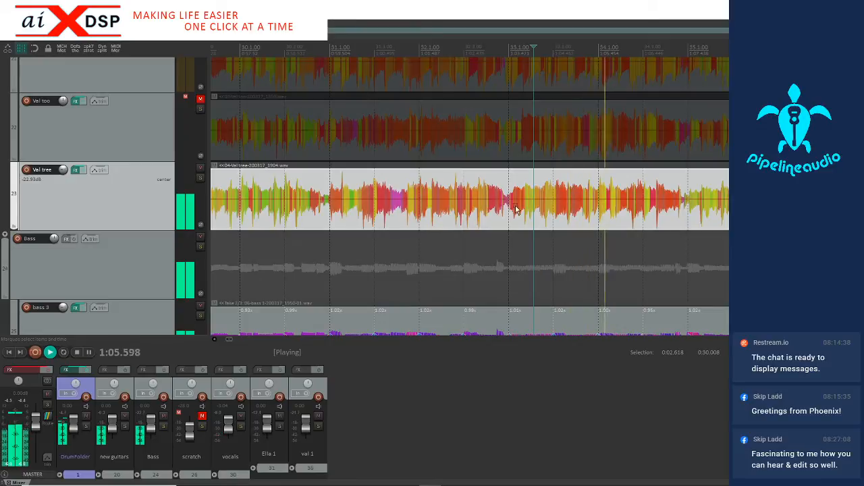
key(space)
click(689, 219)
scroll(689, 220, up, 4)
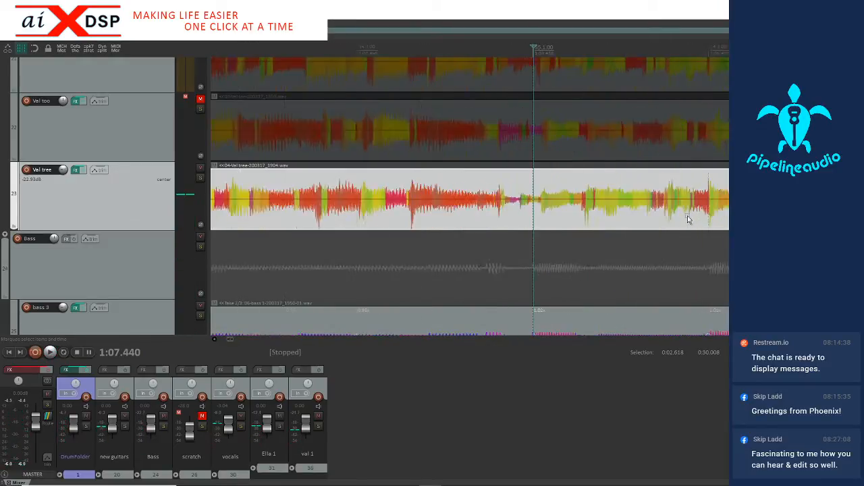
click(555, 213)
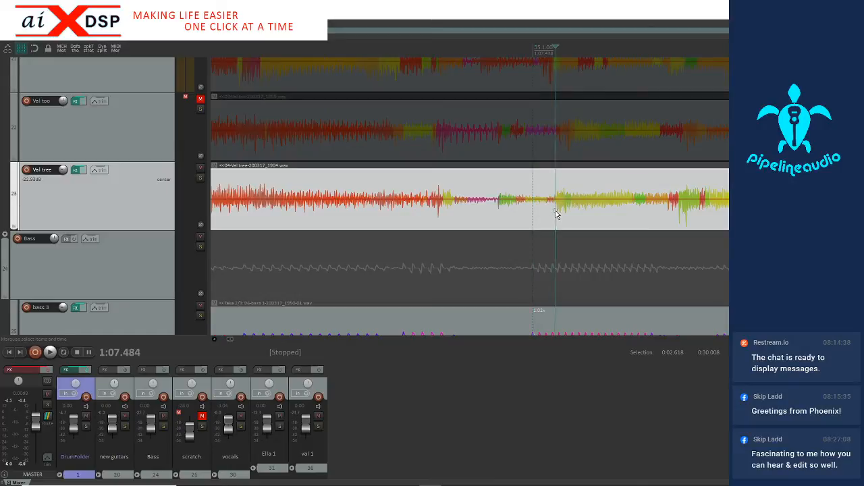
key(space)
key(space)
scroll(555, 210, up, 3)
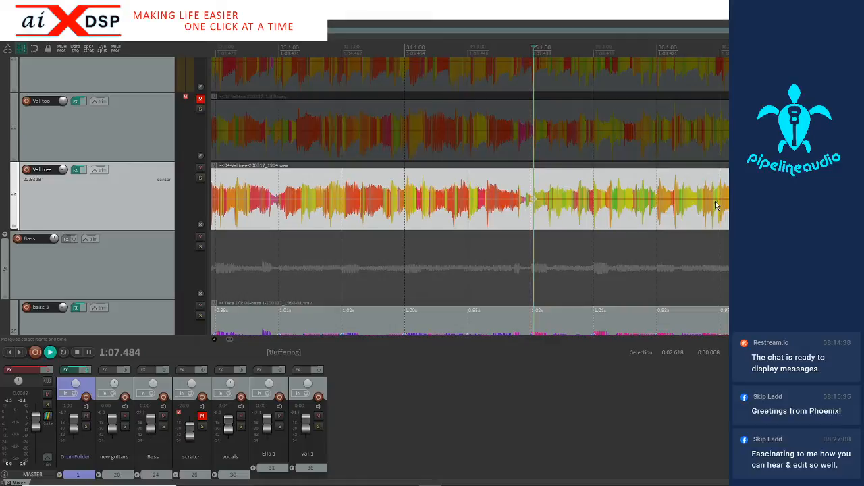
Play the mix from the new stretch marker at bar 35 and place the edit cursor at 1:11.071, before bar 37
key(space)
scroll(708, 203, down, 3)
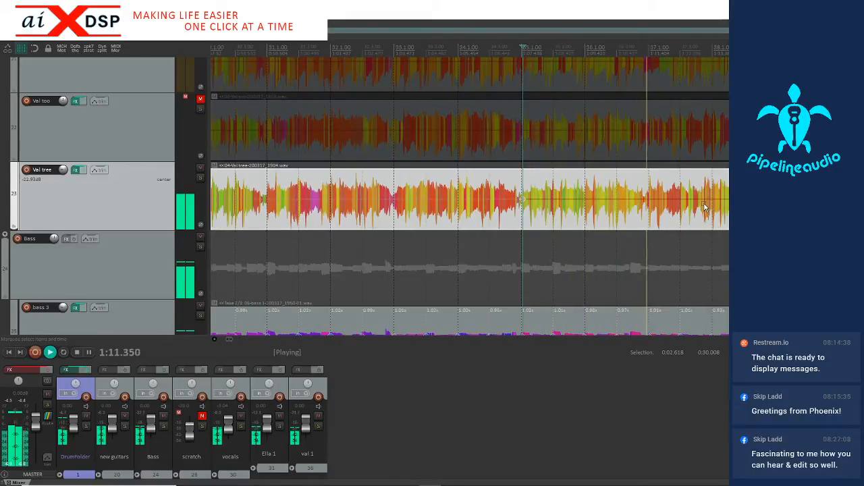
click(639, 211)
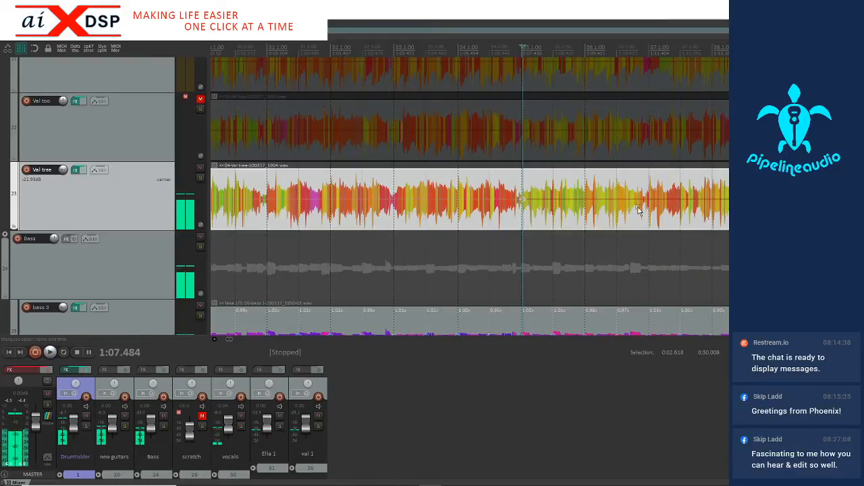
key(space)
Listen to the third guitar temporarily soloed from 1:08.574, shortly after bar 35
click(199, 178)
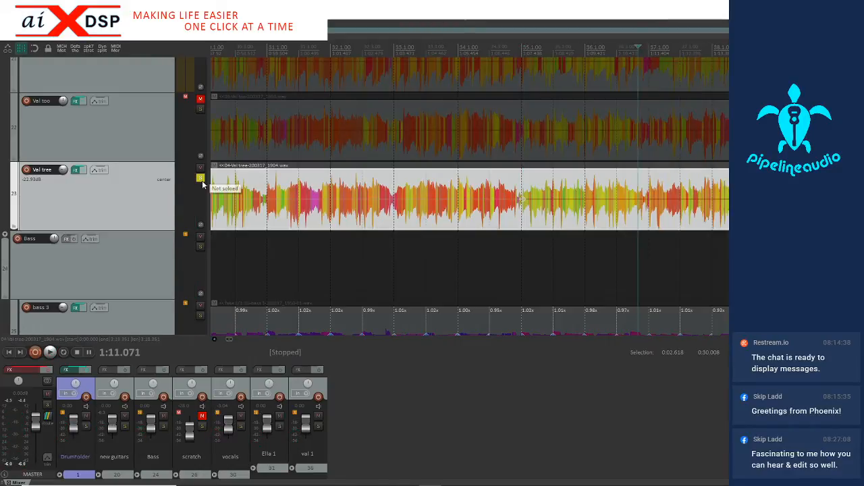
click(558, 221)
key(space)
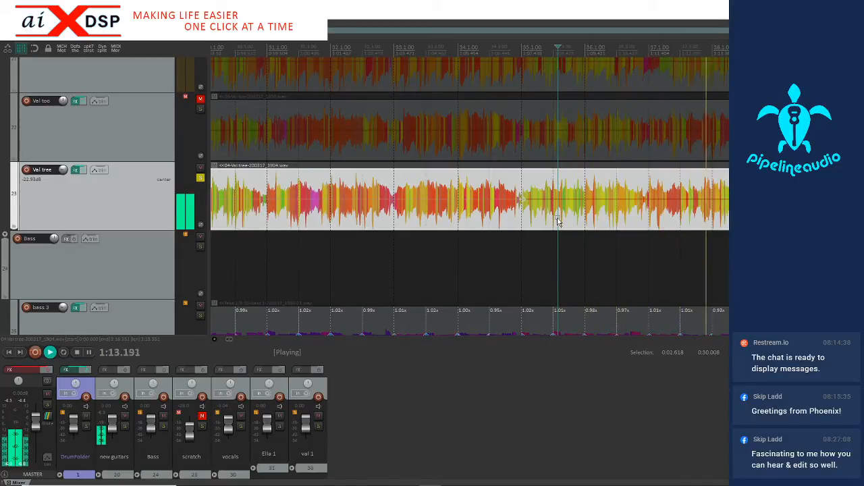
key(space)
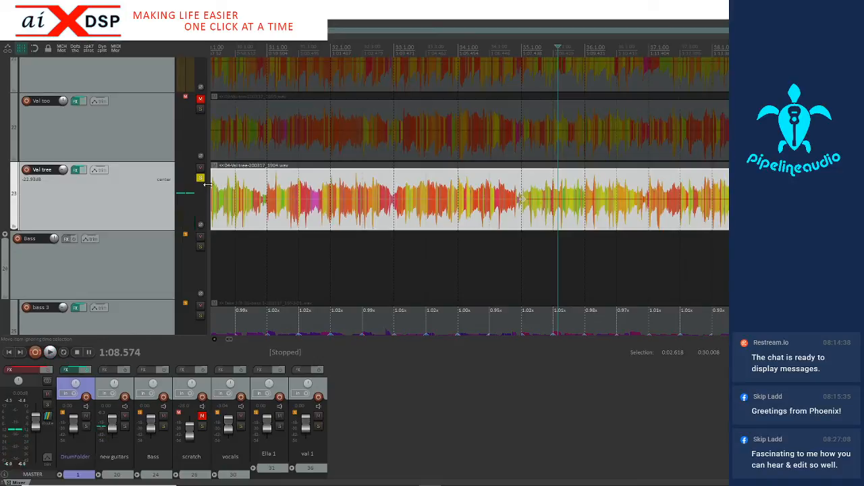
click(200, 178)
Play the mix from 1:08.574 and again from 1:06.247 with the third guitar temporarily muted
click(200, 169)
key(space)
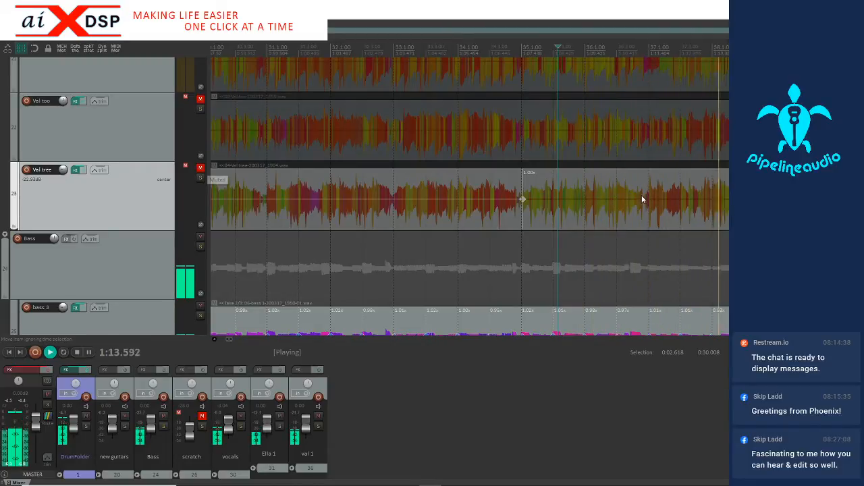
scroll(611, 211, down, 4)
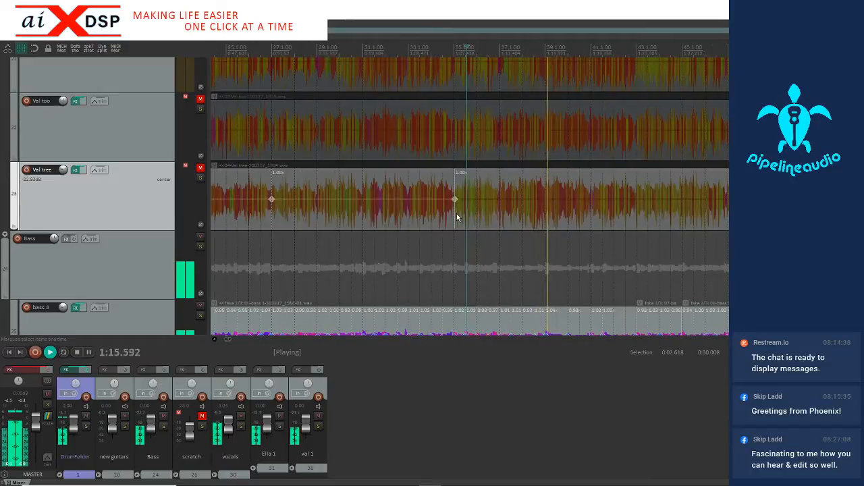
key(space)
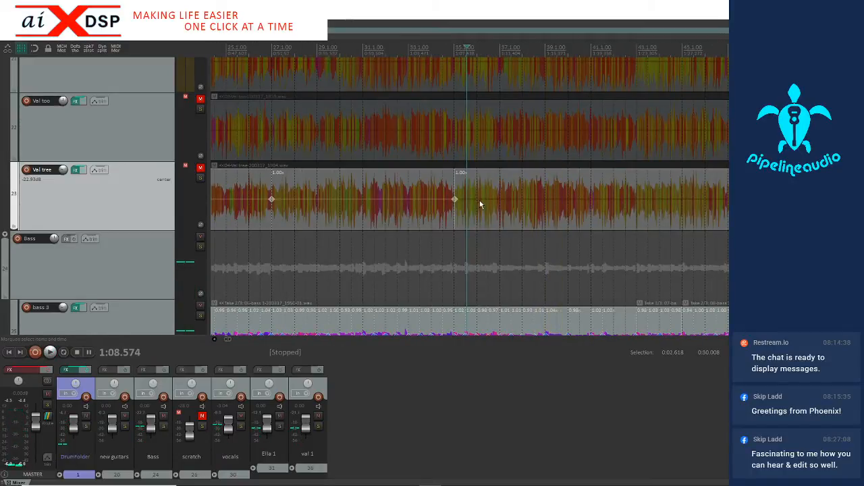
click(441, 213)
key(space)
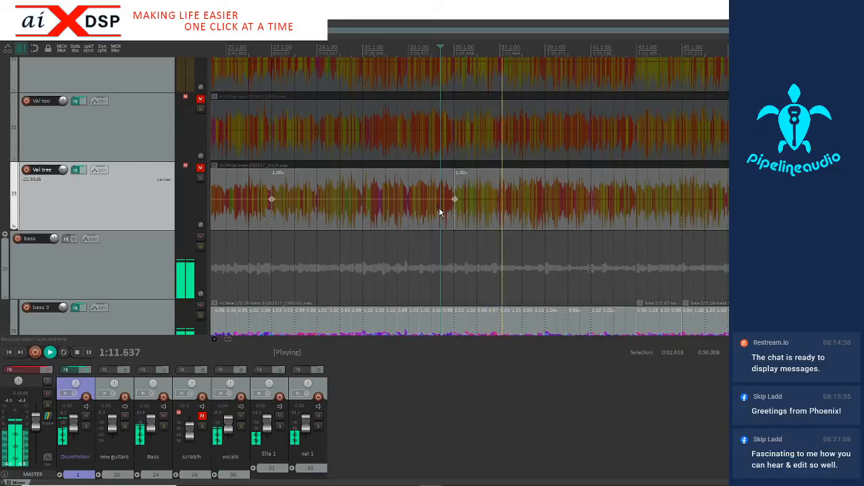
key(space)
click(201, 167)
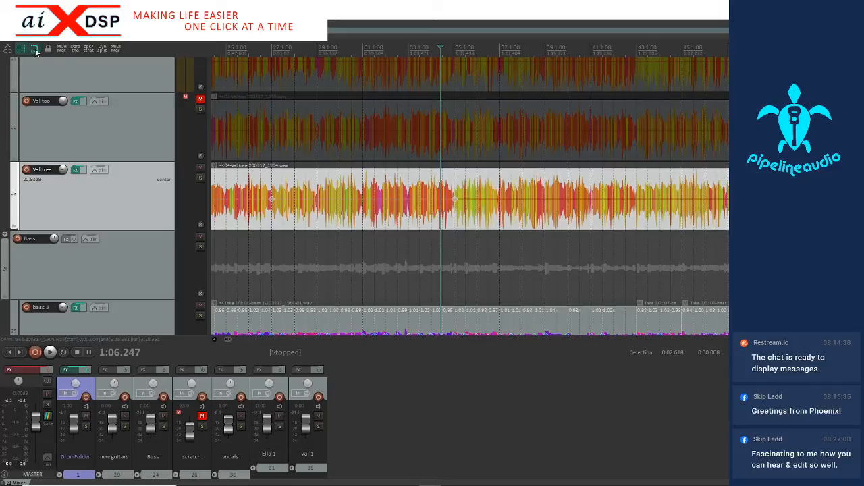
Play the mix briefly from 1:06.247 and return the edit cursor to bar 35 at 1:07.438
scroll(452, 210, up, 3)
key(space)
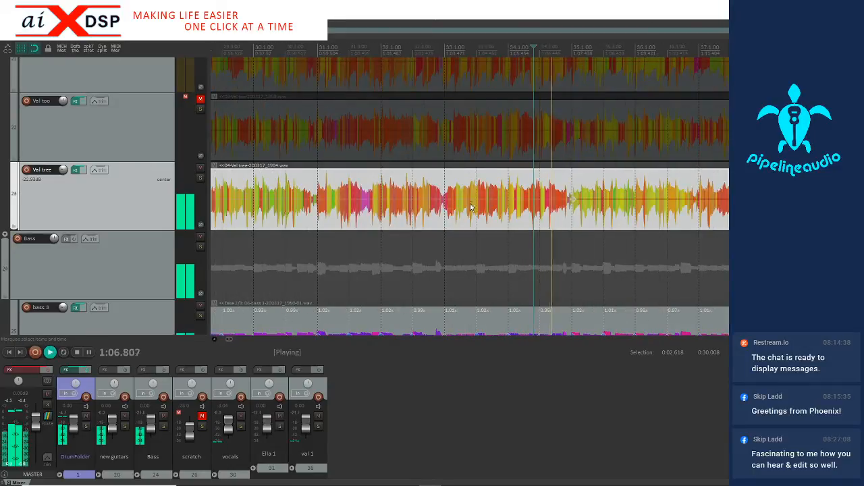
key(space)
click(573, 226)
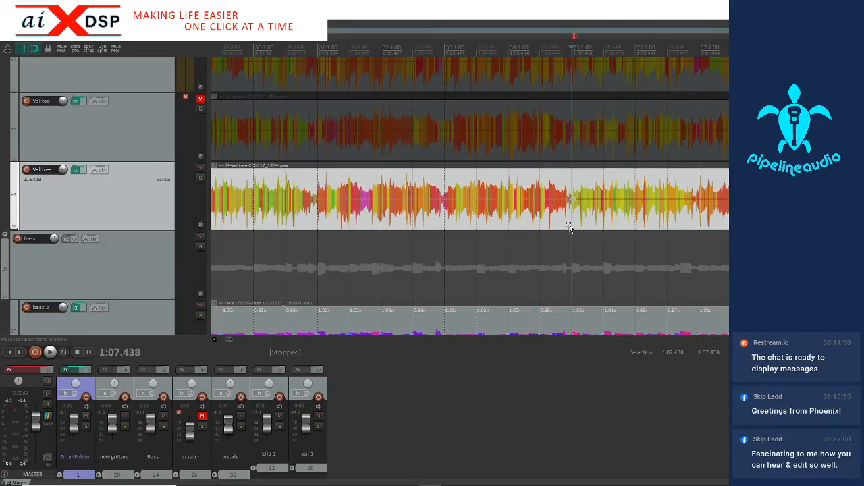
Play the mix from bar 3 at 0:03.966 and again from bar 35 at 1:07.438 to compare the passages
scroll(570, 228, down, 5)
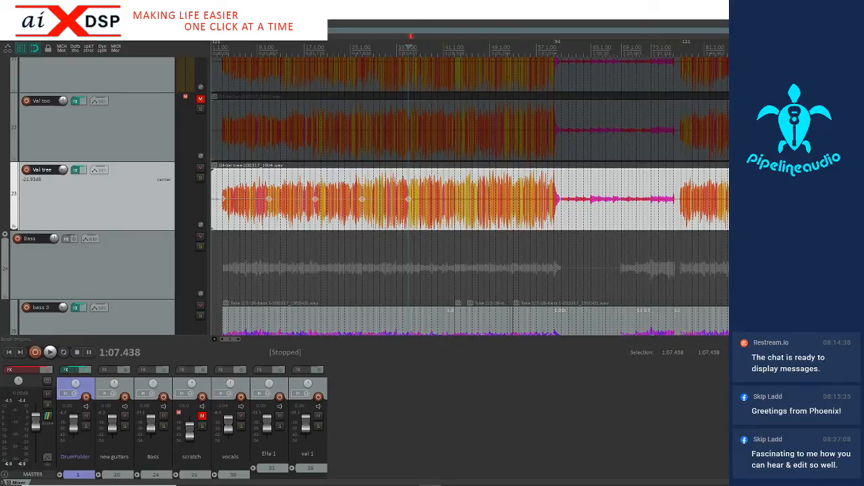
click(221, 47)
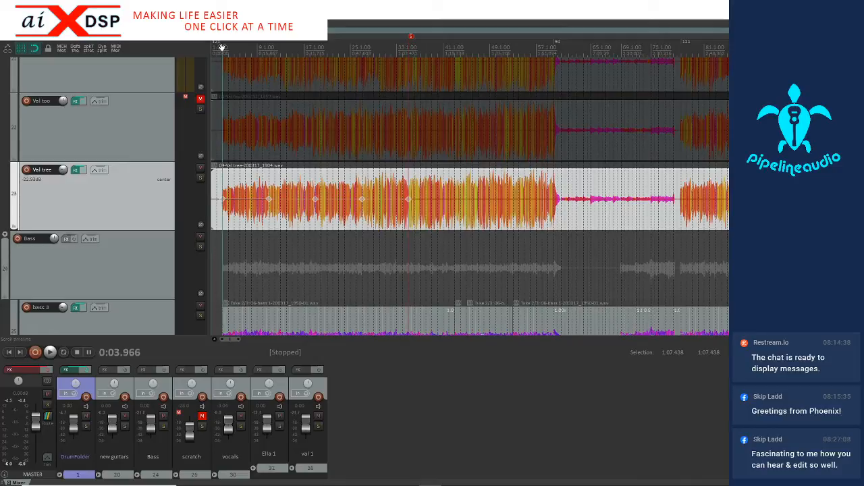
key(space)
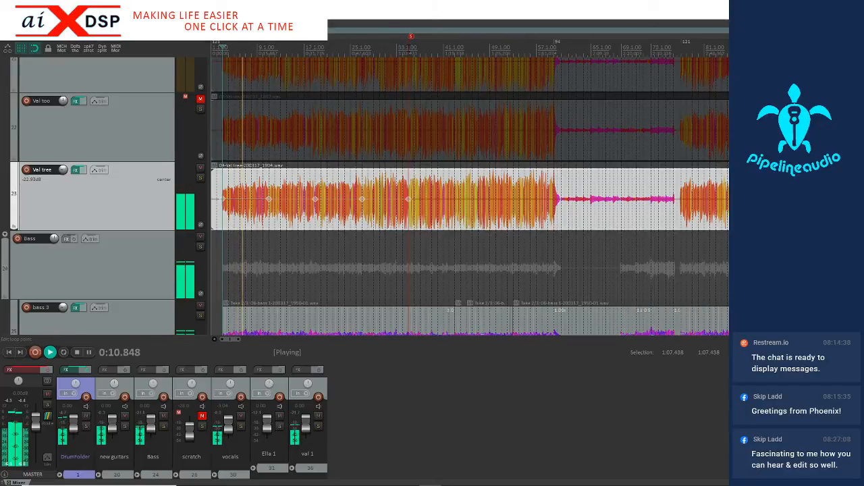
key(space)
key(space)
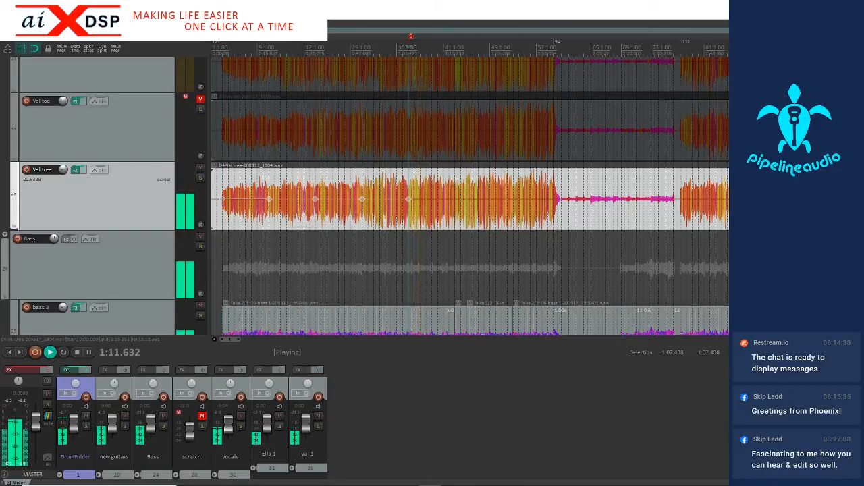
key(space)
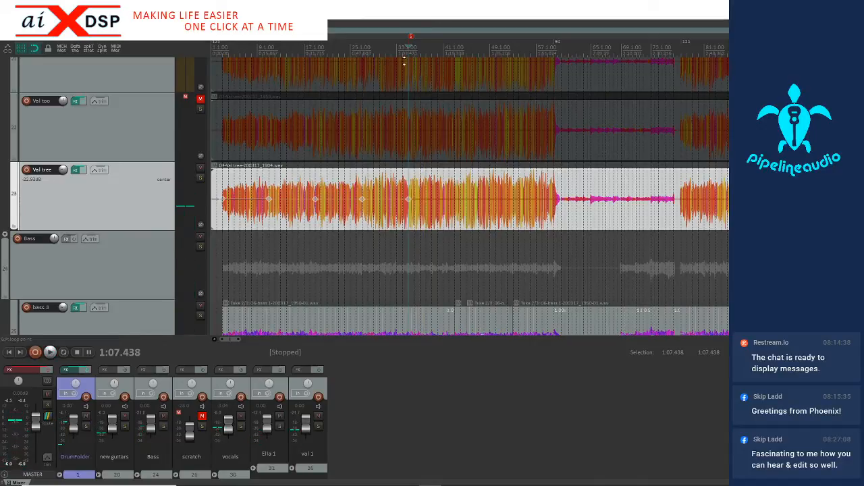
Play the mix from bar 9 at 0:15.867 to find a suitable replacement phrase on the bass 3 track
scroll(139, 287, down, 2)
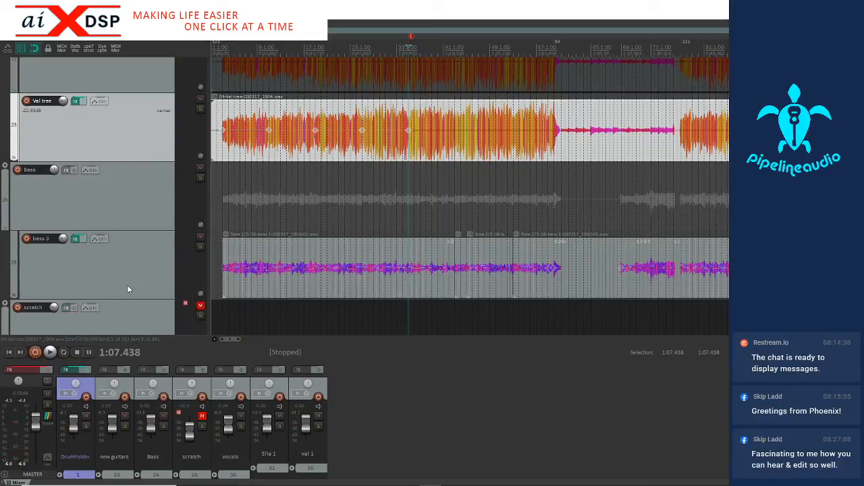
scroll(154, 243, up, 1)
click(257, 281)
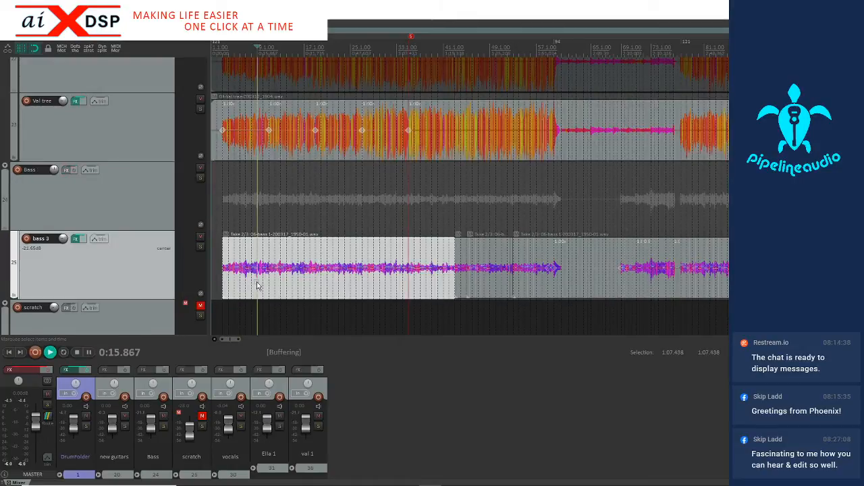
key(space)
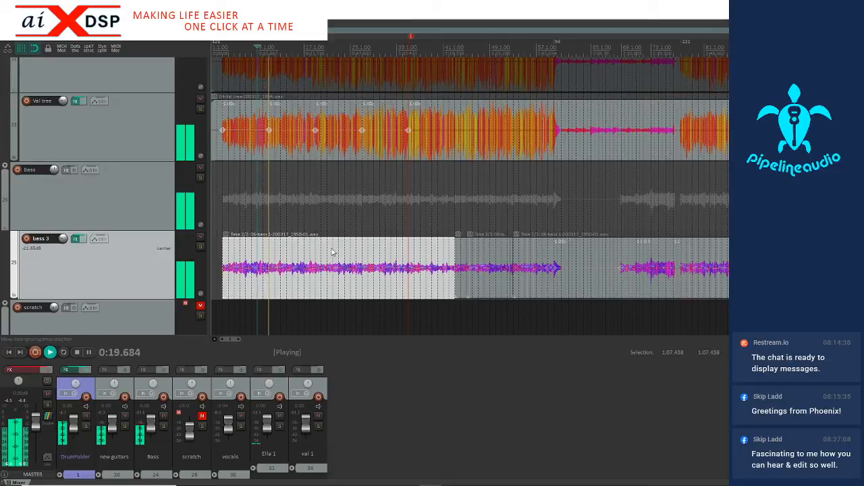
scroll(291, 282, up, 3)
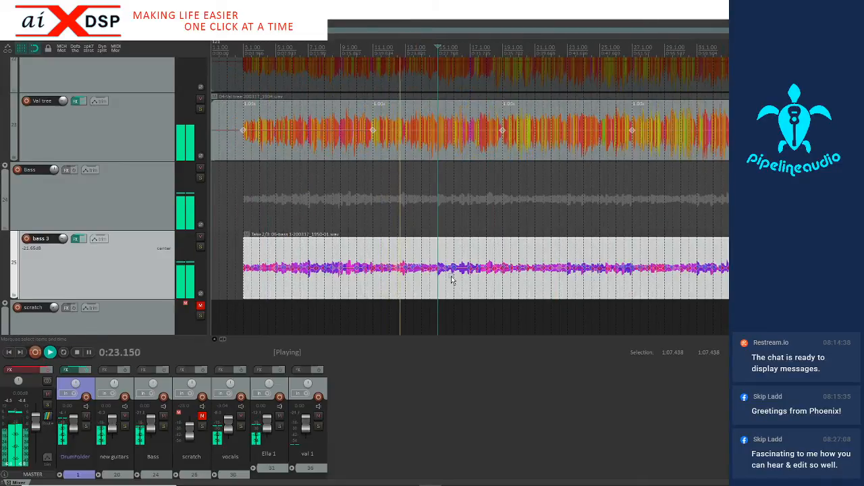
Split the bass 3 item at bar 13 (0:23.801) and bar 15 (0:27.768) to isolate a two-bar phrase
click(405, 292)
key(space)
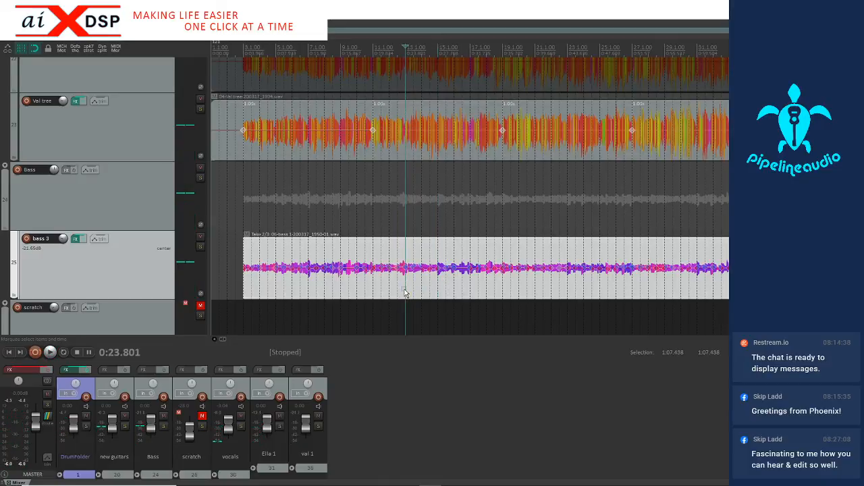
key(s)
key(space)
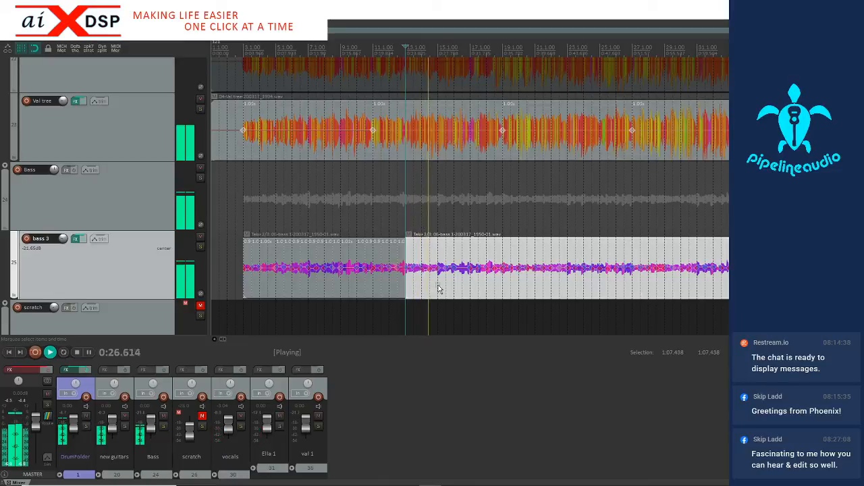
key(space)
click(438, 289)
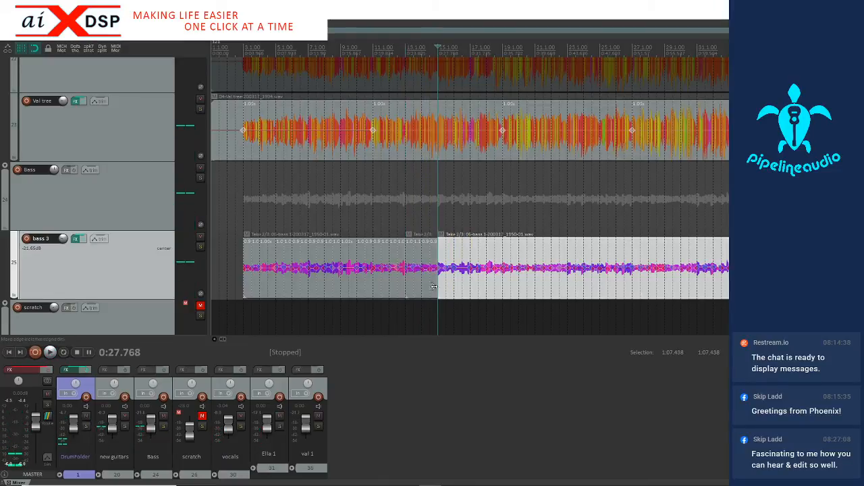
key(s)
Copy the isolated bass phrase between bars 13 and 15, and undo the splits around it
click(430, 293)
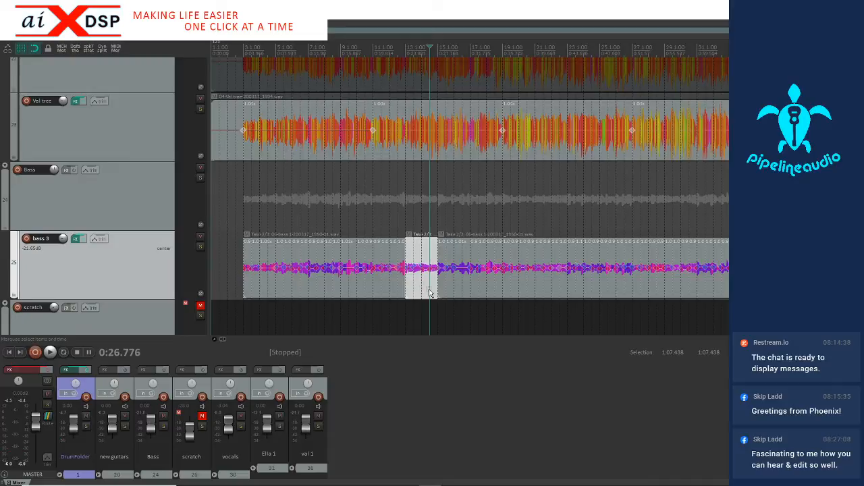
key(ctrl+z)
key(ctrl+z)
key(ctrl+z)
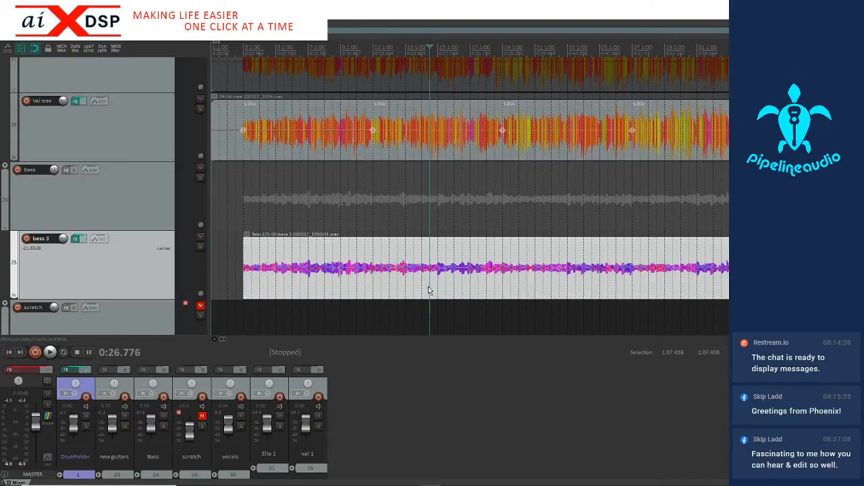
Play from bar 35 at 1:07.438 and split the bass 3 item at bar 37, at 1:11.404
scroll(428, 290, down, 3)
click(409, 287)
scroll(408, 286, up, 6)
key(space)
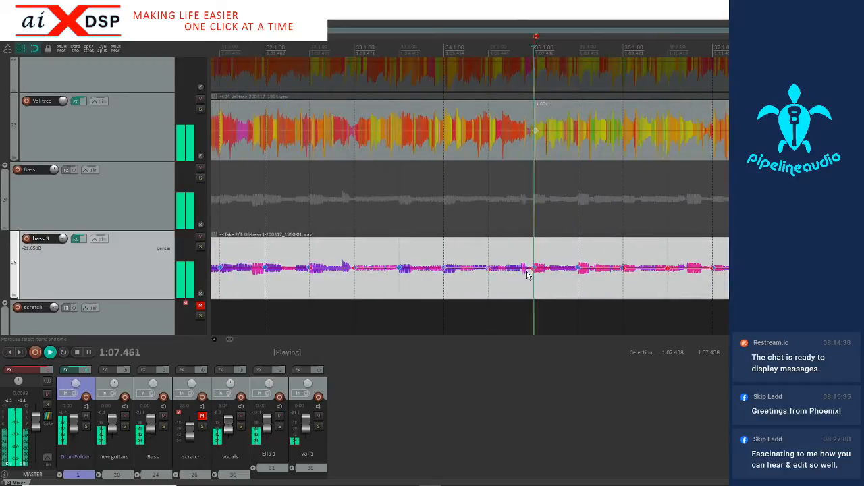
scroll(560, 262, down, 2)
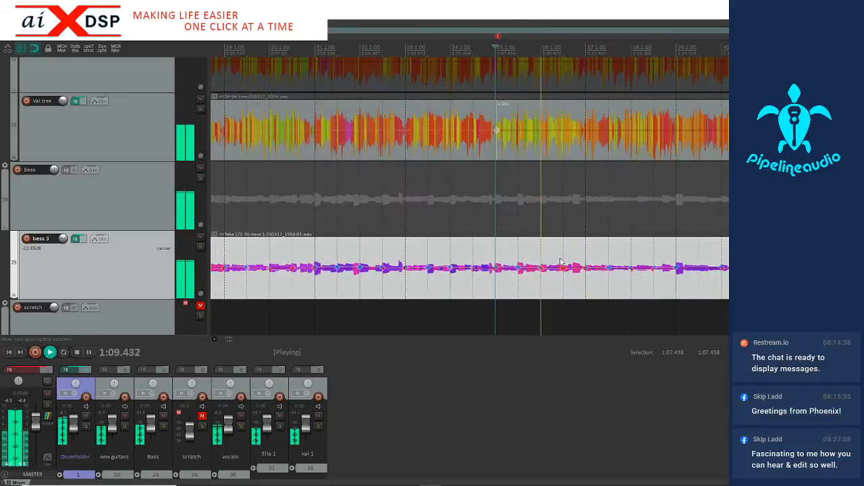
key(space)
click(586, 285)
key(s)
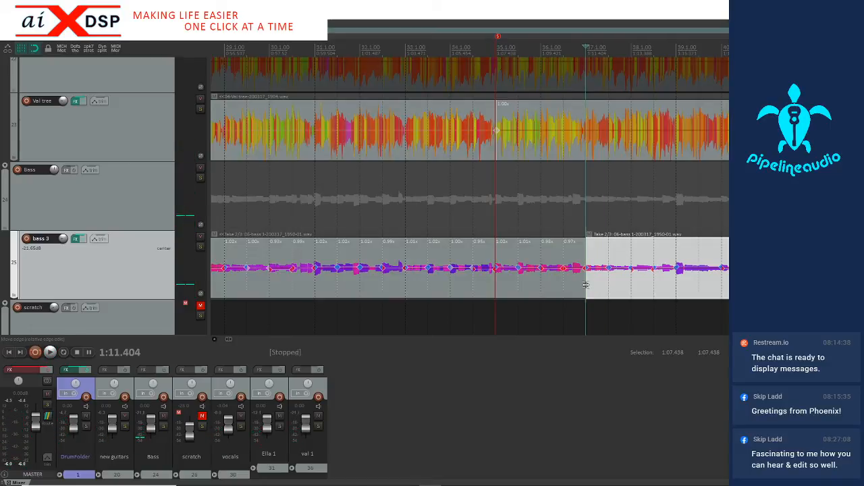
Play on from bar 37 and split the bass 3 item again at bar 39, at 1:15.371
key(space)
scroll(648, 281, down, 1)
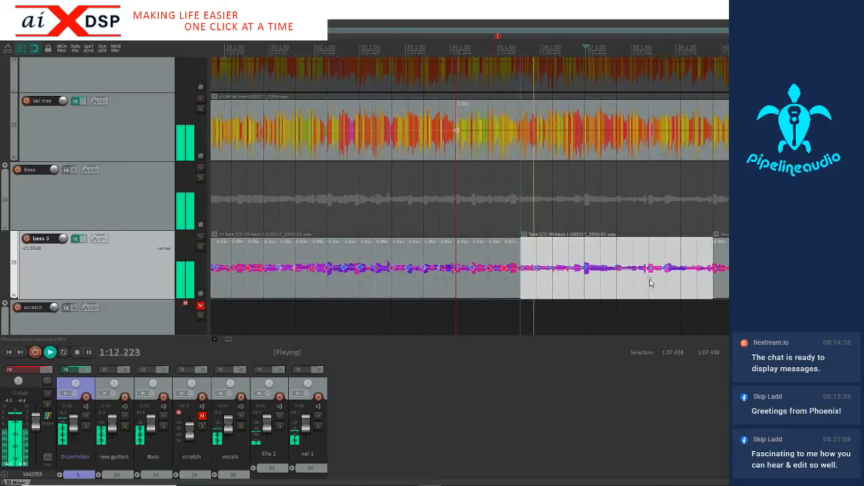
key(space)
click(585, 292)
key(s)
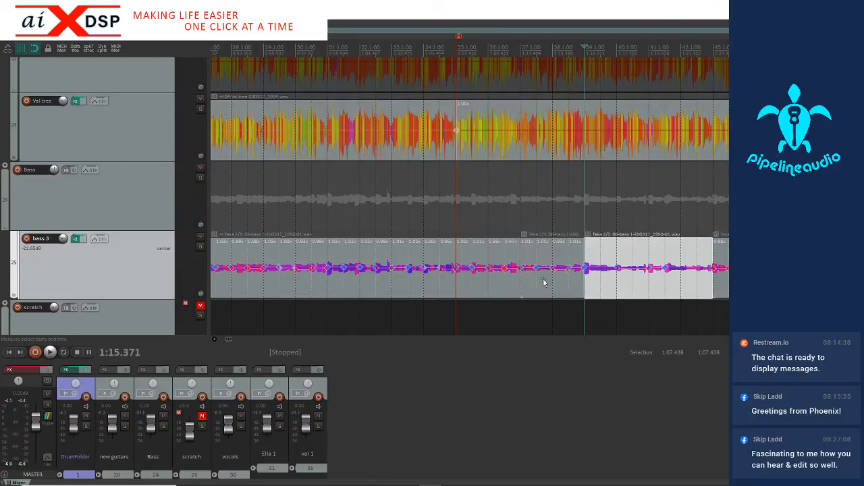
Replace the bass 3 piece between bars 37 and 39 with the phrase copied from bars 13 to 15
click(544, 281)
key(Delete)
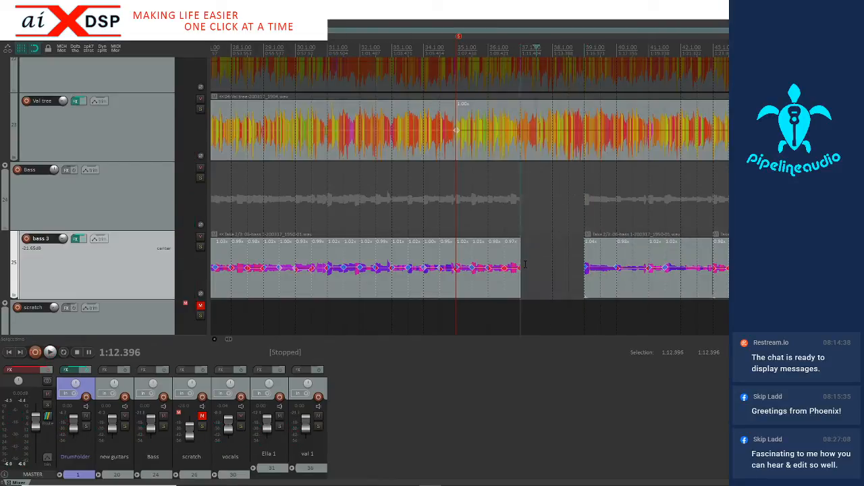
key(ctrl+z)
Play the mix from 1:10.413 to check the replaced bass phrase in context
click(498, 279)
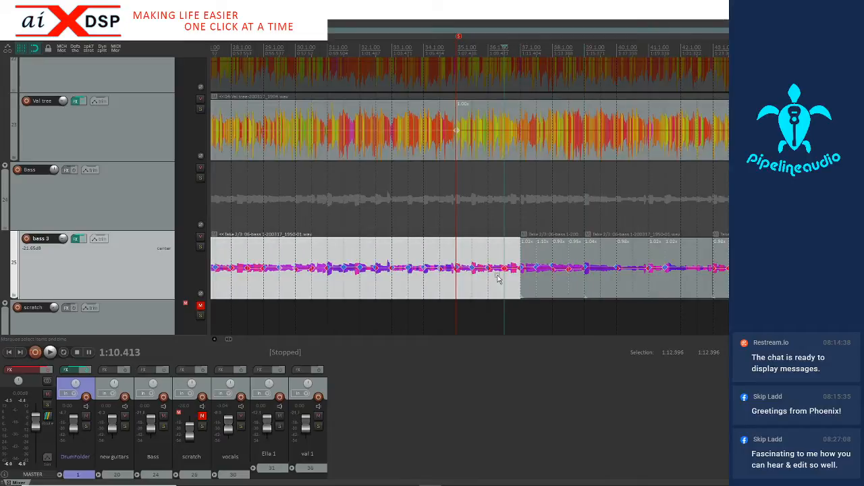
key(space)
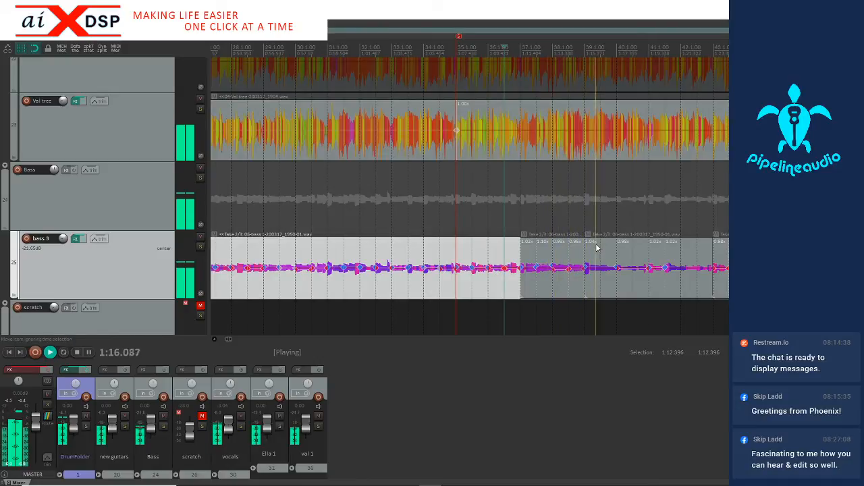
scroll(594, 246, down, 3)
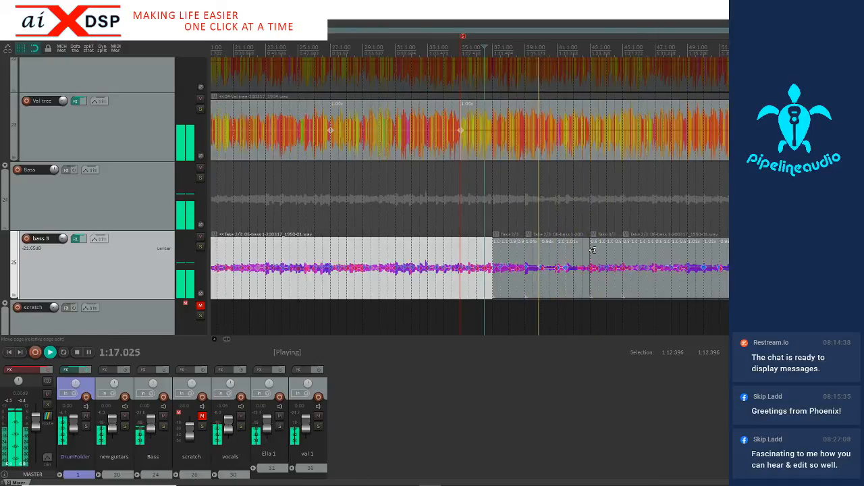
Turn off snapping and place the edit cursor just after bar 43 on the third guitar, at 1:23.325
click(590, 147)
scroll(589, 150, up, 3)
scroll(588, 149, up, 2)
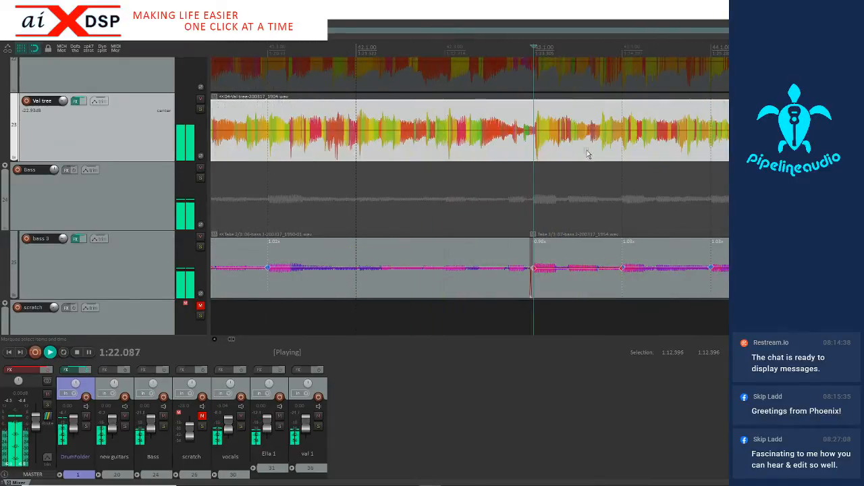
scroll(572, 149, up, 1)
key(space)
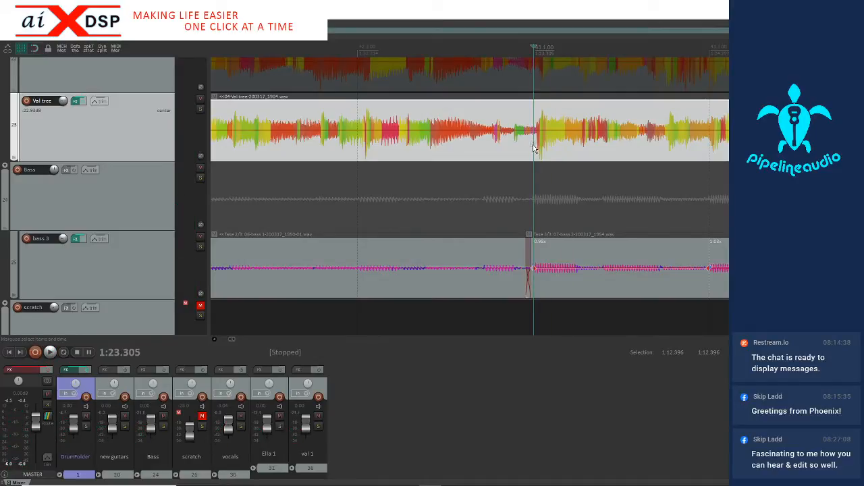
scroll(534, 147, up, 2)
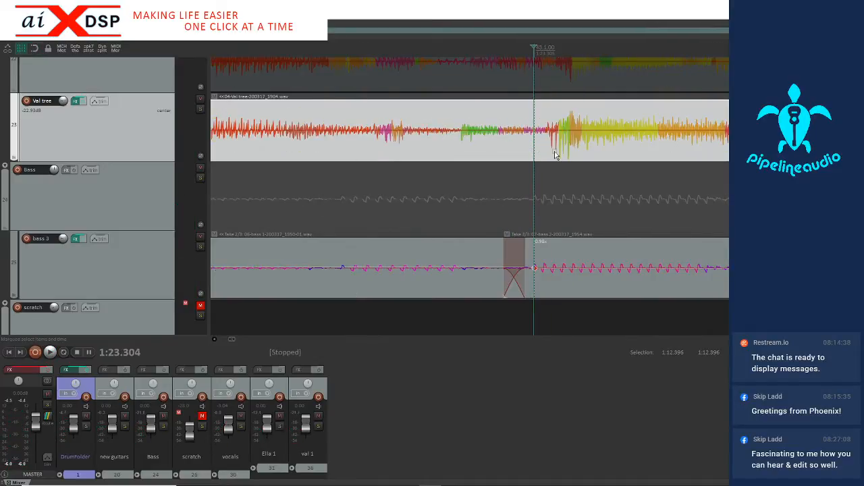
click(556, 155)
click(549, 153)
scroll(551, 153, up, 2)
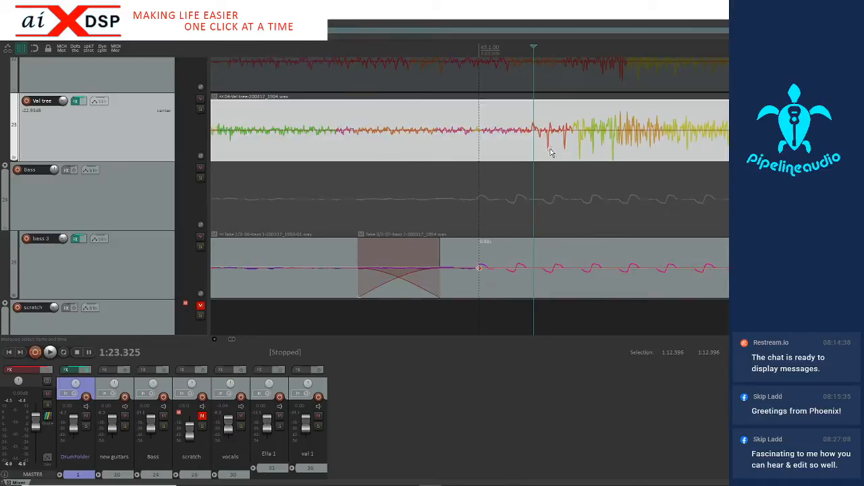
scroll(533, 143, down, 1)
scroll(533, 143, down, 1)
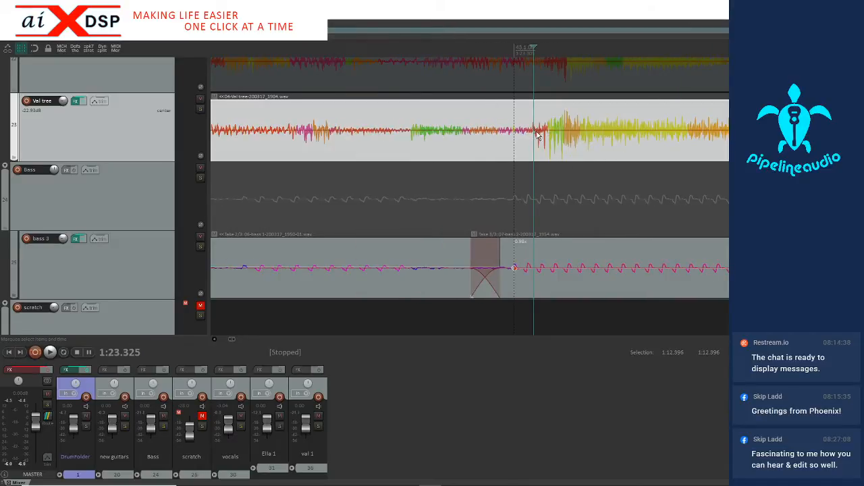
Solo the third guitar and listen to its attack from 1:23.315, just after bar 43
click(200, 108)
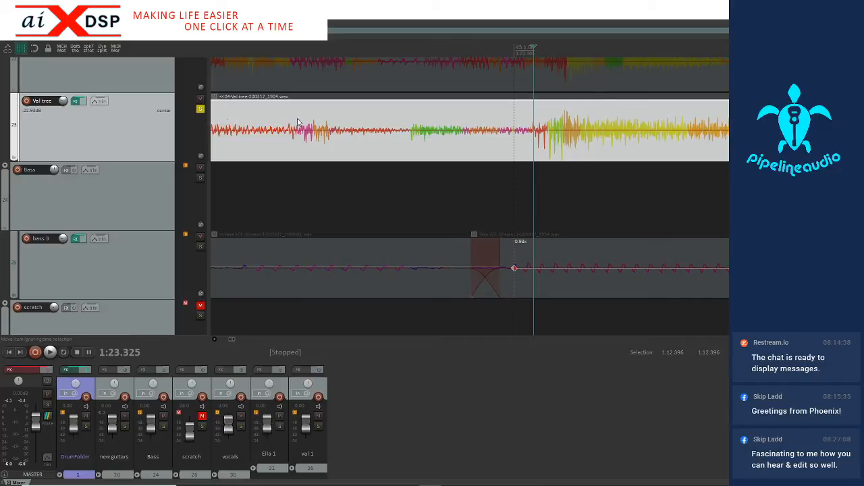
click(524, 149)
key(space)
key(space)
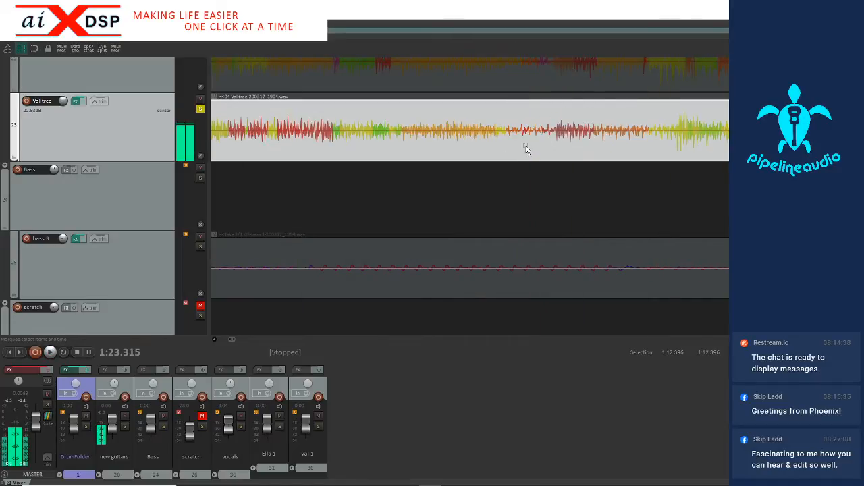
Position the edit cursor on the third guitar's attack at 1:23.341, just after bar 43, and add a stretch marker there
scroll(525, 147, down, 2)
click(538, 147)
scroll(541, 144, up, 2)
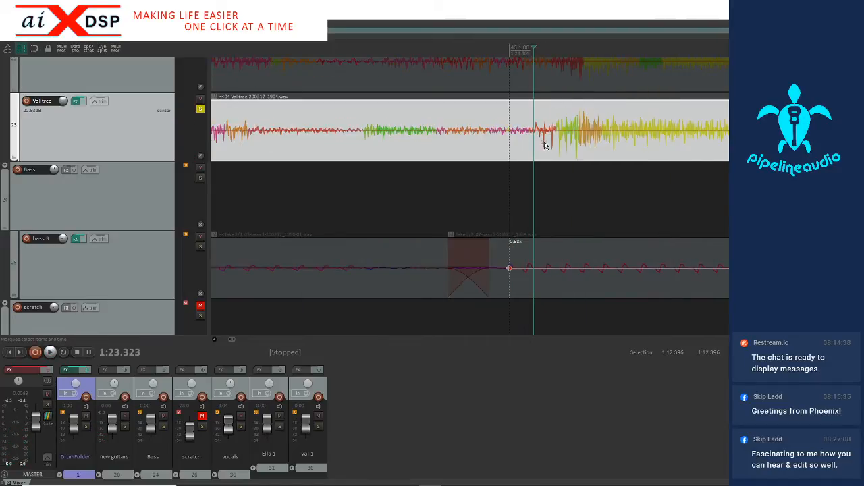
click(560, 151)
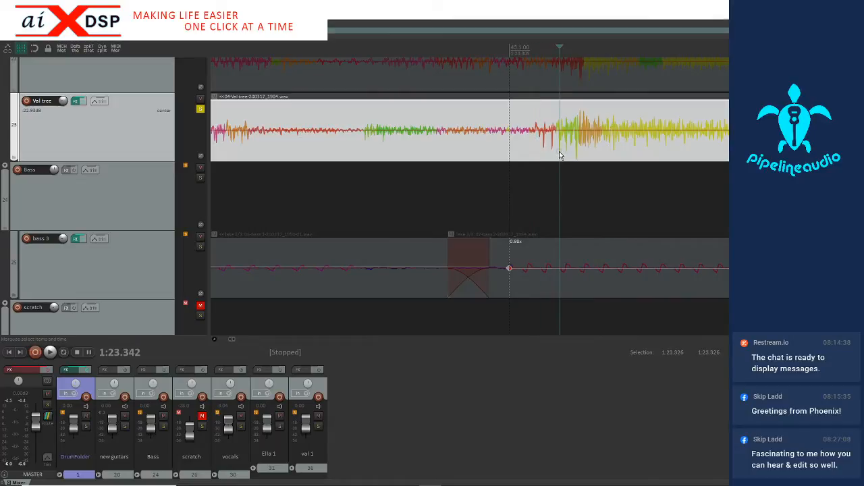
click(558, 154)
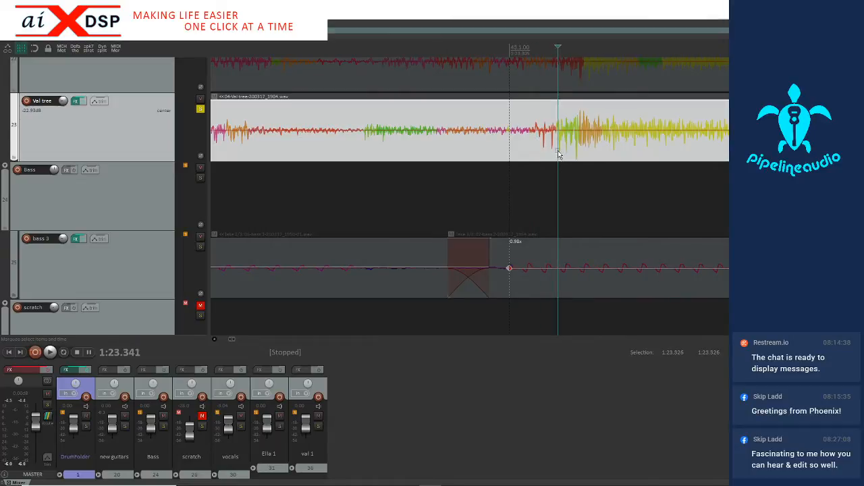
scroll(551, 155, down, 3)
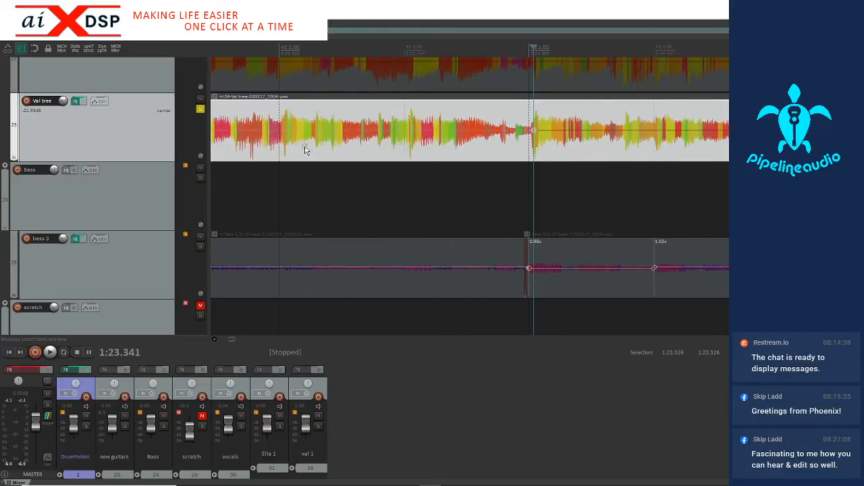
Unsolo the third guitar and place the edit cursor at 1:23.136, just before its stretch marker at bar 43
click(200, 109)
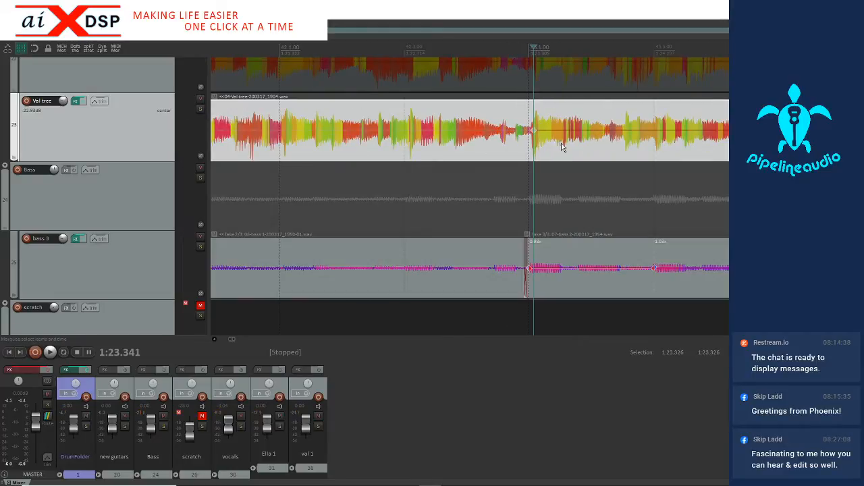
click(510, 157)
scroll(510, 157, down, 2)
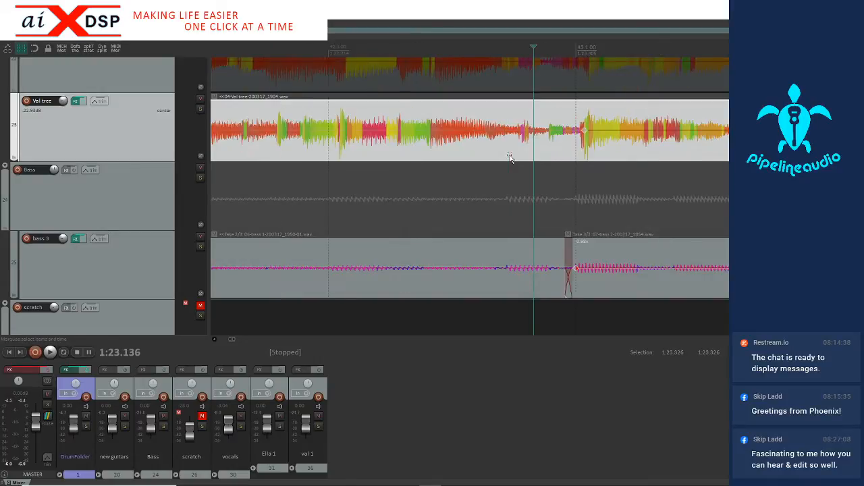
scroll(510, 156, down, 2)
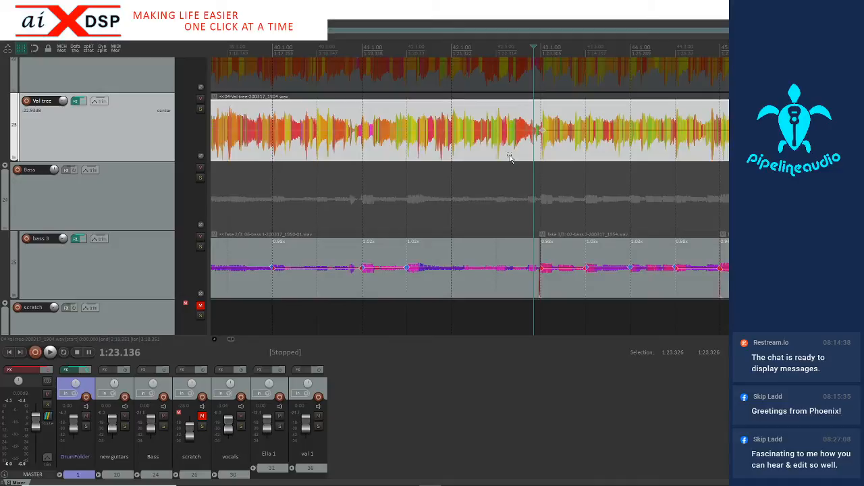
scroll(510, 156, down, 1)
scroll(510, 157, down, 1)
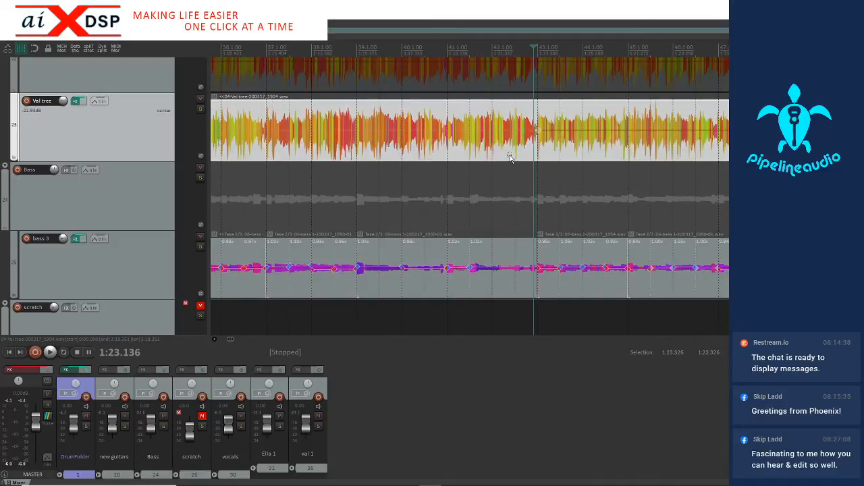
scroll(510, 157, up, 7)
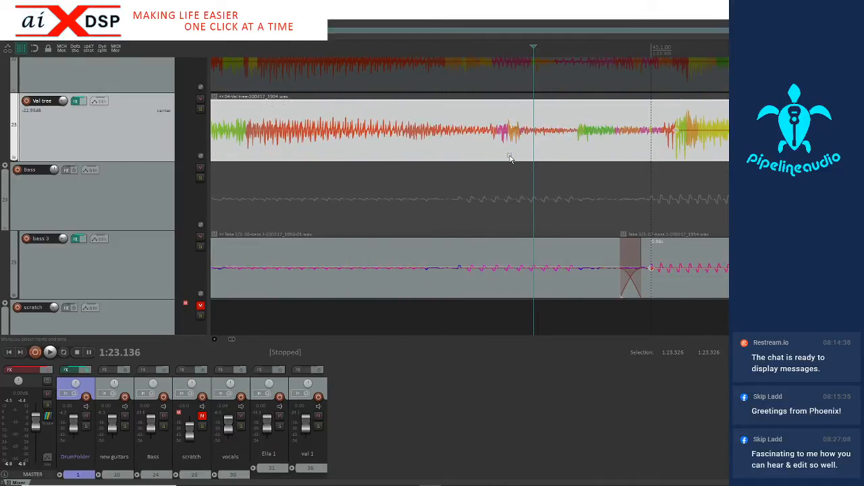
scroll(510, 158, down, 2)
scroll(534, 159, down, 2)
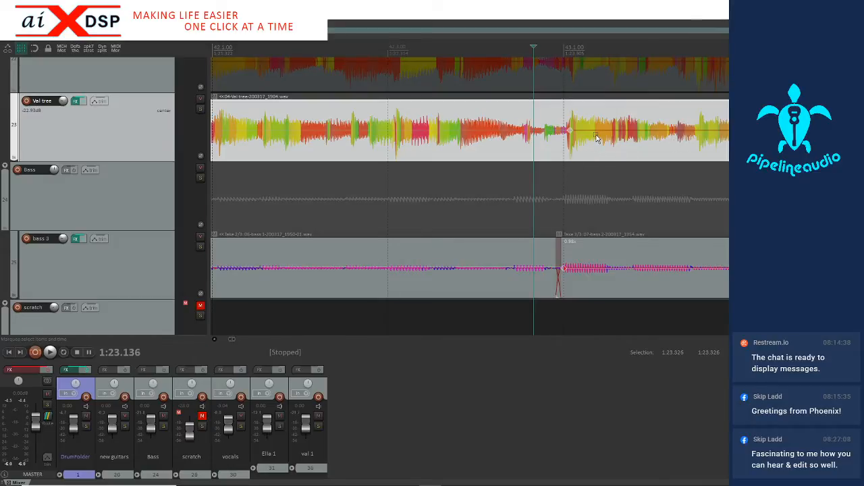
scroll(596, 138, down, 2)
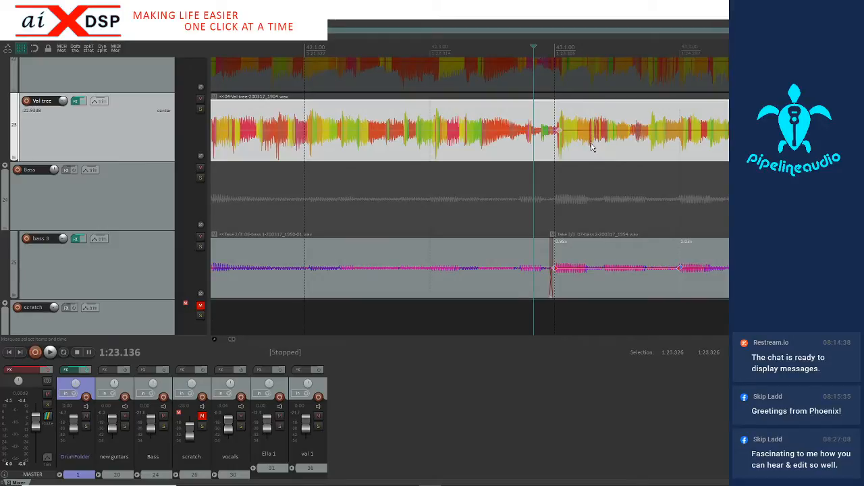
scroll(590, 147, down, 2)
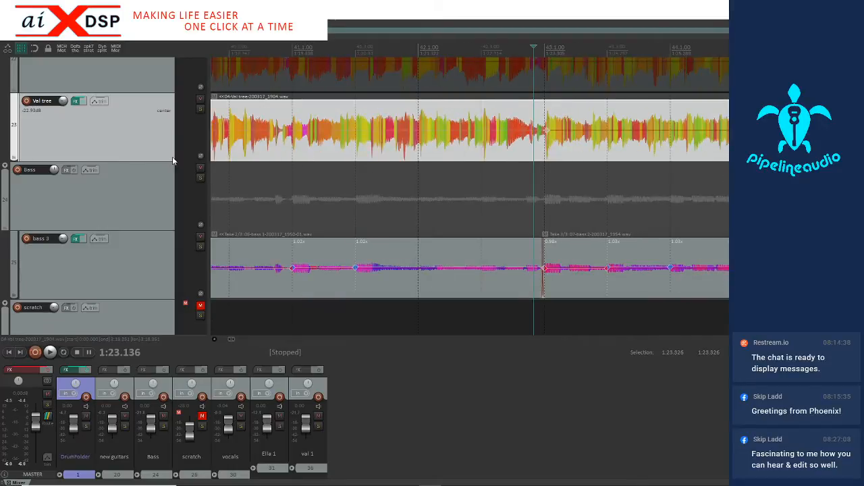
Make the third guitar's track slightly taller and play the mix from 1:23.136 up to about bar 52
drag(162, 160, 163, 179)
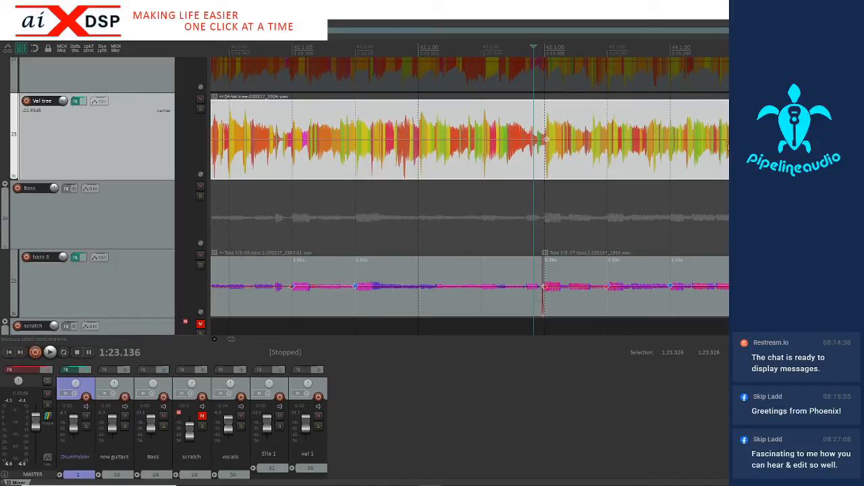
key(space)
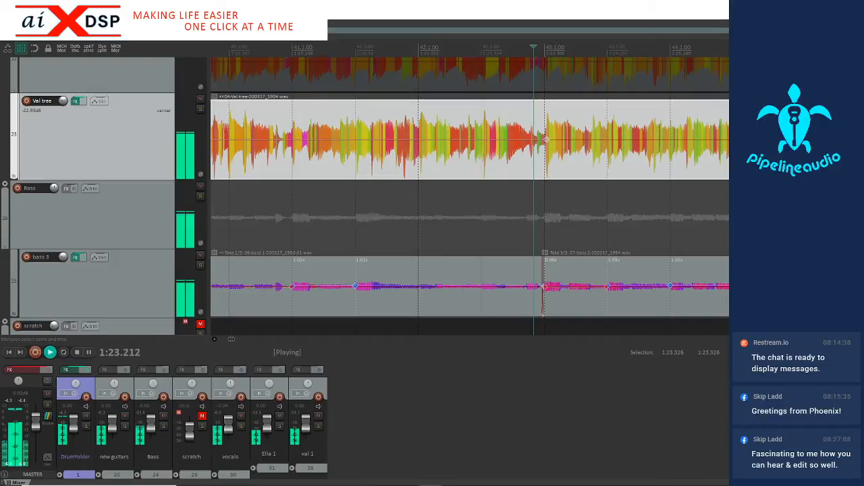
scroll(503, 217, down, 3)
scroll(706, 164, down, 2)
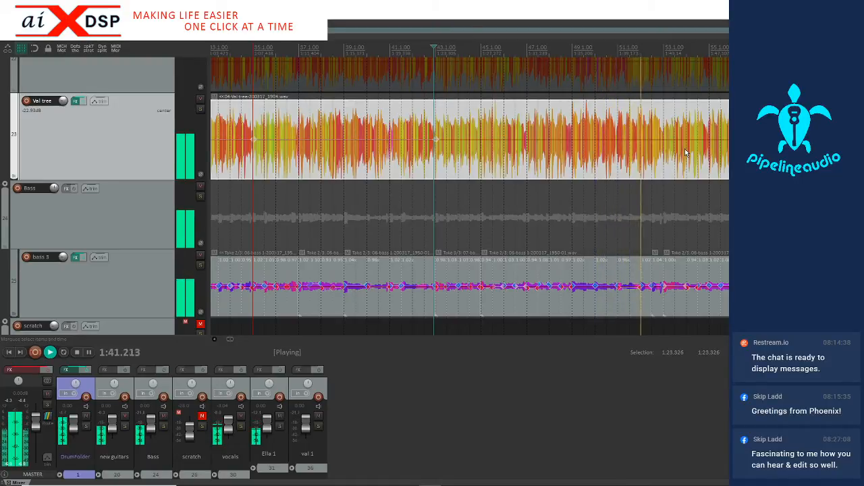
key(space)
Position the edit cursor on the third guitar's attack at 1:43.158, just after bar 53, and add a stretch marker there
click(660, 168)
scroll(659, 168, up, 6)
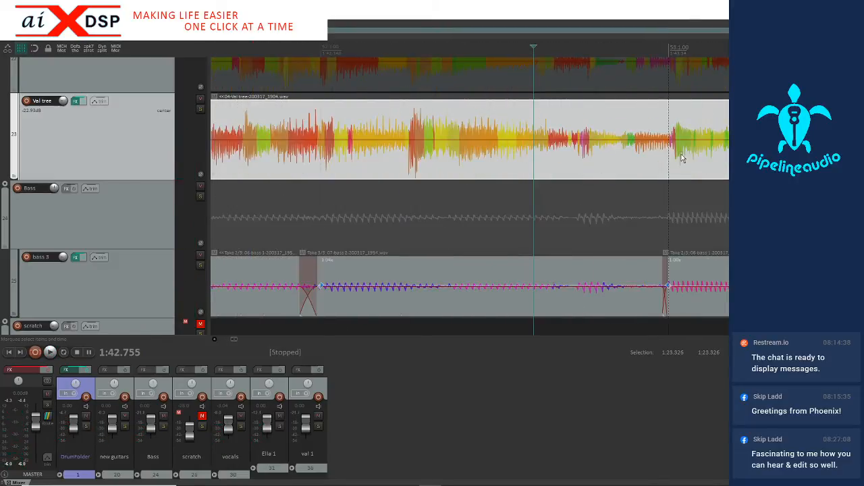
click(676, 166)
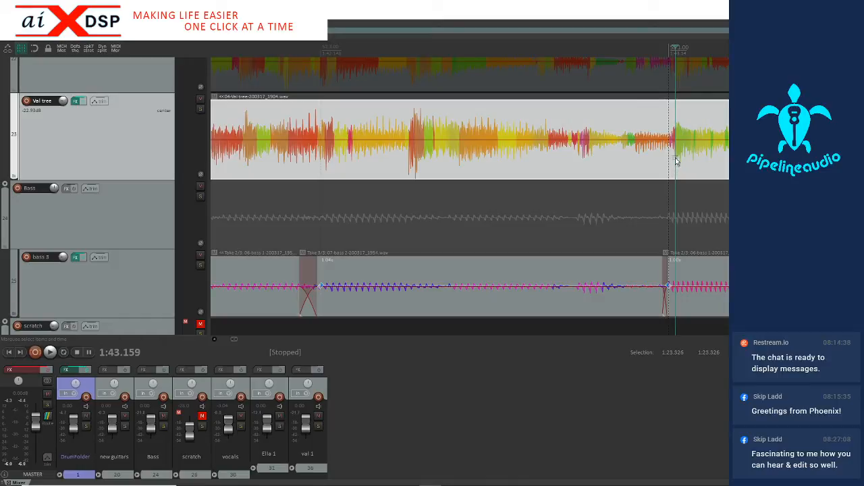
click(676, 161)
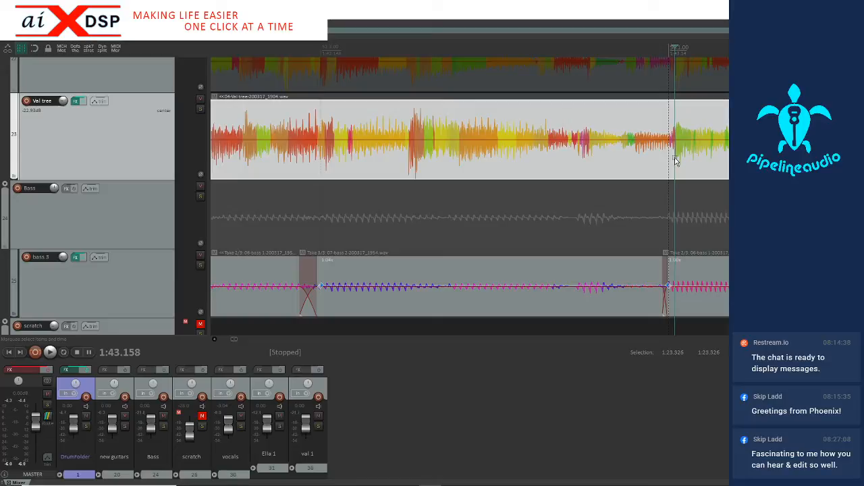
key(shift+w)
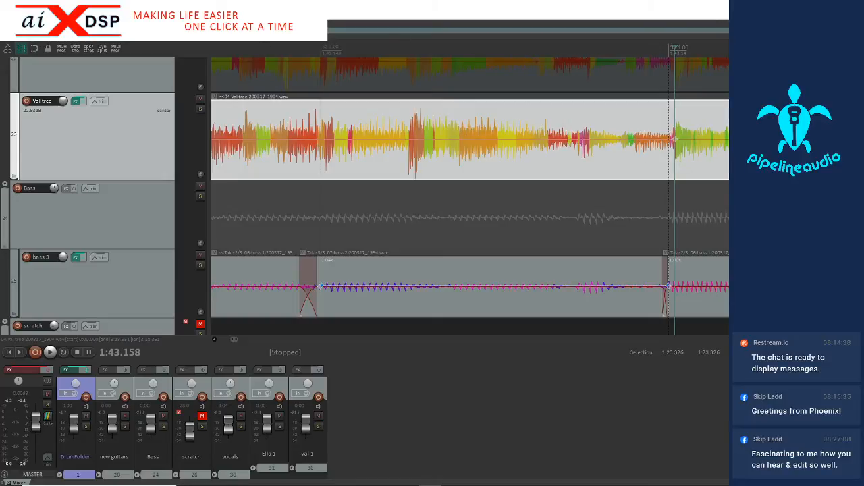
Open the peaks display settings to review the Spectral Peaks mode and its color range, and close them unchanged
click(38, 14)
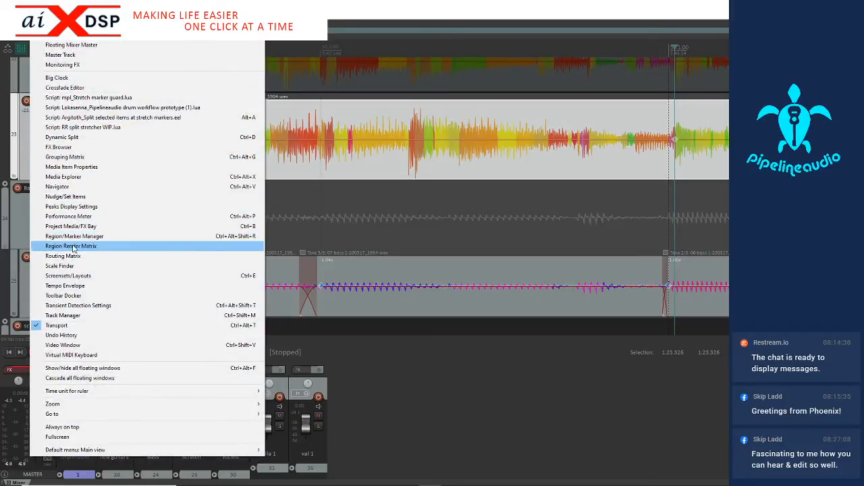
click(73, 207)
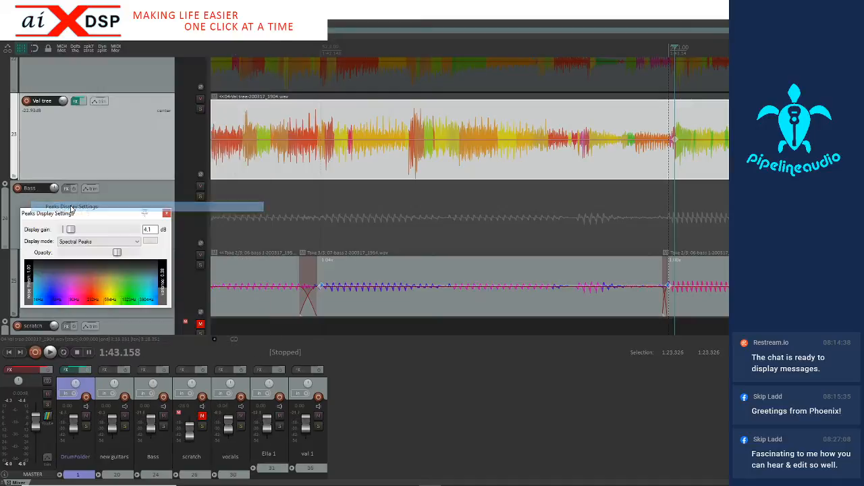
drag(85, 215, 396, 146)
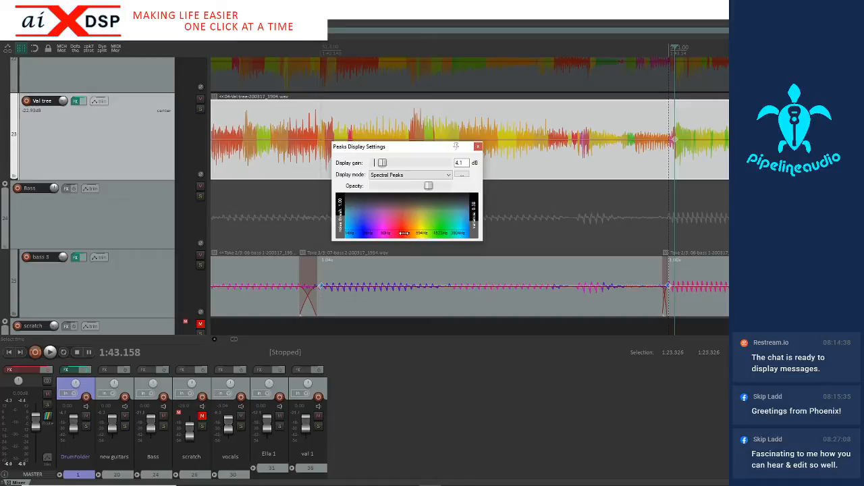
click(478, 148)
Place the edit cursor at 1:43.162 and inspect the third guitar's attack up close, just after bar 53
click(665, 162)
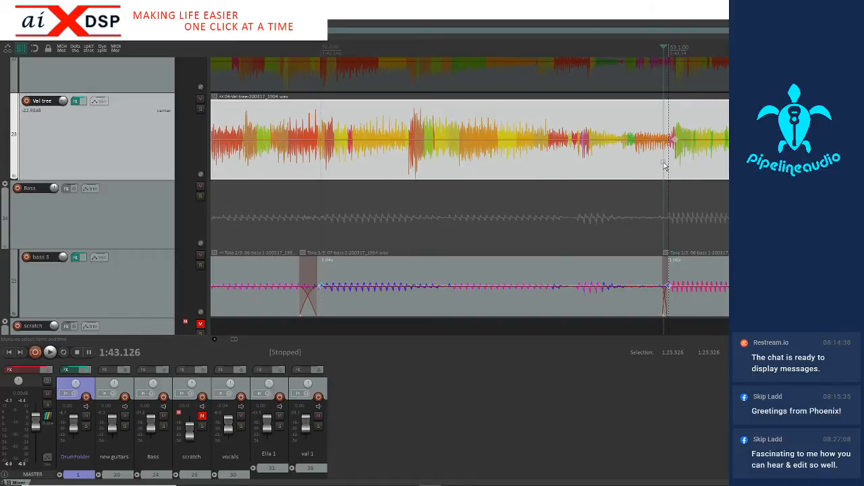
scroll(666, 160, up, 3)
click(605, 163)
scroll(559, 154, up, 4)
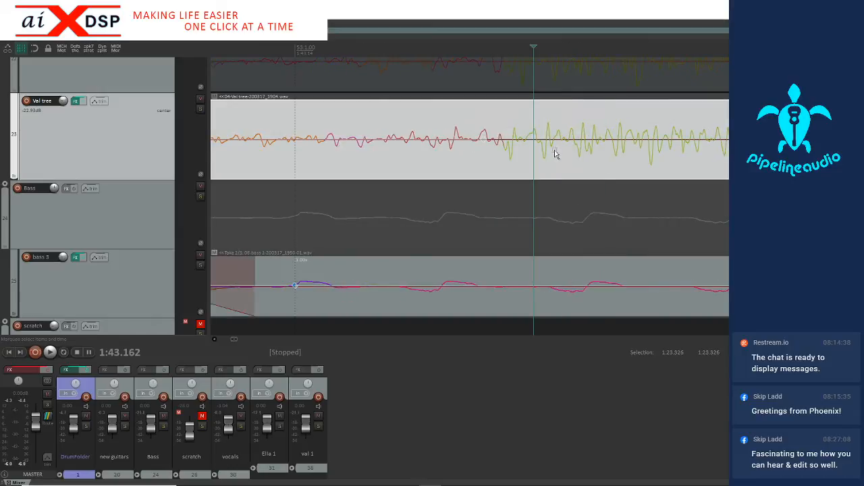
scroll(533, 151, down, 3)
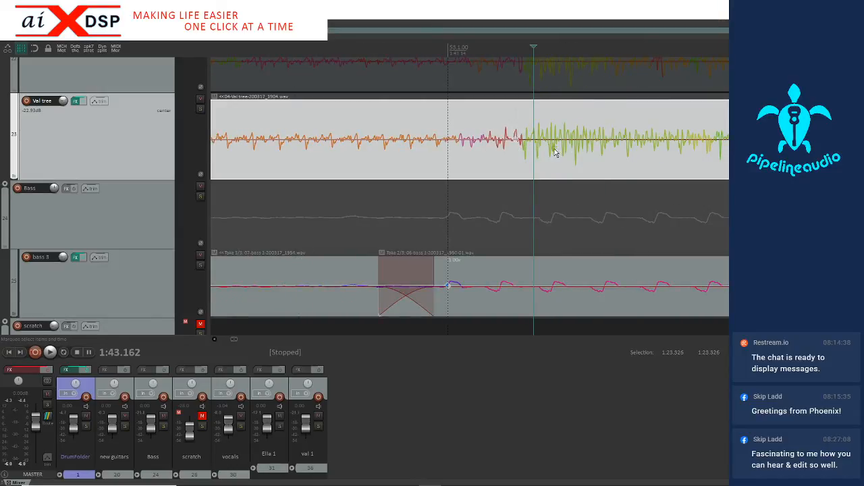
scroll(555, 153, down, 5)
scroll(553, 153, down, 3)
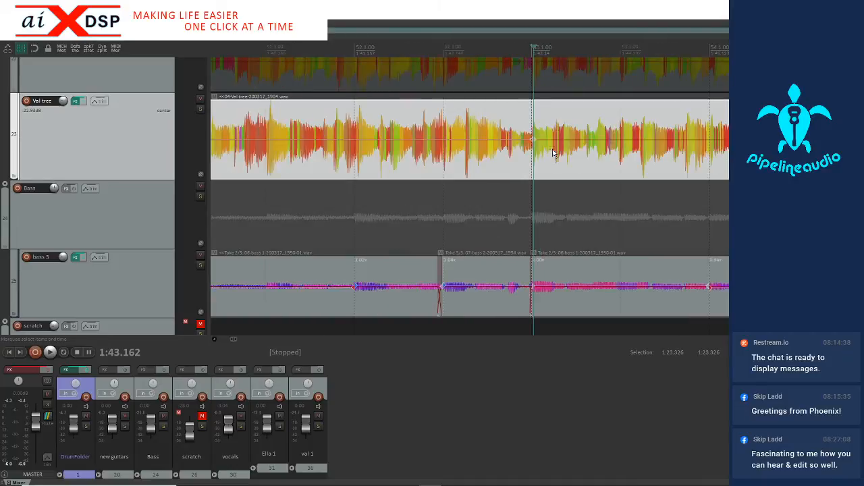
Examine the drum tracks around bar 53, from the room and crash mics up to the snare and kick
scroll(130, 160, up, 8)
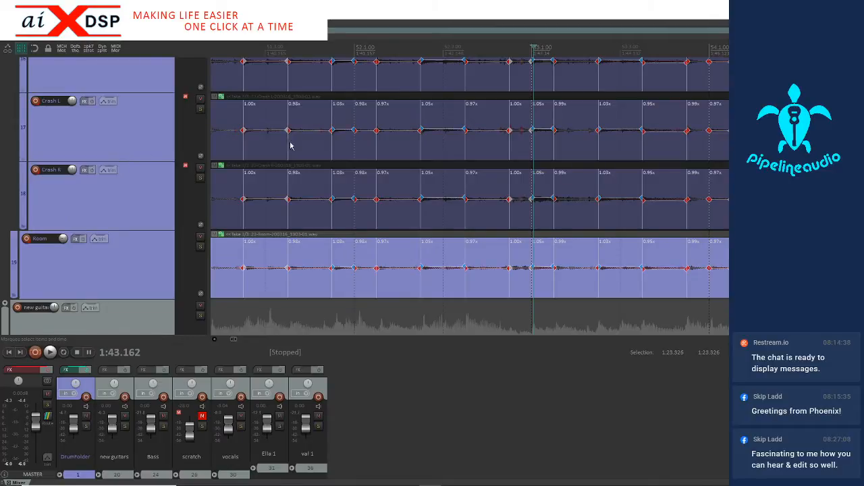
scroll(556, 199, up, 5)
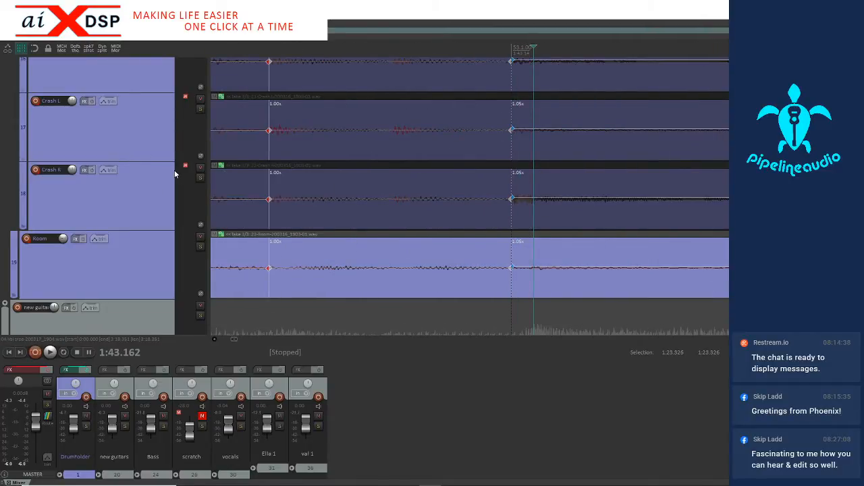
scroll(149, 174, up, 3)
scroll(529, 173, down, 10)
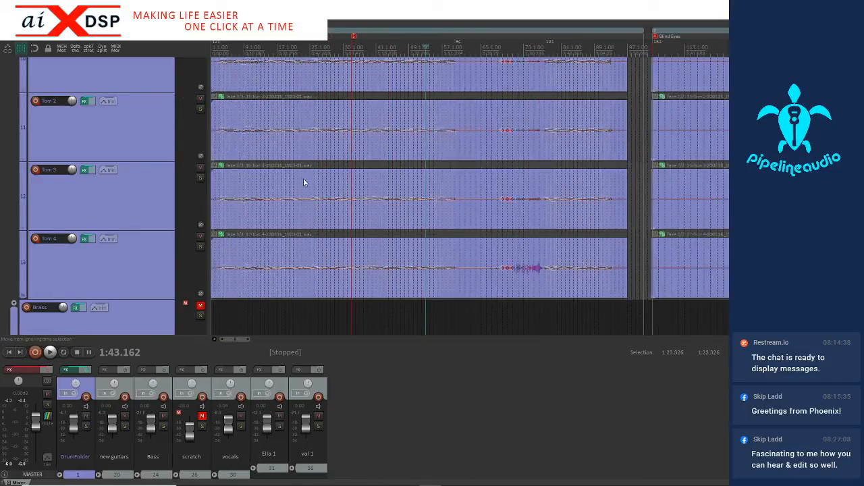
scroll(128, 199, up, 5)
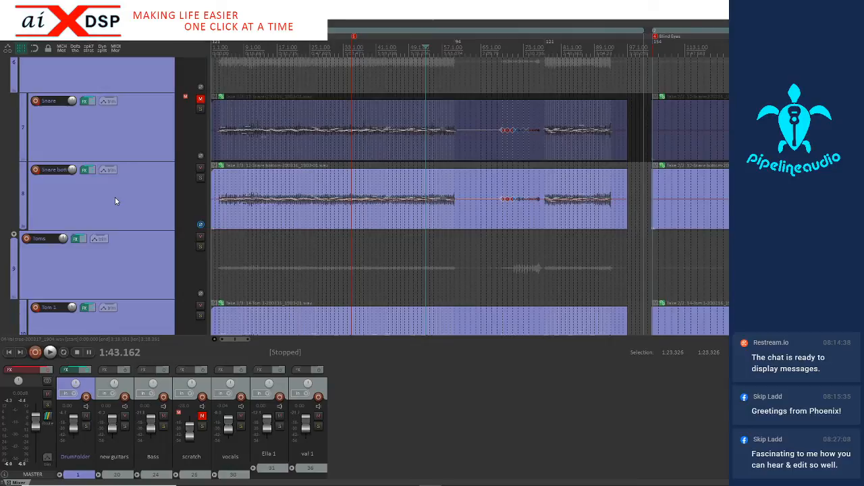
scroll(114, 200, up, 2)
scroll(296, 134, up, 6)
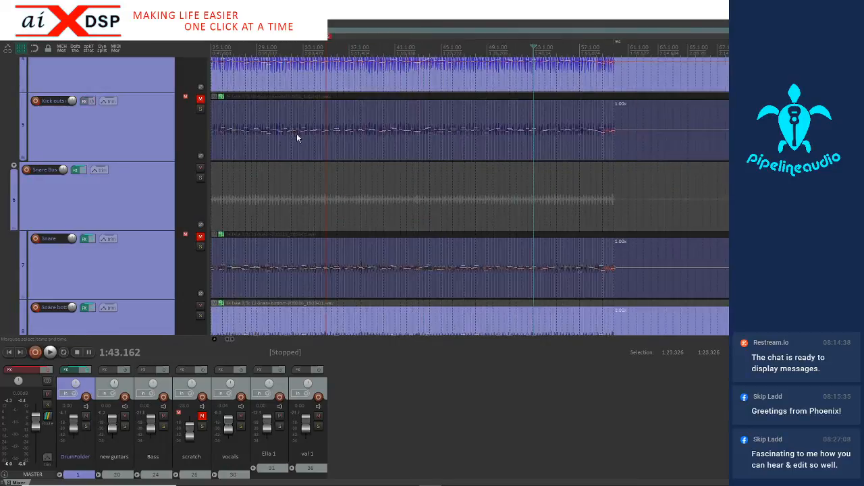
Temporarily unmute the outside kick track to inspect its hit at bar 53, and return to the third guitar
click(199, 98)
scroll(463, 148, up, 6)
scroll(517, 143, up, 4)
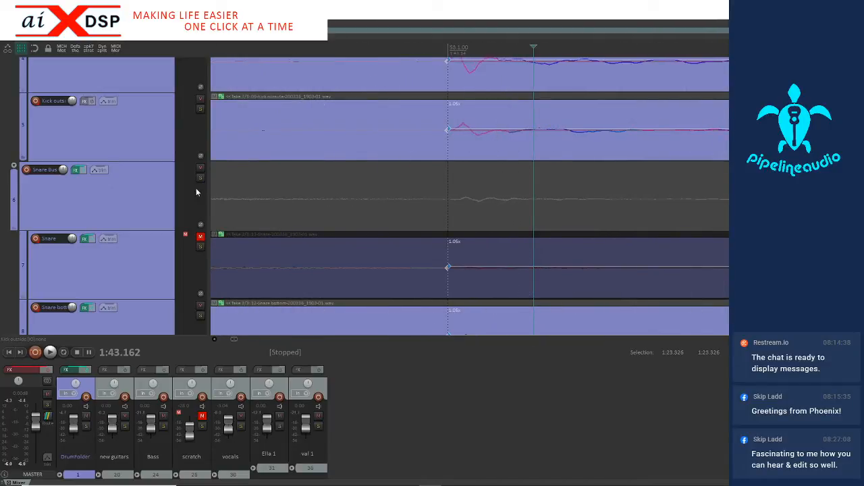
scroll(146, 189, down, 8)
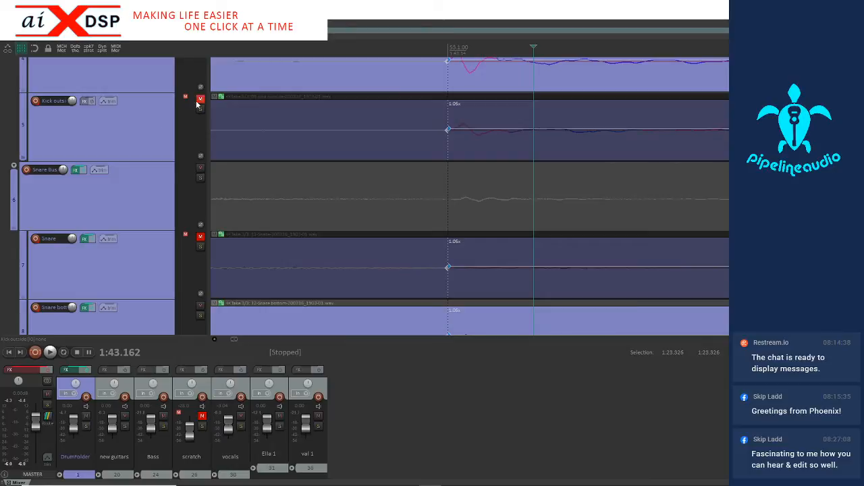
scroll(144, 194, down, 1)
scroll(402, 210, down, 6)
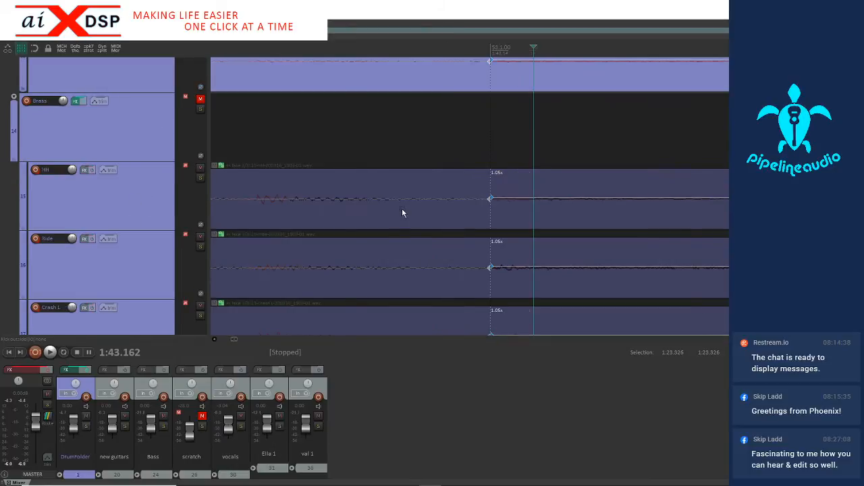
scroll(161, 243, down, 6)
click(121, 257)
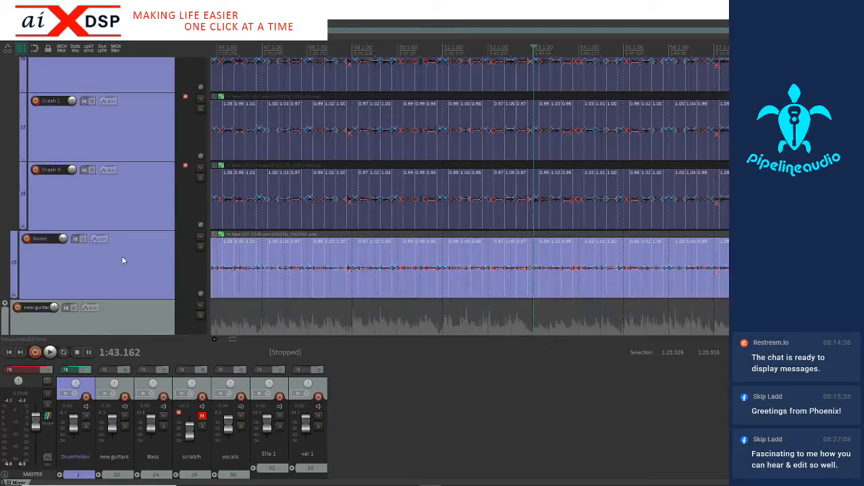
scroll(122, 260, down, 1)
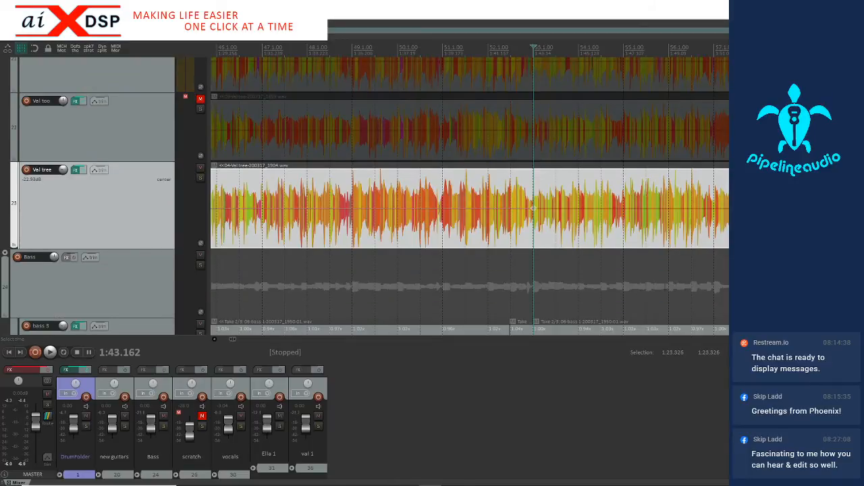
Play from just before bar 53 towards the ending, and add a stretch marker on the third guitar's hit at 1:57.080, just after bar 60
click(525, 233)
key(space)
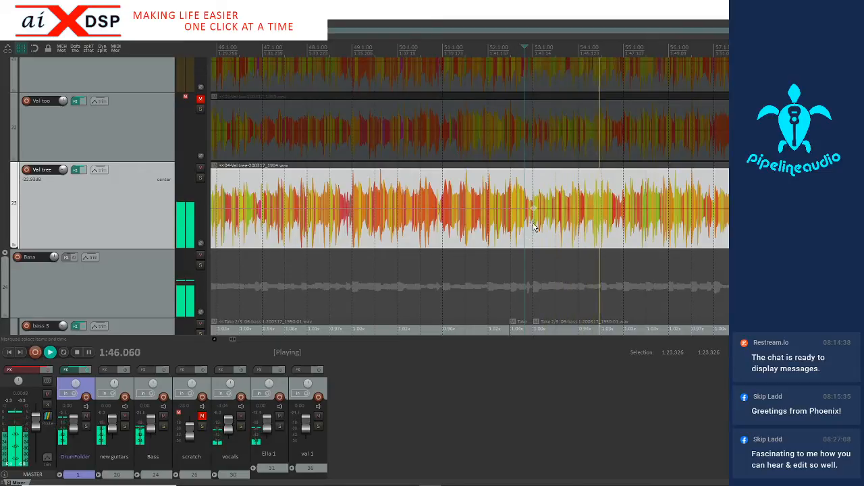
scroll(533, 226, down, 2)
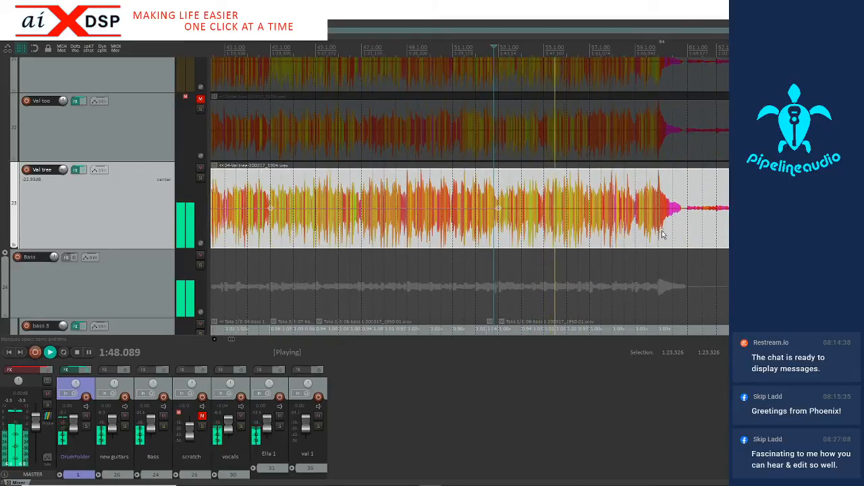
scroll(655, 233, up, 6)
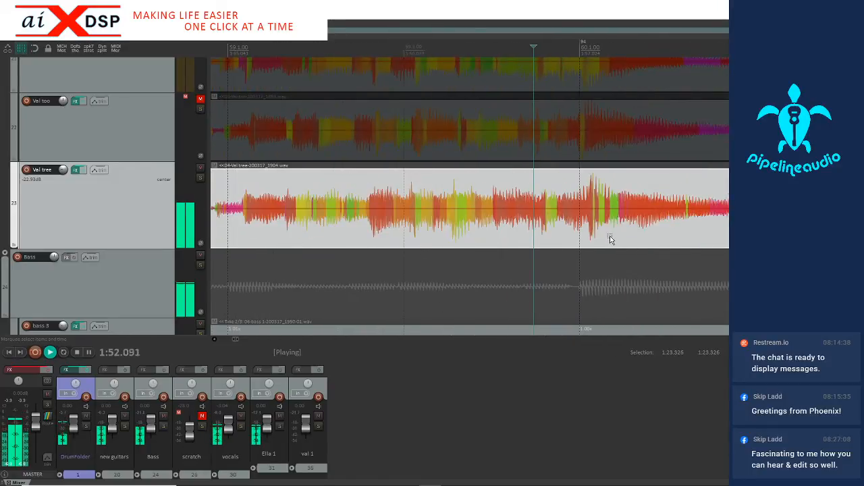
scroll(600, 237, down, 1)
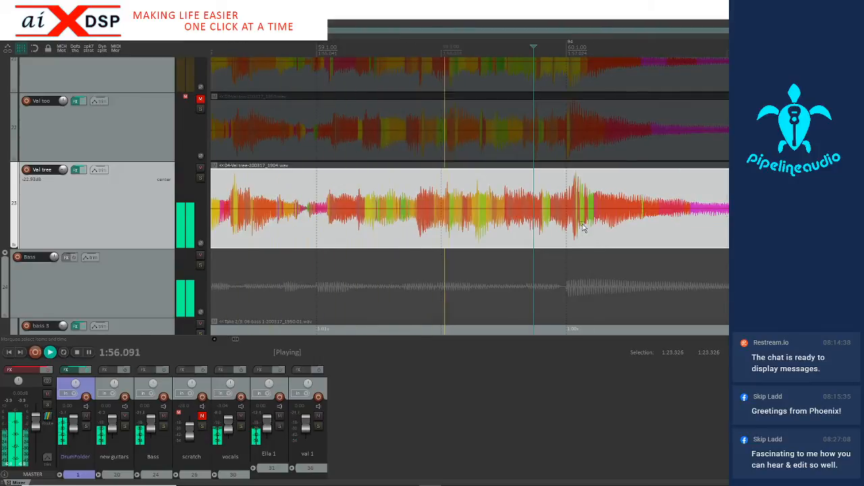
click(573, 240)
key(space)
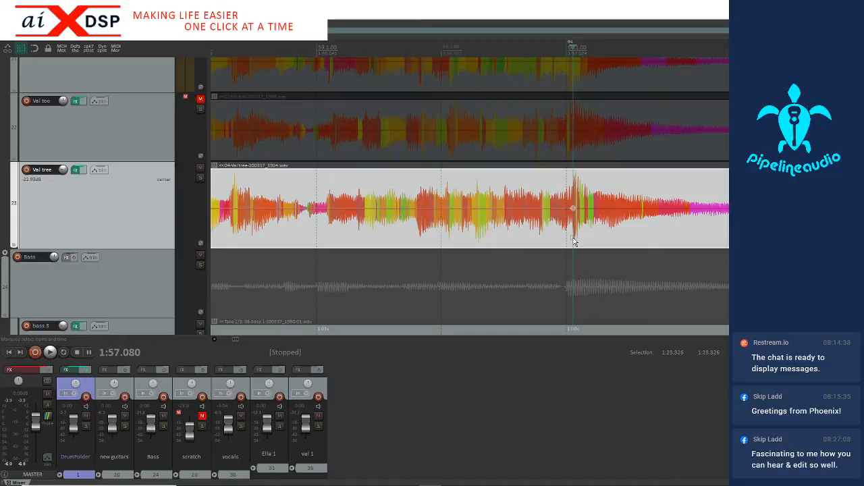
Play the ending from the bar 60 hit, and place the edit cursor at 1:59.610 where the third guitar resumes after bar 61
scroll(574, 241, down, 4)
key(space)
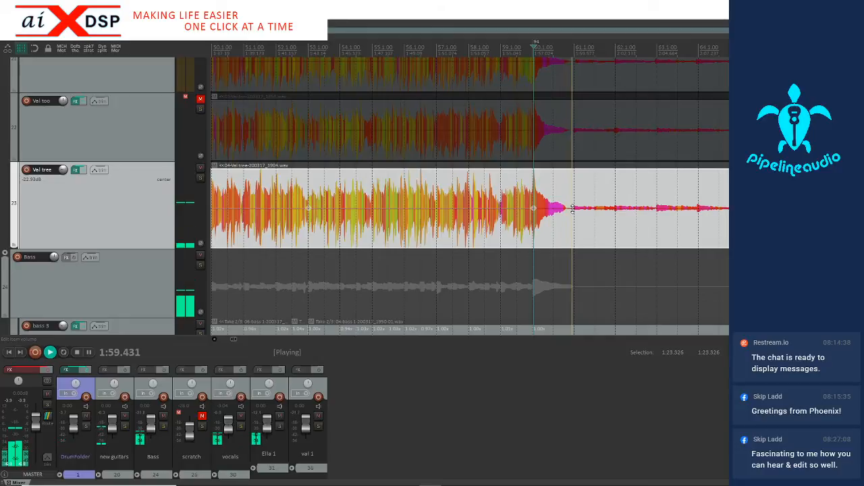
key(space)
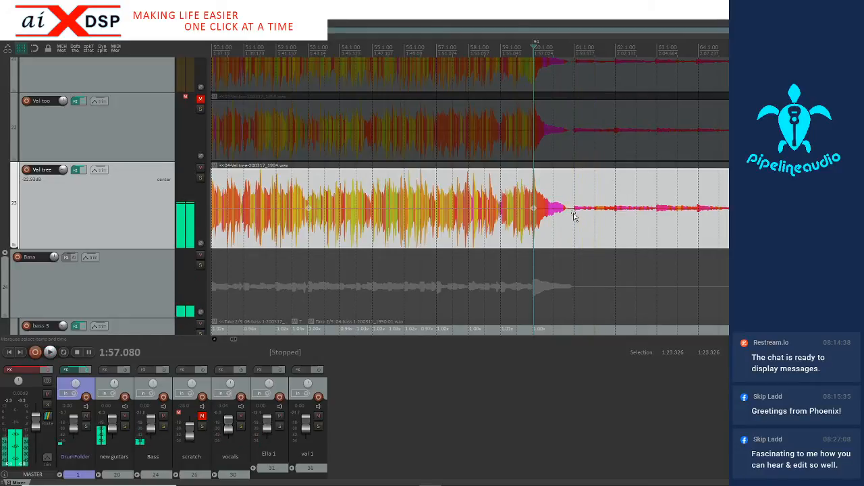
click(574, 216)
scroll(564, 219, up, 4)
click(546, 219)
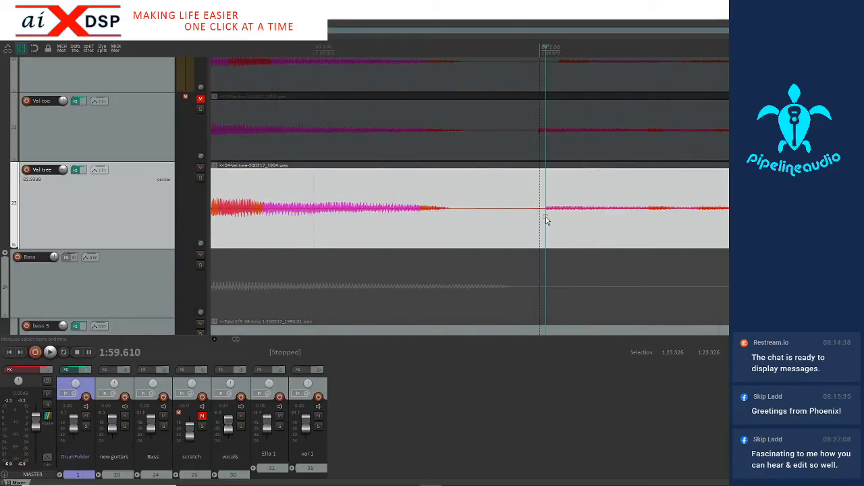
Select the range from 0:03.101 to 1:57.838 across the third guitar and snap its stretch markers to the grid
scroll(513, 229, down, 5)
drag(525, 224, 228, 232)
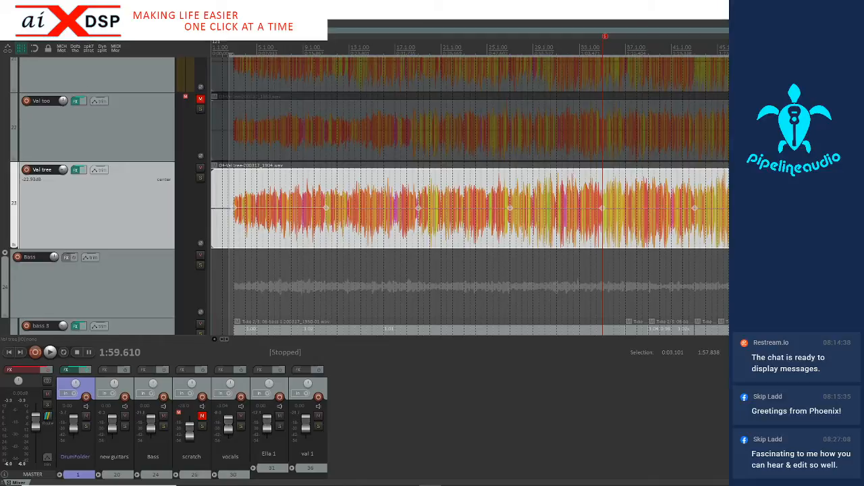
click(21, 14)
click(21, 13)
click(83, 14)
click(83, 14)
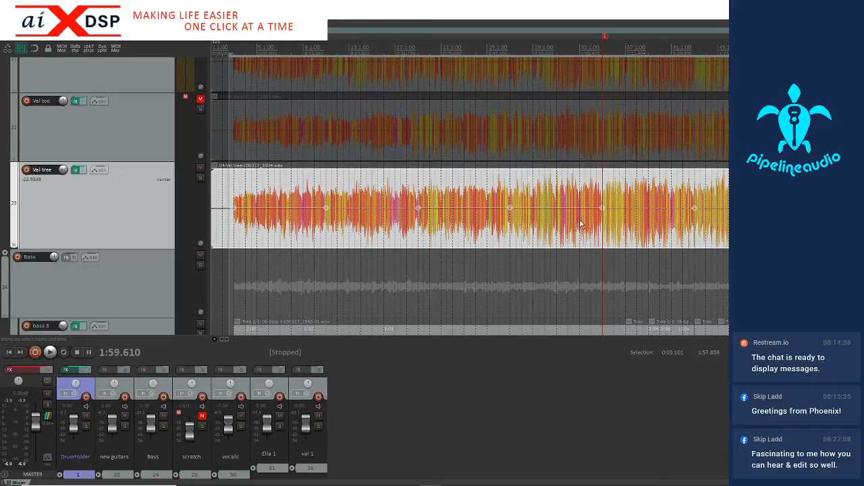
Listen to the third guitar's timing from just before bar 53, and replay the passage leading into bar 55
scroll(577, 223, down, 3)
scroll(482, 235, up, 8)
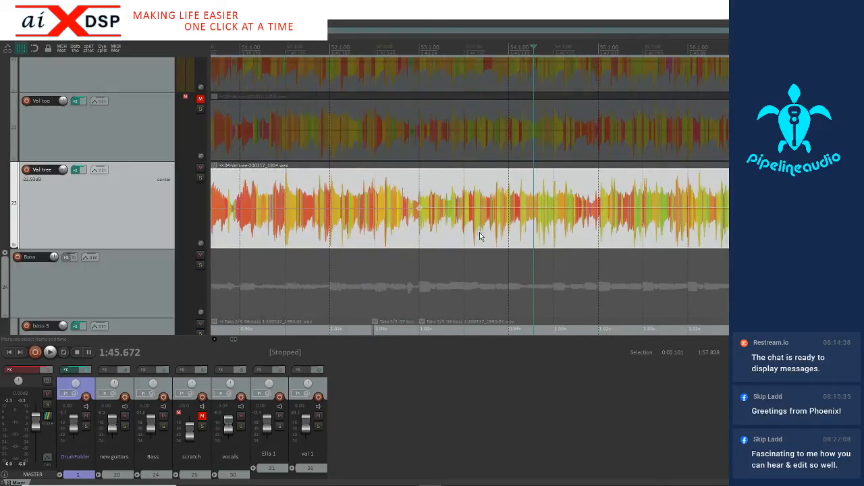
scroll(413, 226, down, 4)
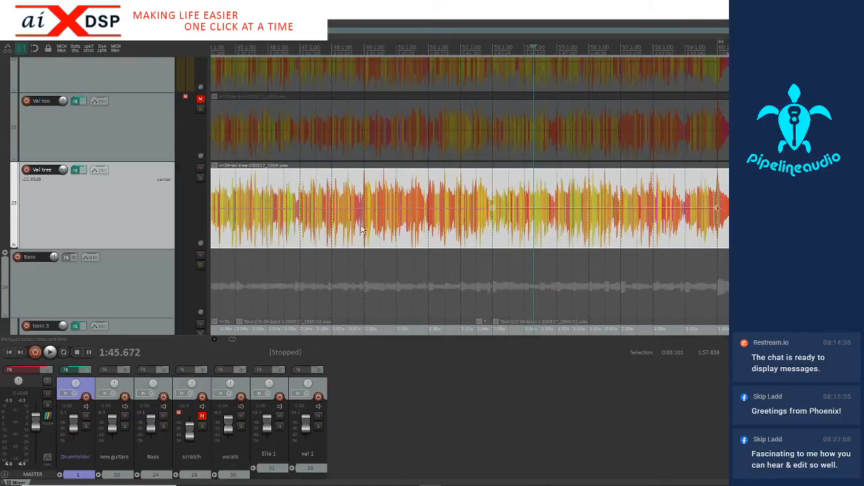
scroll(305, 231, down, 3)
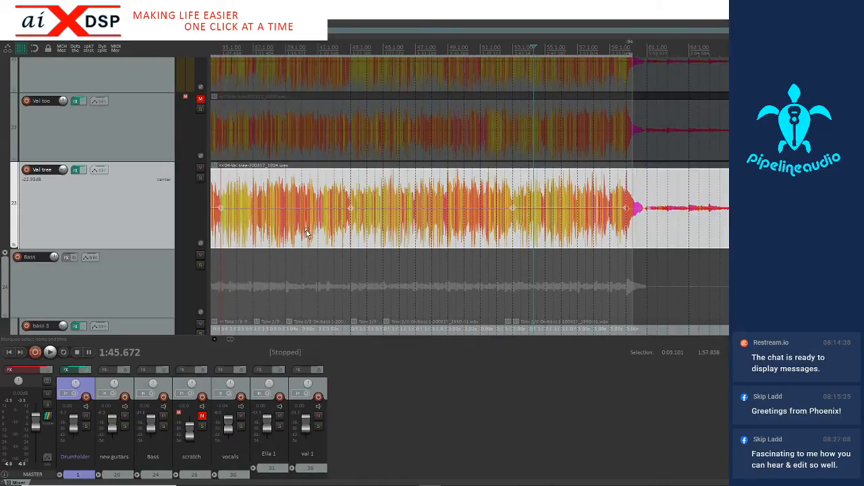
click(500, 230)
key(space)
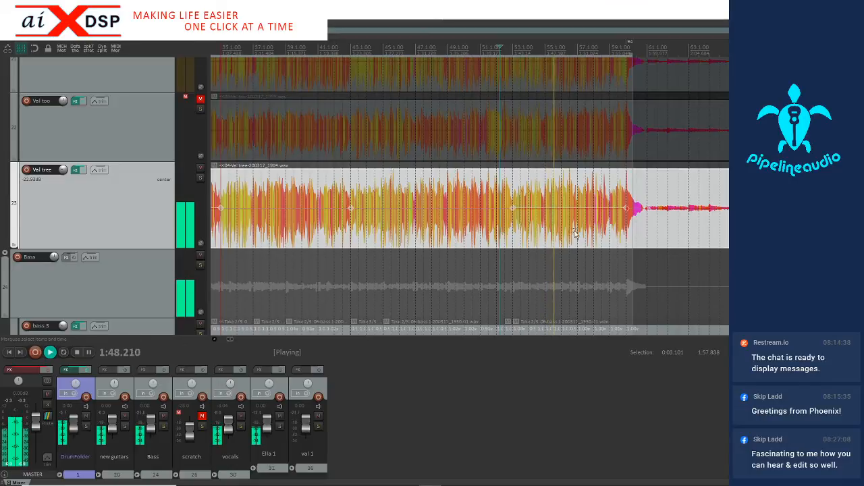
key(space)
scroll(552, 237, up, 5)
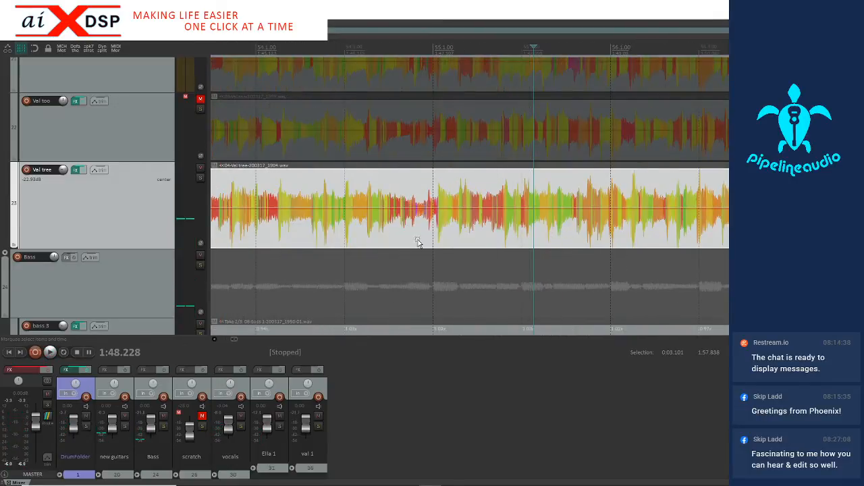
click(352, 237)
key(space)
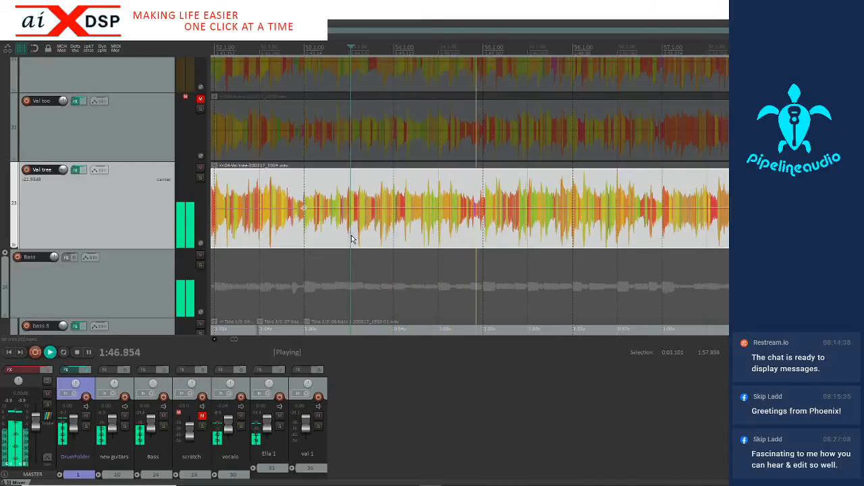
key(space)
Add a stretch marker on the third guitar's attack just after bar 55, near 1:47.145
click(500, 239)
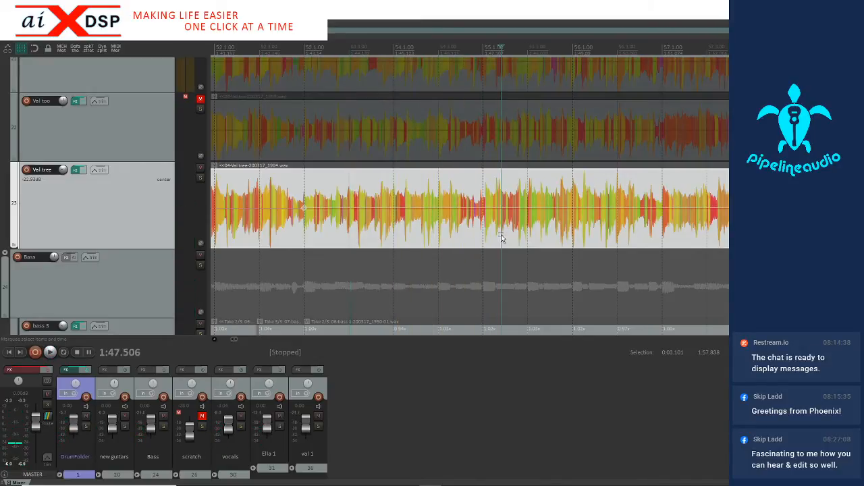
scroll(497, 242, up, 3)
click(485, 238)
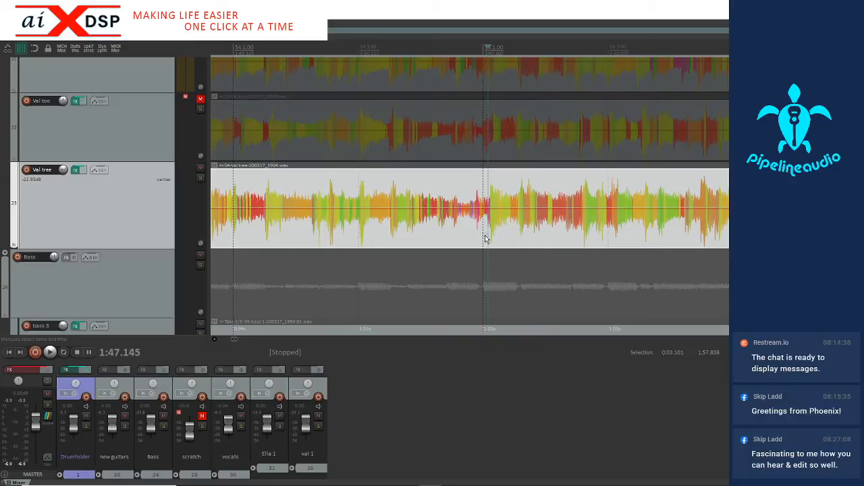
key(Tab)
key(shift+w)
Add a stretch marker on the third guitar's attack at 1:46.132, halfway through bar 54
click(360, 236)
scroll(359, 237, up, 4)
click(538, 231)
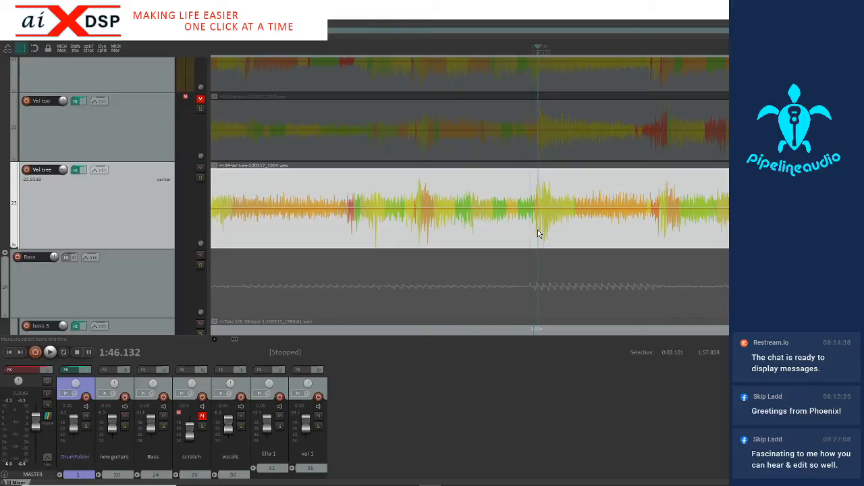
scroll(538, 231, up, 2)
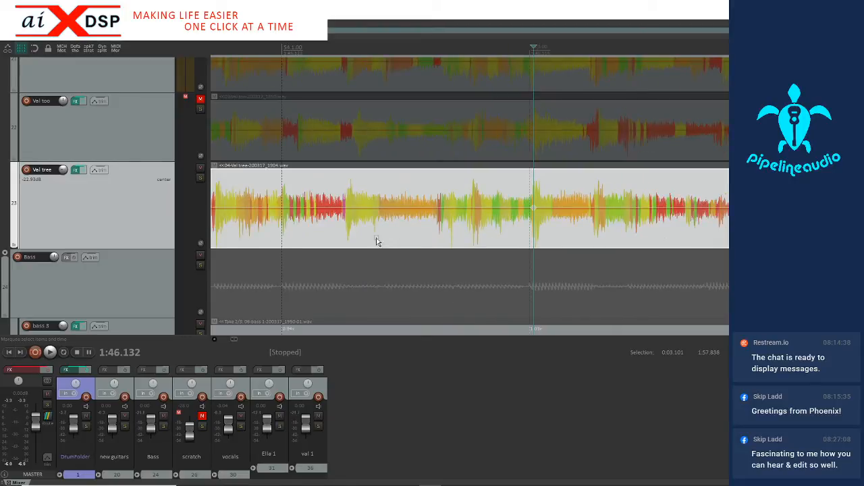
Add a stretch marker on the third guitar's bar 54 attack and reposition it at 1:45.127
click(278, 232)
scroll(284, 230, up, 4)
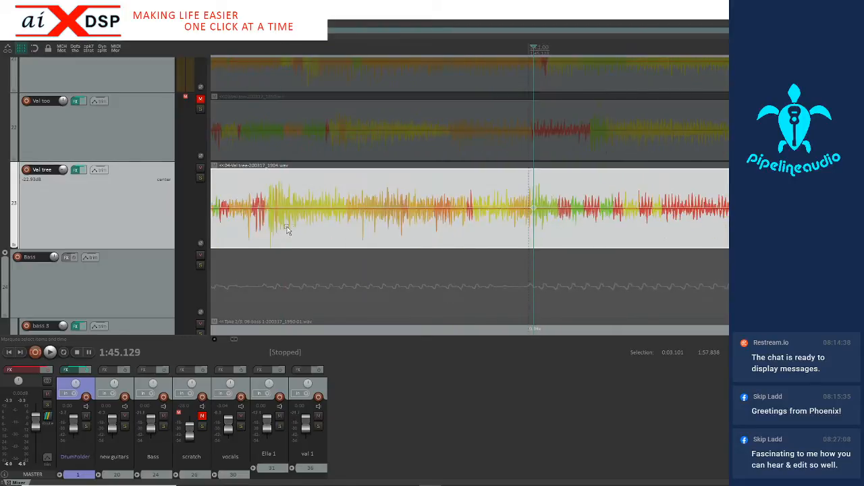
drag(515, 224, 545, 228)
click(532, 225)
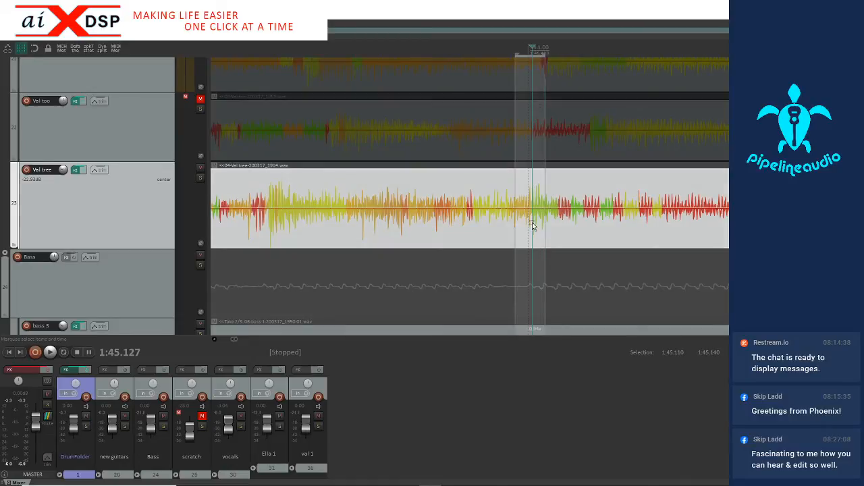
scroll(540, 240, down, 3)
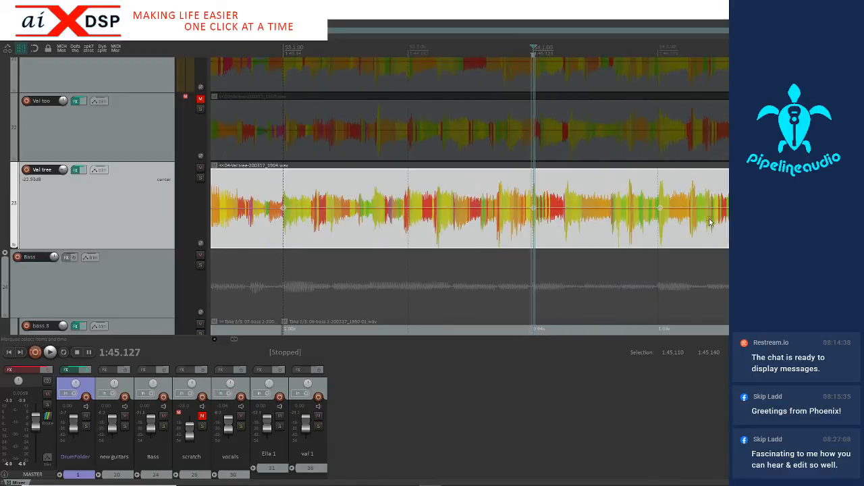
Select 1:46.025 to 1:47.541, snap the third guitar's stretch markers there to the grid, and play from just before bar 54
scroll(725, 223, down, 1)
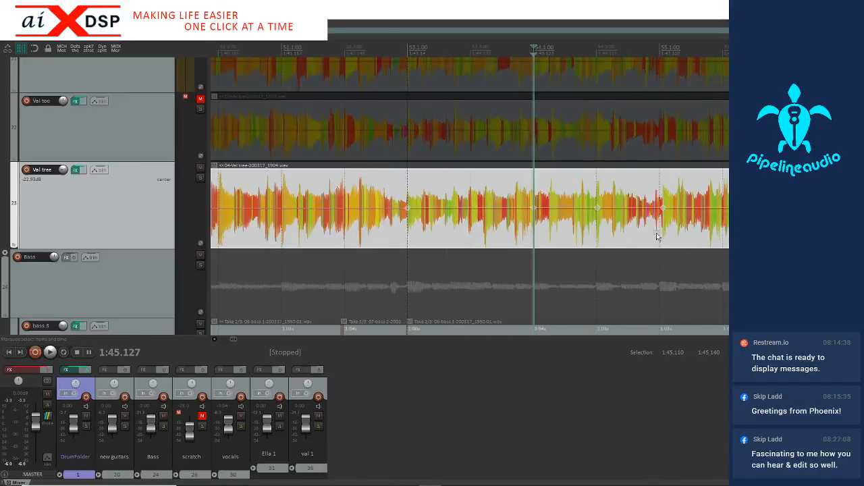
drag(591, 233, 686, 224)
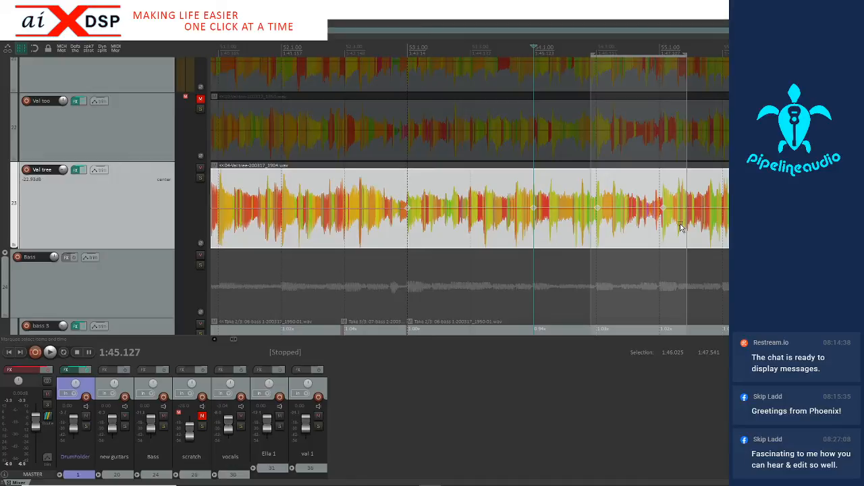
click(510, 231)
key(space)
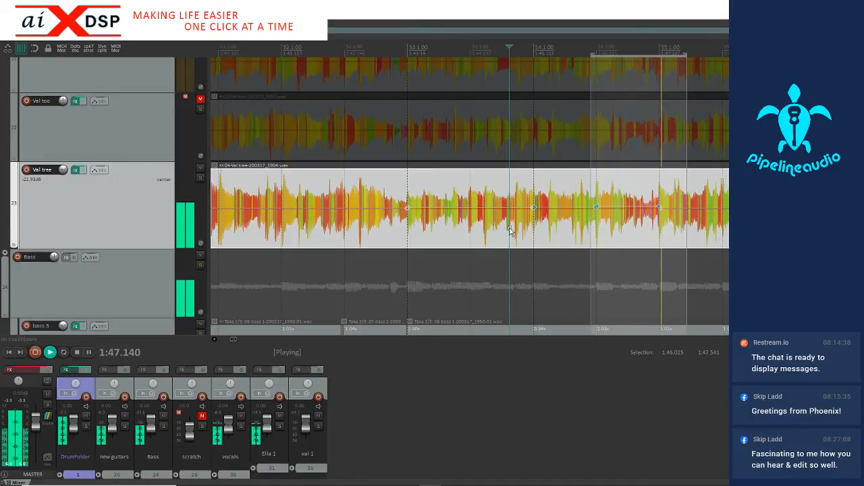
Continue listening past bar 56, and add a stretch marker on the third guitar's attack at 1:51.048, just before bar 57
click(778, 230)
scroll(778, 230, up, 4)
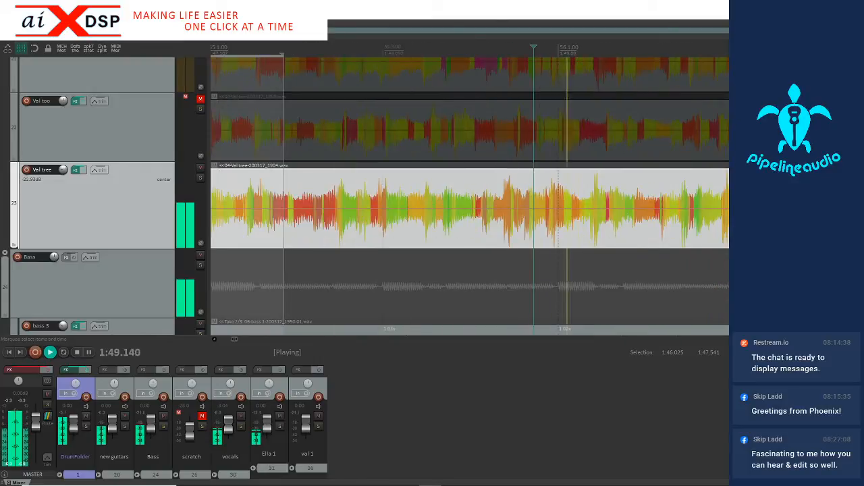
key(space)
click(723, 230)
scroll(716, 231, up, 3)
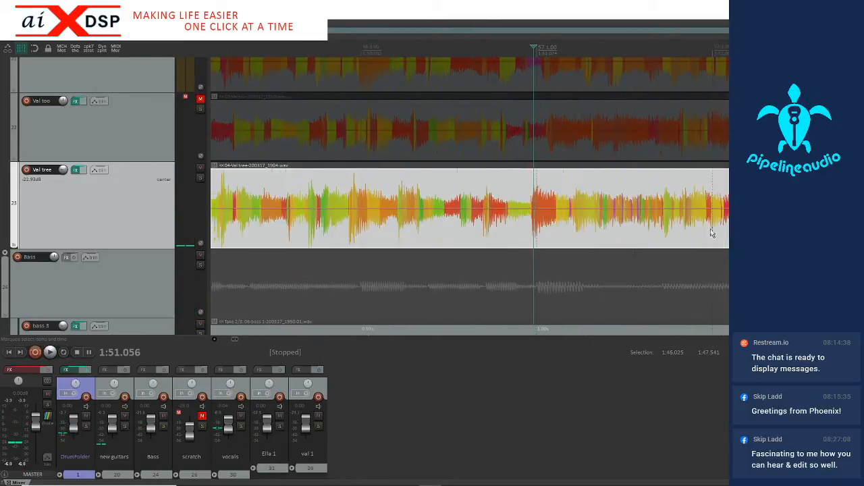
click(532, 236)
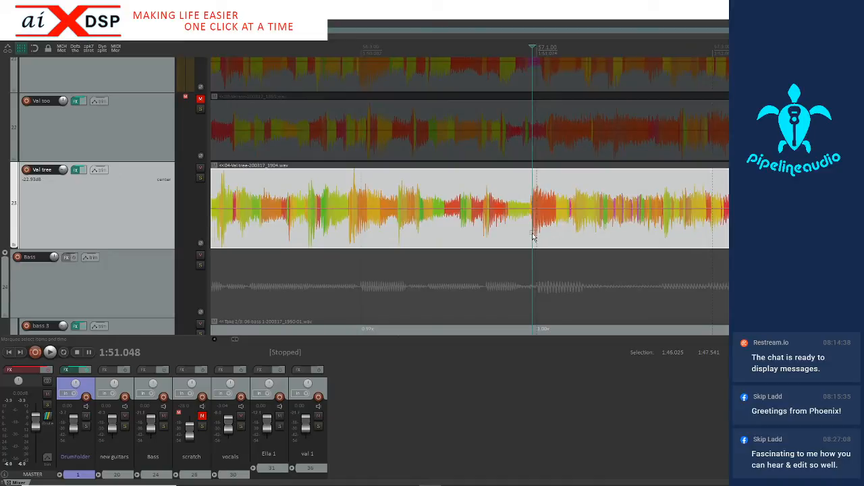
Add a stretch marker at 1:50.020 on the third guitar and snap it to the grid with 1:49.688 to 1:50.473 selected
click(349, 243)
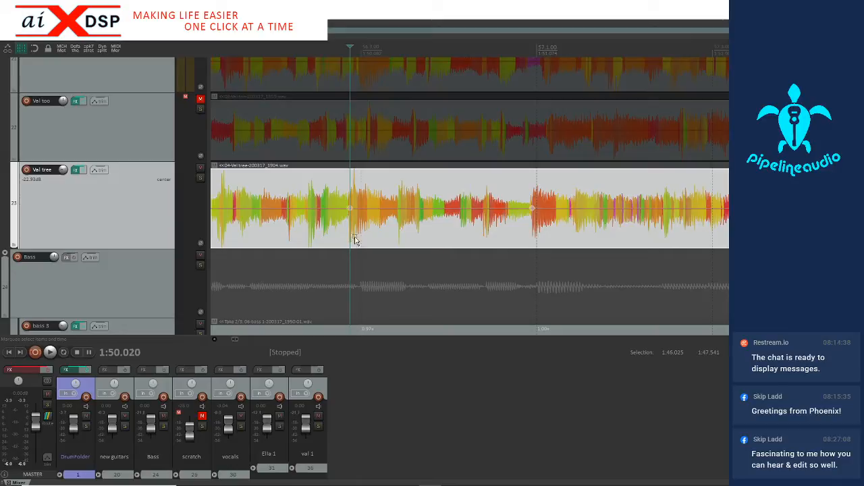
scroll(358, 236, down, 3)
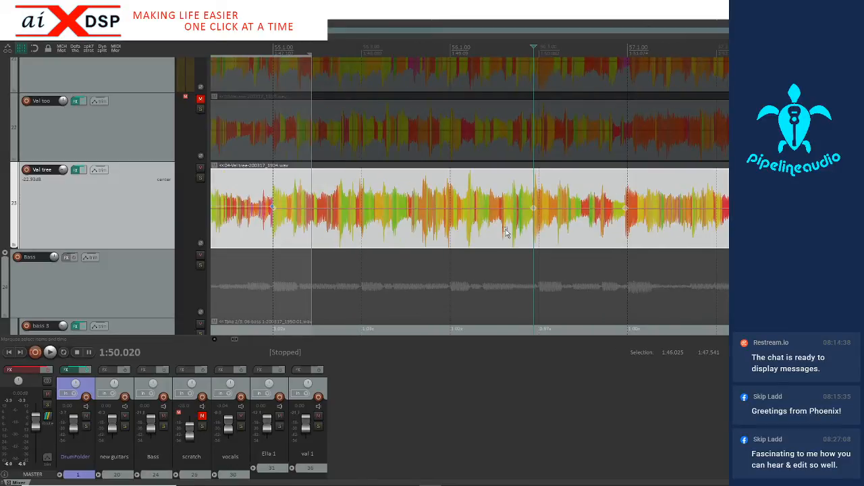
drag(504, 230, 575, 229)
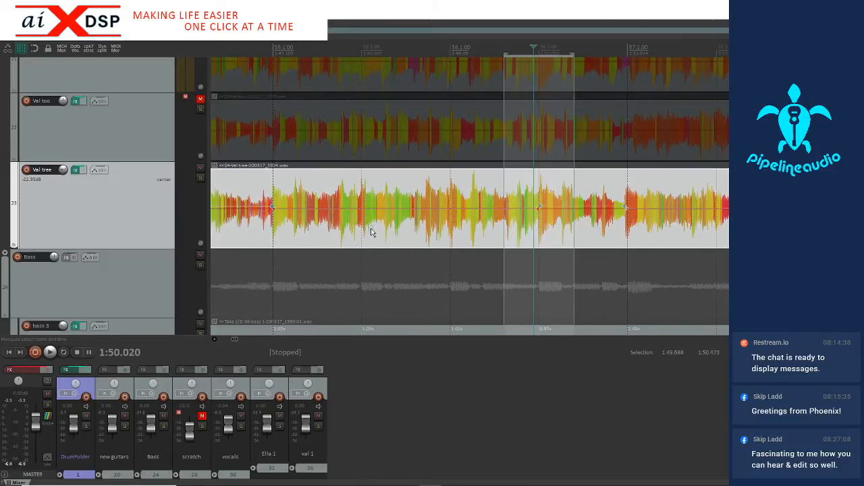
Play the corrected passage from 1:46.724, just before bar 55, to check the third guitar's timing, and replay it
click(238, 234)
key(space)
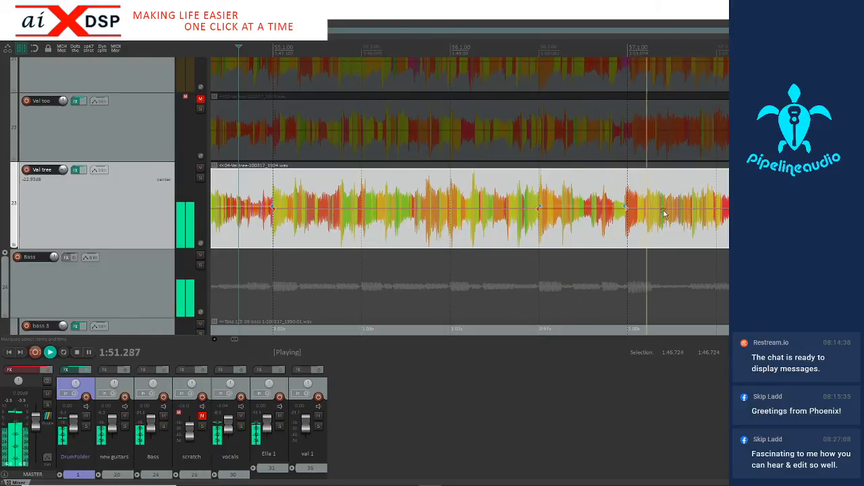
key(space)
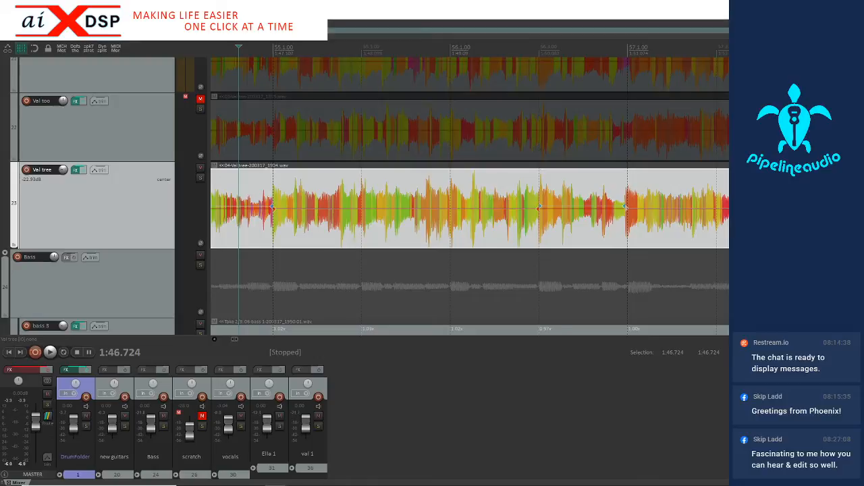
key(space)
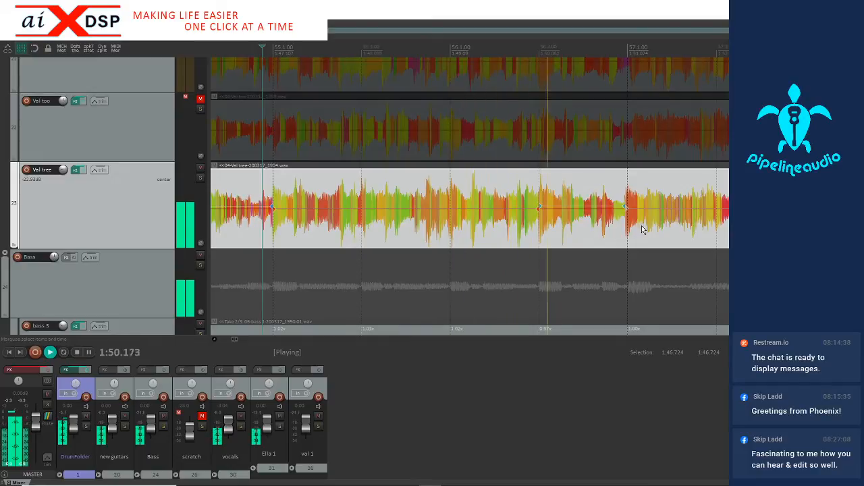
Continue listening from bar 56 into the quiet section past 2:08, and stop playback
scroll(635, 231, down, 2)
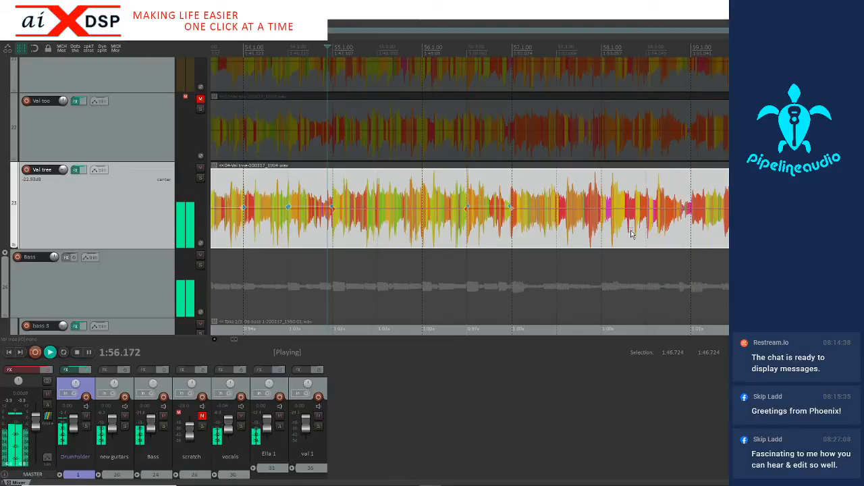
scroll(632, 234, down, 2)
scroll(626, 234, down, 3)
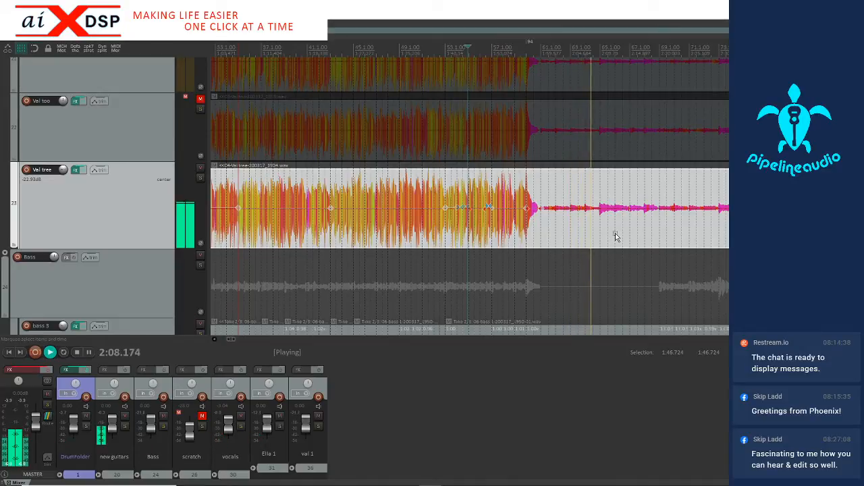
key(space)
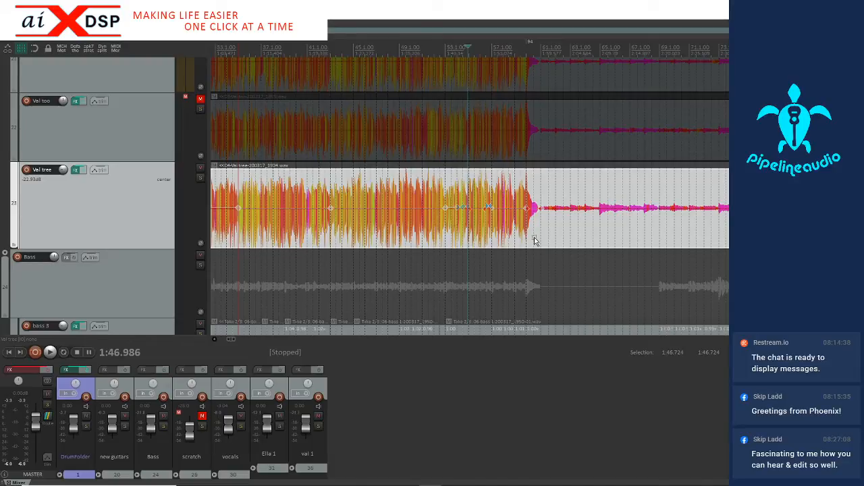
Enlarge the waveforms and add stretch markers on the third guitar's attacks at bar 61 and at 2:09.733, just before bar 65
click(538, 236)
scroll(538, 237, up, 3)
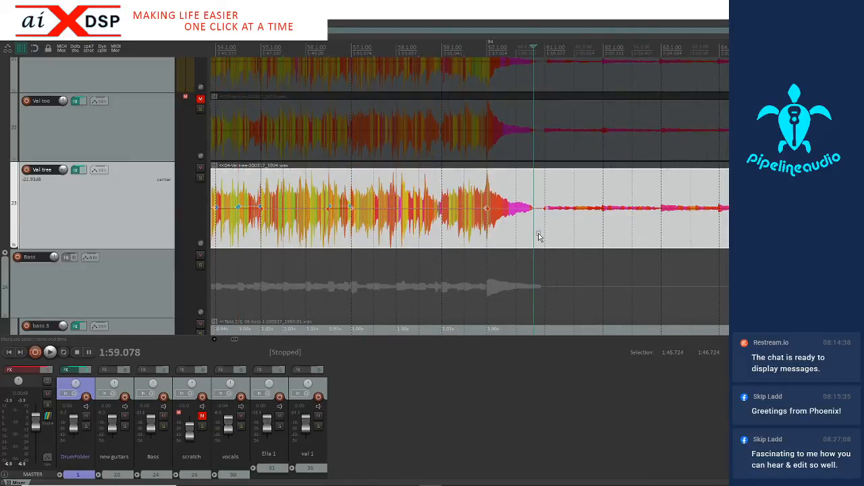
key(shift+Up)
key(shift+Up)
key(shift+Up)
key(shift+Up)
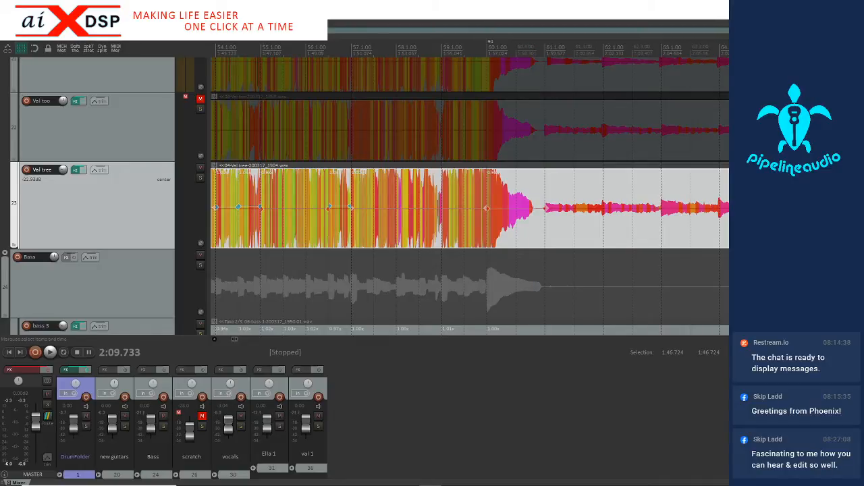
scroll(636, 232, up, 5)
scroll(636, 232, down, 3)
scroll(433, 230, down, 3)
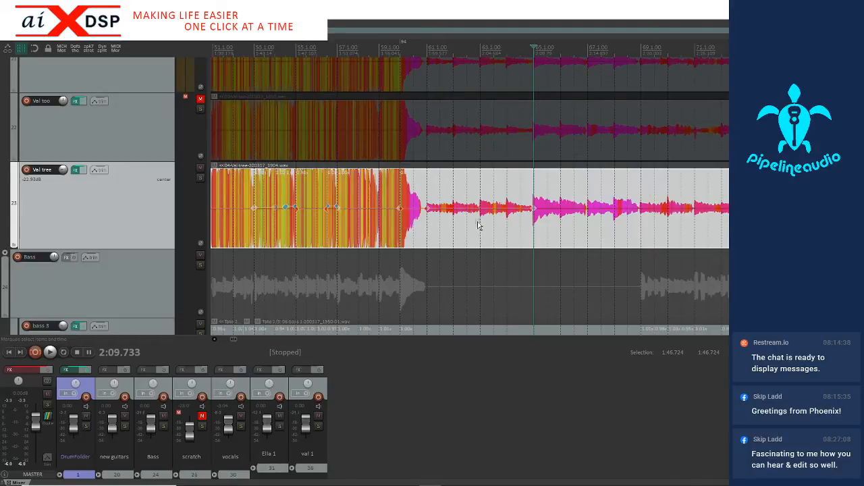
Add stretch markers on the third guitar's attacks at bars 66, 67 (2:14.915), 68 and 69 (2:19.902)
click(614, 234)
scroll(615, 234, up, 3)
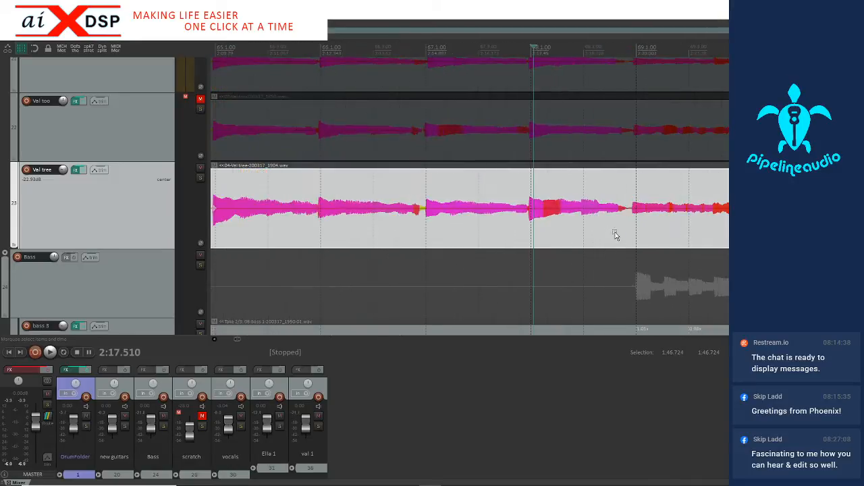
click(295, 232)
click(414, 227)
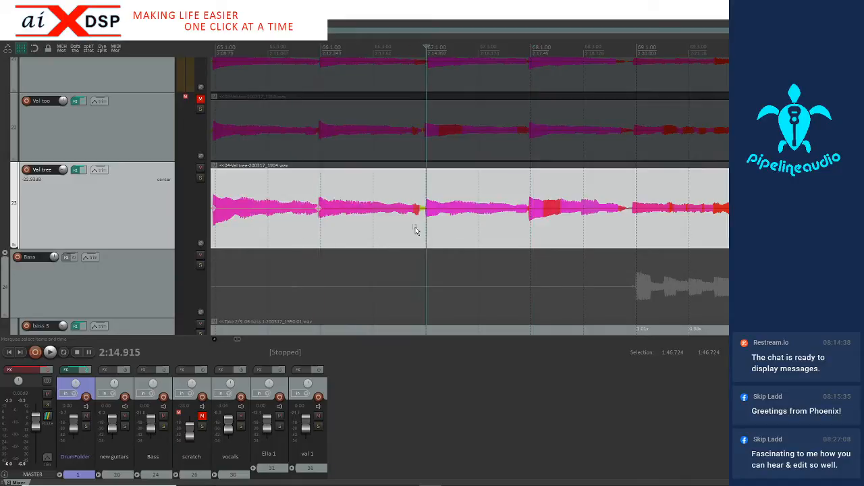
click(530, 226)
click(626, 236)
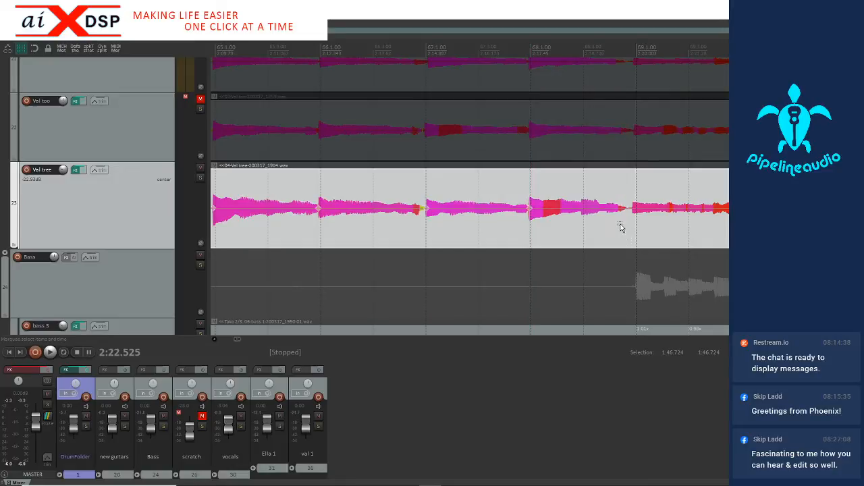
click(633, 222)
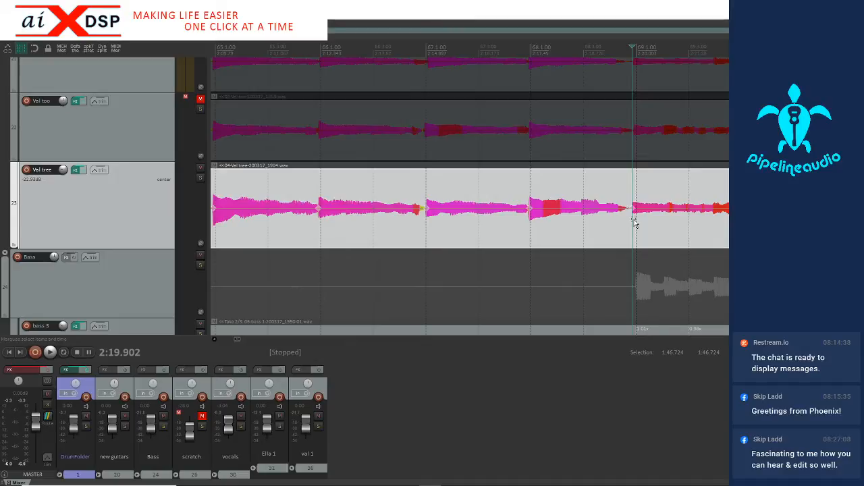
Add stretch markers at bars 70 and 73 (2:30.249), and snap the third guitar's markers from 1:59.342 to 2:27.820 to the grid
scroll(633, 224, down, 3)
click(681, 232)
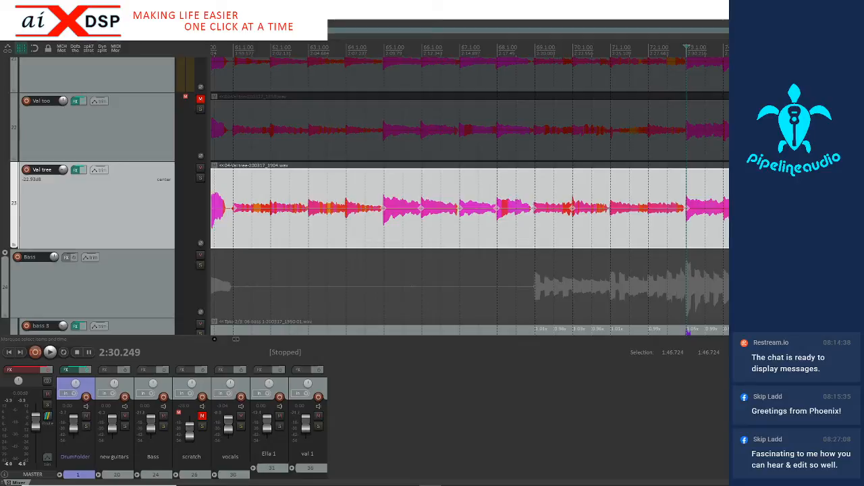
scroll(529, 235, down, 3)
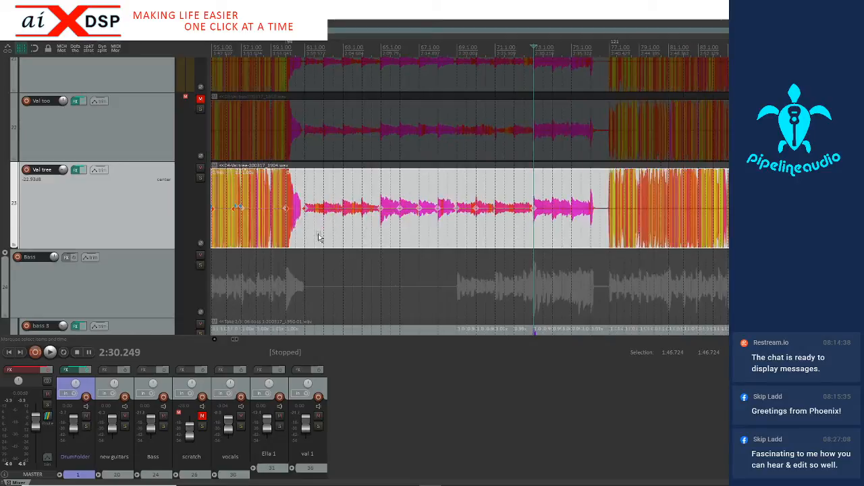
drag(303, 237, 516, 217)
key(q)
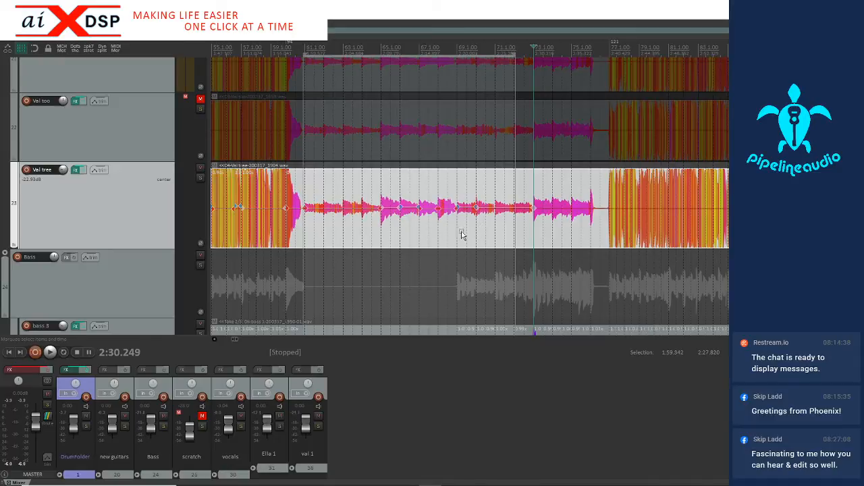
Play the quiet section from just before bar 61 through the re-entry at bar 77 to check the third guitar's timing
click(299, 238)
key(space)
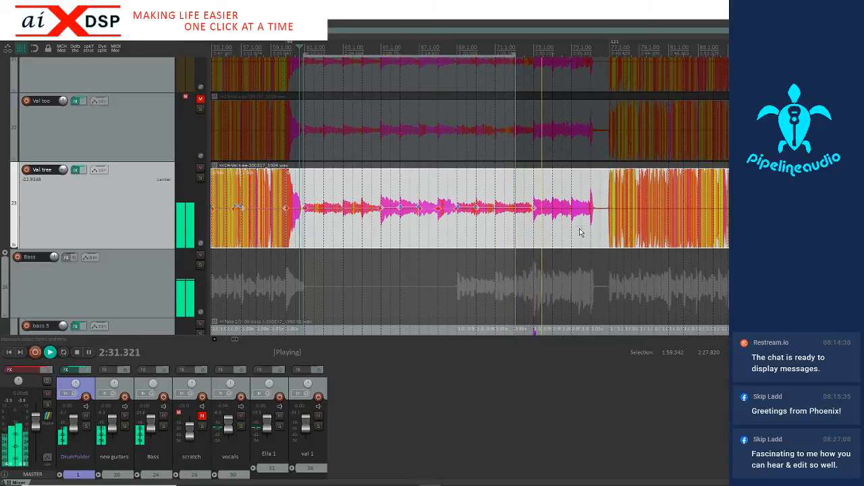
scroll(578, 232, up, 3)
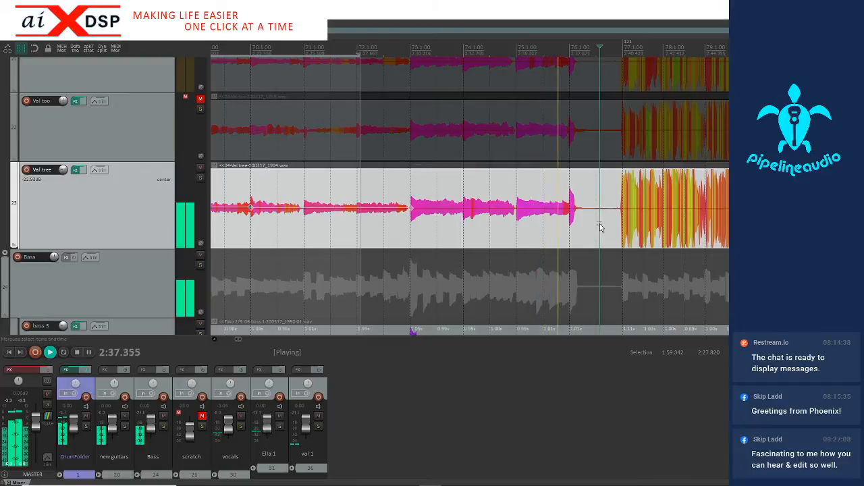
scroll(599, 228, up, 3)
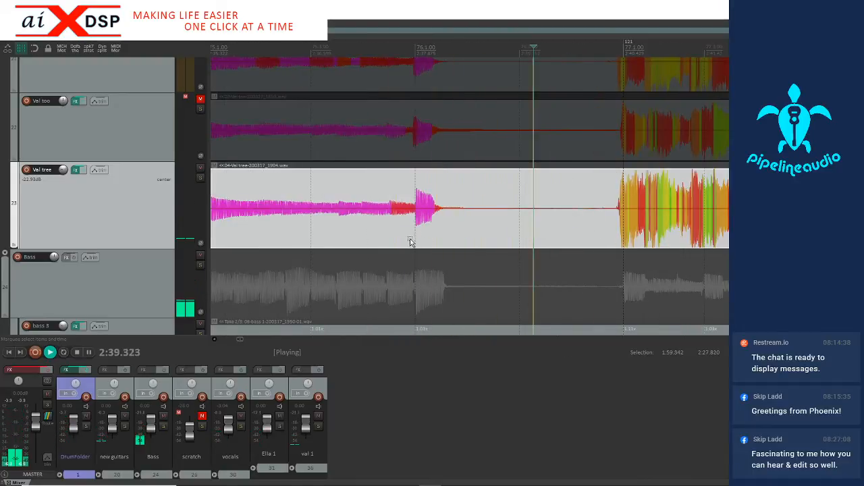
key(space)
Split the third guitar item in the silent gap before bar 77 and add a stretch marker on the re-entry attack at 2:40.388
click(502, 233)
key(s)
click(608, 232)
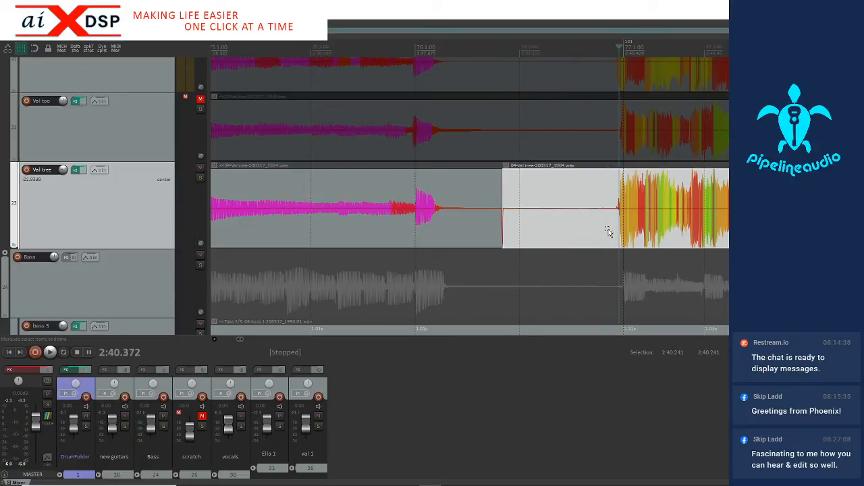
scroll(610, 232, up, 3)
key(Tab)
scroll(547, 229, down, 5)
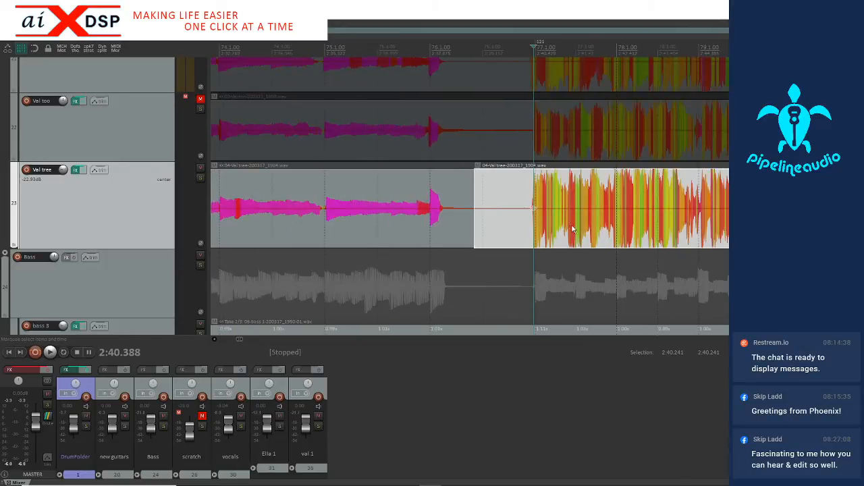
Reduce the waveform height and add a stretch marker on the third guitar's final hit at 3:12.257, just after bar 93
key(shift+Down)
key(shift+Down)
key(shift+Down)
key(shift+Down)
key(shift+Down)
key(shift+Down)
key(shift+Down)
key(shift+Down)
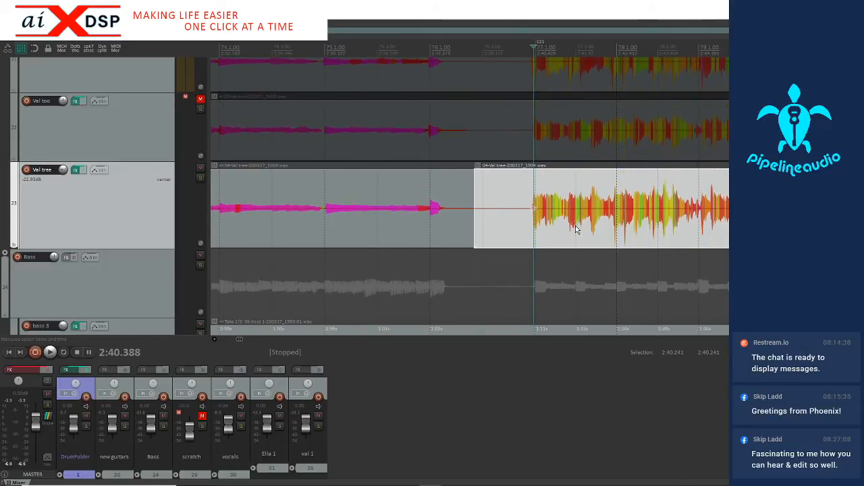
scroll(580, 229, down, 6)
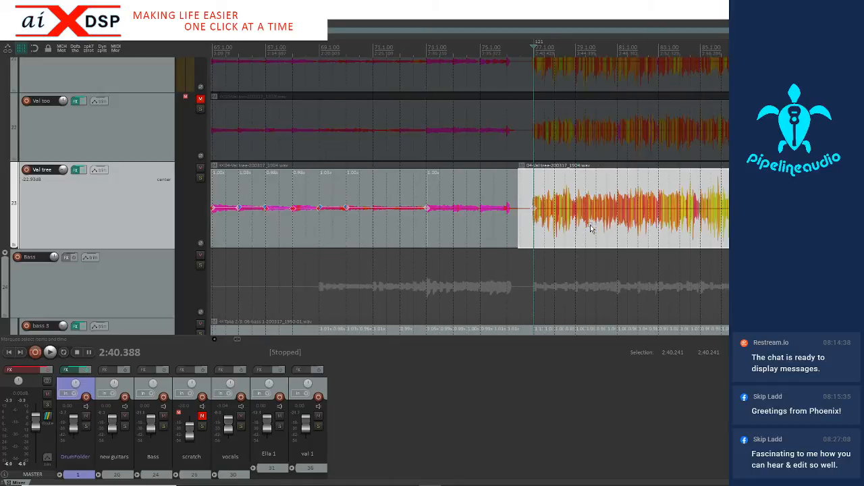
click(613, 228)
click(700, 238)
scroll(681, 243, up, 6)
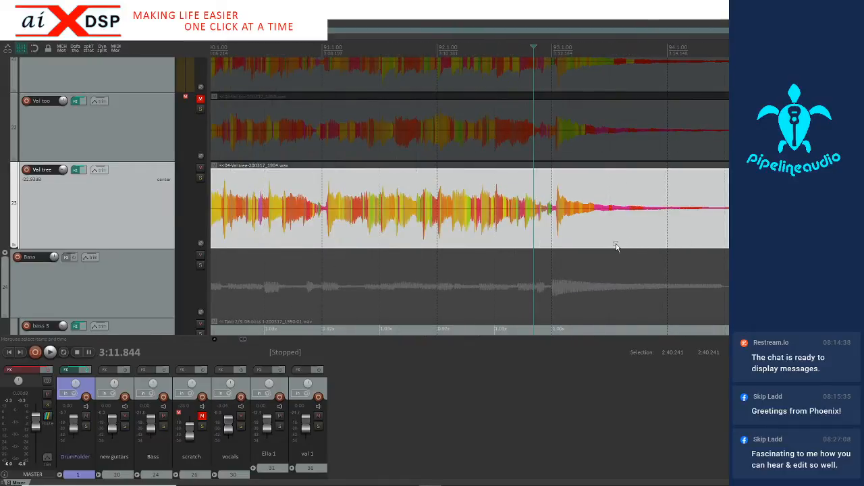
key(Tab)
key(Tab)
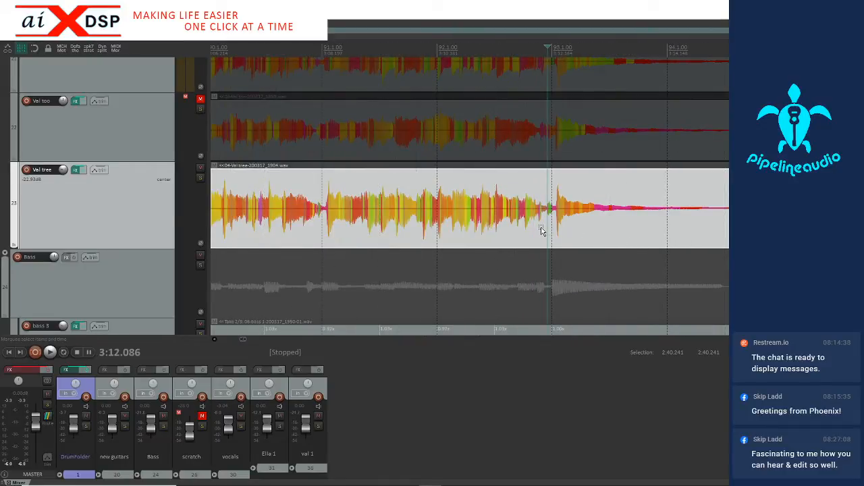
key(Tab)
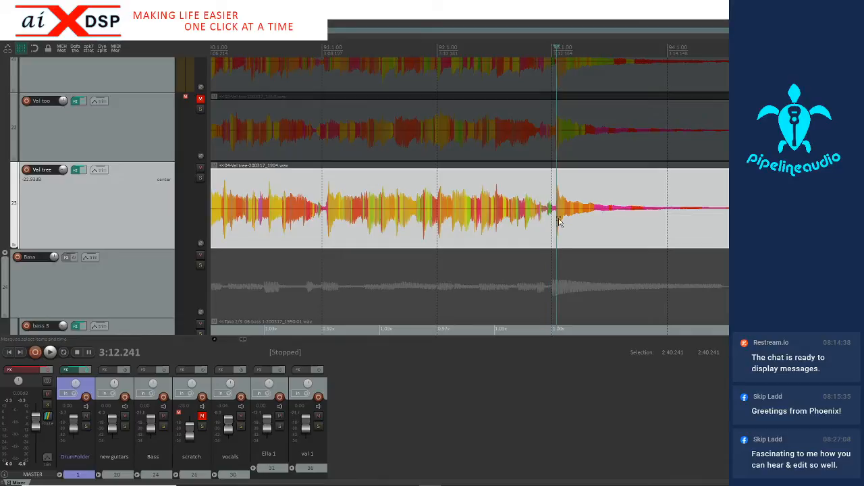
scroll(559, 223, up, 3)
key(Tab)
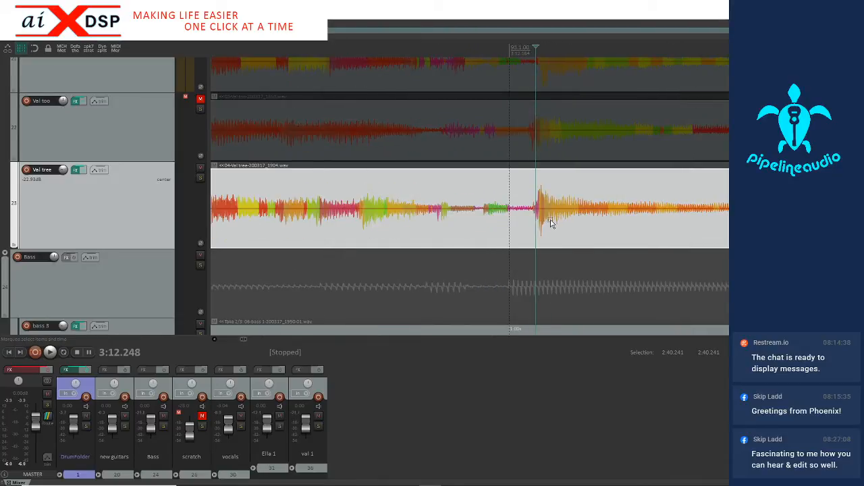
key(Tab)
scroll(536, 227, down, 5)
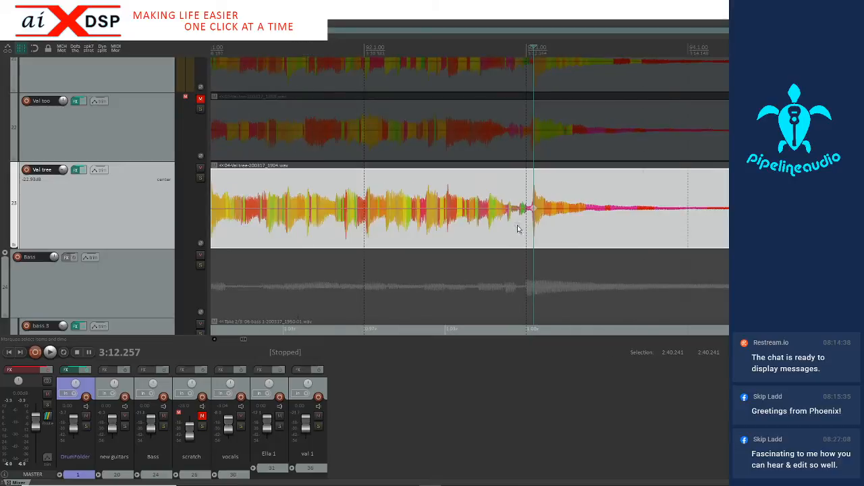
Play the final section from just before bar 77 past bar 84 to check the third guitar's timing, and stop playback
click(407, 231)
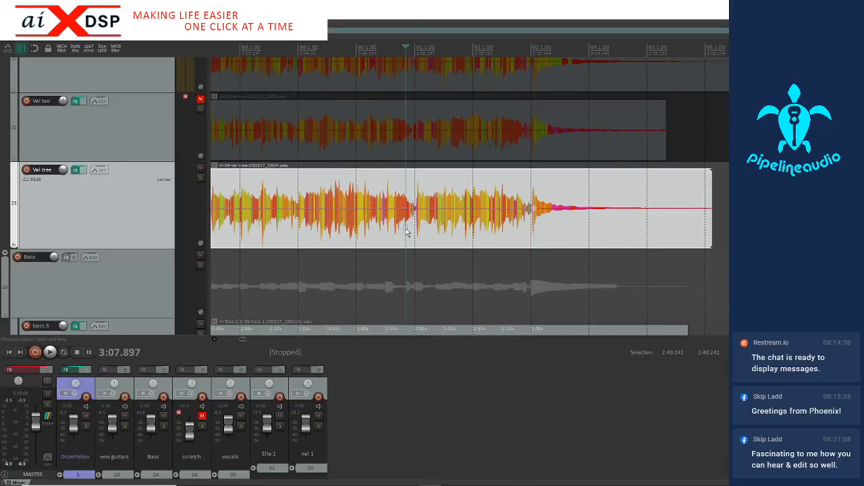
scroll(405, 233, down, 6)
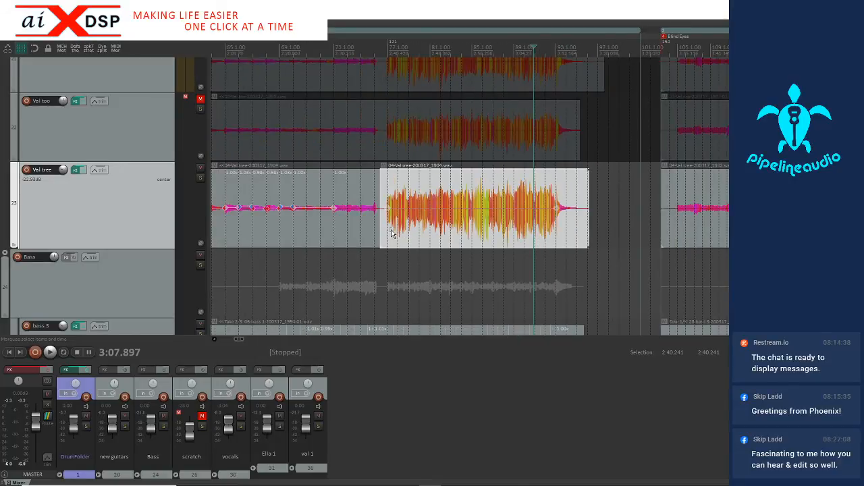
click(391, 233)
scroll(432, 227, up, 4)
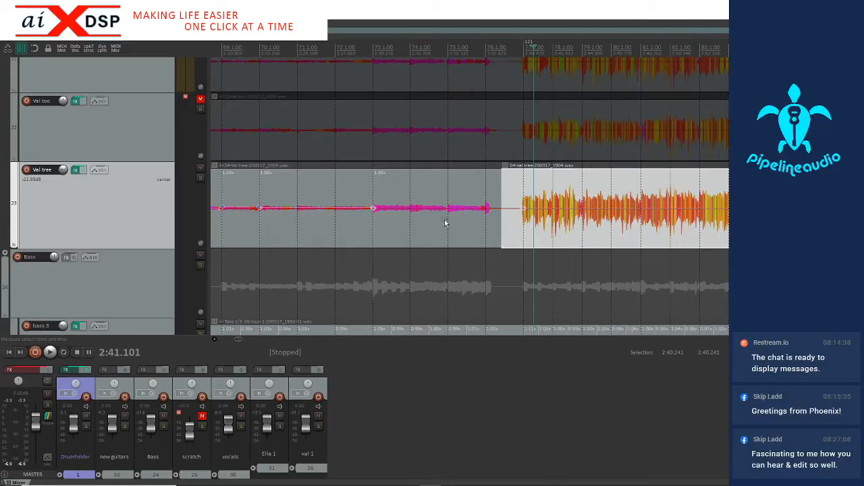
click(518, 225)
key(space)
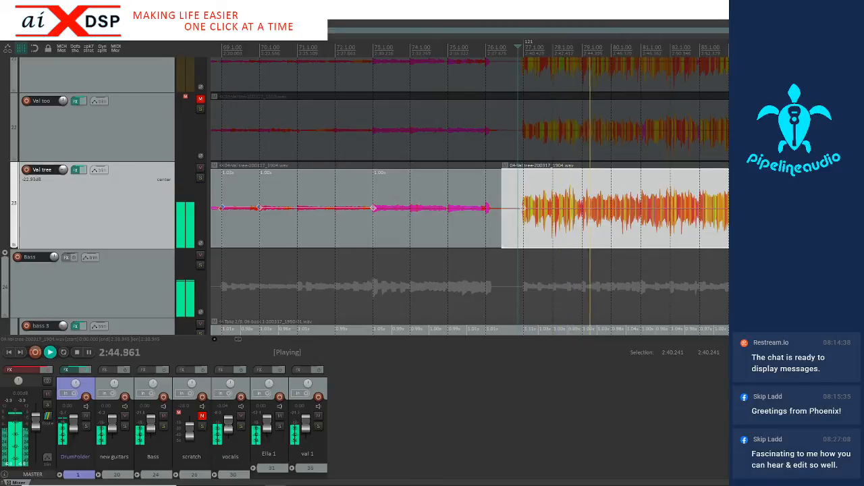
scroll(603, 233, up, 3)
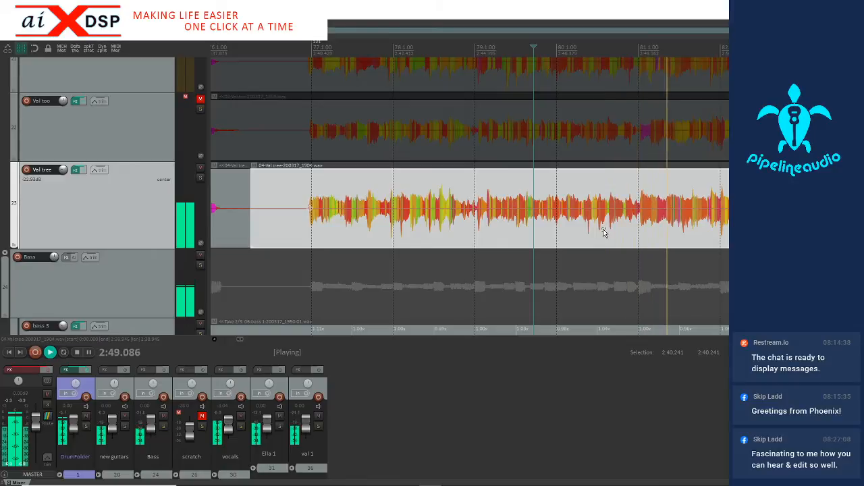
scroll(602, 228, down, 1)
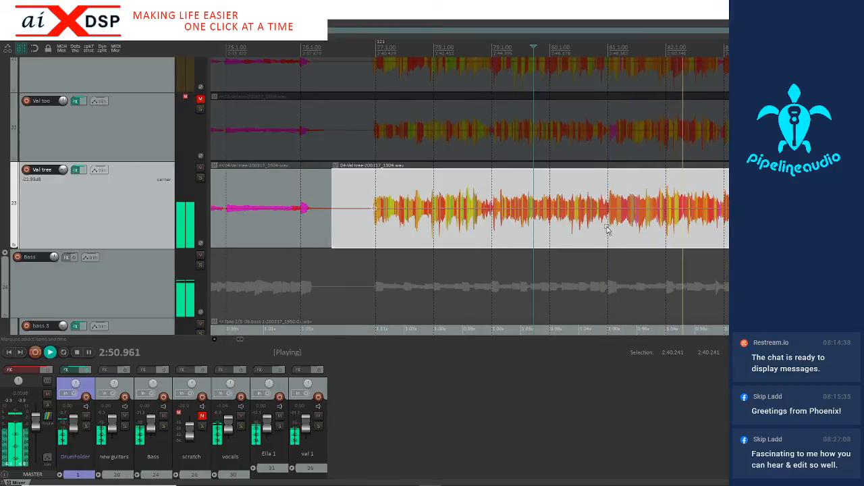
scroll(641, 220, down, 1)
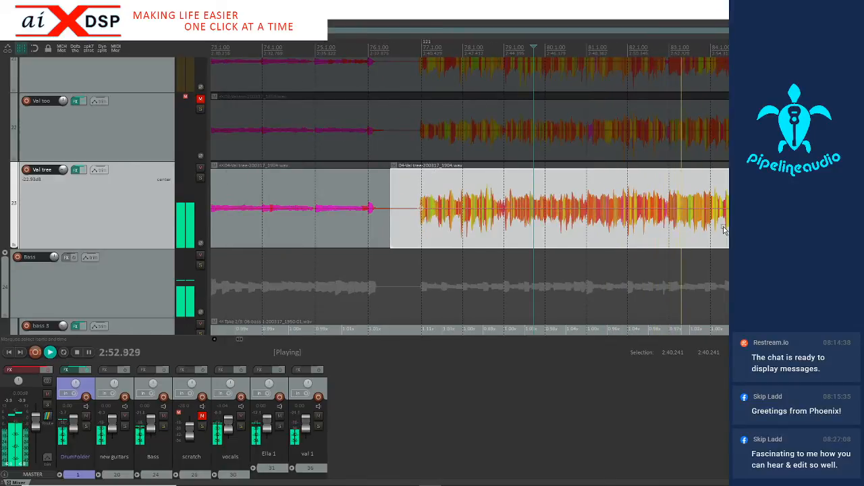
scroll(725, 231, up, 2)
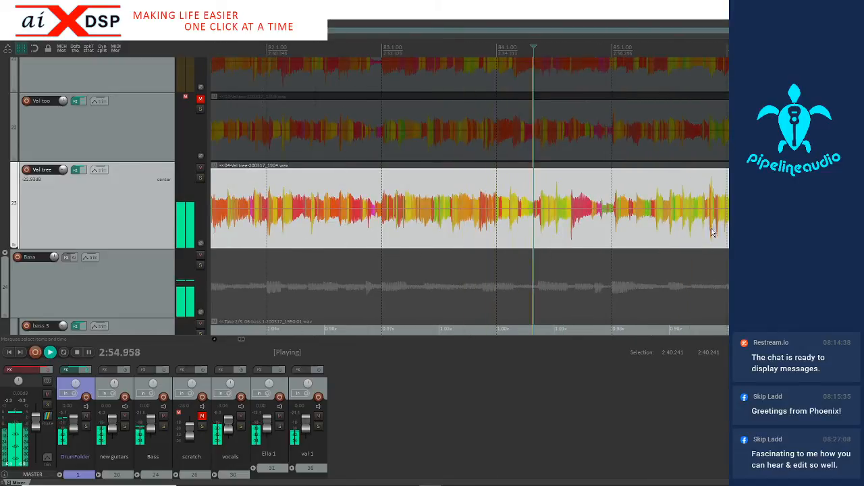
key(space)
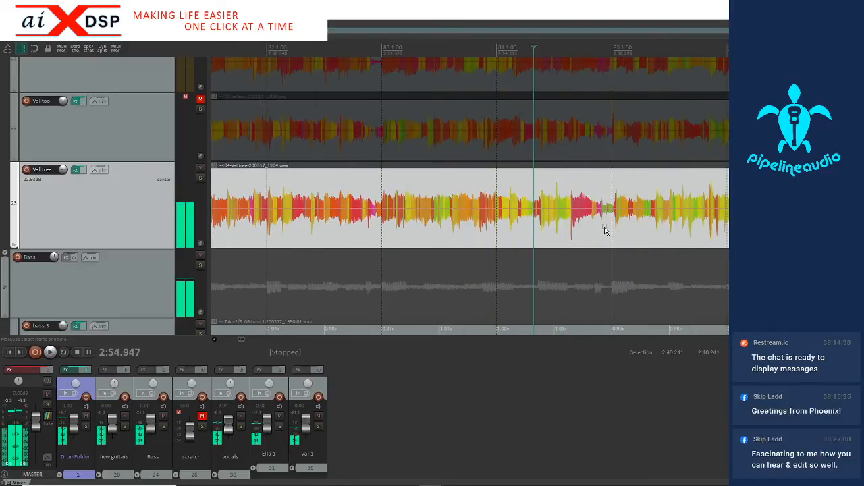
Add a stretch marker on the third guitar's attack at 2:56.362, just after bar 85, and play on past bar 91
click(605, 230)
key(Tab)
key(Tab)
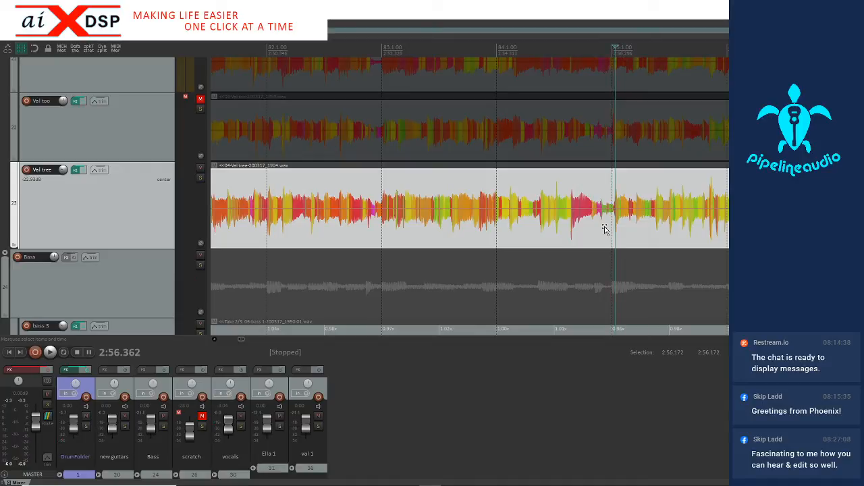
key(space)
scroll(607, 229, down, 2)
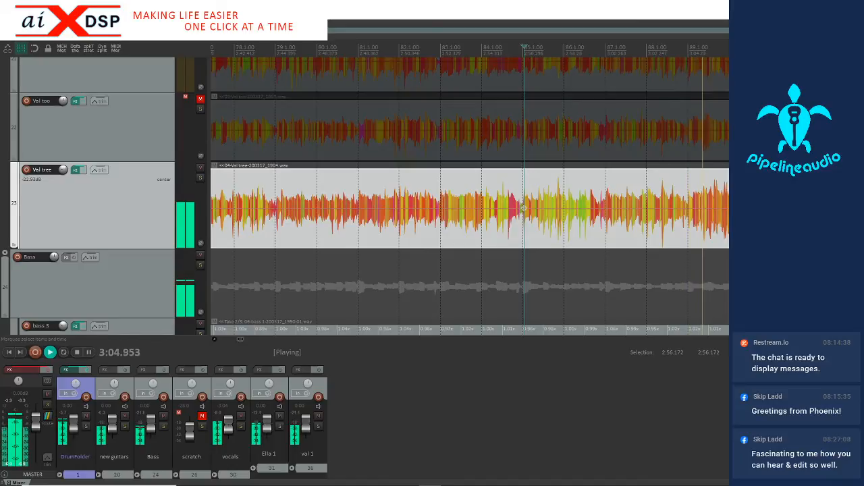
scroll(727, 241, up, 3)
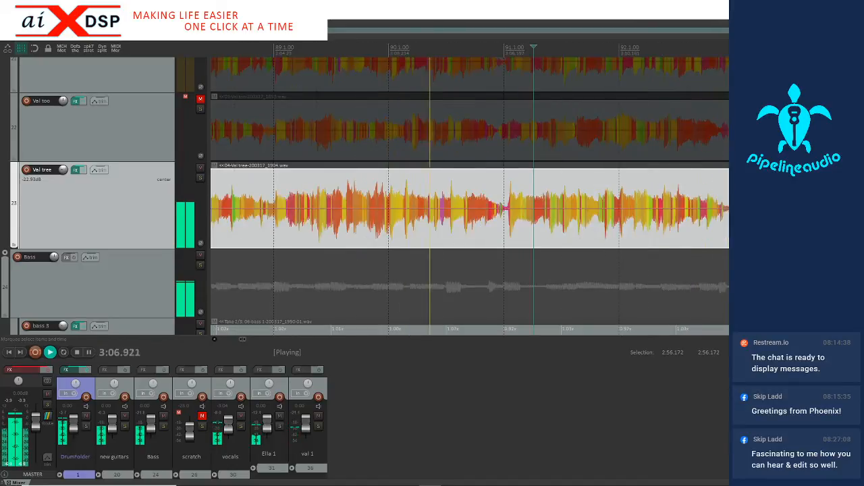
scroll(562, 241, down, 4)
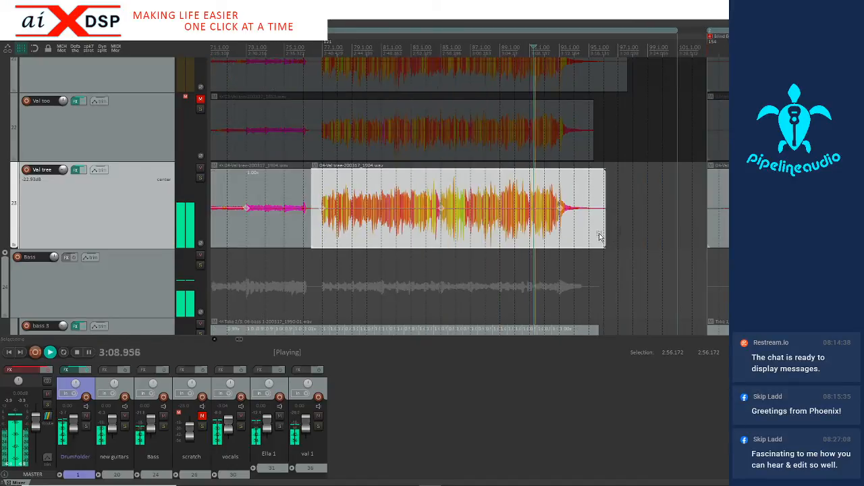
Snap the third guitar's stretch markers between 2:39.766 and 3:14.458 to the grid, and play the result from just before bar 77
drag(576, 235, 318, 244)
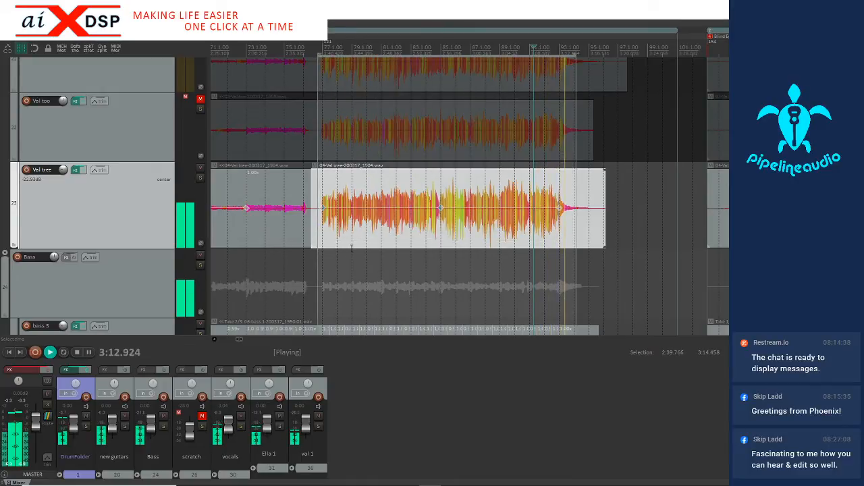
key(space)
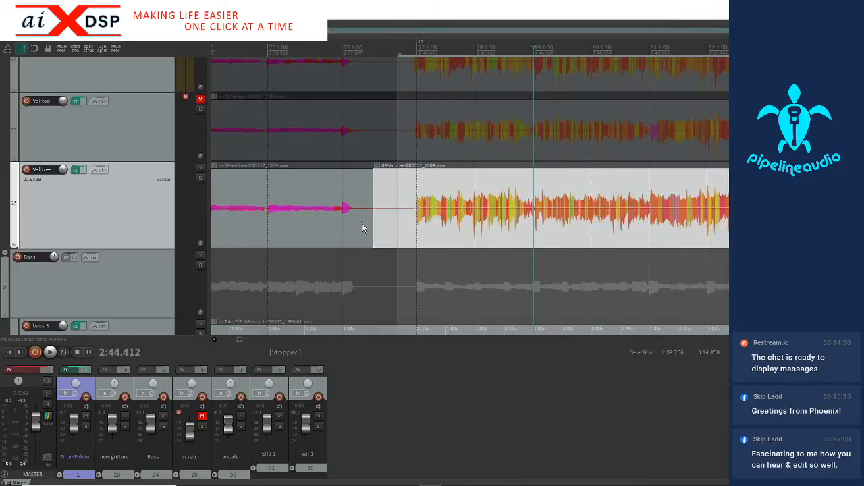
scroll(355, 230, up, 2)
click(295, 235)
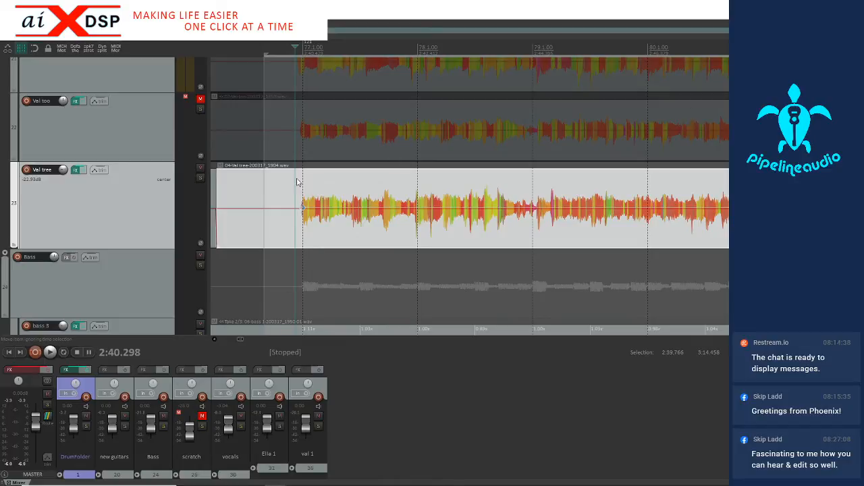
key(space)
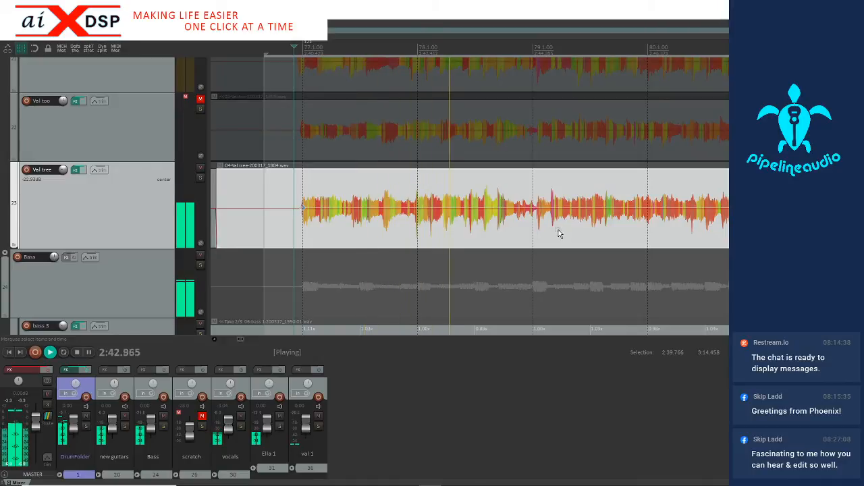
key(space)
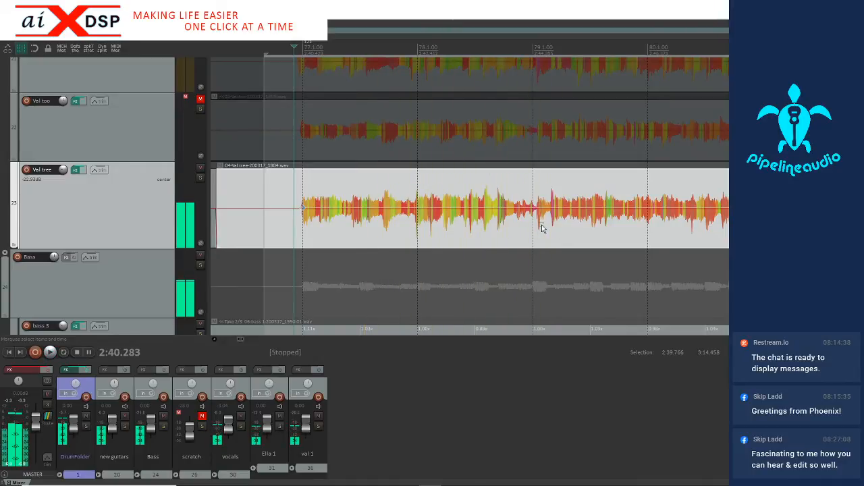
Add stretch markers on the third guitar's attacks at 2:44.470, just after bar 79, and at 2:42.392, near bar 78
scroll(542, 229, up, 2)
scroll(520, 231, up, 3)
click(492, 222)
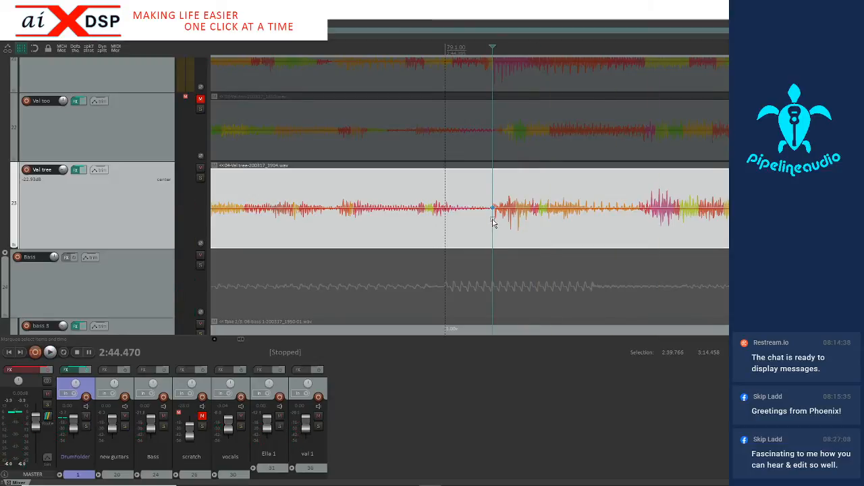
scroll(489, 224, down, 2)
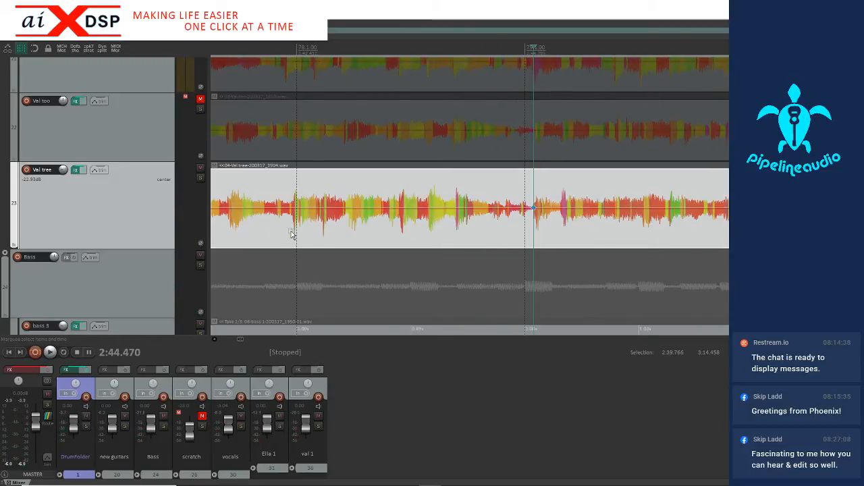
scroll(288, 235, down, 1)
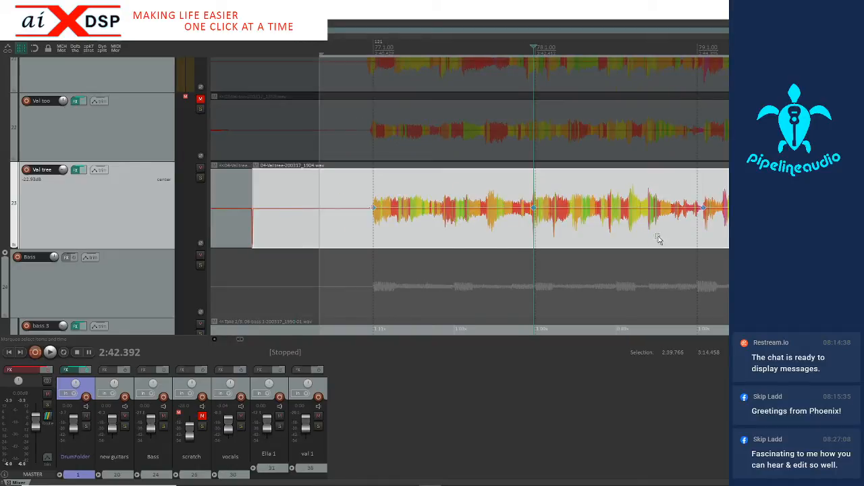
Snap the third guitar's stretch markers between 2:42.208 and 2:44.694 to the grid, and play from just before bar 77 past bar 81
drag(723, 230, 519, 243)
key(q)
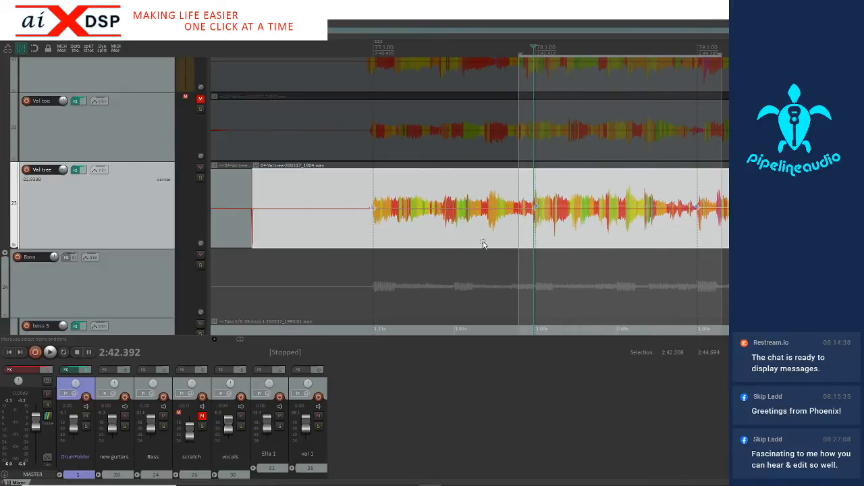
click(359, 233)
key(space)
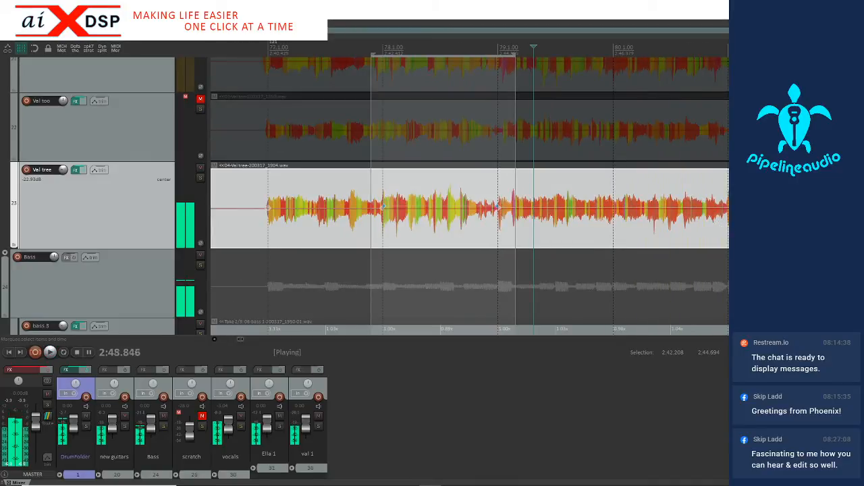
key(space)
Add a stretch marker on the third guitar's attack at bar 81 and play on past bar 83
scroll(690, 231, up, 5)
click(417, 237)
click(426, 230)
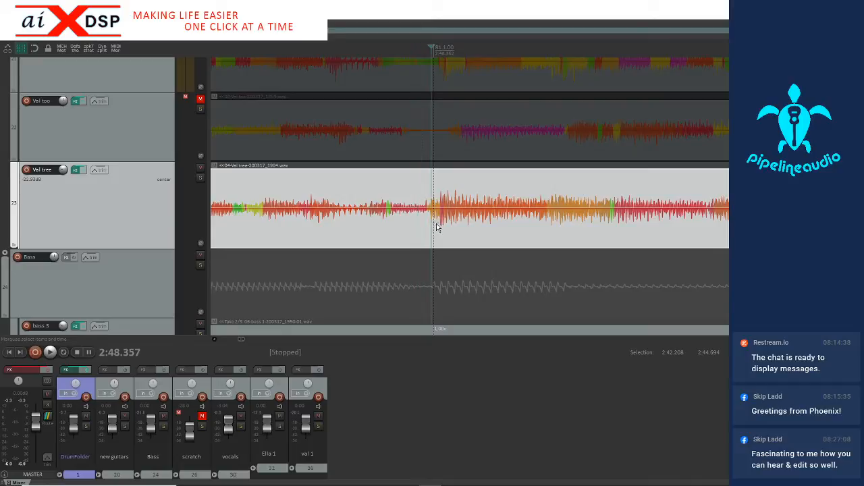
click(397, 237)
key(space)
scroll(397, 237, down, 3)
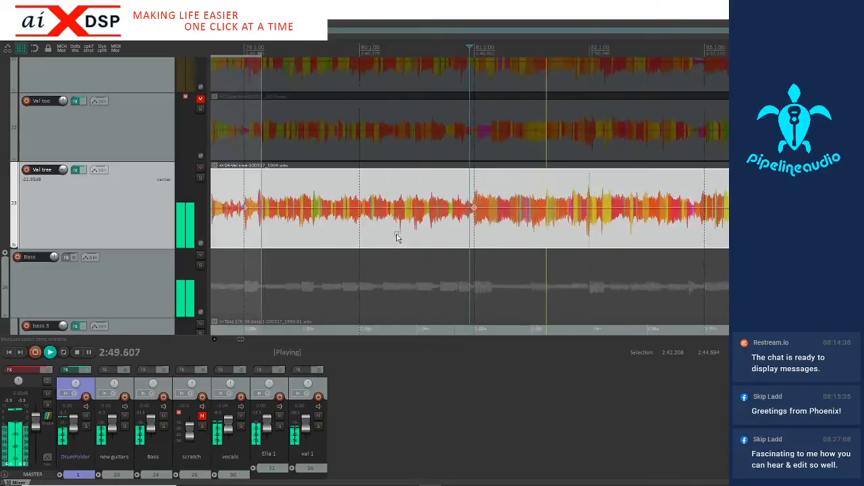
scroll(716, 228, down, 2)
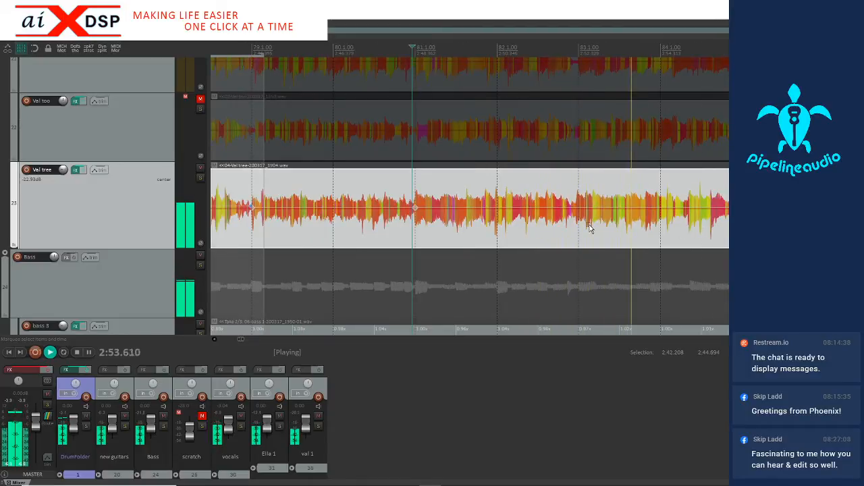
Stop playback and add a stretch marker on the third guitar's attack at 2:52.270, just before bar 83
key(space)
scroll(575, 228, up, 5)
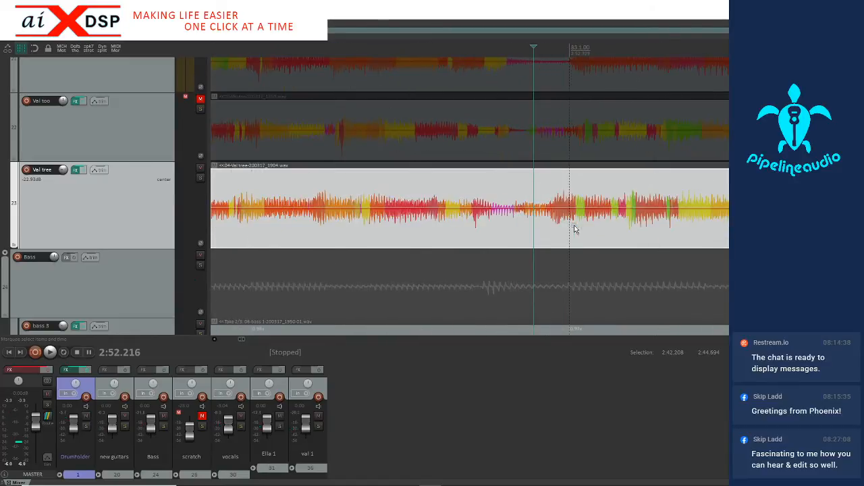
click(550, 228)
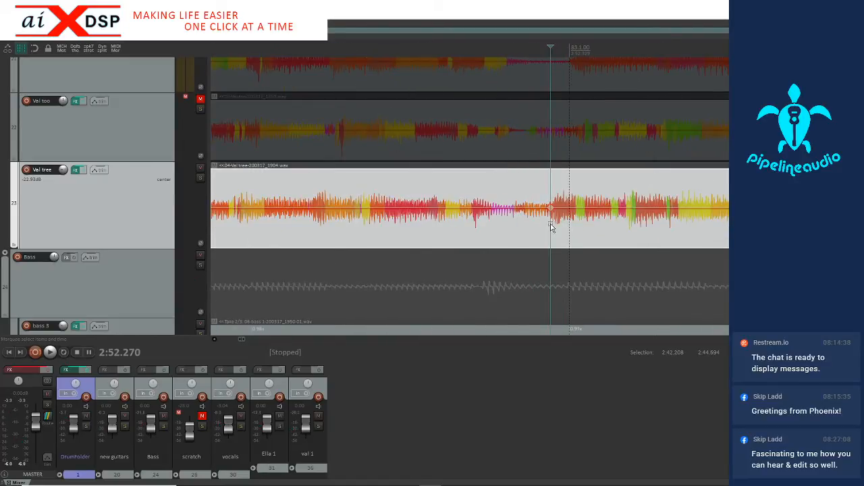
Play from the marker before bar 83 in the mix and with the third guitar soloed, and unsolo it
key(space)
scroll(550, 227, down, 3)
key(space)
key(space)
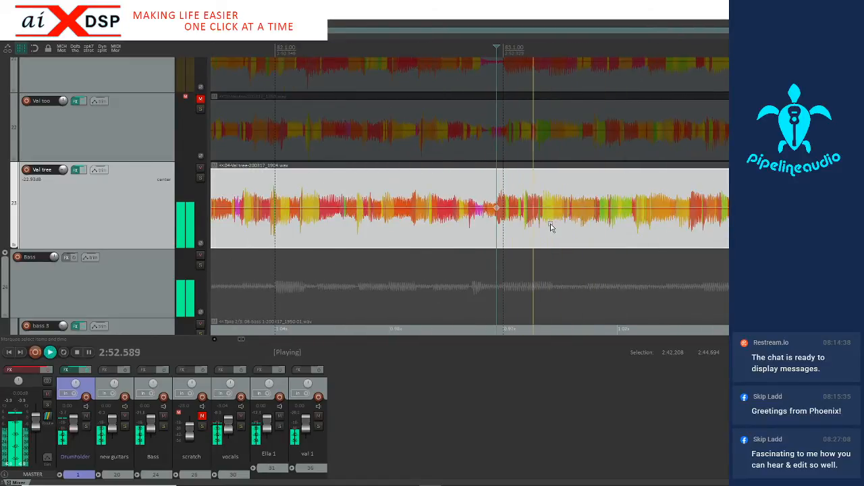
key(space)
click(200, 178)
key(space)
key(space)
click(200, 179)
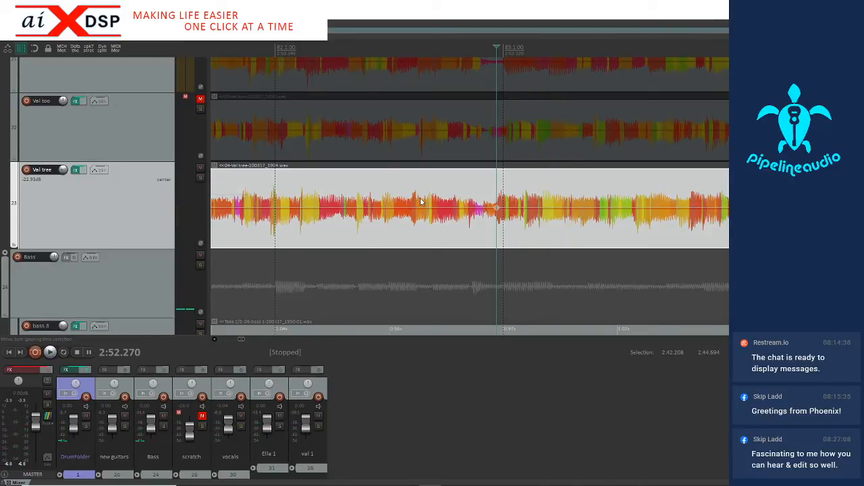
Snap the third guitar's stretch markers between 2:47.968 and 2:53.013 to the grid, and play from just before bar 78 past bar 88
scroll(418, 202, down, 3)
drag(355, 222, 563, 235)
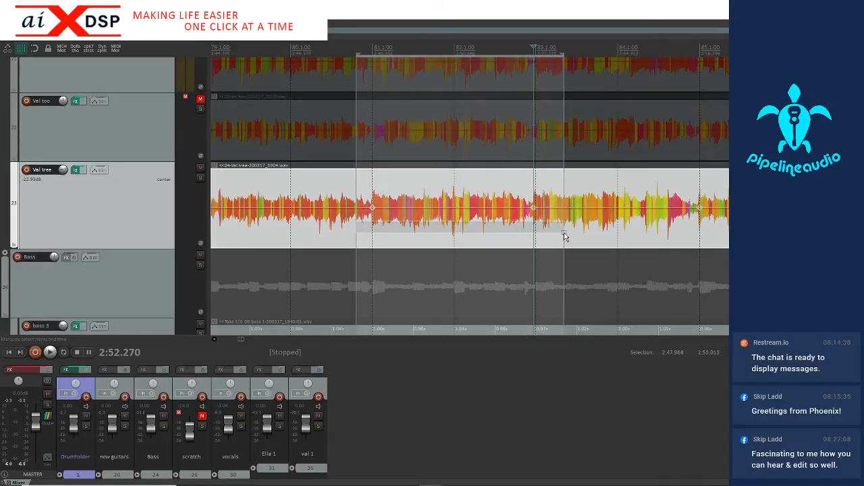
scroll(516, 230, down, 2)
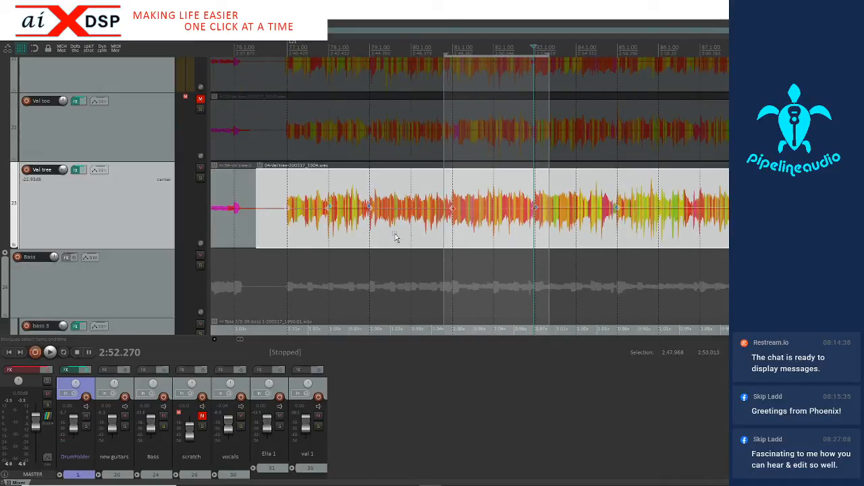
click(324, 235)
key(space)
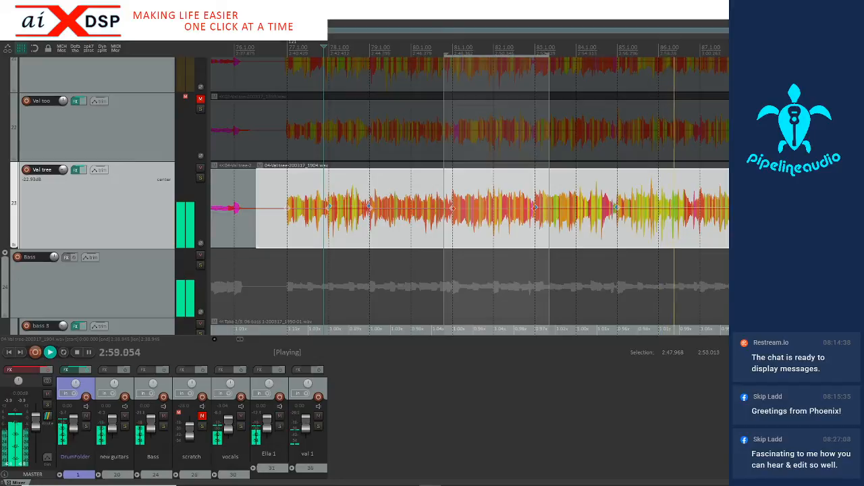
scroll(725, 226, up, 3)
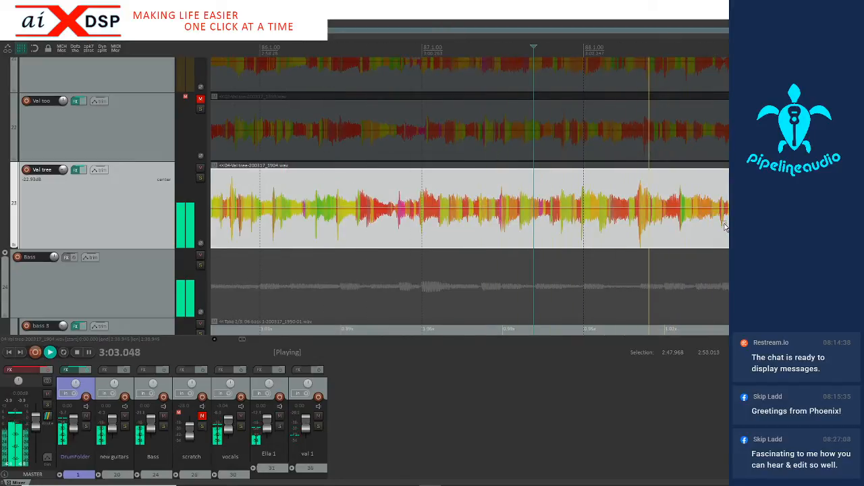
scroll(725, 226, down, 1)
key(space)
Add a stretch marker on the third guitar's attack at 3:04.206, just before bar 89, and snap it to the grid
click(678, 232)
scroll(678, 232, up, 5)
click(600, 233)
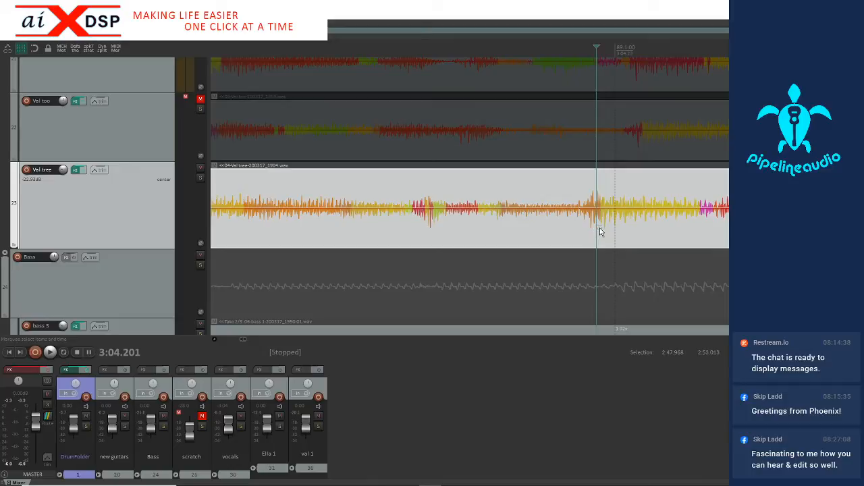
scroll(601, 233, up, 3)
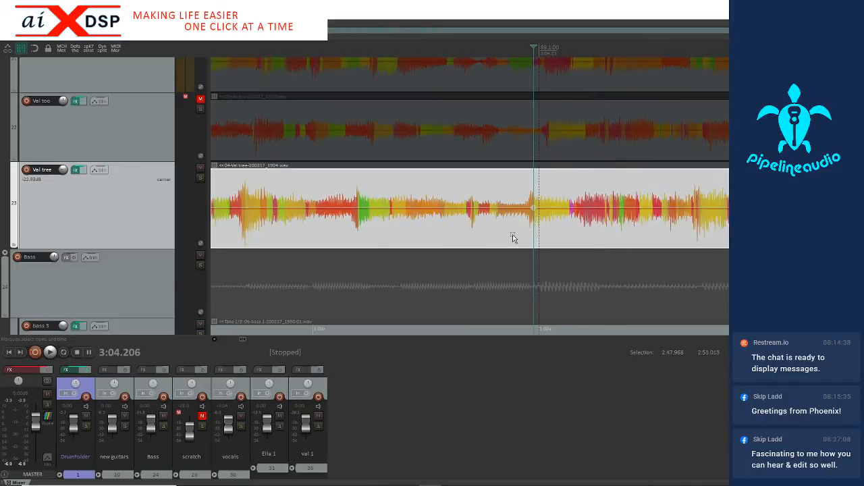
drag(513, 241, 576, 227)
scroll(575, 227, down, 3)
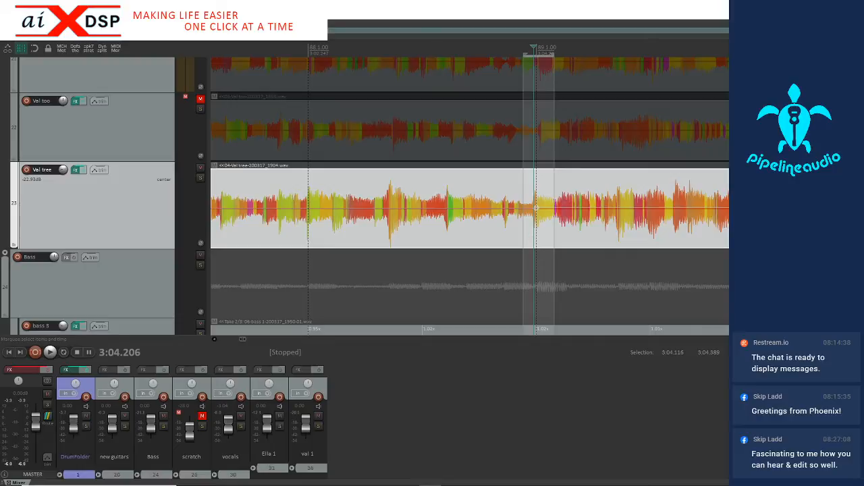
Add stretch markers on the third guitar's attacks at 3:06.183, just before bar 90, and at 3:08.215, at bar 91
click(750, 209)
scroll(750, 210, up, 4)
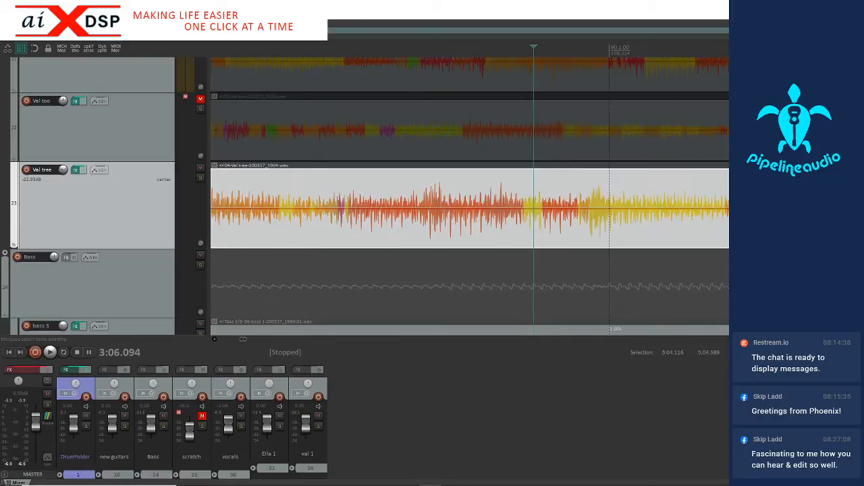
click(589, 239)
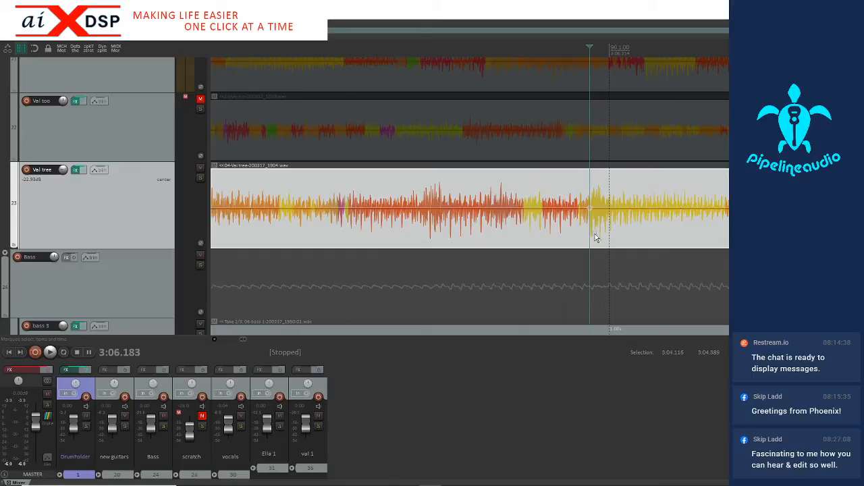
scroll(603, 234, down, 4)
click(651, 230)
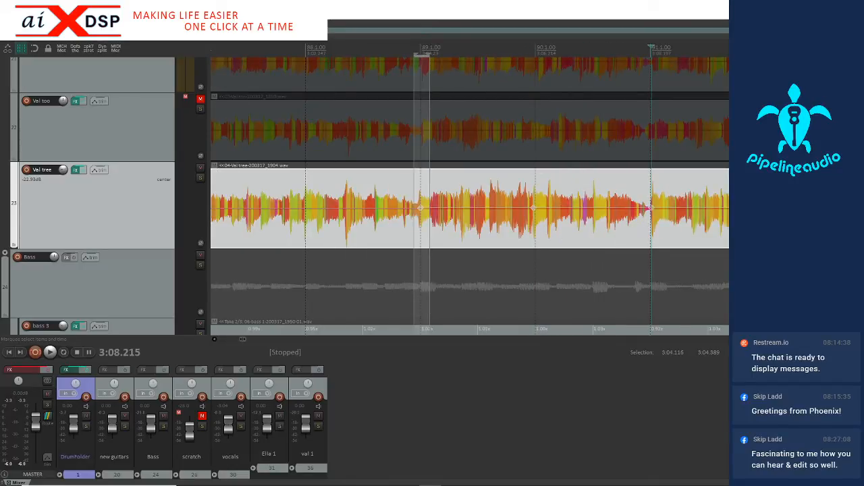
Add a stretch marker at 3:10.141, just before bar 92, and snap the third guitar's markers between 3:03.962 and 3:11.018 to the grid
click(758, 243)
scroll(758, 243, up, 5)
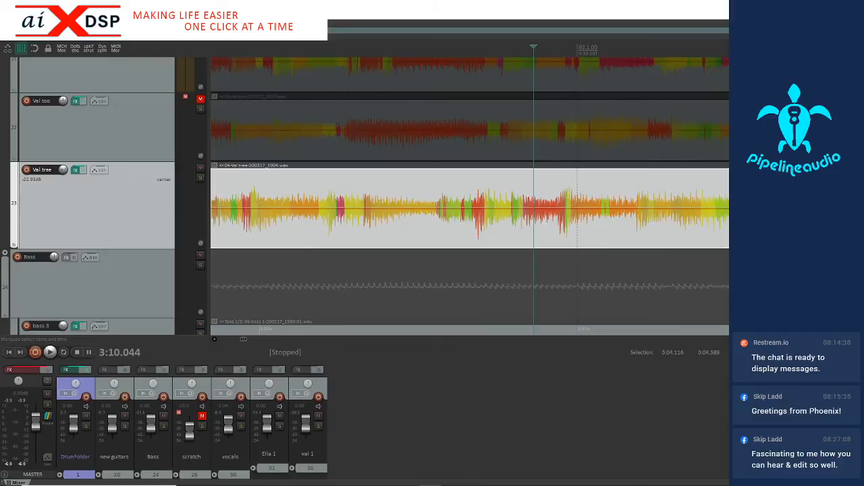
click(598, 235)
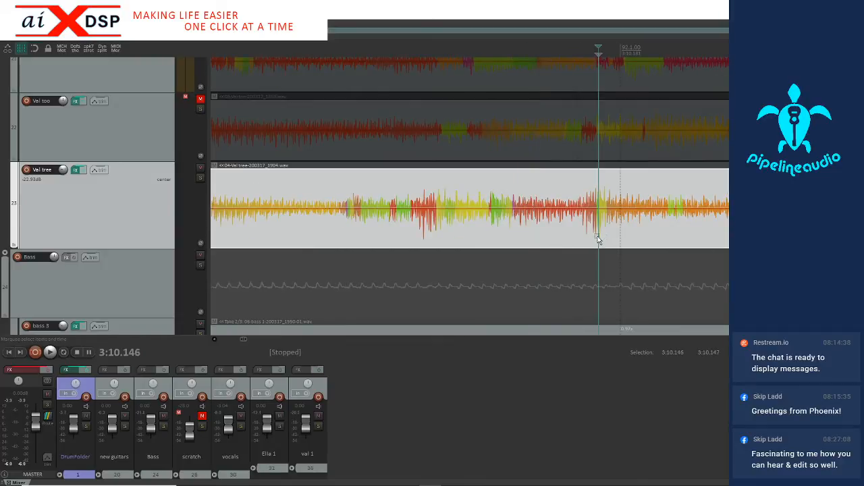
click(595, 237)
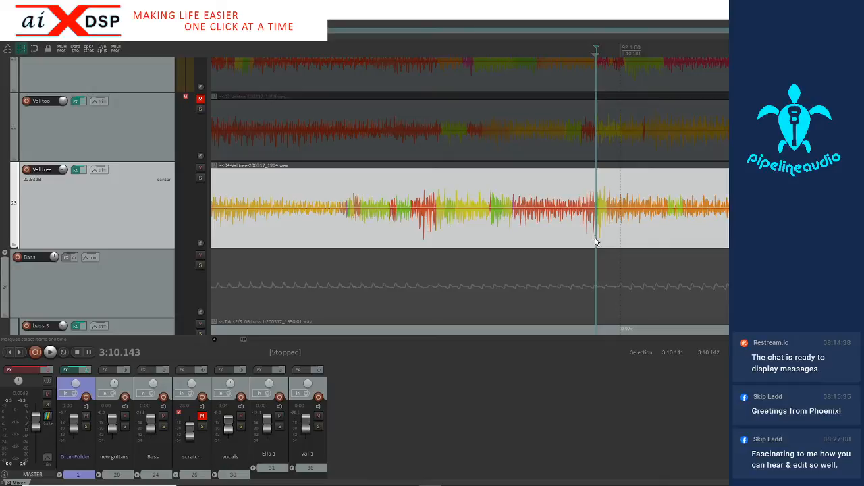
scroll(665, 212, down, 6)
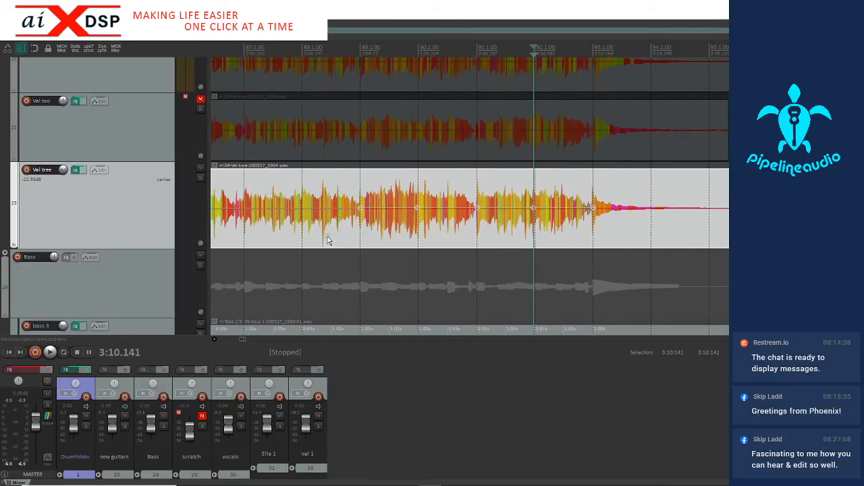
drag(354, 238, 559, 238)
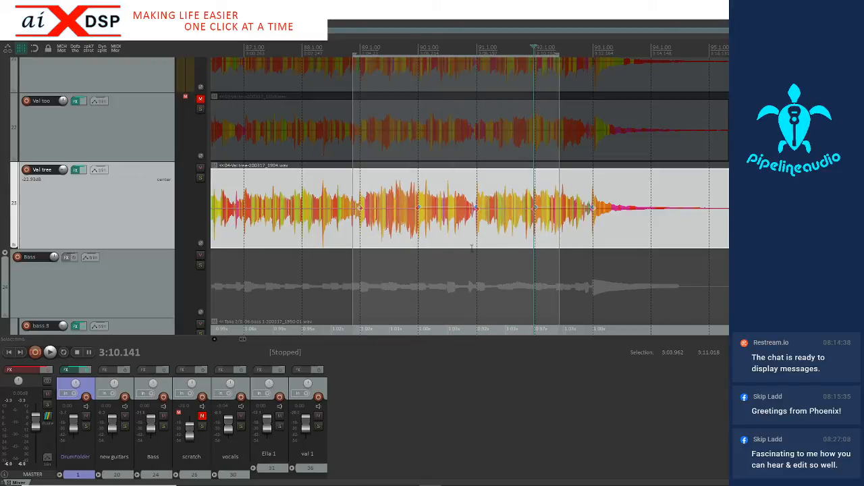
Play the final section from 2:40.143, just before bar 77, to check the third guitar's tightened timing
scroll(477, 228, down, 2)
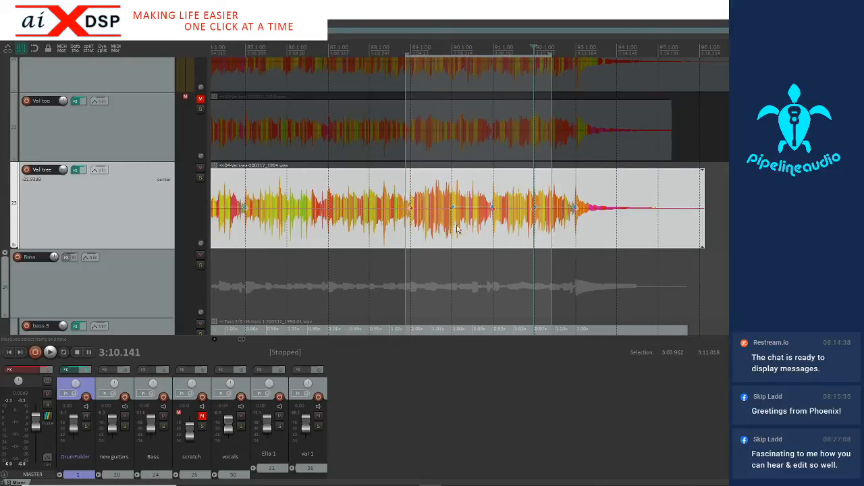
scroll(335, 226, down, 2)
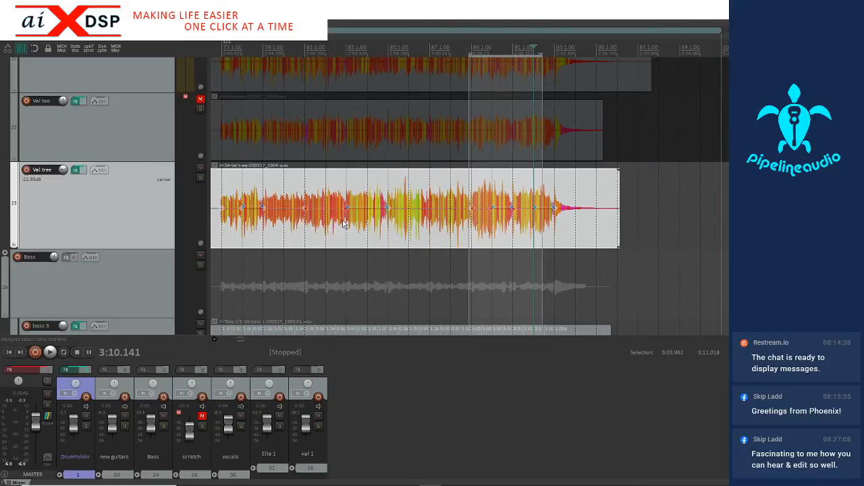
click(232, 234)
key(space)
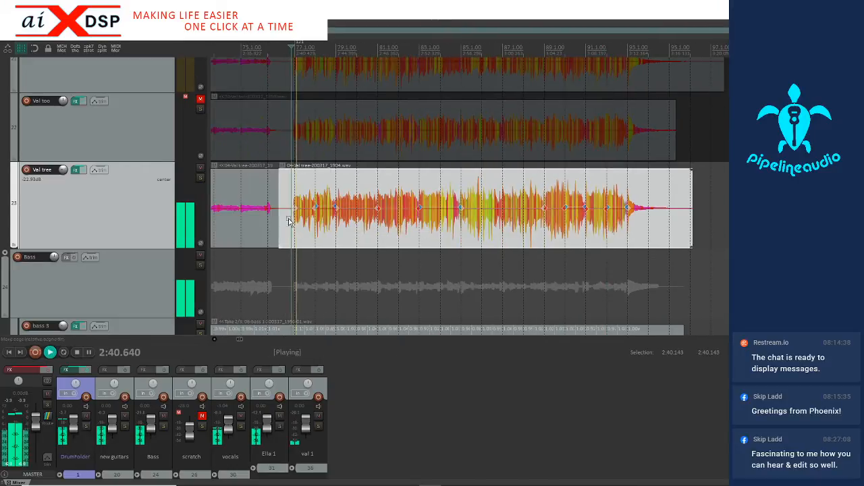
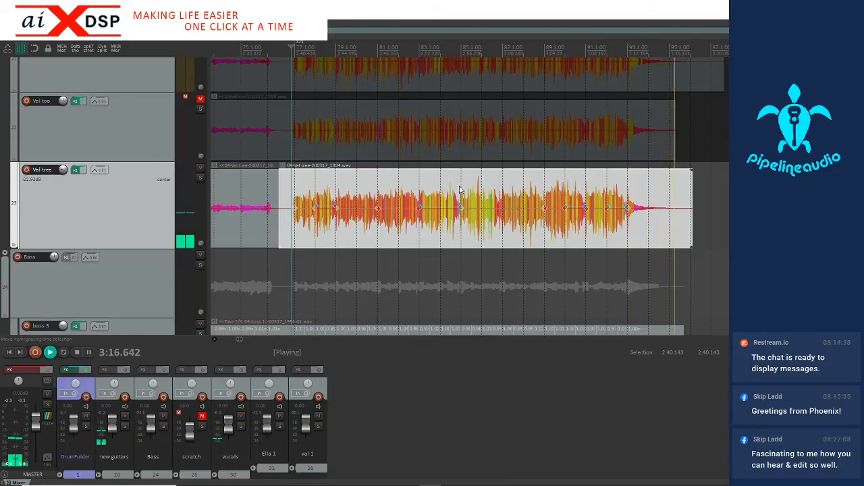
Stop playback and add the Intuition (aiXdsp) compressor to the vocals folder track
key(space)
scroll(431, 193, down, 4)
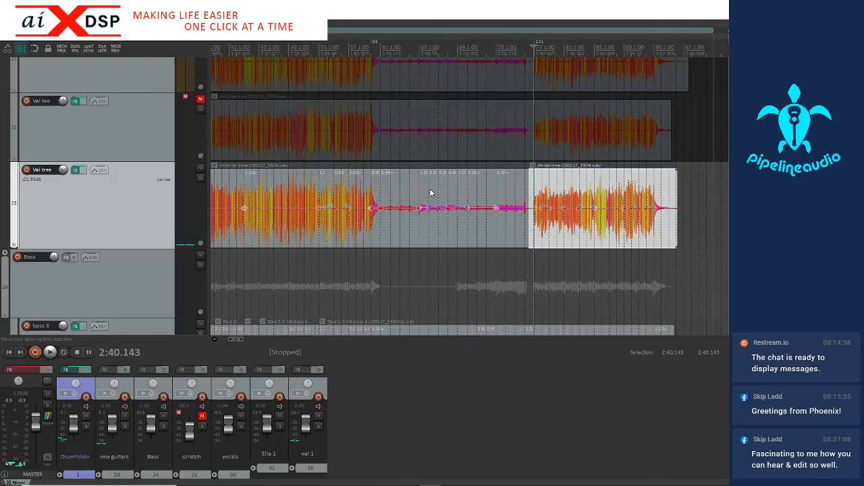
scroll(445, 223, down, 2)
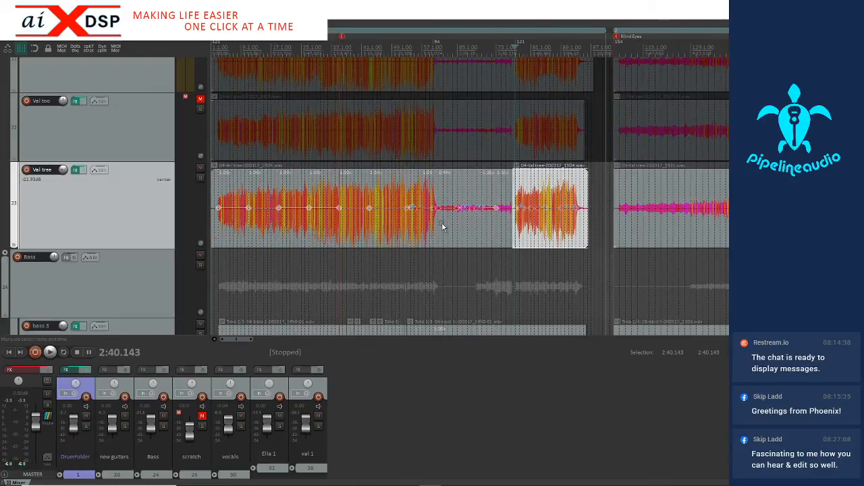
scroll(439, 230, down, 2)
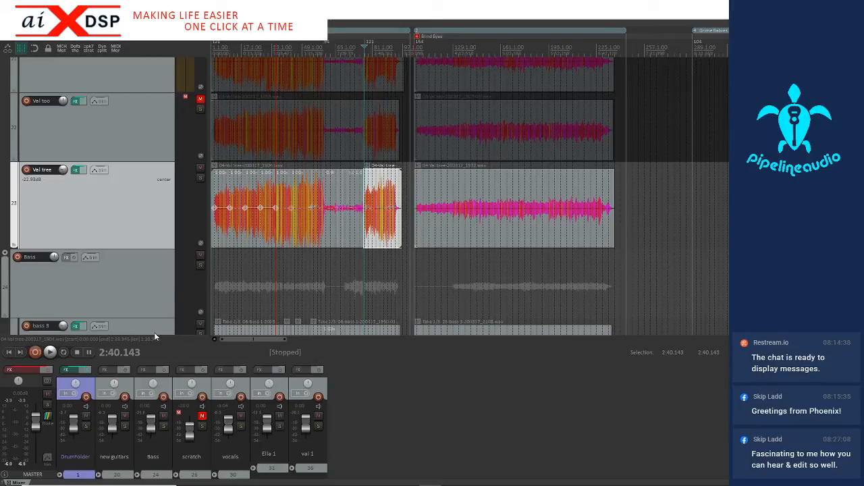
scroll(134, 282, down, 3)
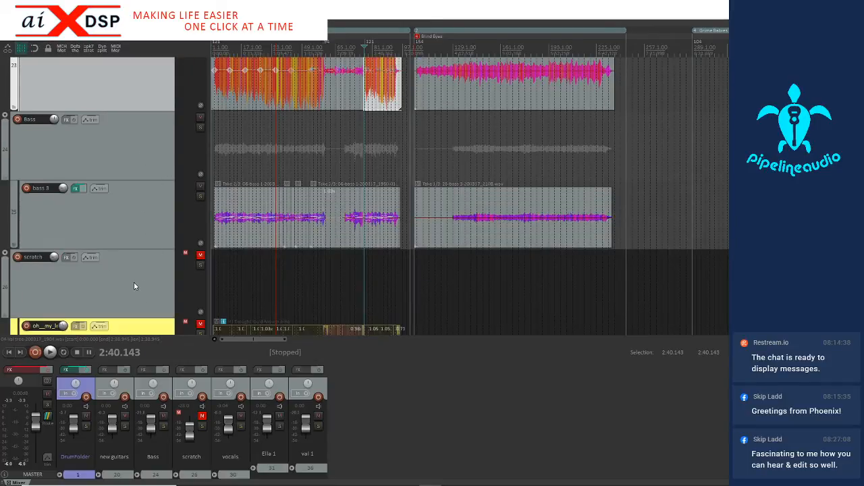
scroll(133, 280, down, 2)
scroll(133, 284, down, 5)
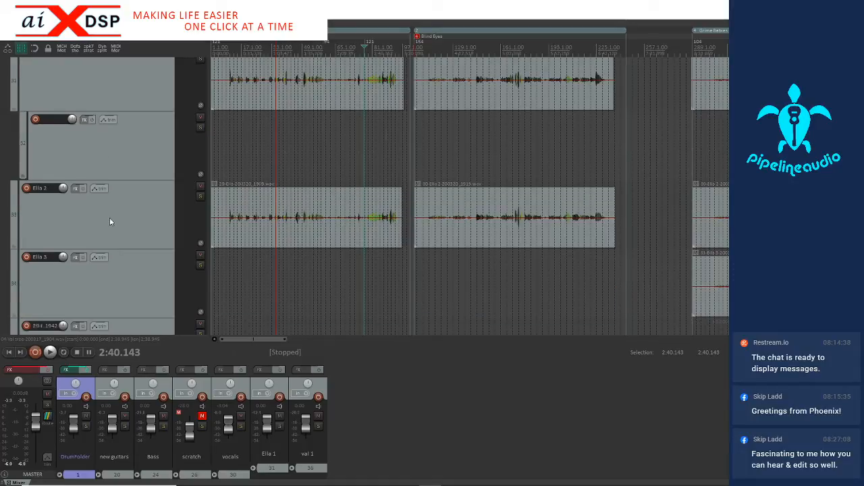
scroll(110, 218, up, 1)
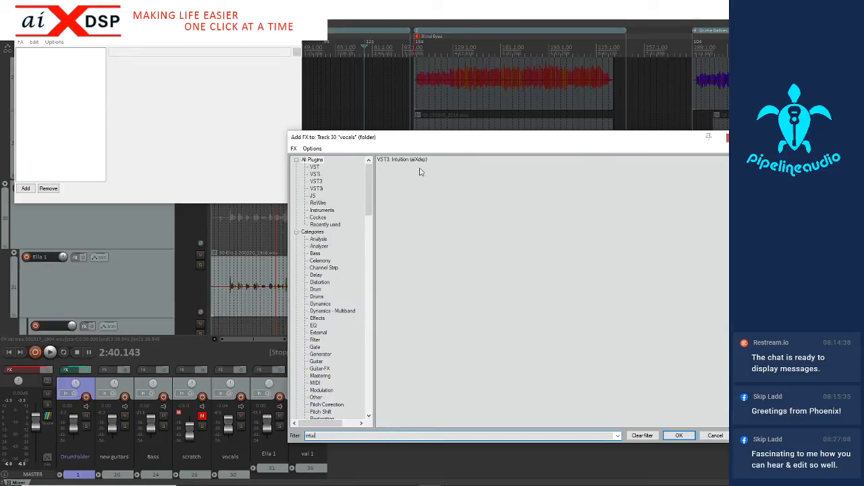
double_click(410, 161)
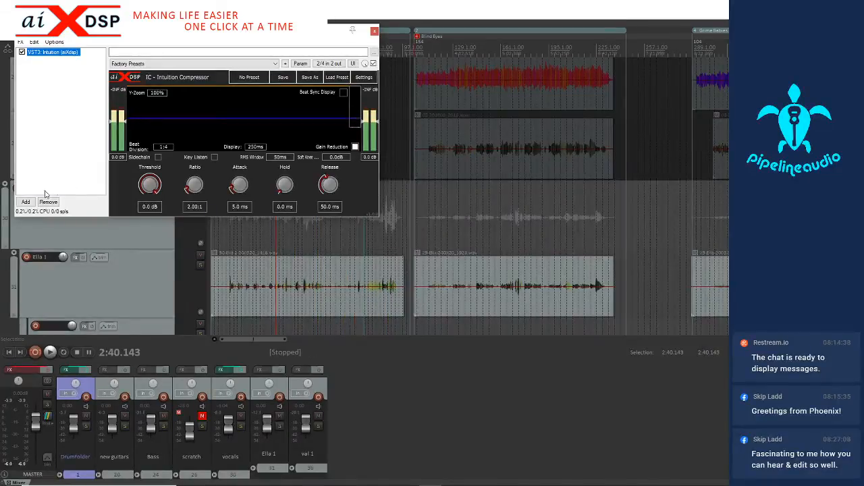
Add the VST3 version of ValhallaVintageVerb after the compressor on the vocals folder track
click(25, 202)
text(valha)
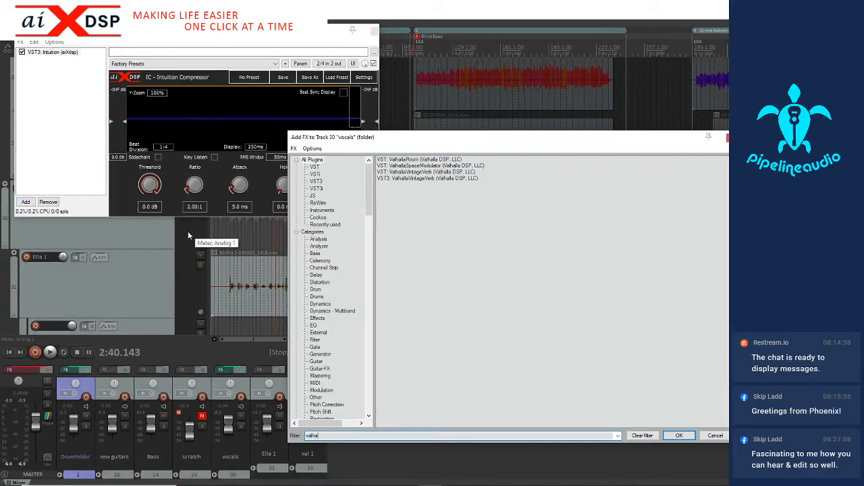
double_click(401, 179)
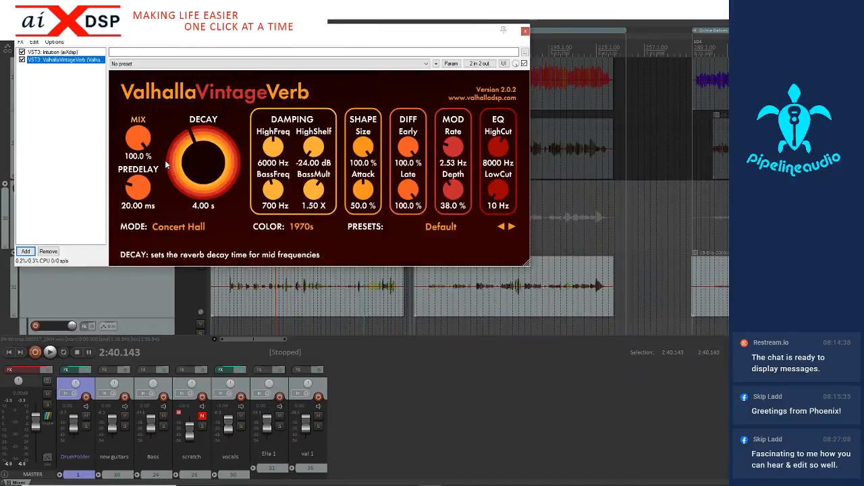
Set the vocal reverb to Bright Hall mode with NOW color, 4.0 % mix, 7.73 ms predelay and 2.06 s decay
click(174, 228)
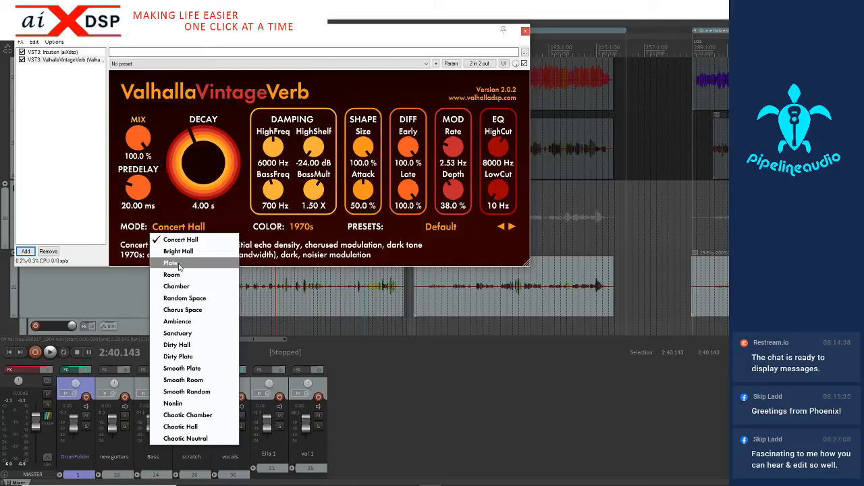
click(179, 251)
drag(138, 139, 169, 193)
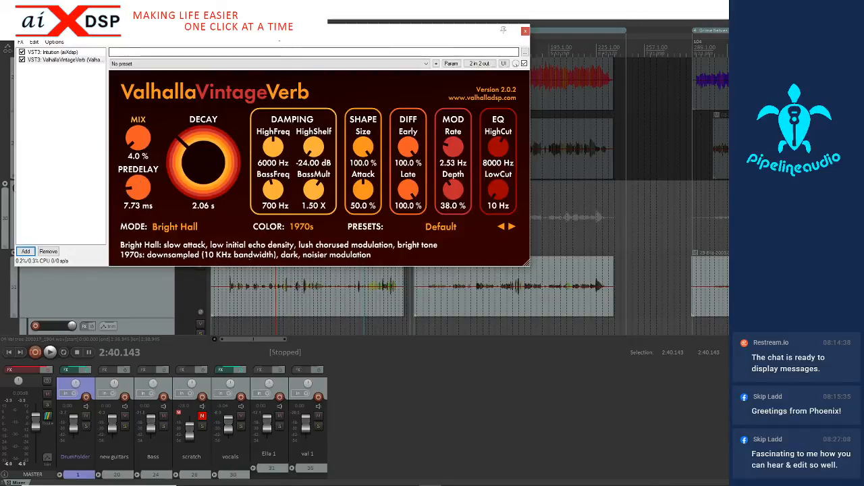
drag(284, 31, 413, 147)
click(433, 343)
click(433, 374)
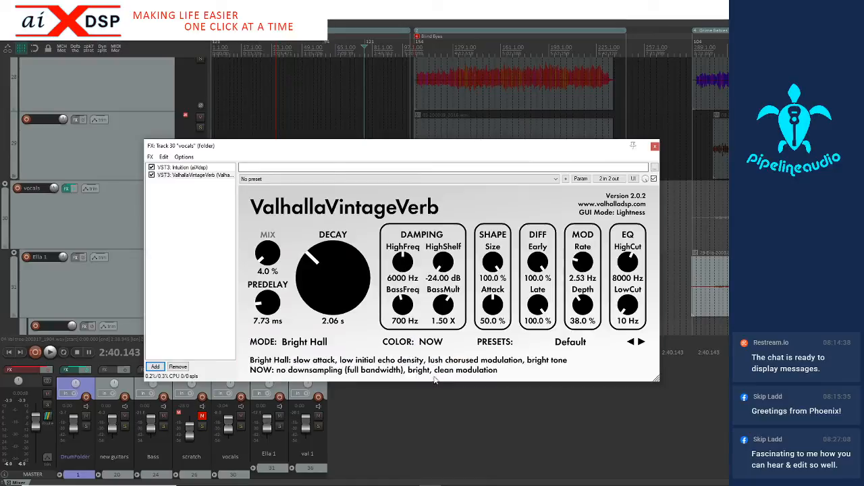
Uncover the track controls, solo the vocals folder track and start playback
drag(326, 154, 419, 311)
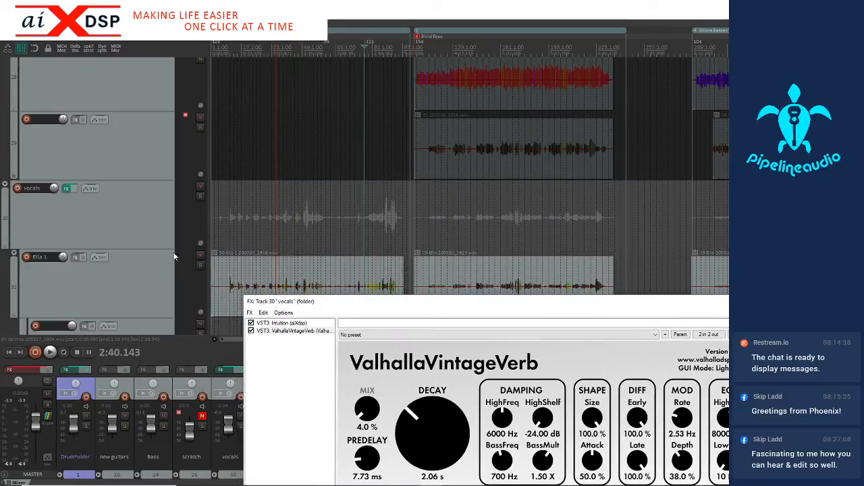
click(197, 194)
click(199, 196)
key(space)
Show the vocals' Intuition compressor and set its ratio to 4:1 and RMS window to 15 ms
drag(326, 303, 314, 164)
click(274, 184)
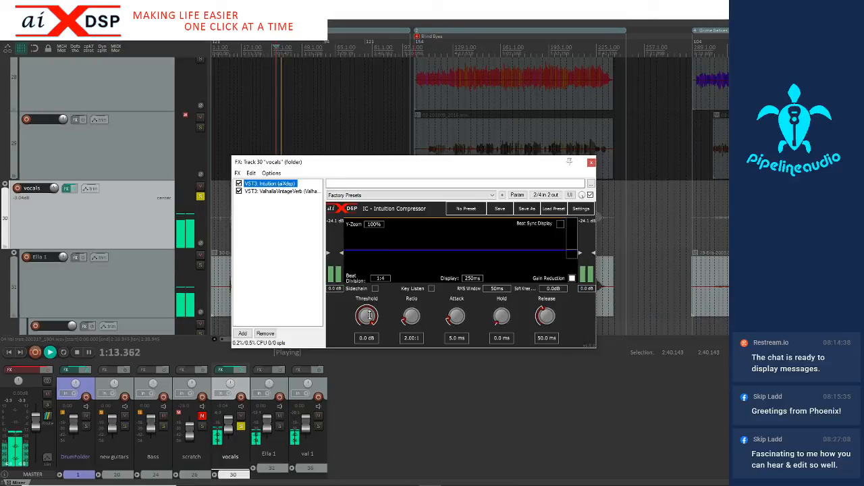
click(411, 338)
text(4)
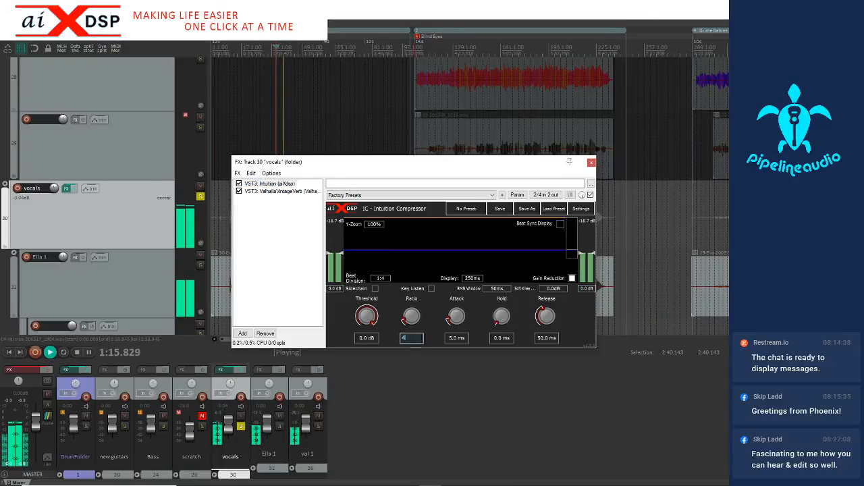
click(500, 288)
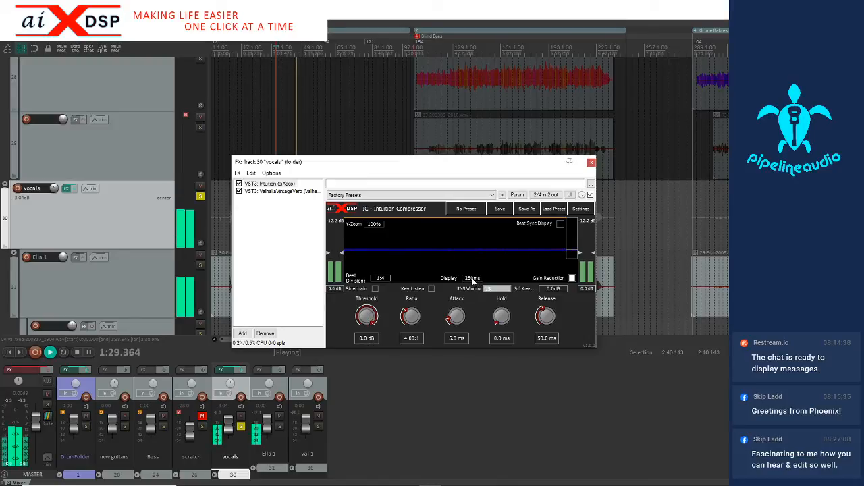
Set the compressor's waveform display to 2533 ms and lower its threshold to -18.4 dB
mouse_move(473, 278)
mouse_down()
mouse_move(473, 257)
mouse_move(473, 282)
mouse_up()
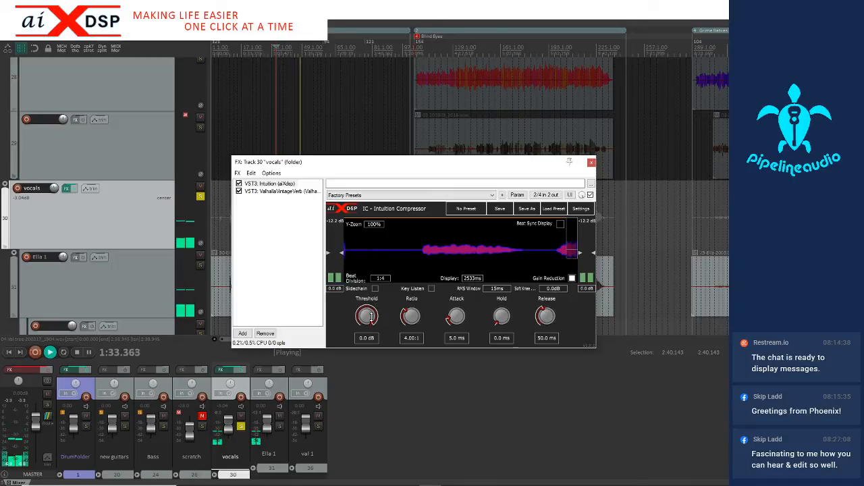
drag(366, 312, 367, 337)
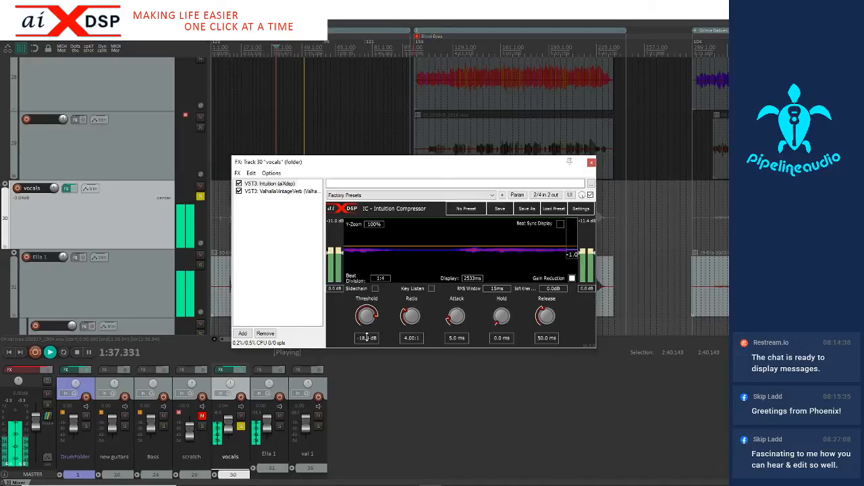
Shorten the compressor's RMS window to 5 ms and lower the threshold to -26.4 dB
click(496, 289)
text(5)
key(Return)
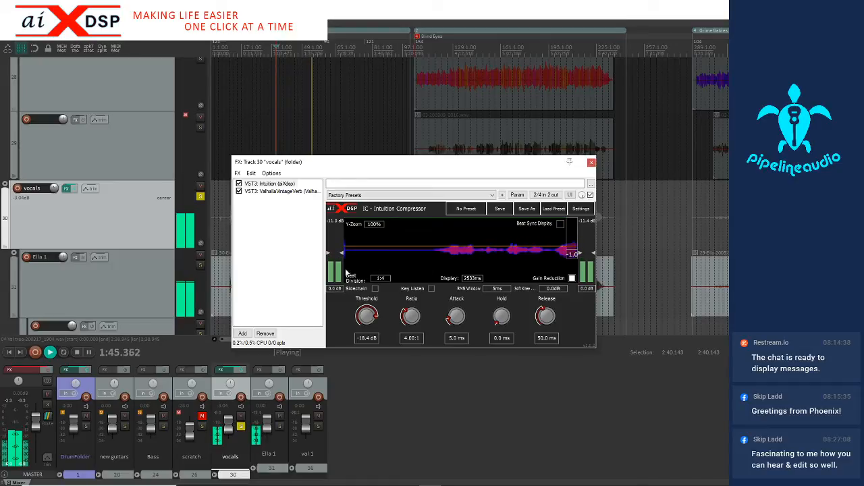
drag(367, 311, 367, 322)
Enlarge the compressor window and replay the soloed vocals from 0:40.561 to check the compression
drag(595, 348, 686, 437)
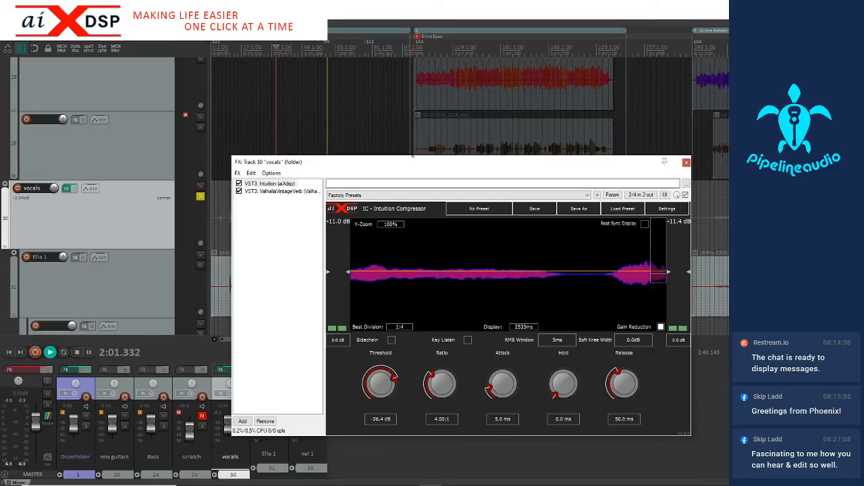
click(224, 77)
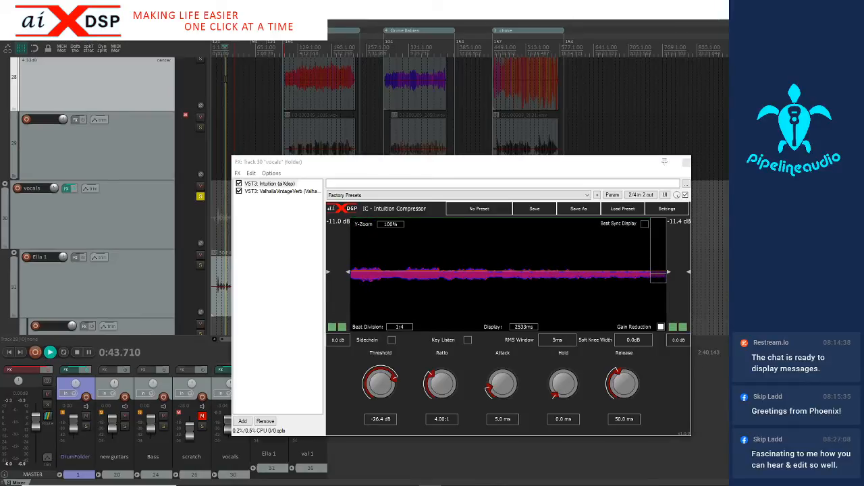
drag(315, 162, 432, 150)
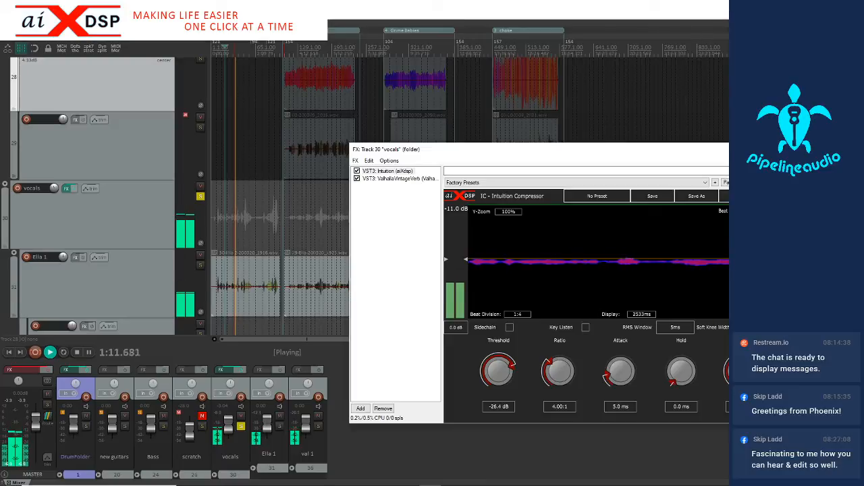
Close the effects window, unsolo the vocals folder and set the new guitars folder's volume to -1.22 dB
key(Escape)
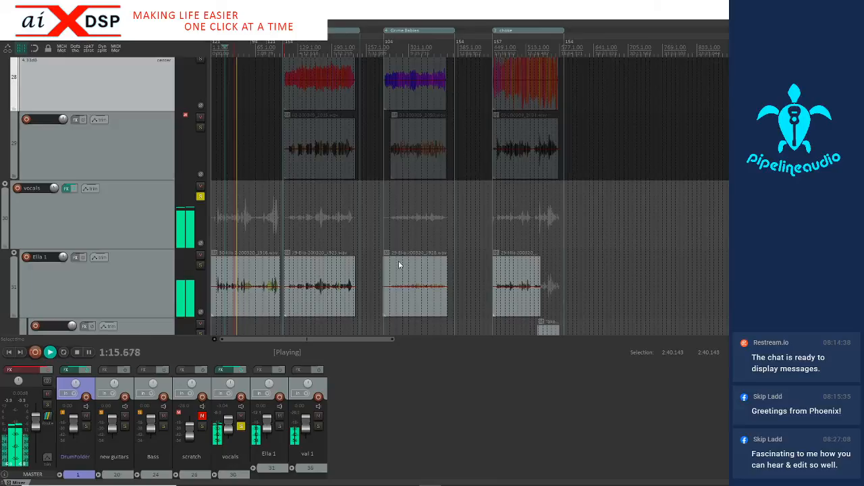
click(200, 197)
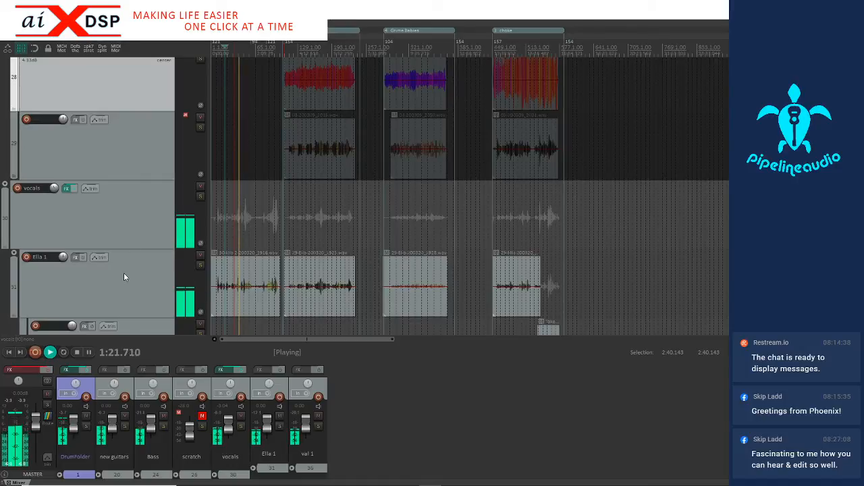
mouse_move(57, 194)
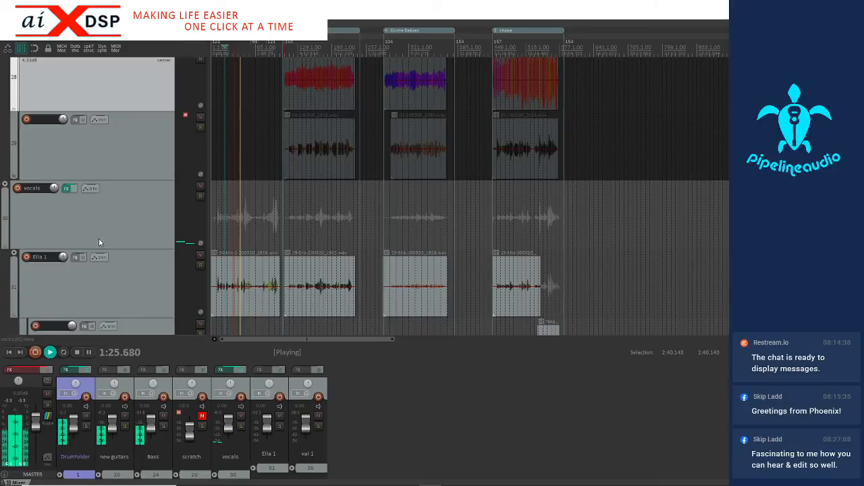
scroll(131, 272, down, 3)
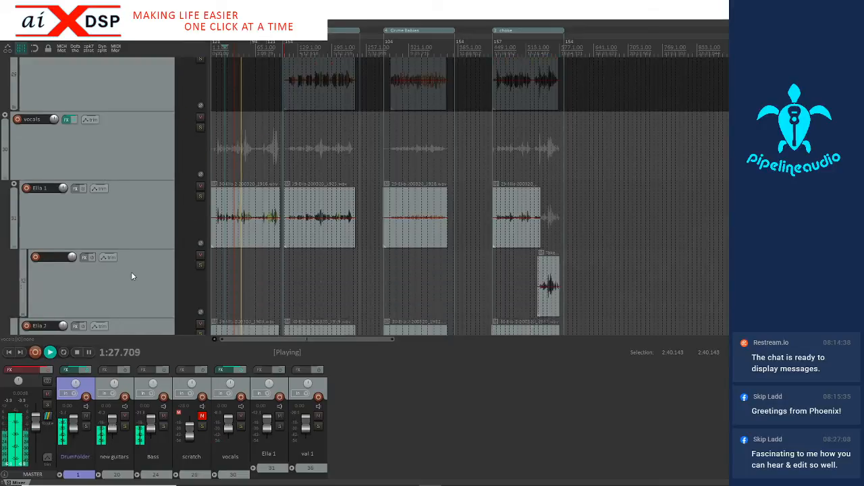
scroll(131, 271, down, 1)
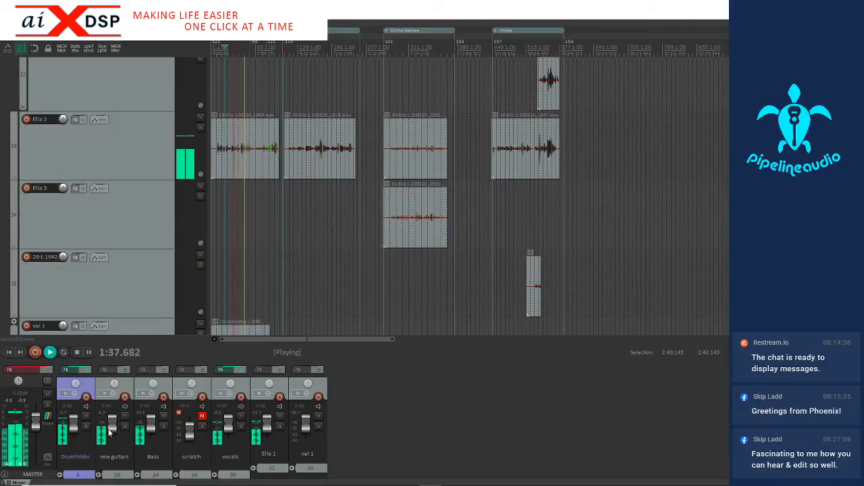
drag(112, 430, 113, 430)
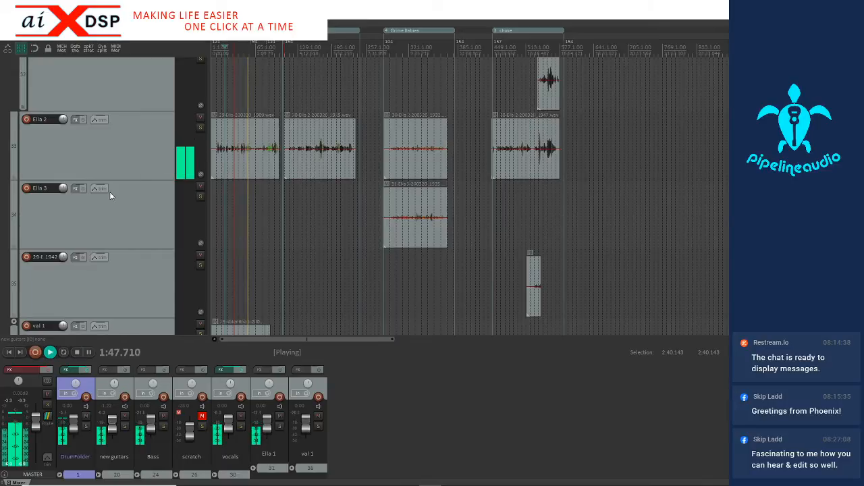
Look through the vocal, guitar and drum tracks while the full mix plays, and stop playback
scroll(110, 192, down, 3)
scroll(111, 192, up, 4)
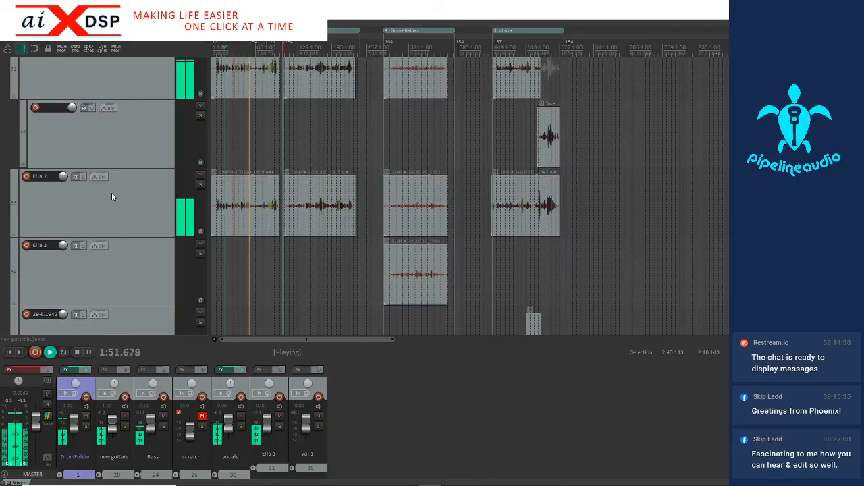
scroll(142, 187, up, 2)
scroll(139, 191, up, 3)
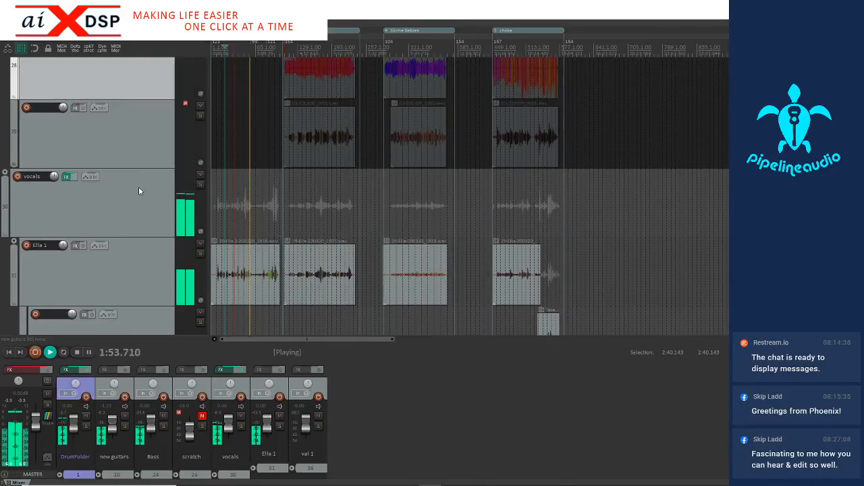
scroll(140, 191, up, 12)
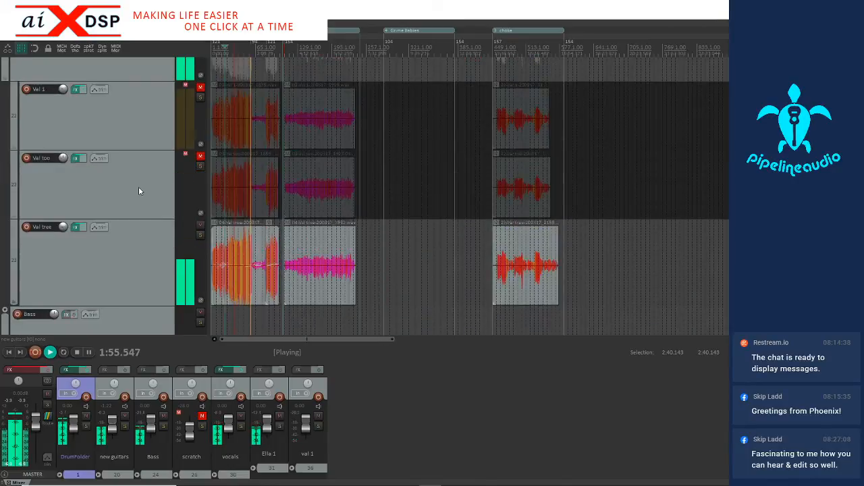
scroll(139, 191, up, 8)
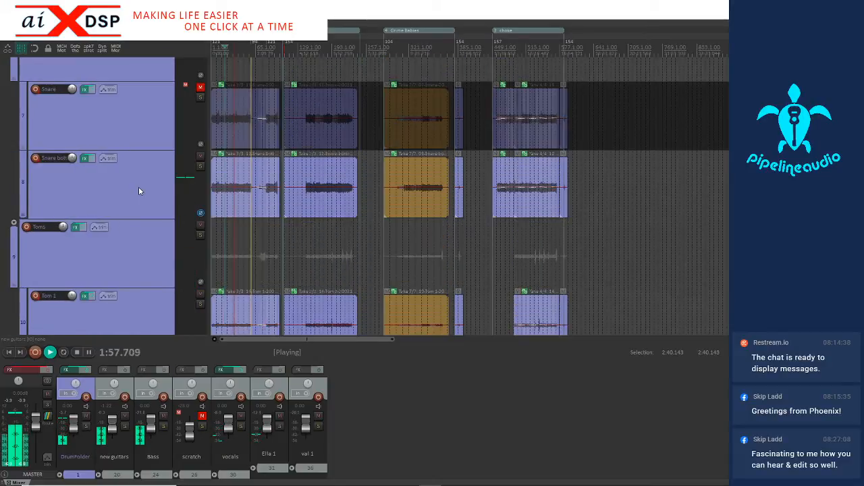
scroll(138, 191, up, 3)
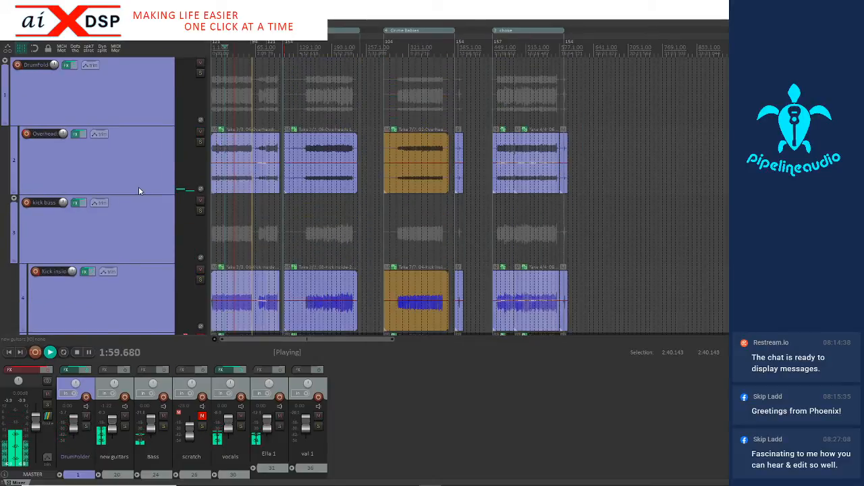
key(space)
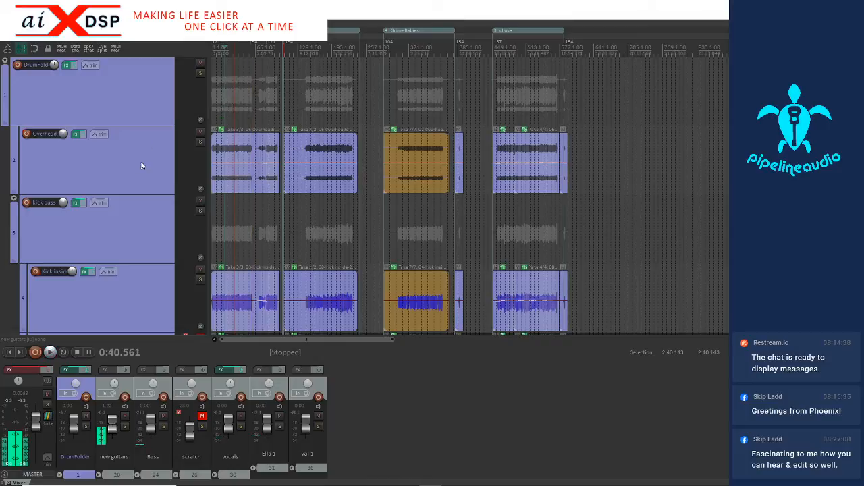
scroll(145, 176, down, 3)
scroll(145, 177, down, 8)
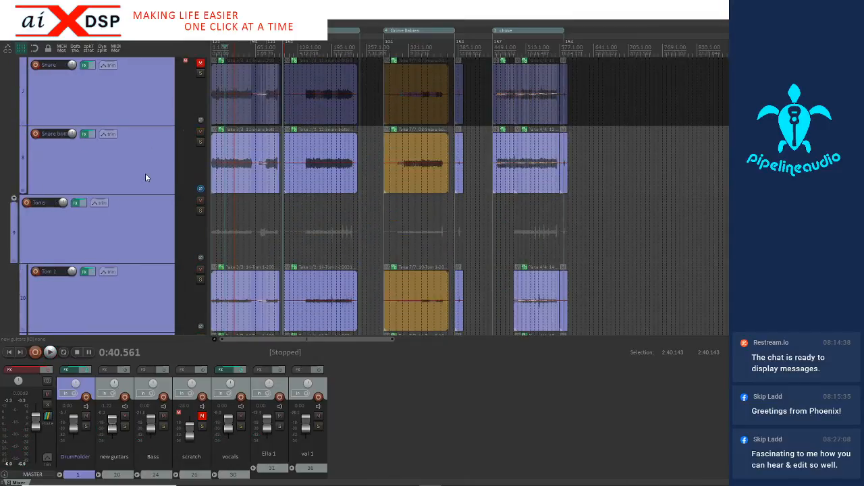
Mute the vocals, Bass and new guitars tracks to leave the drums audible
click(240, 417)
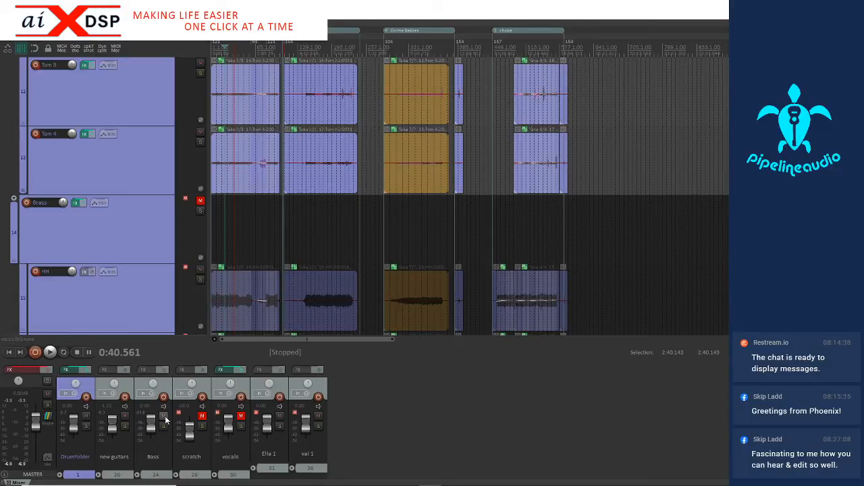
click(164, 416)
click(125, 418)
Play the drums at the start of the second song to check their timing, and stop playback
scroll(134, 227, up, 10)
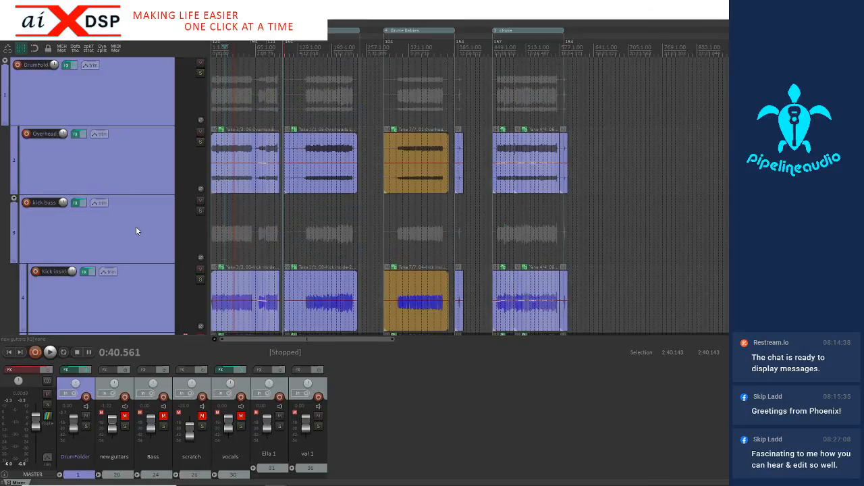
scroll(146, 215, down, 2)
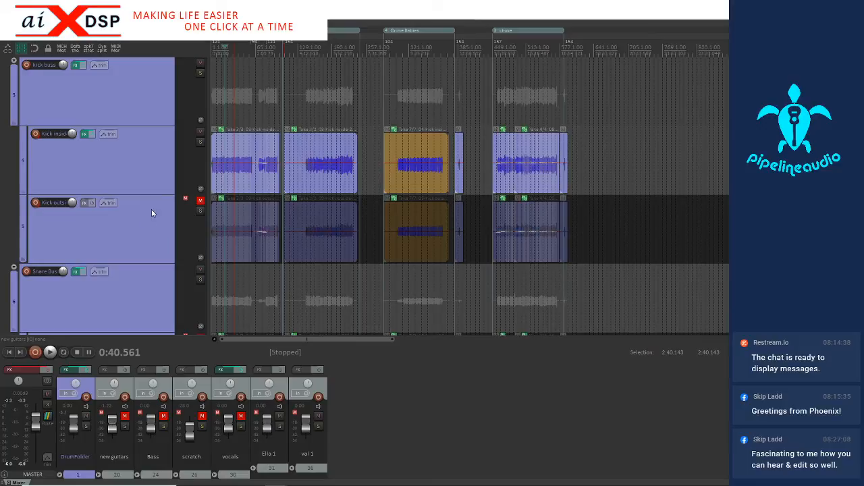
click(98, 228)
scroll(98, 228, down, 1)
scroll(98, 227, down, 3)
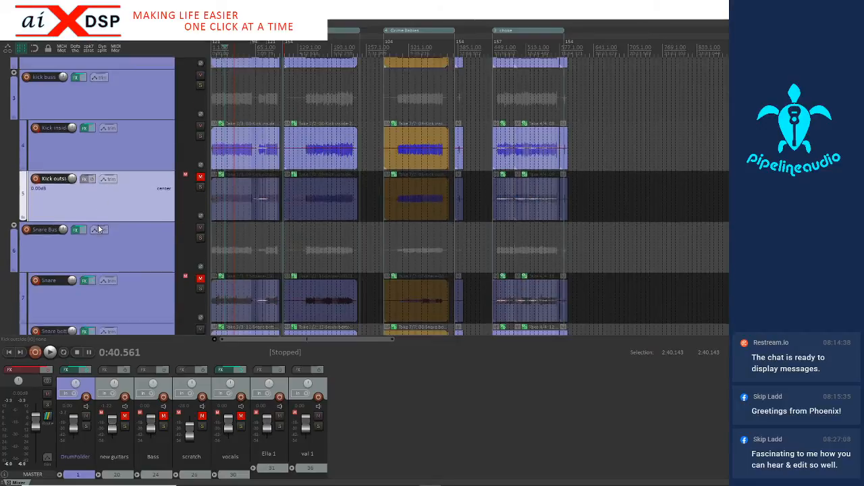
scroll(94, 230, down, 2)
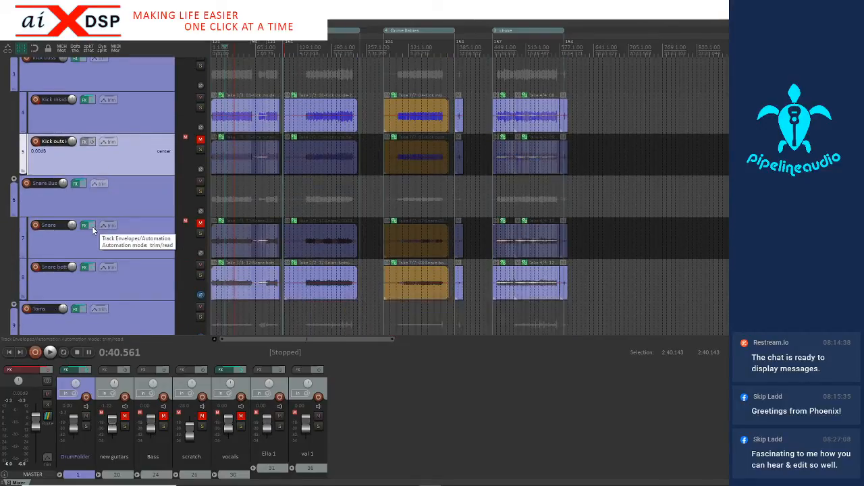
click(304, 127)
scroll(307, 126, up, 8)
key(space)
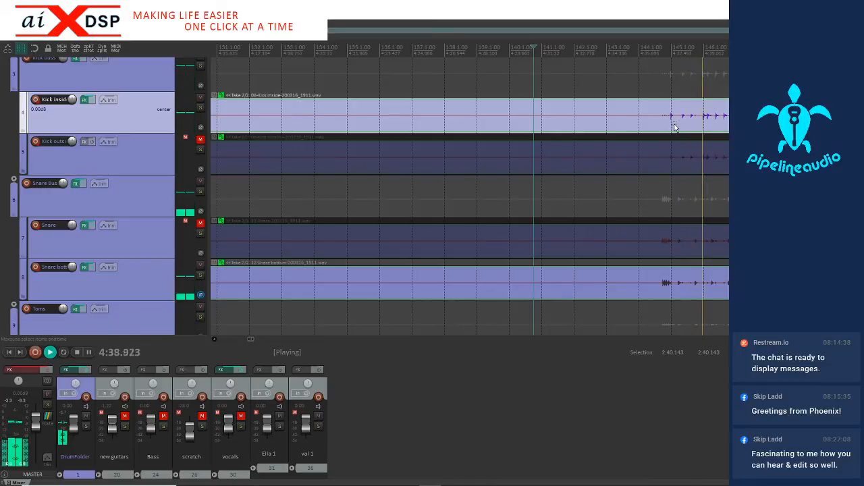
key(space)
Add a stretch marker across the drum takes at the first hi-hat hit just before measure 141
scroll(145, 237, down, 9)
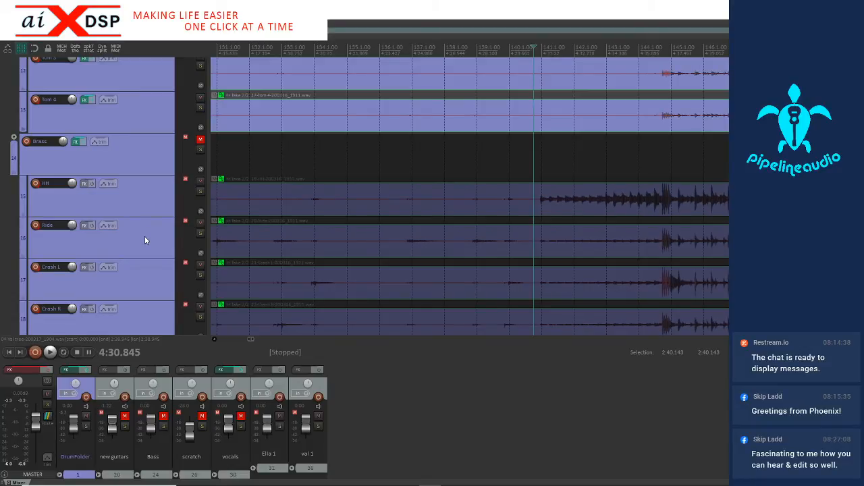
click(544, 203)
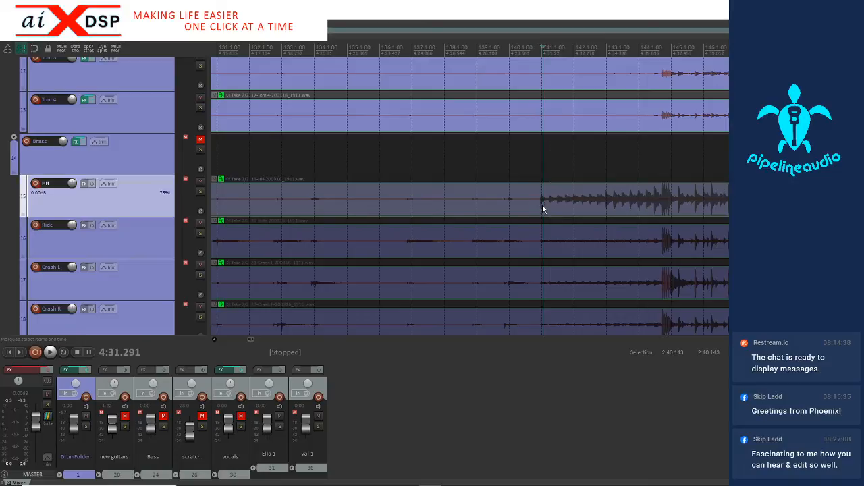
scroll(540, 210, up, 5)
click(434, 201)
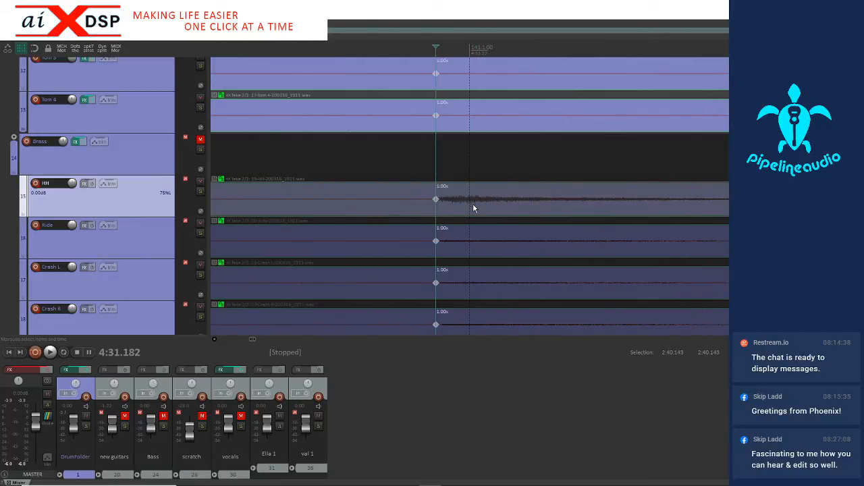
scroll(472, 204, down, 5)
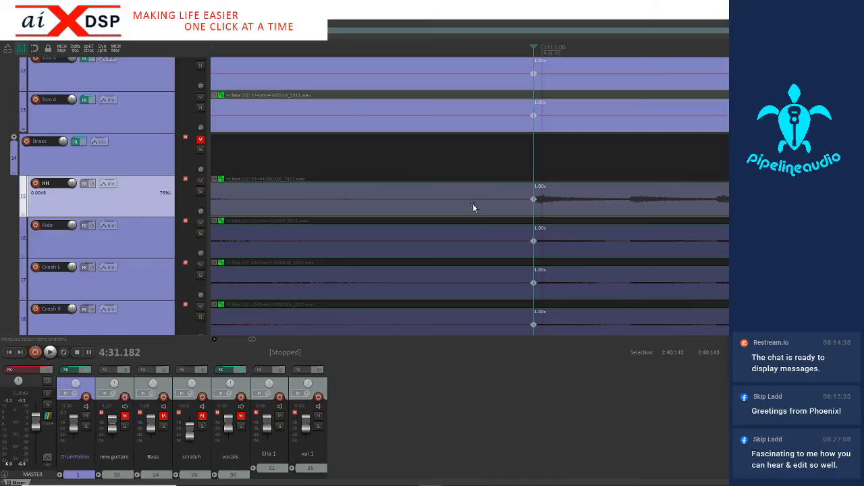
Add a stretch marker across the drum takes at the hi-hat hit on measure 142
click(588, 206)
scroll(582, 207, up, 5)
scroll(505, 208, up, 3)
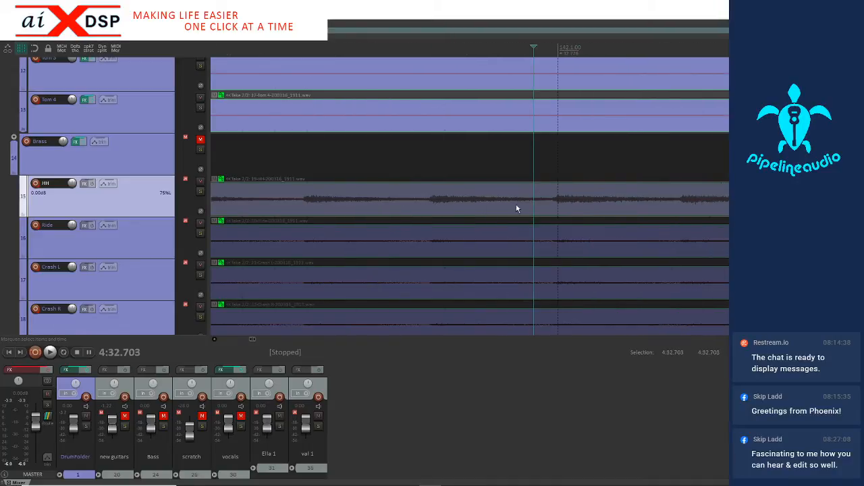
click(554, 204)
key(shift+w)
scroll(687, 216, down, 4)
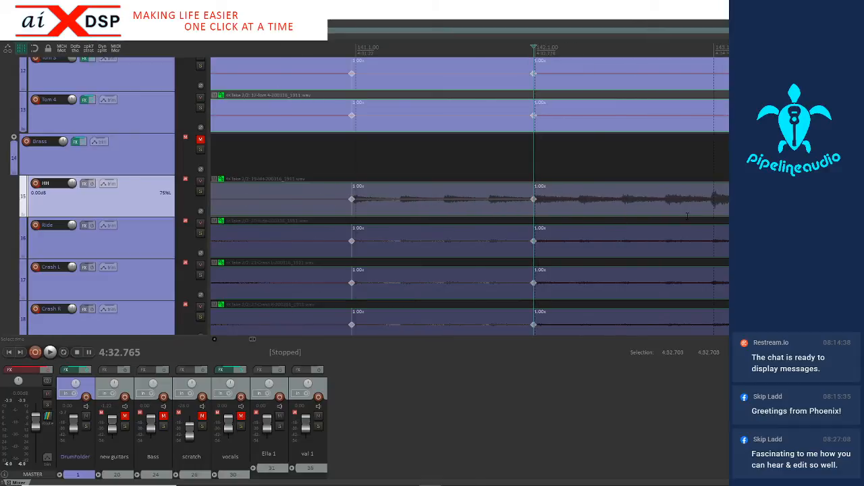
Add stretch markers across the drum takes at the hi-hat hits on measures 143 and 144
scroll(663, 219, down, 3)
click(597, 210)
scroll(596, 208, up, 5)
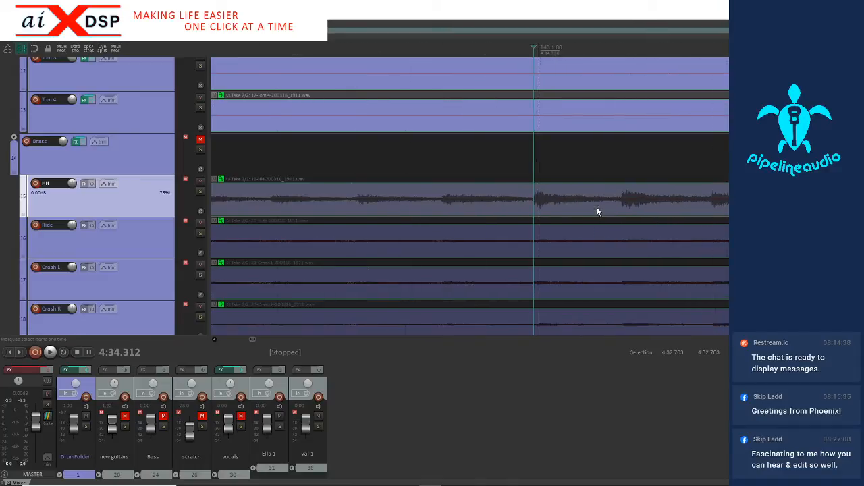
click(534, 206)
key(shift+w)
scroll(592, 206, down, 5)
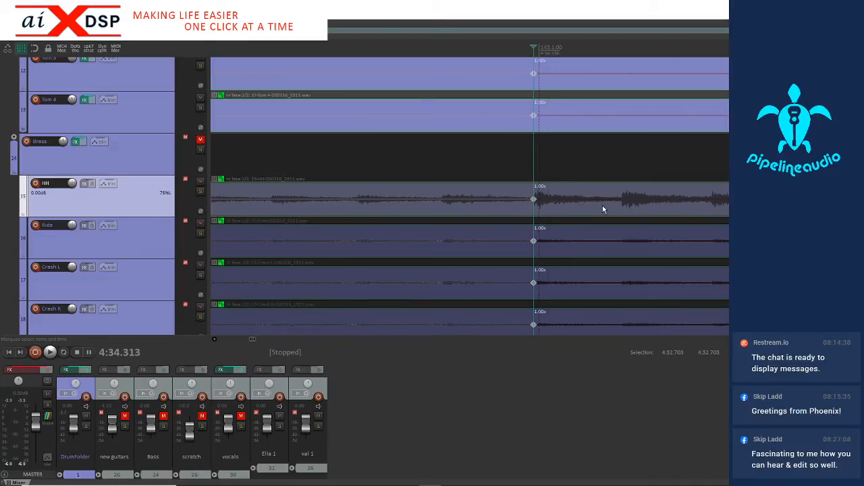
click(712, 211)
key(shift+w)
Add a stretch marker across the drum takes at the Kick inside transient on measure 145
scroll(703, 214, up, 3)
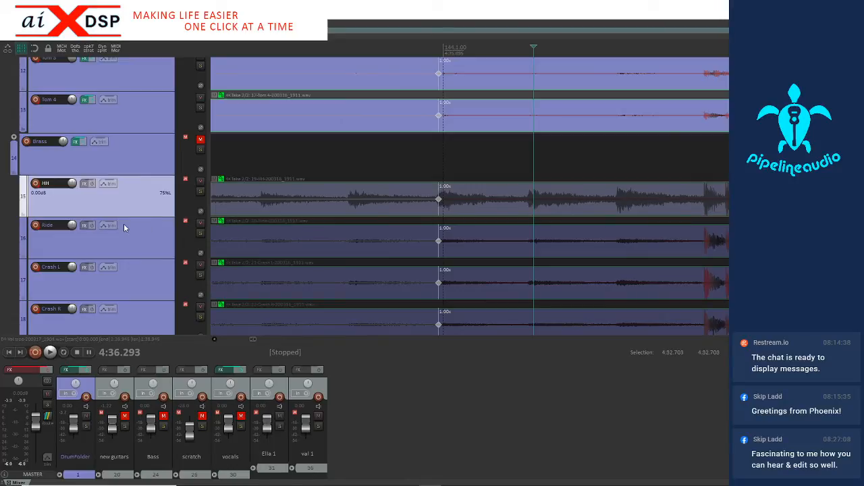
scroll(123, 223, up, 5)
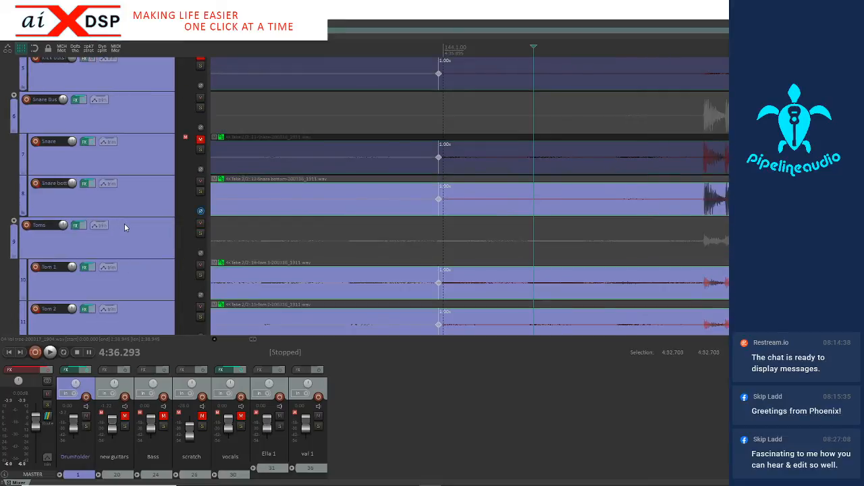
scroll(124, 223, up, 2)
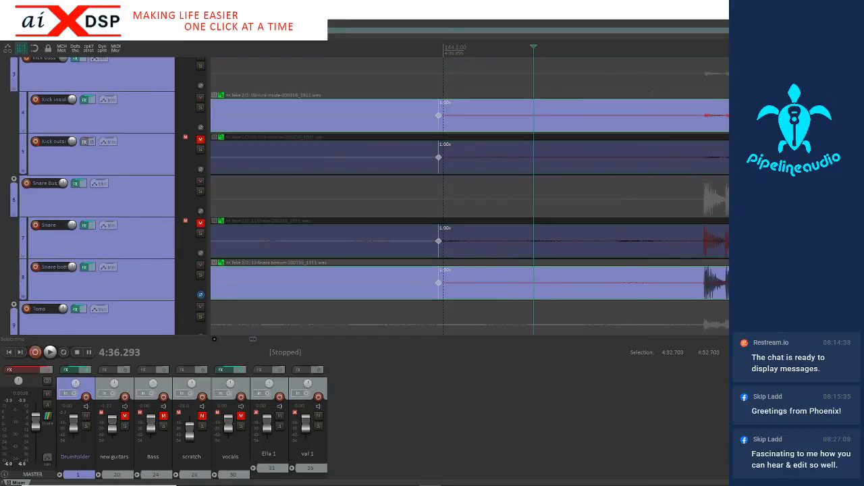
click(765, 116)
key(Tab)
key(shift+w)
scroll(765, 116, down, 1)
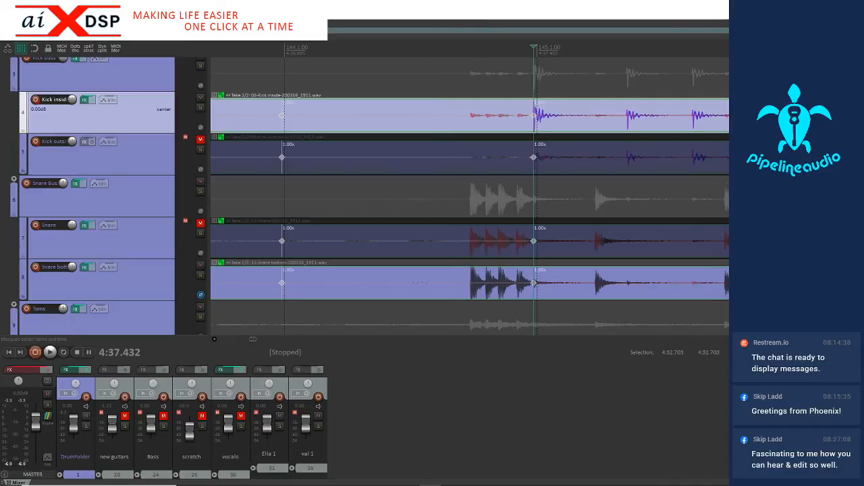
Add stretch markers across the drum takes at the kick downbeats of measures 146 to 152
scroll(660, 143, down, 3)
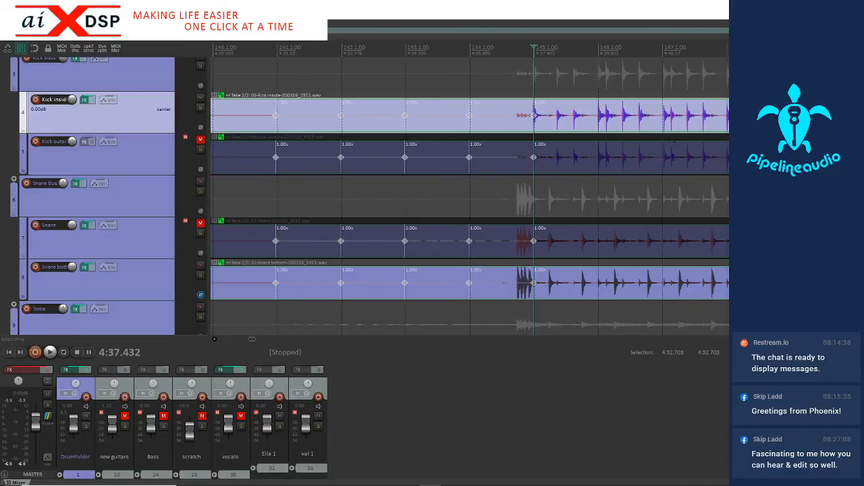
click(566, 123)
key(shift+w)
click(599, 125)
key(shift+w)
click(632, 128)
key(shift+w)
click(663, 126)
key(shift+w)
click(696, 127)
key(shift+w)
click(720, 127)
key(shift+w)
click(761, 127)
key(shift+w)
Add stretch markers across the drum takes at the kick downbeats of measures 153 to 157
scroll(761, 127, up, 2)
click(599, 126)
key(shift+w)
click(664, 127)
key(shift+w)
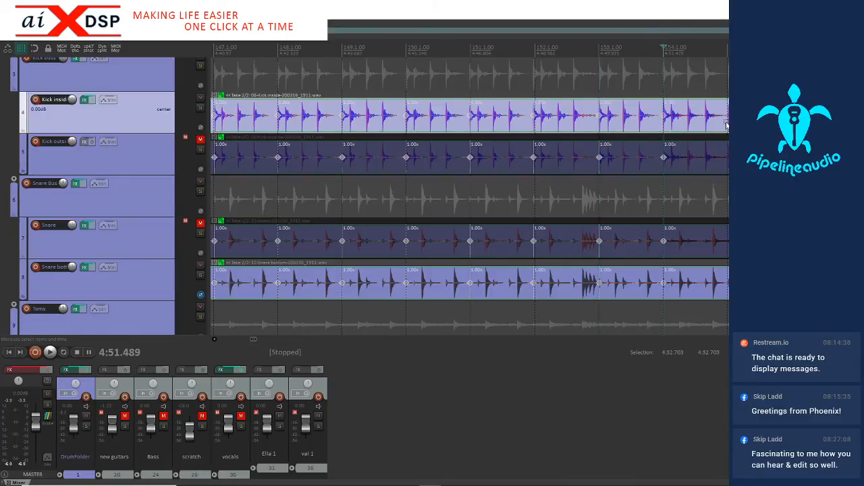
click(724, 127)
key(shift+w)
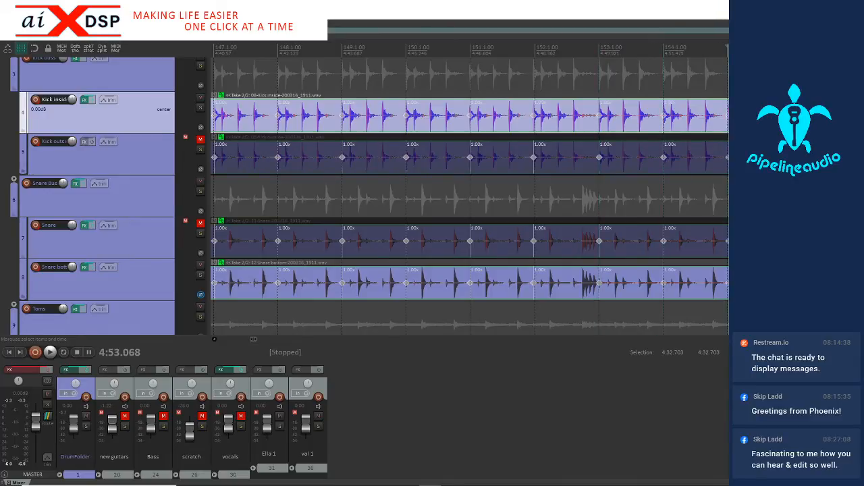
click(792, 127)
key(shift+w)
scroll(791, 127, up, 2)
click(706, 127)
key(shift+w)
Mark the kick downbeats of measures 158 to 161 with stretch markers across the drum takes
scroll(648, 125, down, 2)
click(623, 123)
key(shift+w)
click(715, 127)
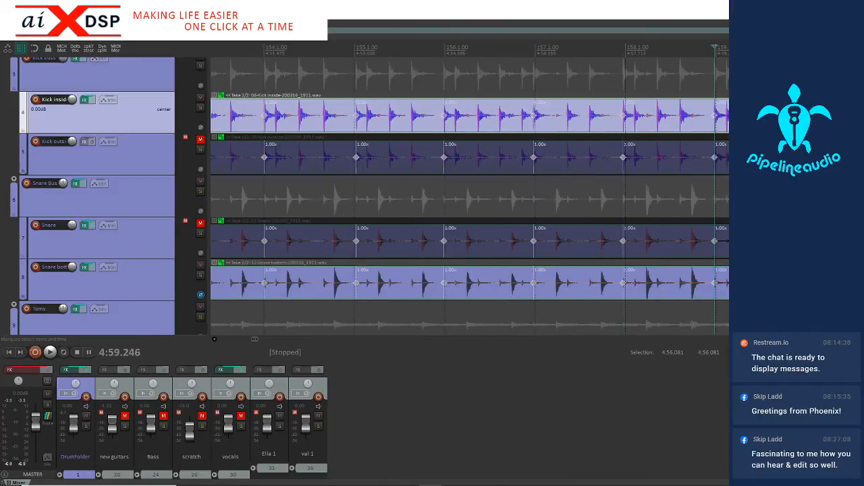
click(793, 127)
key(Tab)
scroll(792, 127, up, 2)
key(shift+w)
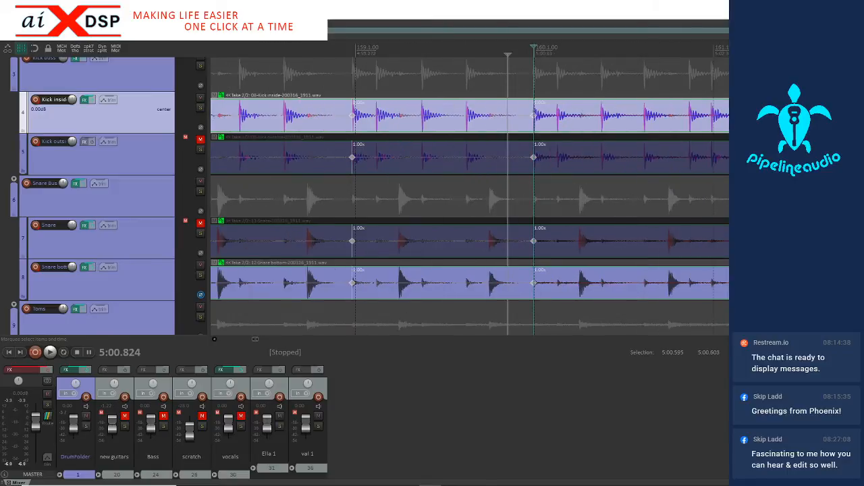
click(706, 125)
key(Tab)
key(shift+w)
Add stretch markers across the drum takes at the kick transients starting measures 162 and 163
scroll(700, 125, down, 2)
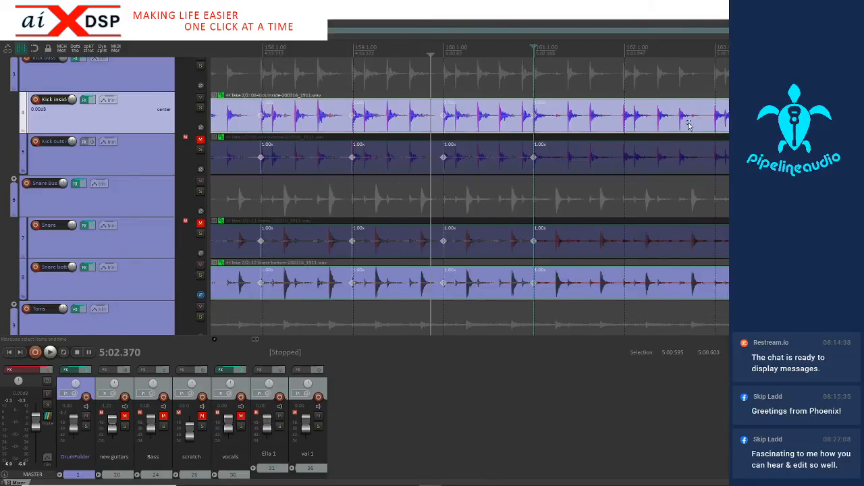
click(615, 124)
key(Tab)
key(shift+w)
click(707, 126)
key(Tab)
key(shift+w)
Add stretch markers across the drum takes at the kick transients starting measures 164 to 167
scroll(707, 126, down, 1)
click(590, 127)
key(Tab)
key(shift+w)
key(Tab)
key(shift+w)
key(Tab)
key(shift+w)
key(Tab)
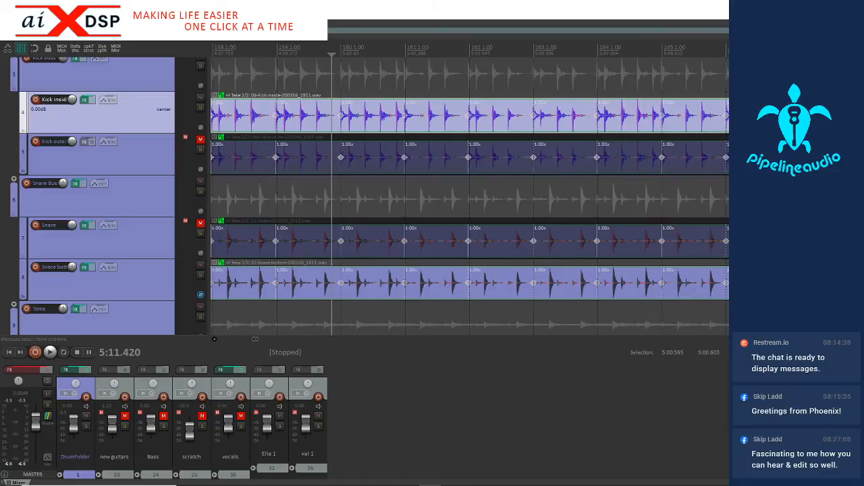
key(shift+w)
Add stretch markers across the drum takes at the kick transients starting measures 168 to 171
scroll(756, 123, up, 2)
click(646, 123)
key(Tab)
key(shift+w)
click(776, 122)
key(Tab)
scroll(776, 123, up, 3)
scroll(703, 127, down, 3)
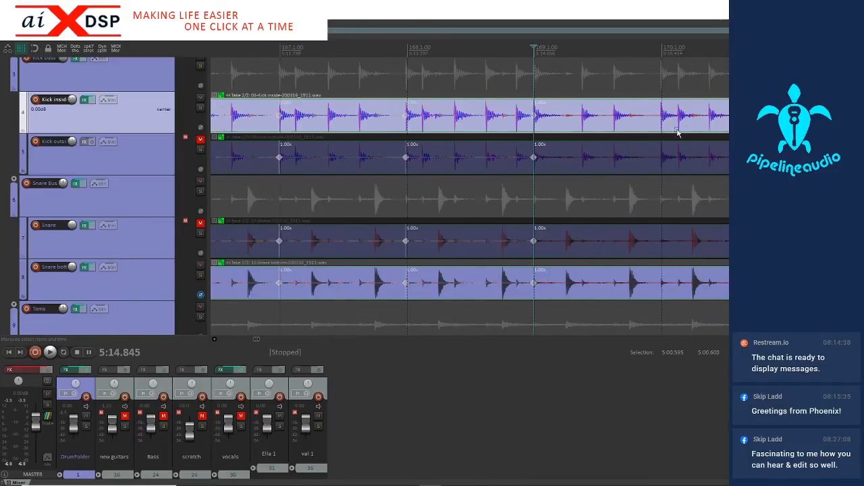
click(646, 124)
key(Tab)
key(shift+w)
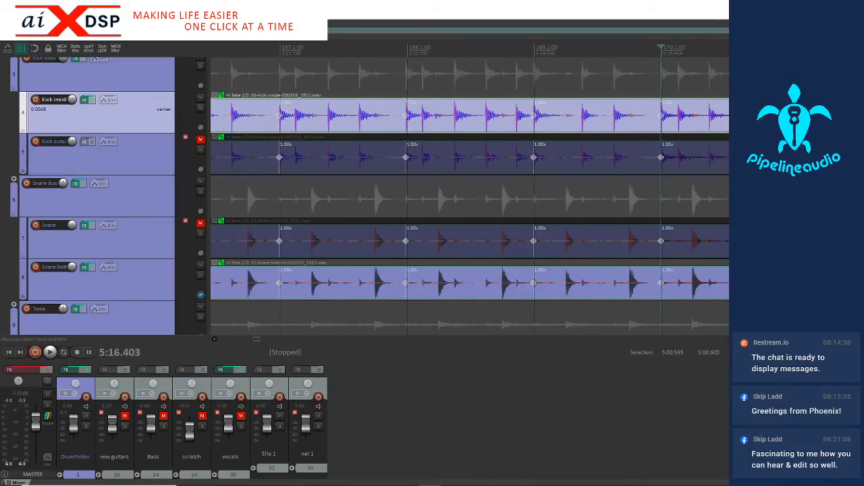
key(Tab)
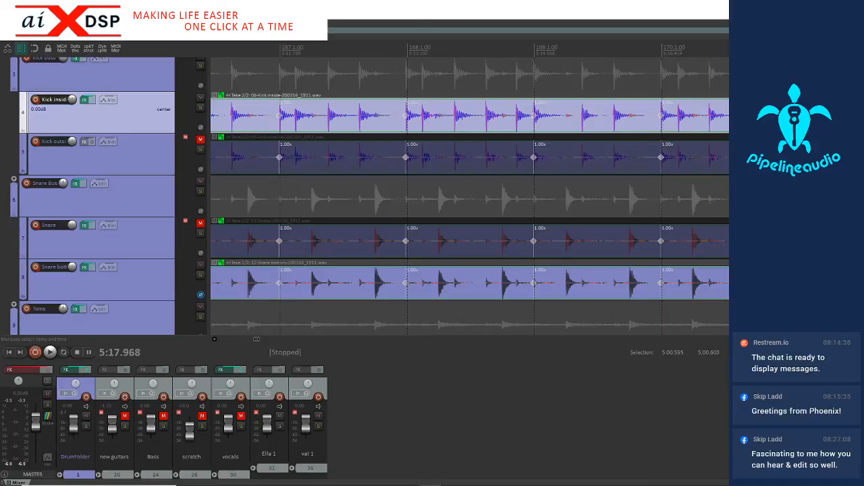
Add stretch markers across the drum takes at the kick transients starting measures 172 to 177
scroll(577, 136, down, 3)
click(571, 130)
key(Tab)
key(shift+w)
click(616, 129)
key(Tab)
key(shift+w)
click(658, 131)
key(Tab)
key(shift+w)
click(704, 130)
key(Tab)
key(shift+w)
key(Tab)
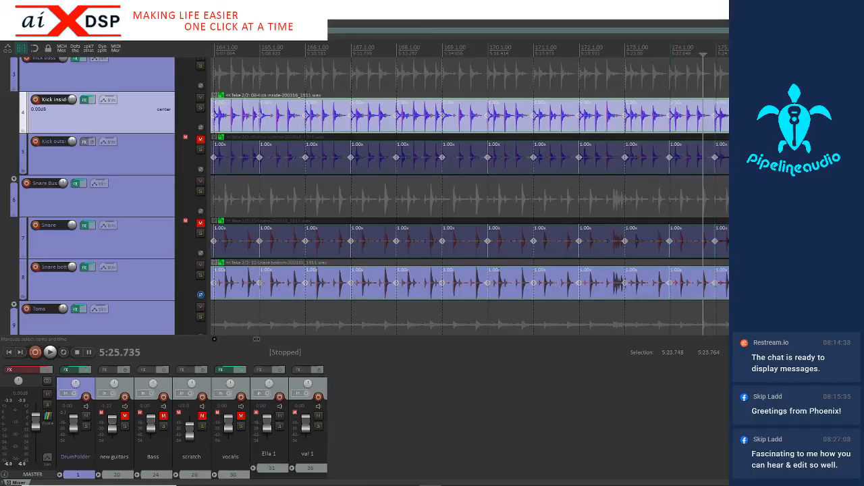
scroll(470, 195, up, 3)
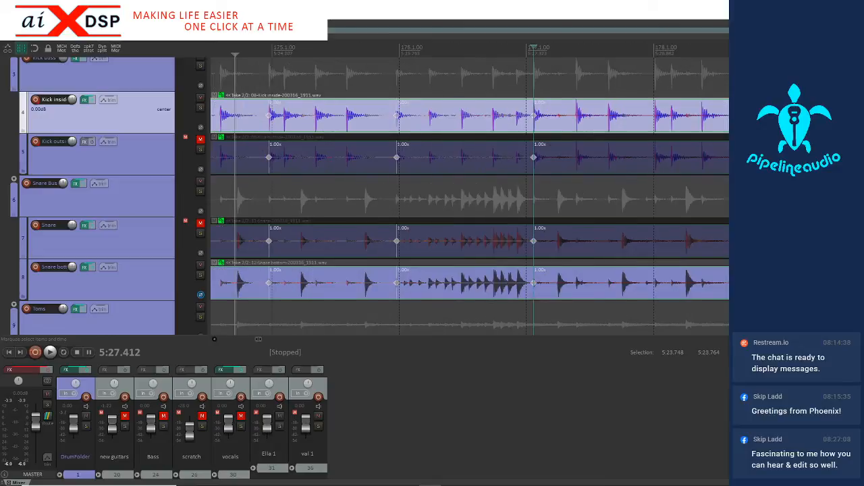
Add stretch markers across the drum takes at the kick transients starting measures 178 to 180
click(639, 127)
key(Tab)
key(shift+w)
key(Tab)
key(Tab)
key(shift+w)
scroll(665, 133, down, 2)
click(583, 124)
Add stretch markers across the drum takes at the kick transients starting measures 181 to 183
key(Tab)
key(shift+w)
click(657, 125)
key(Tab)
key(shift+w)
click(718, 127)
key(Tab)
key(shift+w)
click(780, 127)
Add stretch markers across the drum takes at the kick transients starting measures 184 to 186
key(Tab)
key(shift+w)
scroll(781, 127, up, 2)
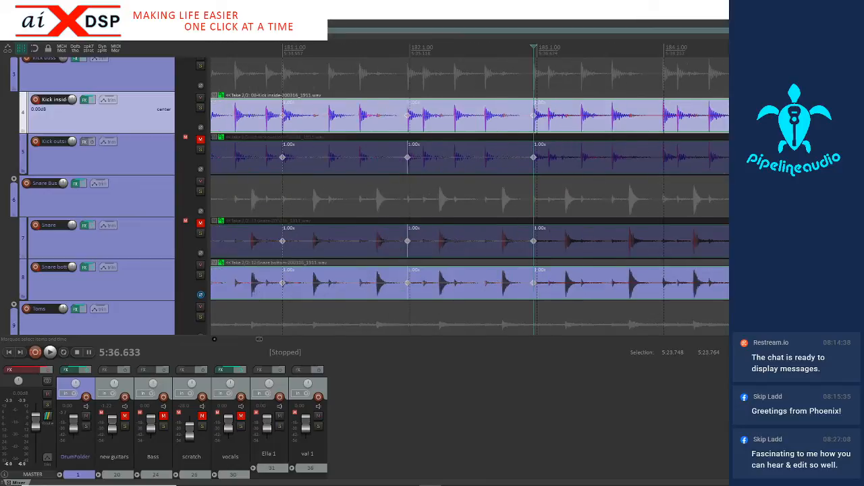
click(654, 127)
key(Tab)
key(shift+w)
key(Tab)
key(shift+w)
scroll(470, 196, down, 2)
Add stretch markers across the drum takes at the kick transients starting measures 187 to 190
key(Tab)
key(shift+w)
click(660, 128)
key(Tab)
key(shift+w)
key(Tab)
key(shift+w)
key(Tab)
key(shift+w)
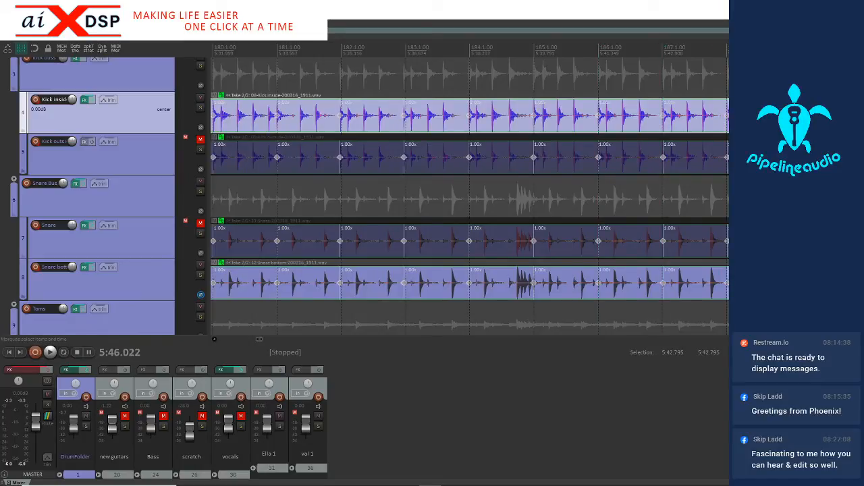
scroll(469, 196, up, 3)
Add stretch markers across the drum takes at the kick transients starting measures 191 to 193
key(Tab)
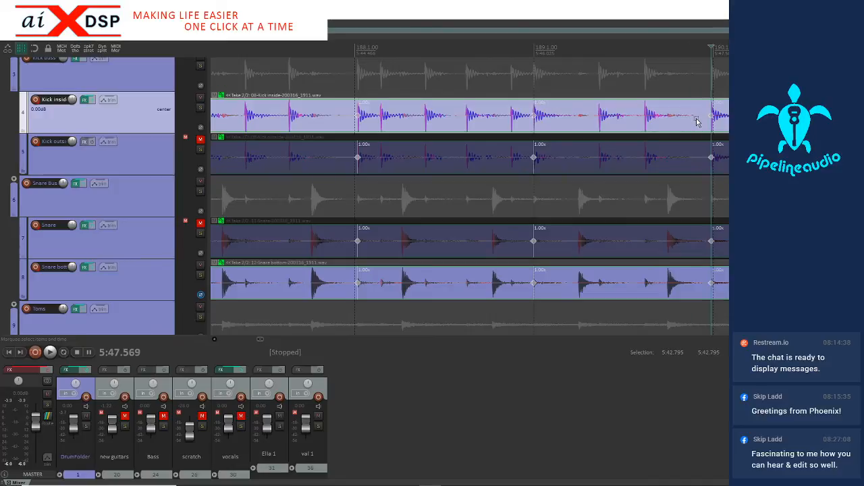
key(shift+w)
scroll(698, 122, down, 2)
click(614, 127)
key(Tab)
key(shift+w)
key(Tab)
key(shift+w)
scroll(711, 128, up, 2)
Add stretch markers across the drum takes at the kick transients starting measures 194 to 197
key(Tab)
key(shift+w)
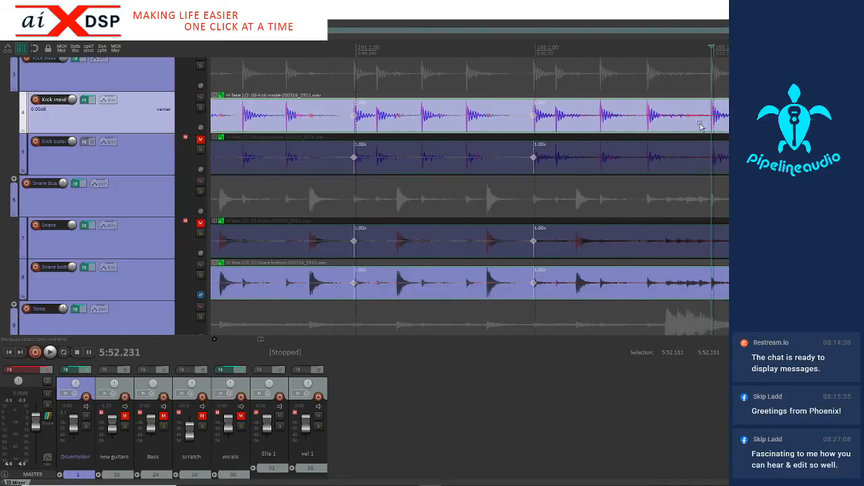
scroll(710, 128, down, 2)
key(Tab)
key(shift+w)
key(Tab)
key(shift+w)
key(Tab)
key(shift+w)
scroll(470, 196, up, 2)
Add stretch markers across the drum takes at the kick transients starting measures 198 to 200
key(Tab)
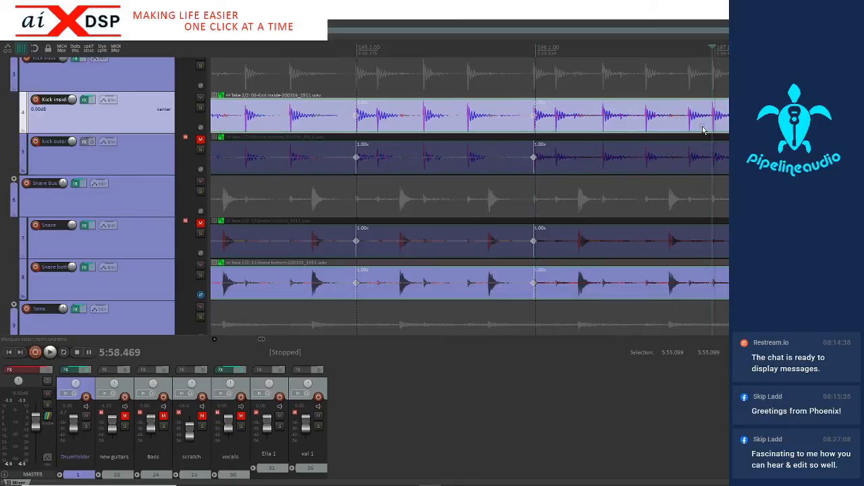
key(shift+w)
scroll(718, 129, down, 2)
key(Tab)
key(shift+w)
key(Tab)
key(shift+w)
scroll(636, 131, down, 1)
key(Tab)
key(shift+w)
Add stretch markers across the drum takes at the kick transients starting measures 201 to 203
click(650, 129)
click(653, 129)
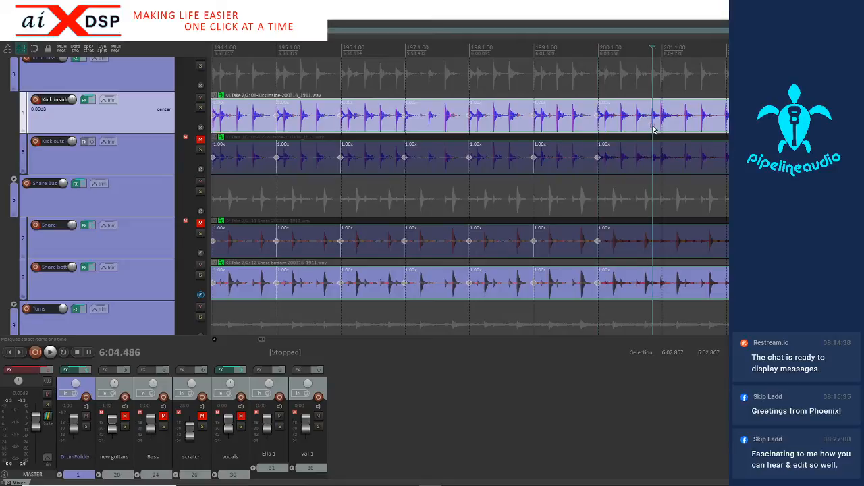
key(Tab)
key(shift+w)
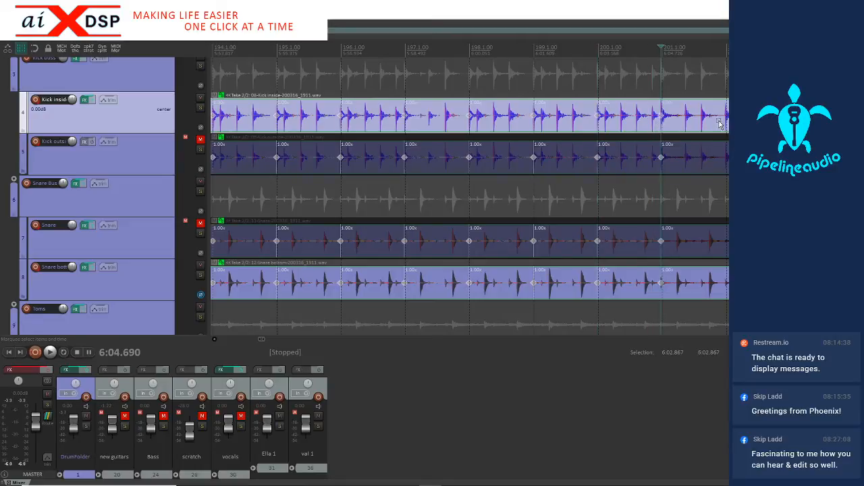
key(Tab)
key(shift+w)
key(Tab)
key(shift+w)
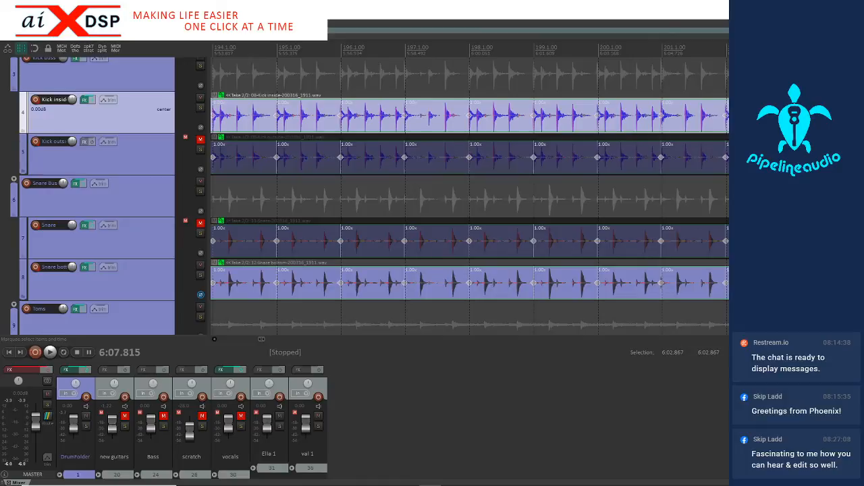
Add stretch markers across the drum takes at the kick transients starting measures 204 and 205
scroll(699, 135, up, 3)
scroll(700, 130, down, 3)
key(Tab)
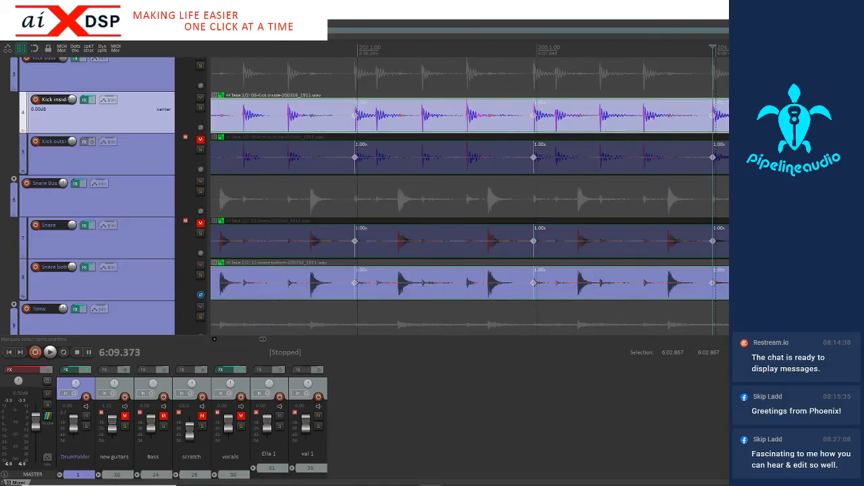
key(shift+w)
key(Tab)
key(shift+w)
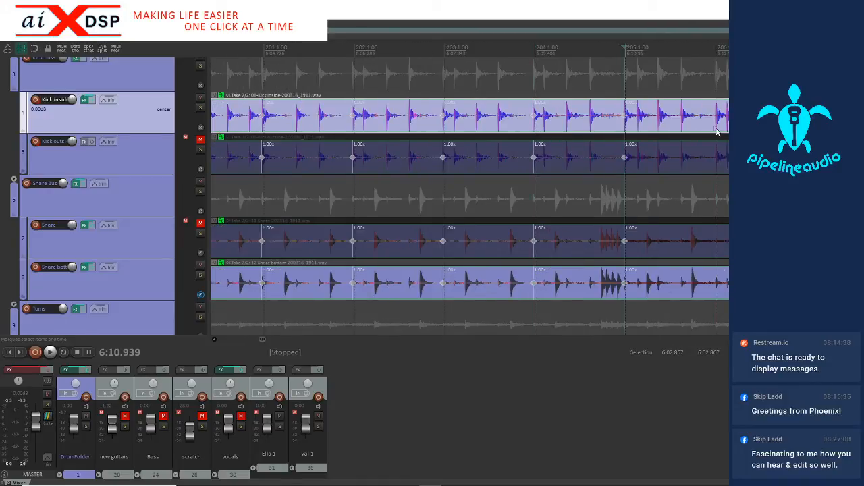
Add stretch markers across the drum takes at the kick transients starting measures 206 to 208
key(Tab)
key(shift+w)
key(Tab)
key(shift+w)
scroll(470, 196, up, 3)
key(Tab)
key(shift+w)
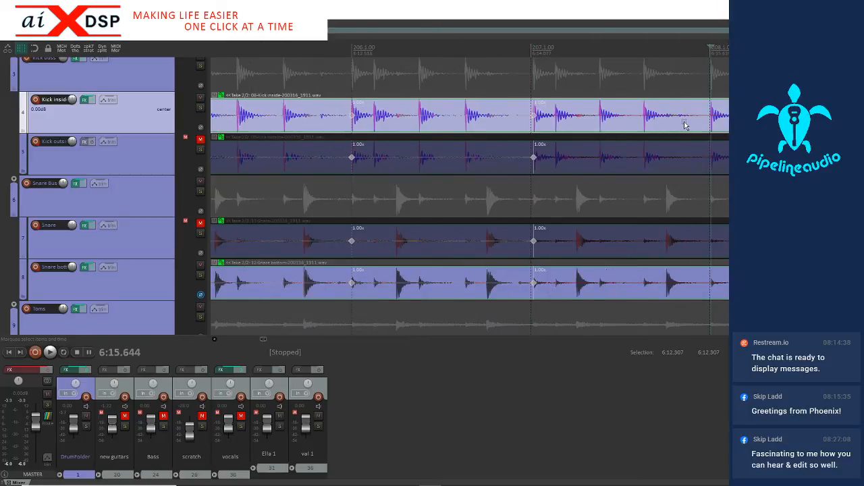
Add stretch markers across the drum takes at the kick transients starting measures 209 to 211
scroll(673, 126, down, 3)
key(Tab)
key(shift+w)
key(Tab)
key(shift+w)
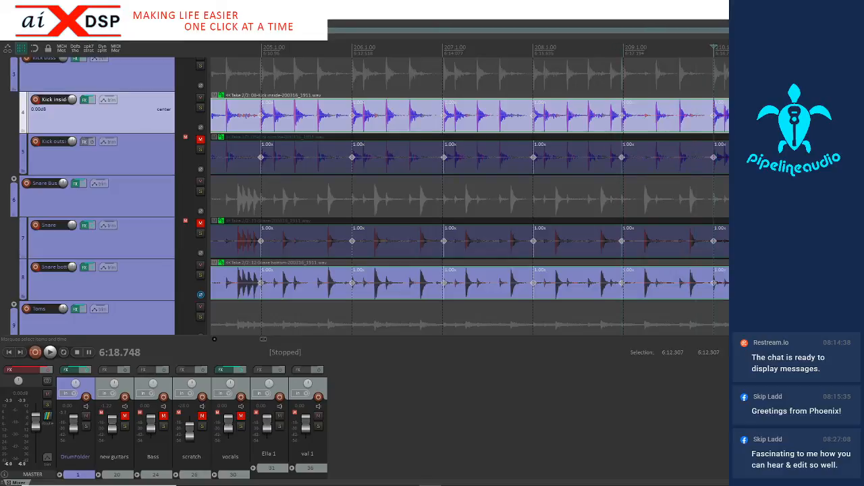
key(Tab)
key(shift+w)
Add stretch markers across the drum takes at the kick transients starting measures 213 and 214, skipping measure 212
scroll(470, 195, up, 2)
scroll(724, 129, down, 1)
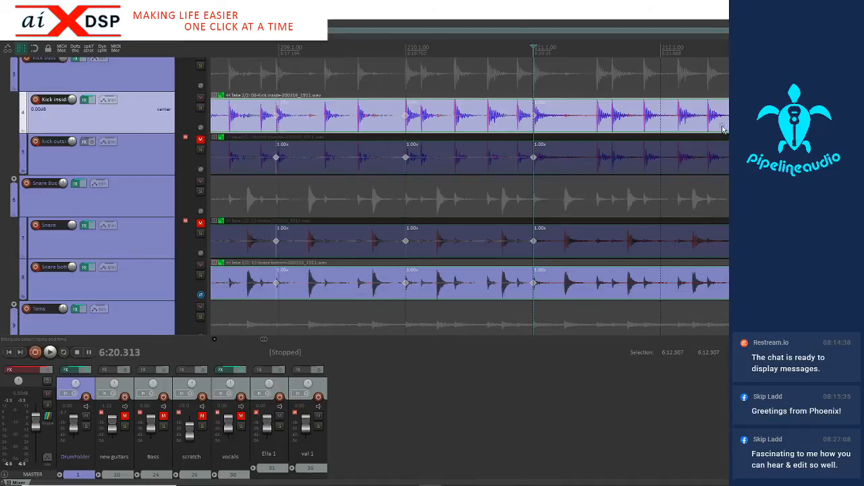
scroll(719, 128, down, 1)
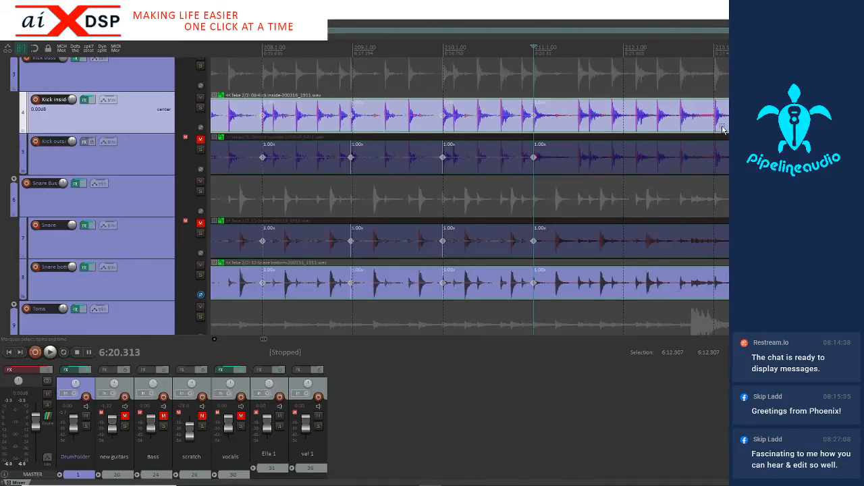
click(701, 123)
key(Tab)
key(shift+w)
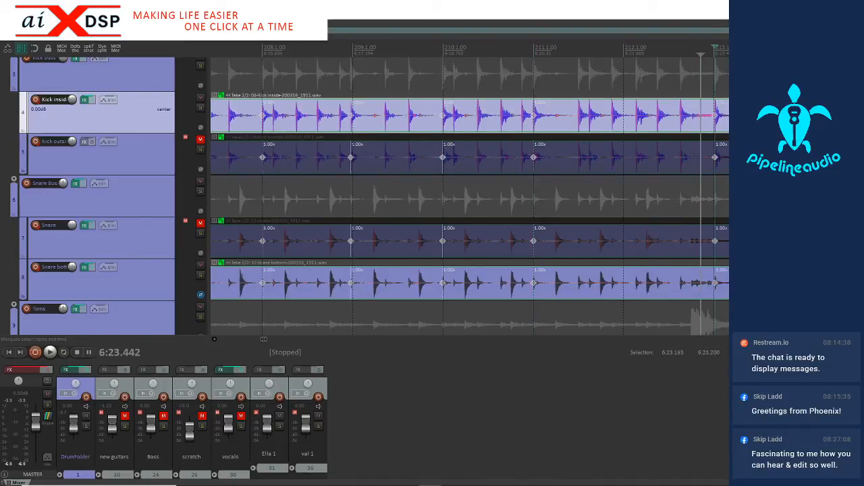
key(Tab)
key(shift+w)
scroll(470, 195, up, 2)
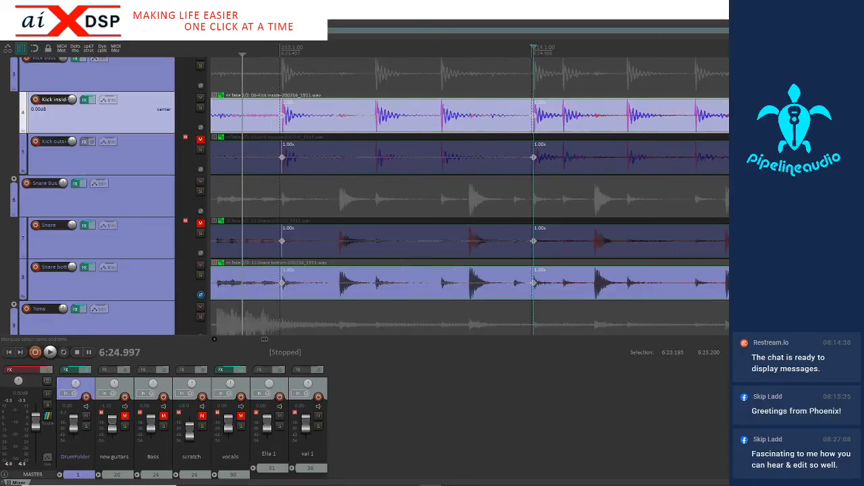
Add stretch markers across the drum takes at the kick transients starting measures 215 and 216
key(Tab)
key(shift+w)
scroll(470, 196, down, 2)
drag(618, 129, 620, 128)
key(Tab)
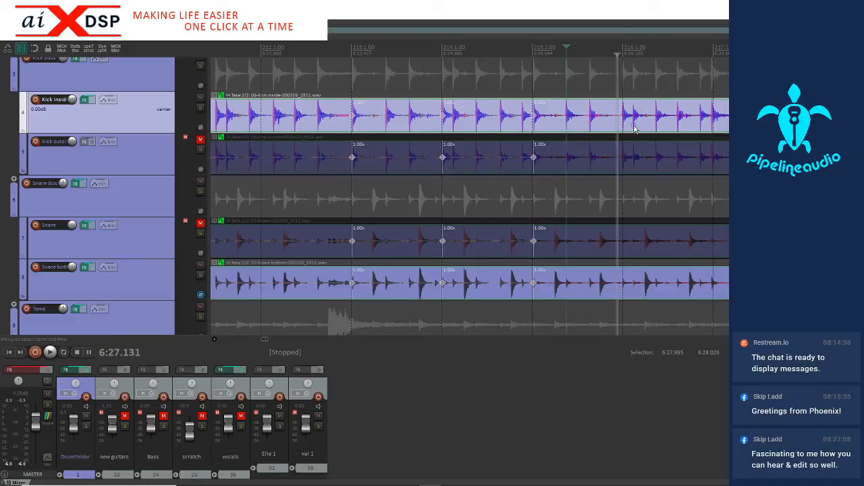
key(Tab)
key(shift+w)
Add stretch markers across the drum takes at the kick transients starting measures 217 to 219
key(Tab)
key(Tab)
key(Tab)
key(shift+w)
click(804, 125)
scroll(804, 125, up, 3)
click(704, 130)
key(Tab)
key(shift+w)
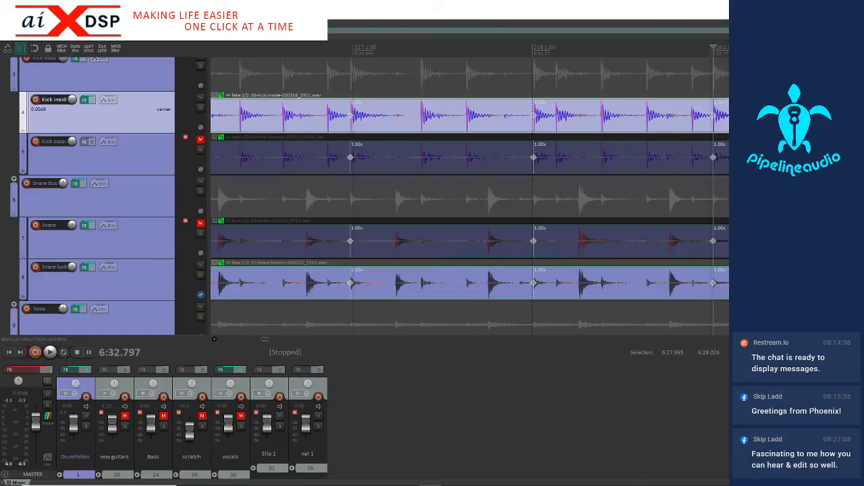
Add stretch markers across the drum takes at the kick transients starting measures 220 to 223
scroll(715, 127, down, 1)
click(647, 123)
key(Tab)
key(shift+w)
key(shift+w)
scroll(707, 128, up, 2)
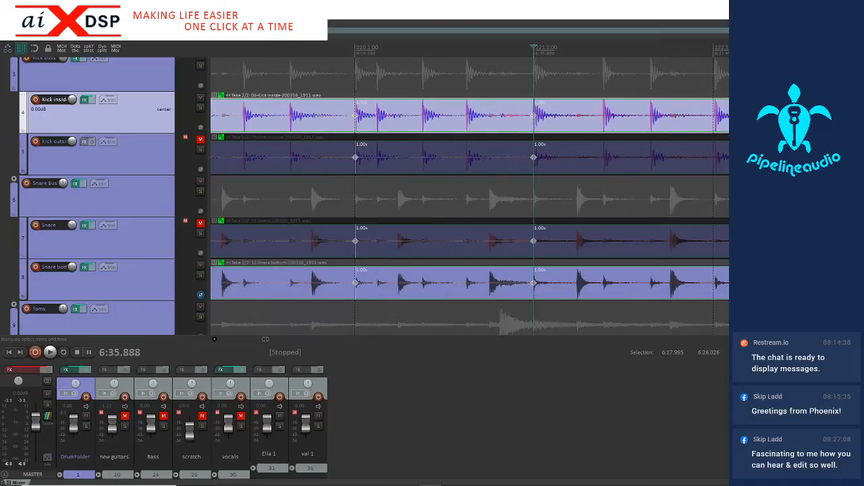
key(Tab)
key(shift+w)
scroll(470, 196, down, 2)
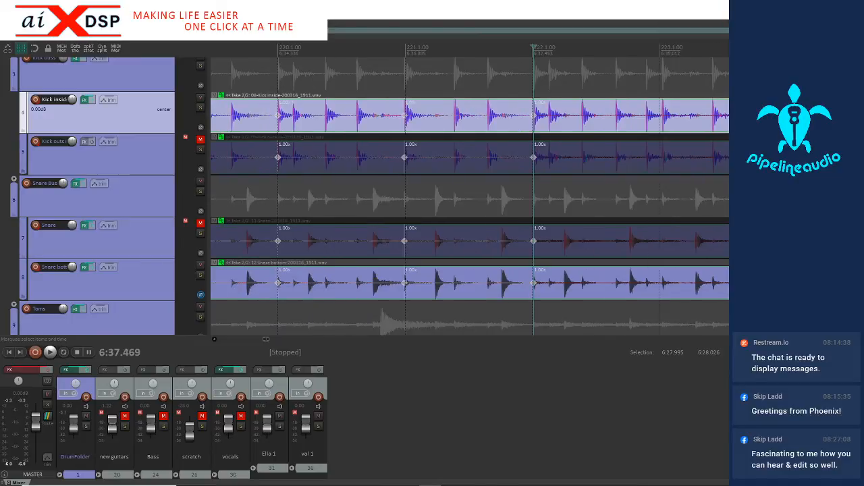
key(Tab)
Add stretch markers across the drum takes at the kick transients starting measures 224 to 226
key(shift+w)
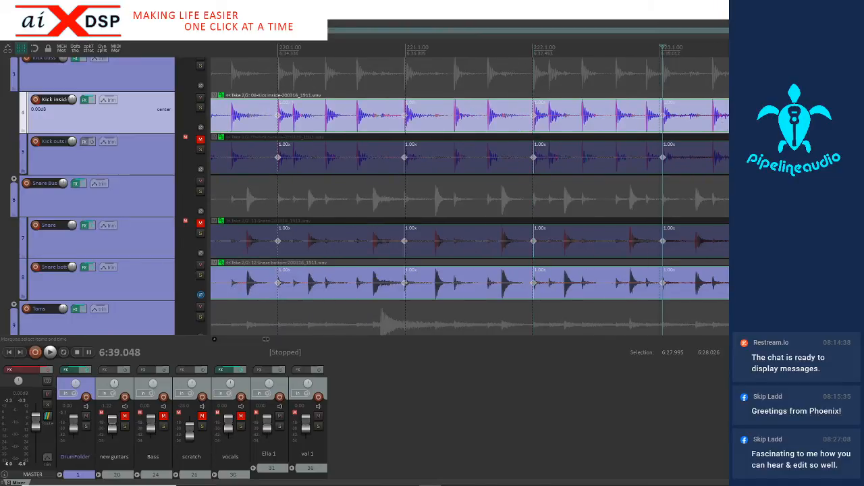
click(779, 130)
key(Tab)
key(shift+w)
scroll(779, 129, up, 2)
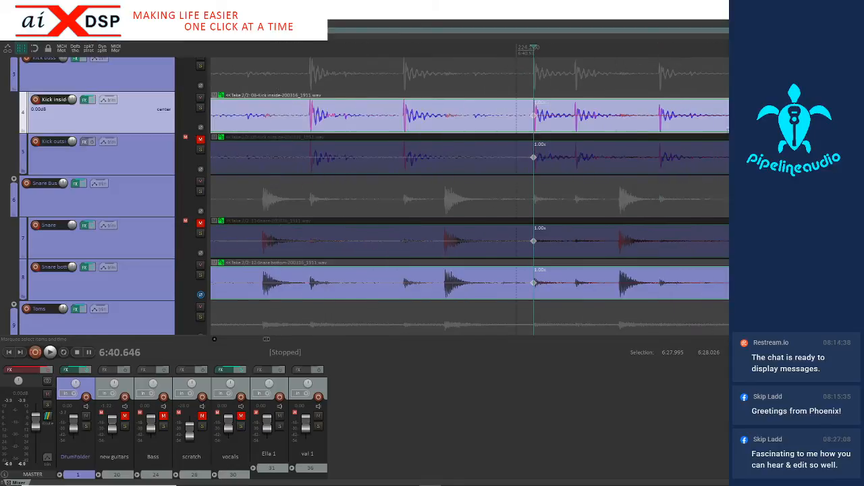
scroll(709, 132, down, 2)
key(Tab)
key(shift+w)
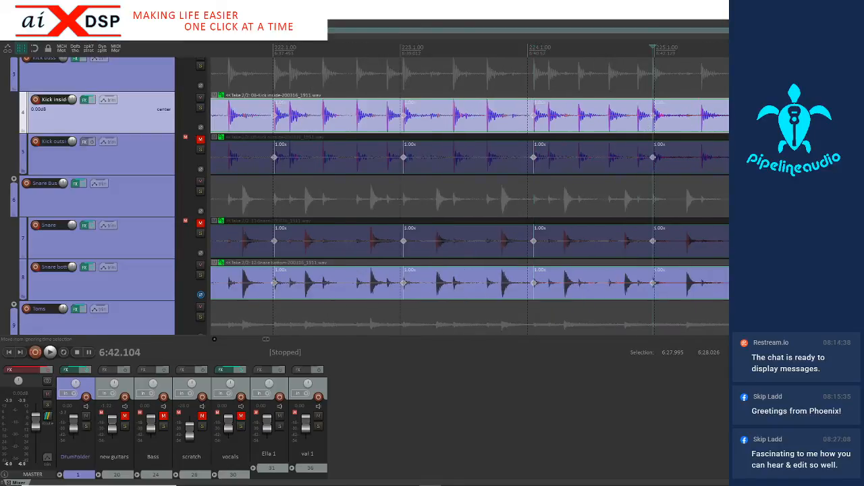
Add stretch markers across the drum takes at the kick transients starting measures 227 to 229
key(shift+w)
scroll(534, 195, up, 2)
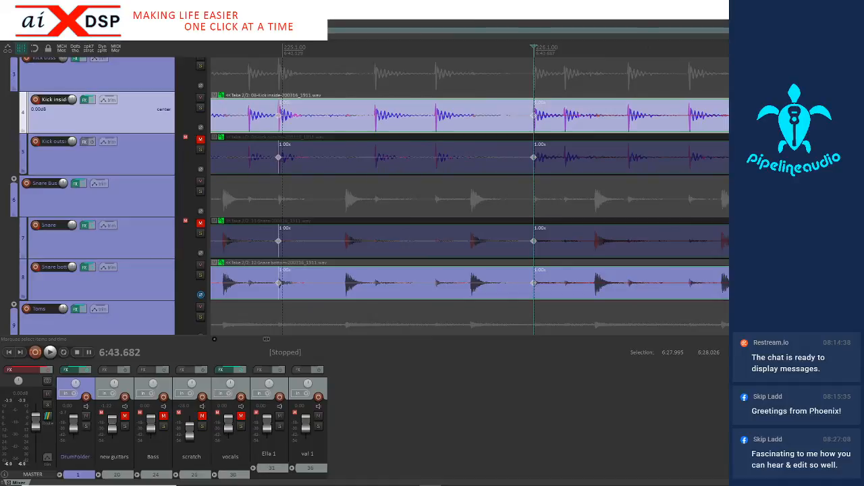
key(Tab)
key(shift+w)
scroll(681, 131, down, 2)
key(Tab)
key(shift+w)
key(Tab)
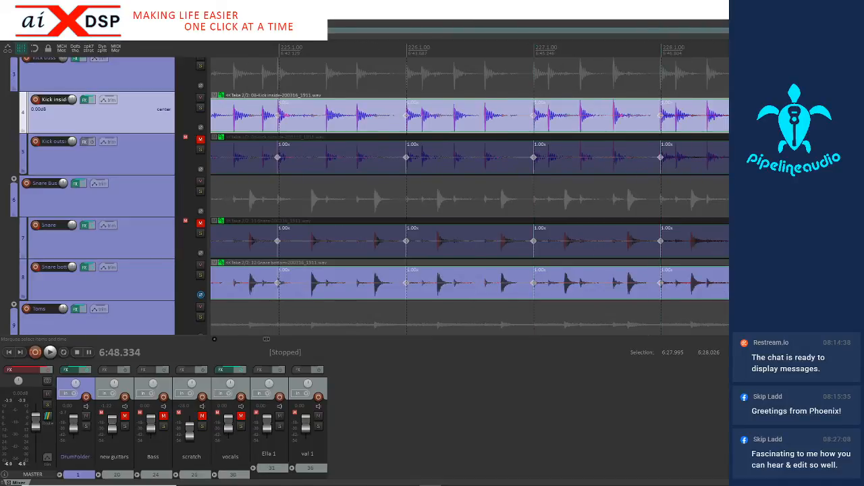
key(shift+w)
Add stretch markers across the drum takes at the kick transients starting measure 230 and the final hit at measure 231
scroll(643, 123, down, 1)
key(Tab)
key(shift+w)
key(Tab)
key(shift+w)
Select the song's drum section from about 4:29 to 6:57 and snap its stretch markers to the measure grid
scroll(712, 127, down, 6)
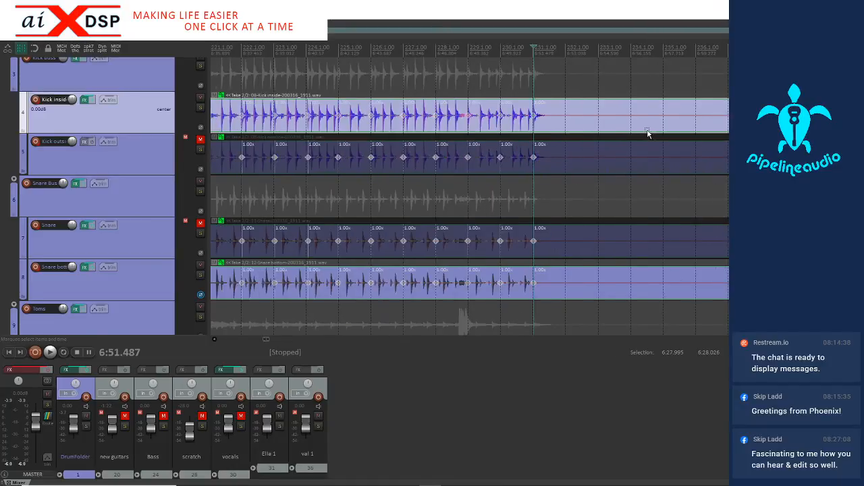
scroll(530, 132, down, 2)
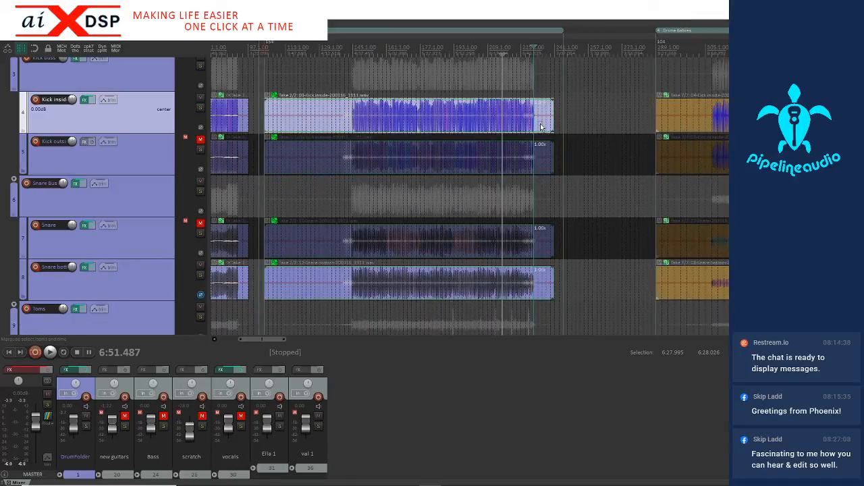
drag(541, 142, 341, 162)
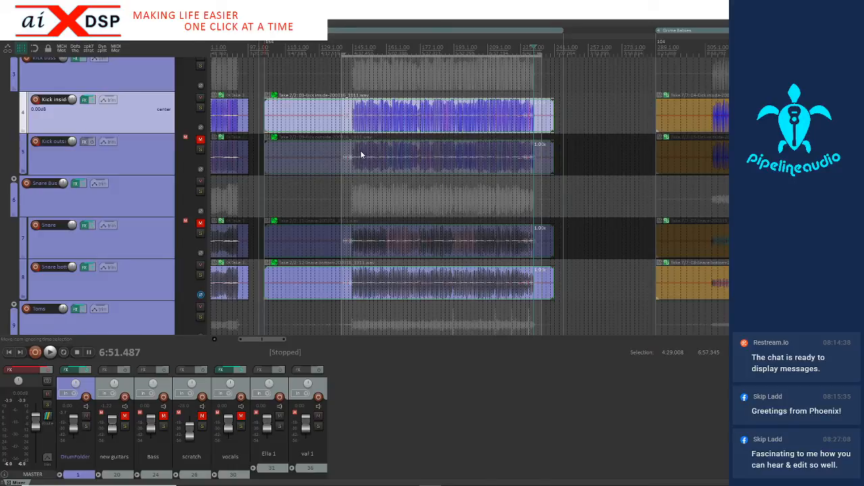
click(351, 126)
scroll(353, 127, up, 10)
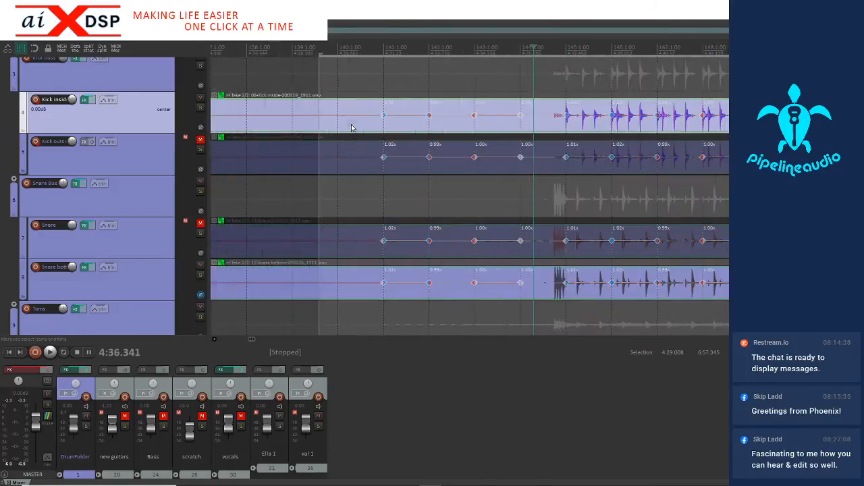
Play back the tightened drums from just before measure 141 and stop with the edit cursor just before measure 176
click(377, 123)
key(space)
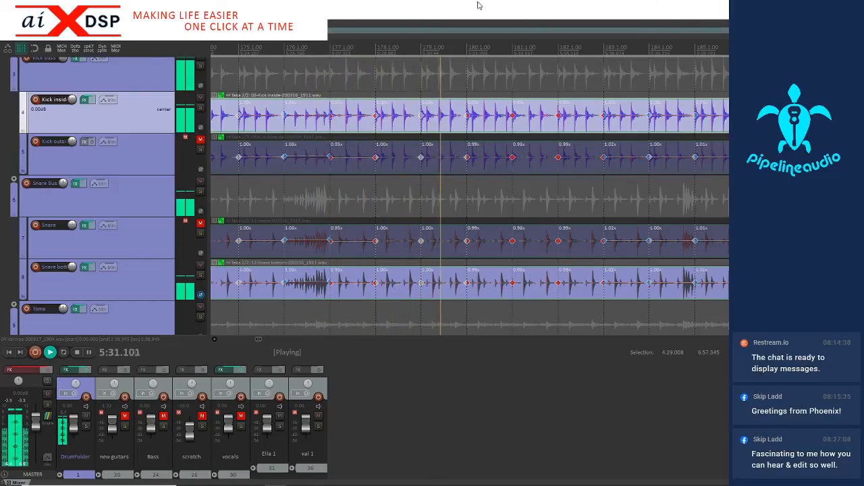
click(276, 167)
key(space)
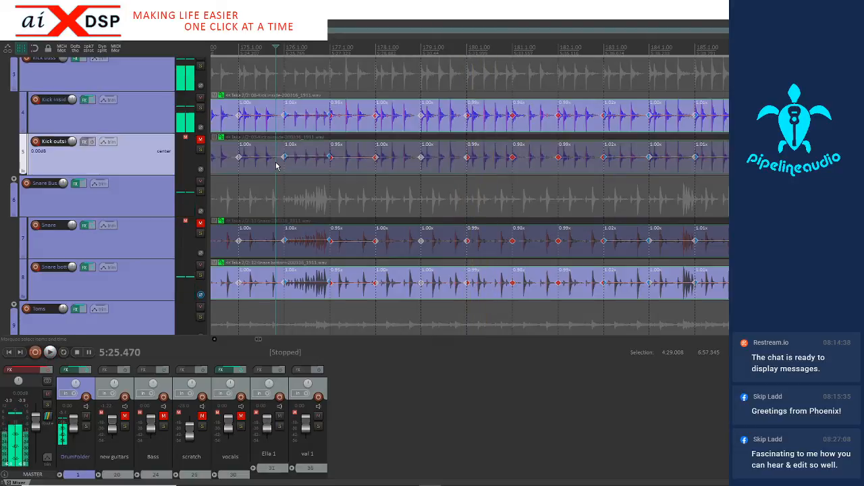
Play back the fill in measure 176 from just before its downbeat to examine its timing
scroll(370, 166, up, 3)
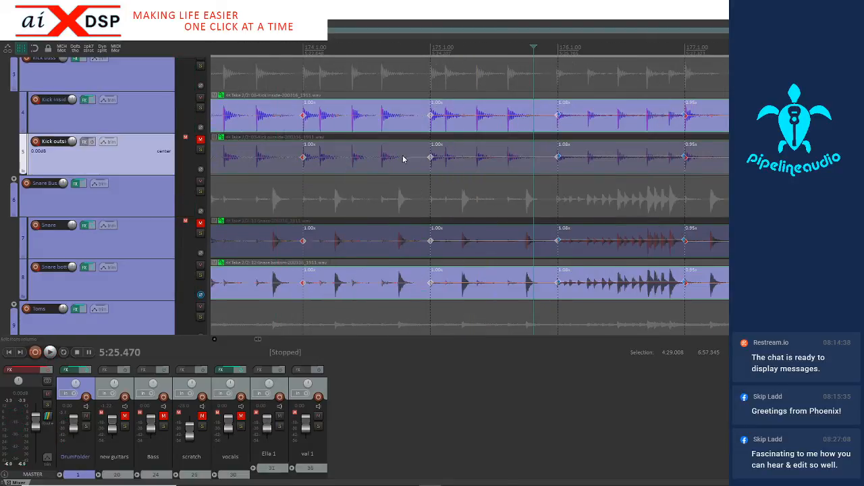
key(space)
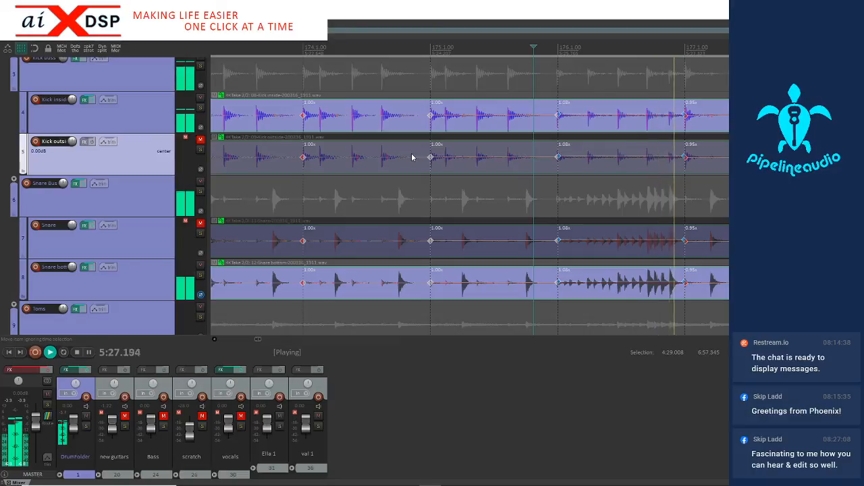
key(space)
click(670, 169)
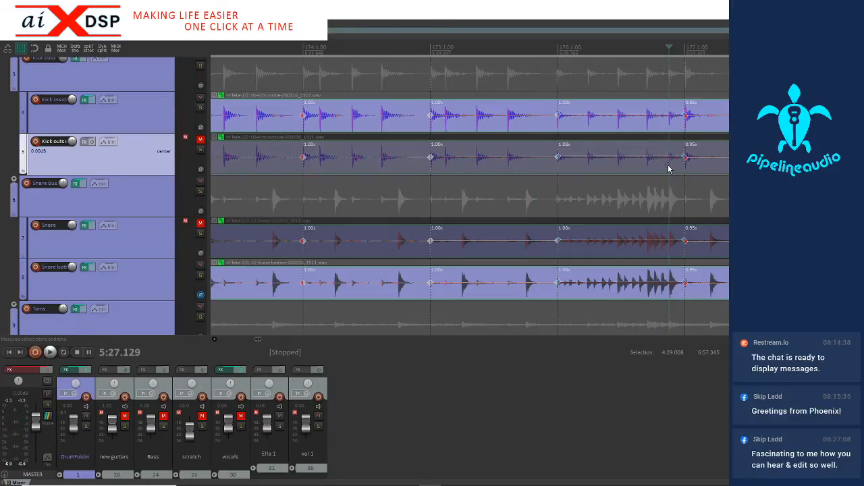
scroll(670, 169, up, 2)
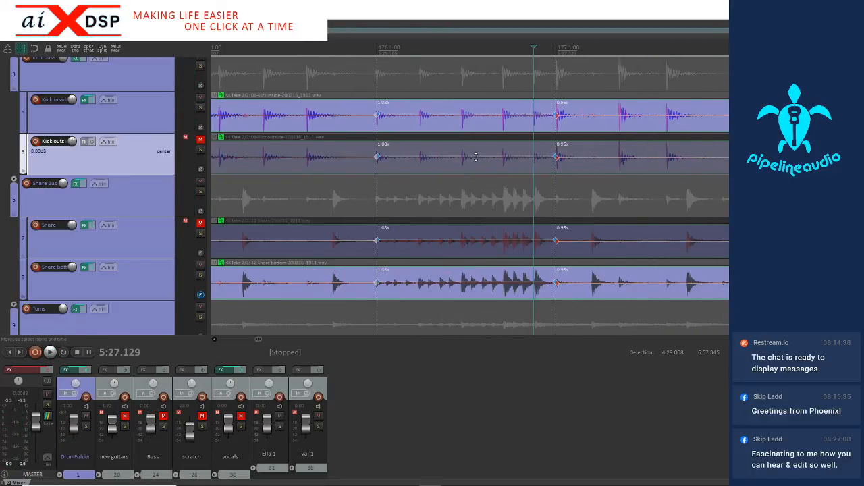
scroll(462, 158, down, 2)
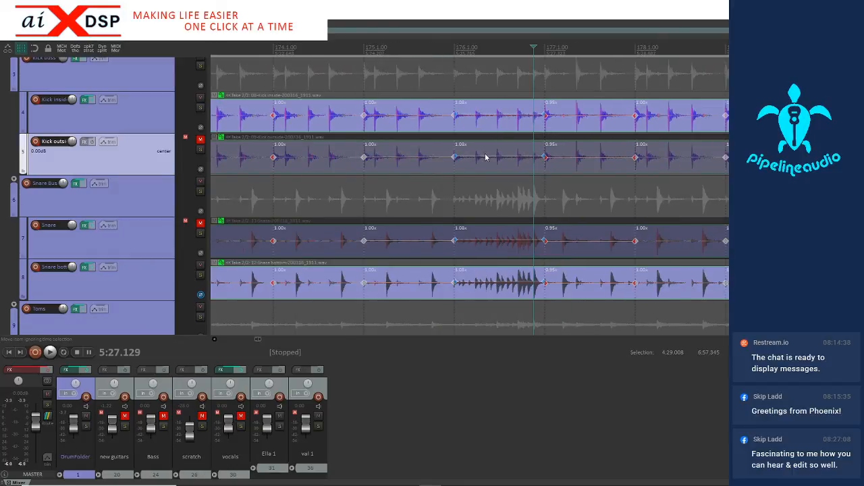
scroll(504, 171, up, 3)
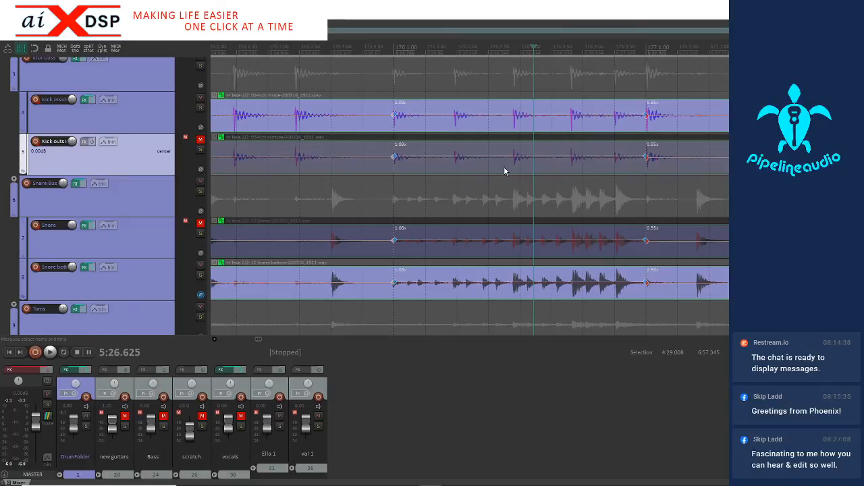
click(378, 171)
key(space)
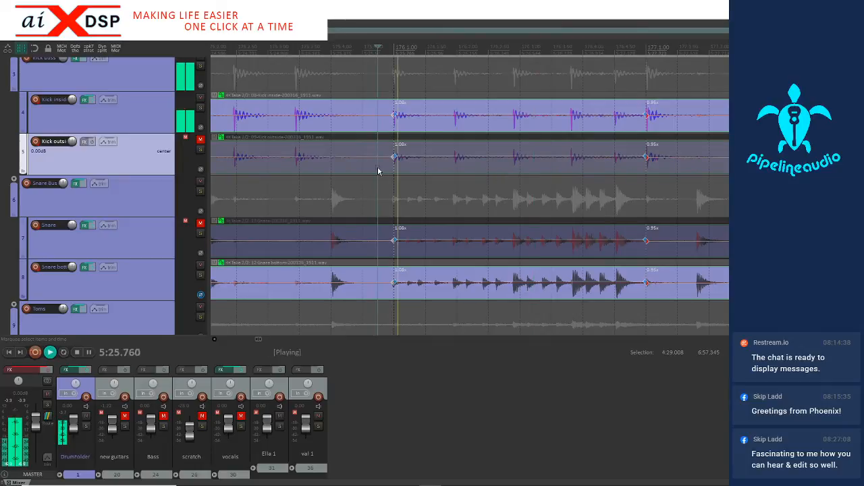
key(space)
key(space)
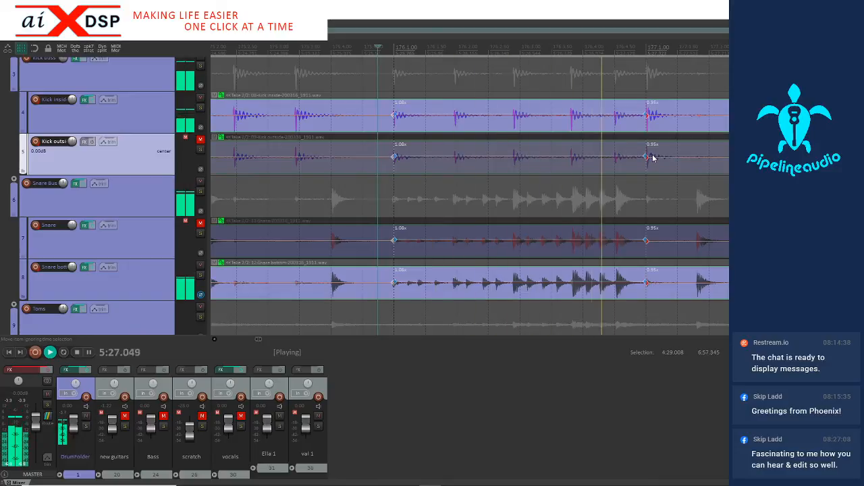
key(space)
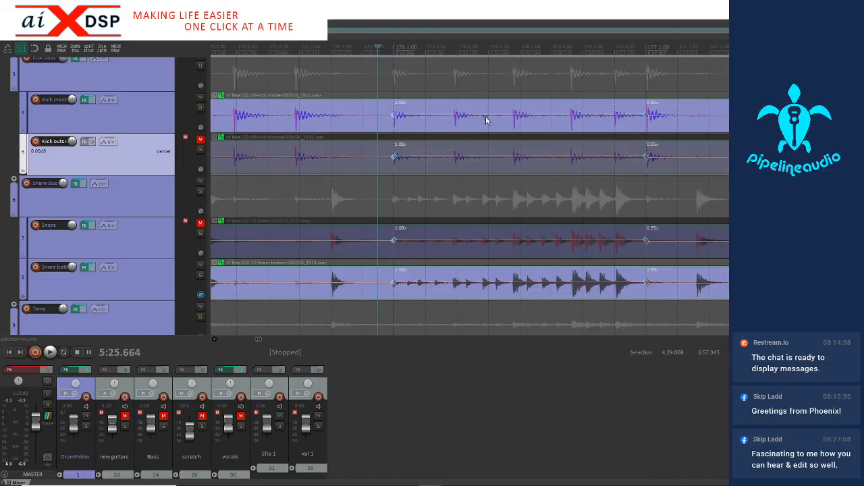
Add stretch markers across the drum takes at the four kick transients following the downbeat of measure 176
click(444, 127)
key(Tab)
key(shift+w)
key(Tab)
key(shift+w)
key(Tab)
key(shift+w)
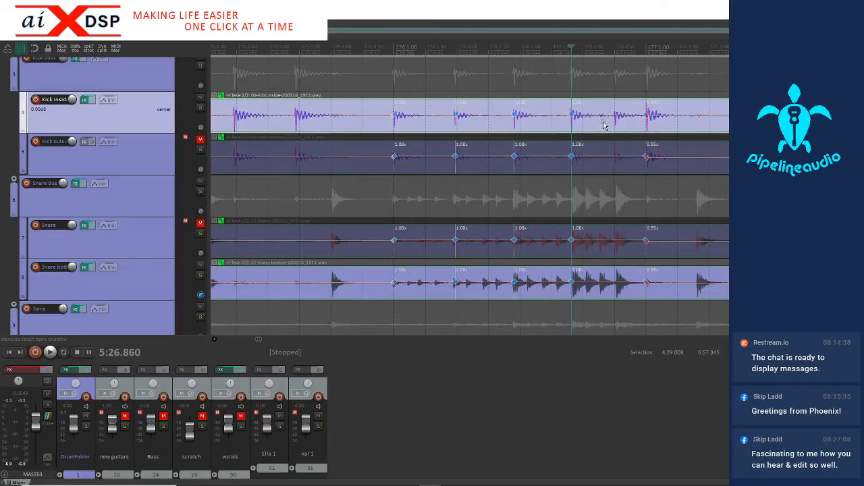
key(Tab)
key(shift+w)
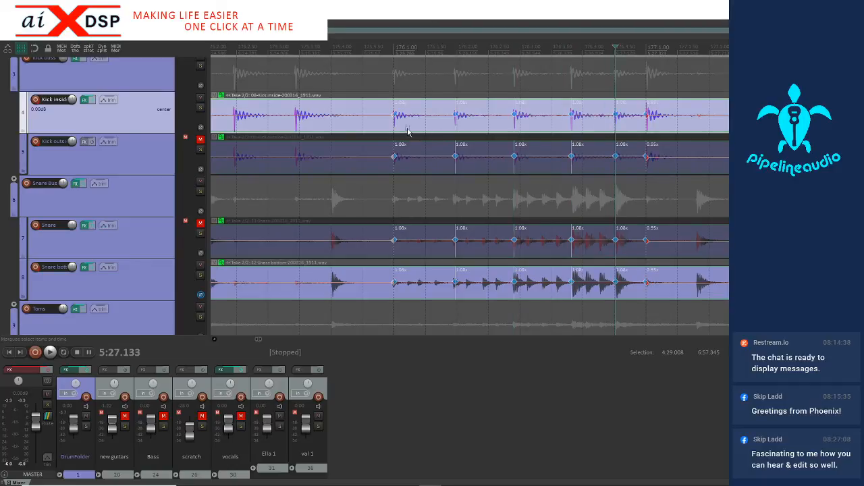
Snap the fill's stretch markers between about 5:25.7 and 5:27.0 to the grid and play the fill back
drag(383, 129, 593, 131)
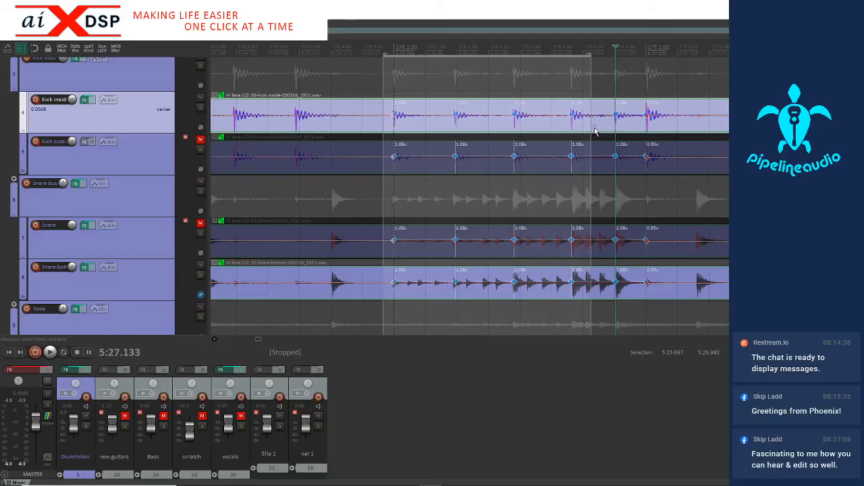
key(q)
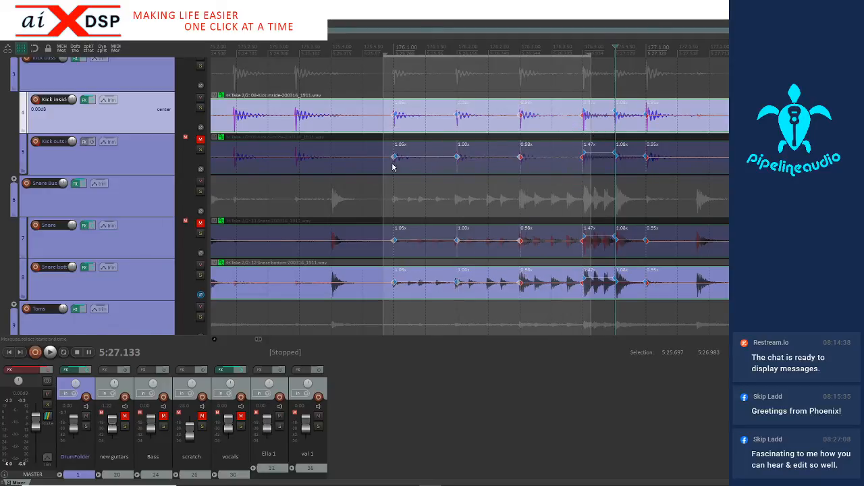
click(350, 135)
key(space)
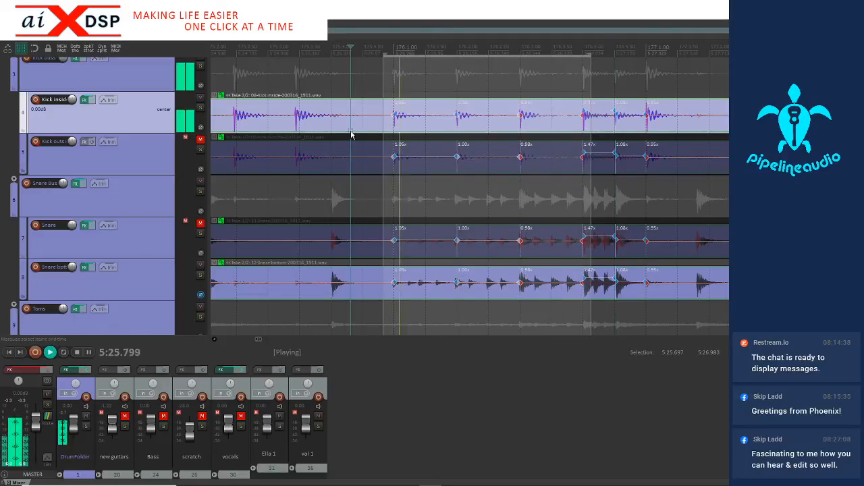
key(space)
key(space)
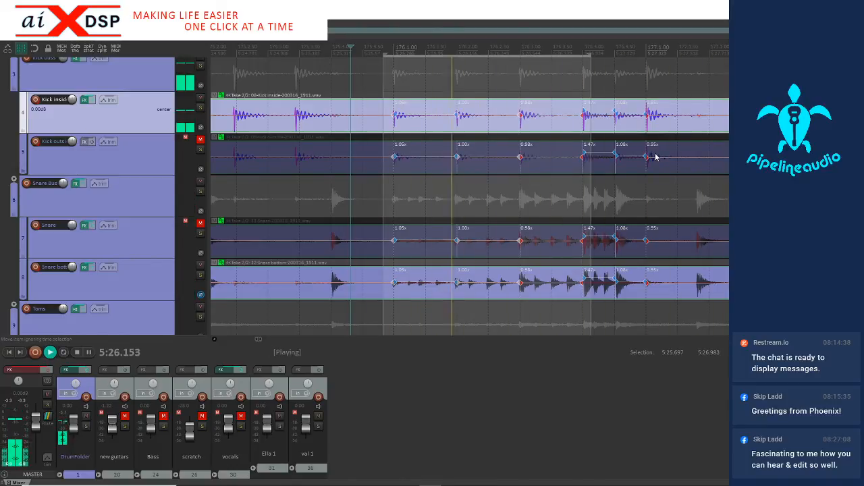
key(space)
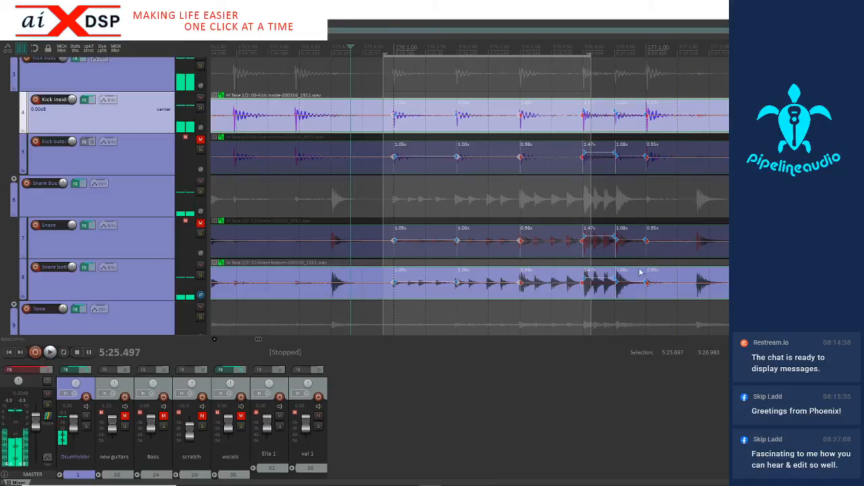
Delete the stretch marker on the last kick before measure 177 and play the fill back from about 5:26.5
click(634, 294)
scroll(634, 294, up, 3)
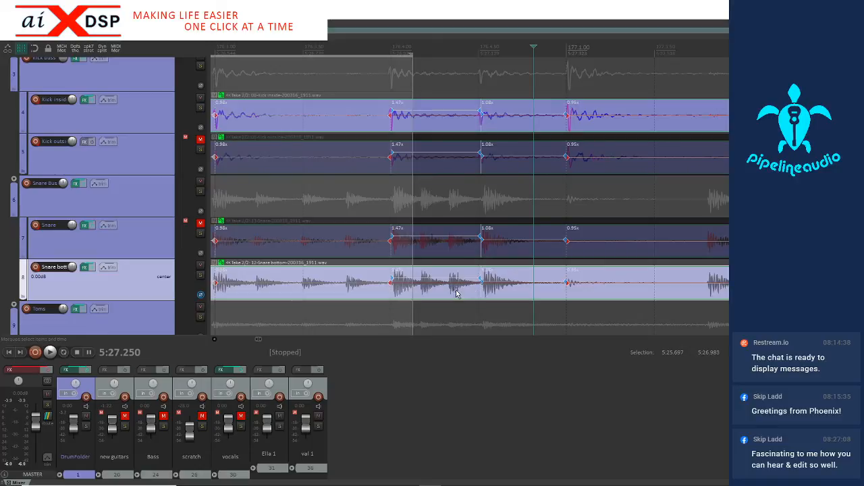
scroll(481, 279, down, 2)
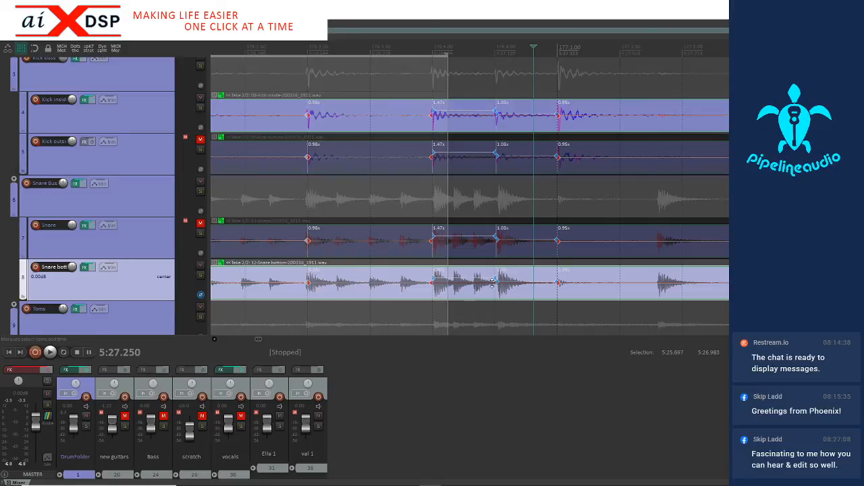
drag(488, 295, 510, 294)
key(Delete)
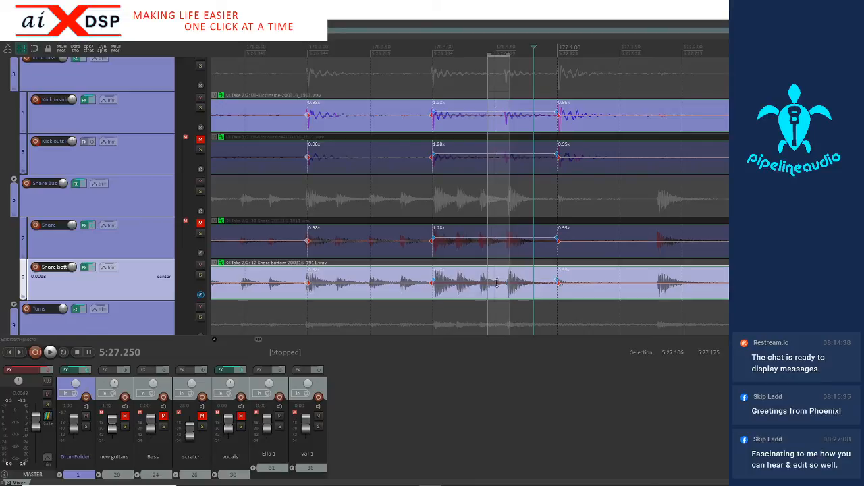
key(space)
key(space)
click(280, 283)
key(space)
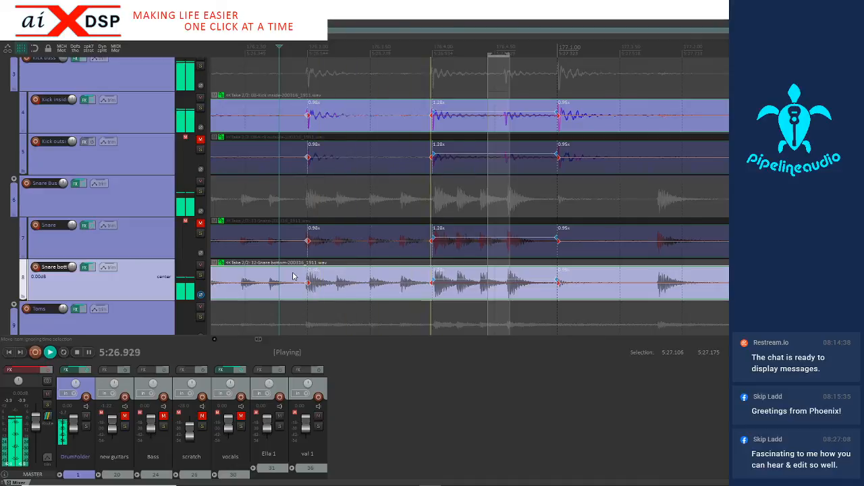
key(space)
key(space)
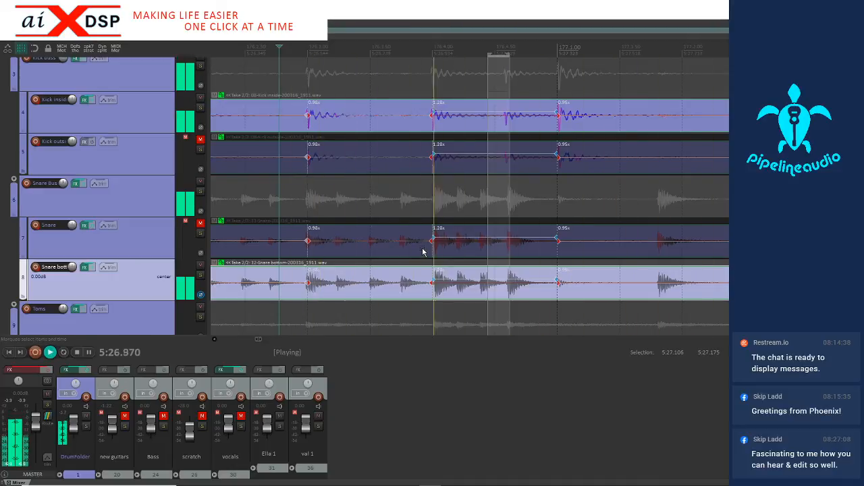
key(space)
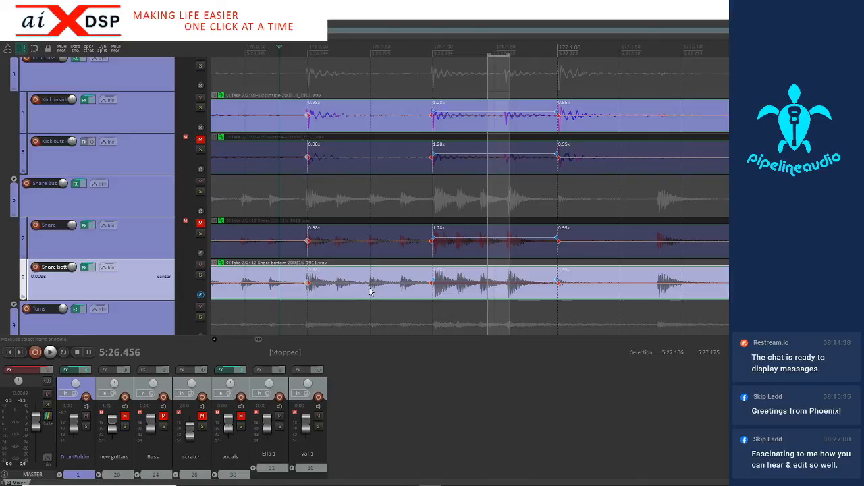
Add a stretch marker at the fill's second-to-last snare hit, at about 5:27.09, and snap it to the grid
click(478, 292)
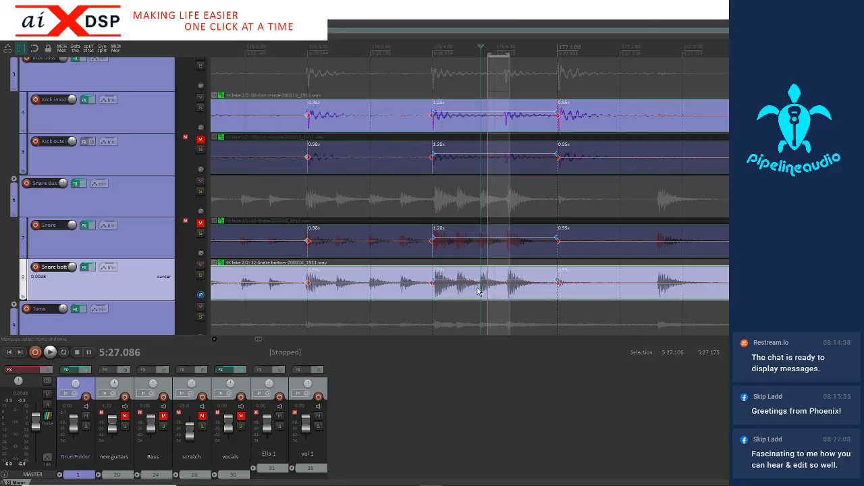
drag(474, 294, 508, 295)
key(q)
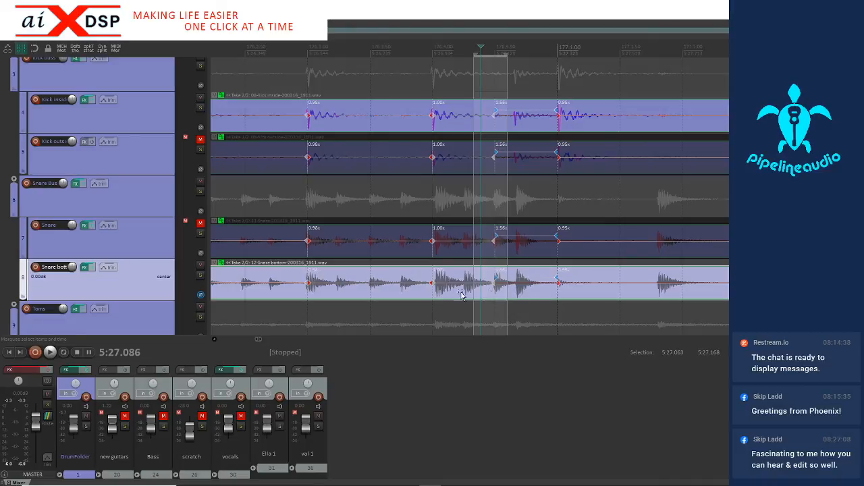
Switch to a finer grid, add a stretch marker at the fill's last snare hit at about 5:27.2, and snap it to the grid
key(6)
click(511, 295)
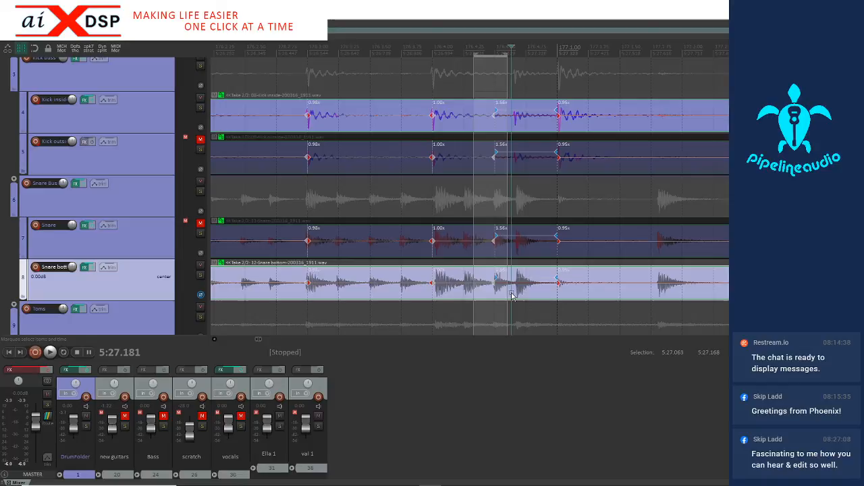
key(Tab)
key(shift+w)
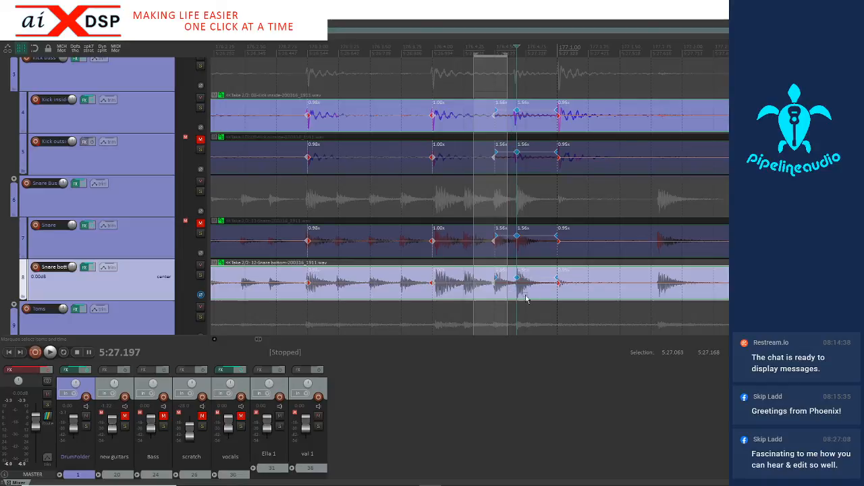
drag(509, 295, 530, 297)
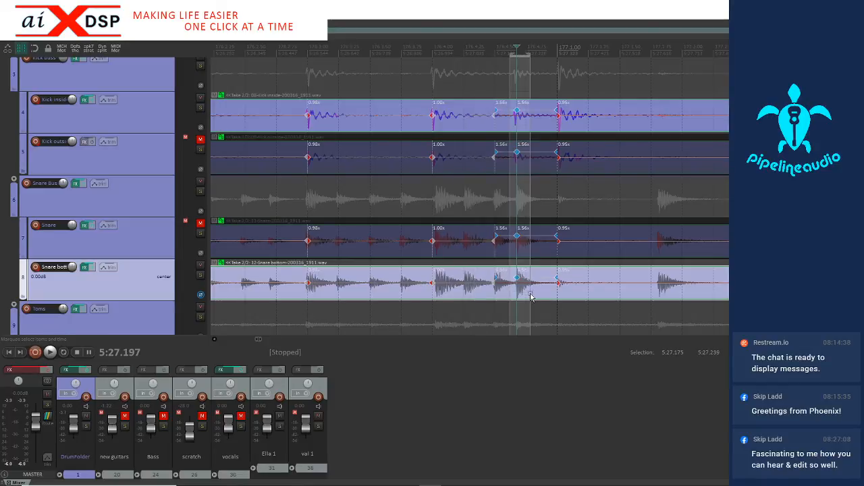
key(q)
Play back the corrected fill from just before measure 176 into measure 177
scroll(533, 289, down, 2)
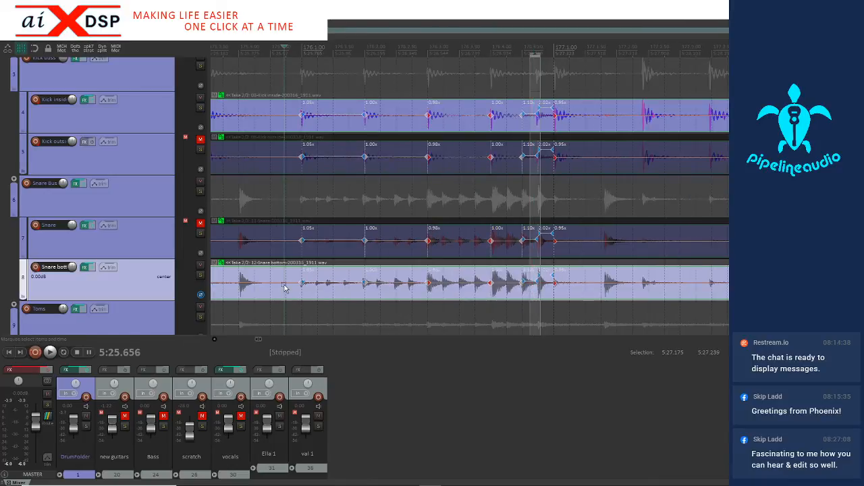
key(space)
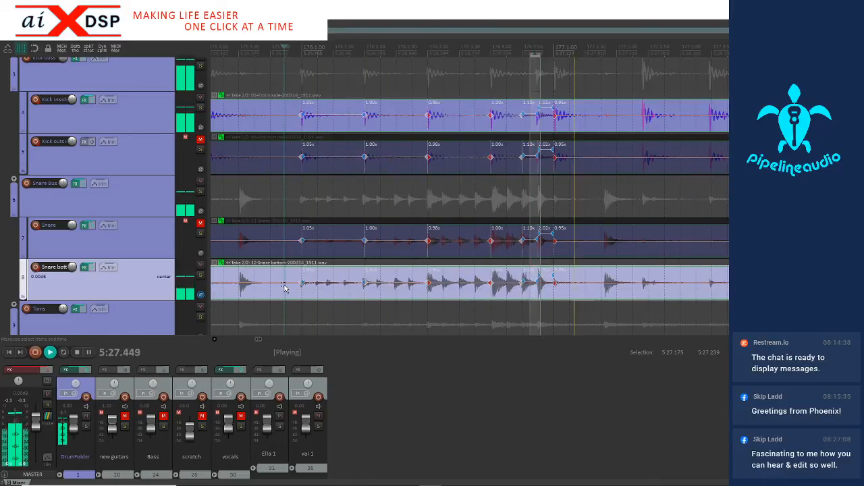
key(space)
key(space)
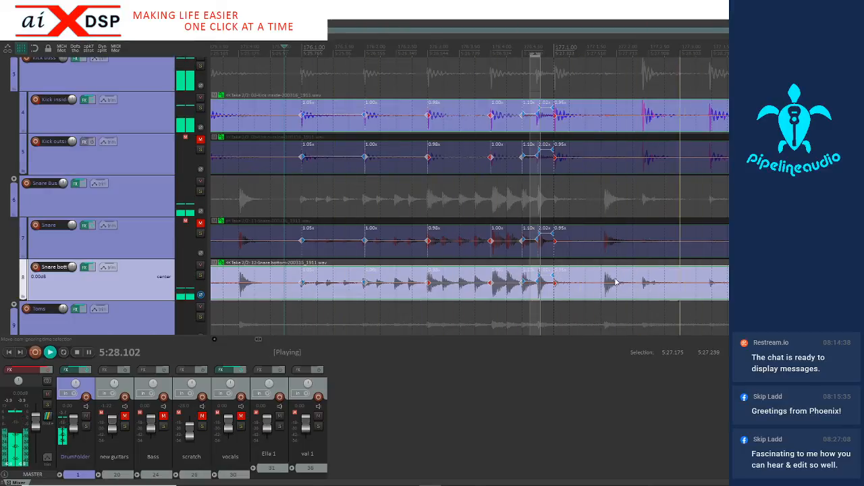
key(space)
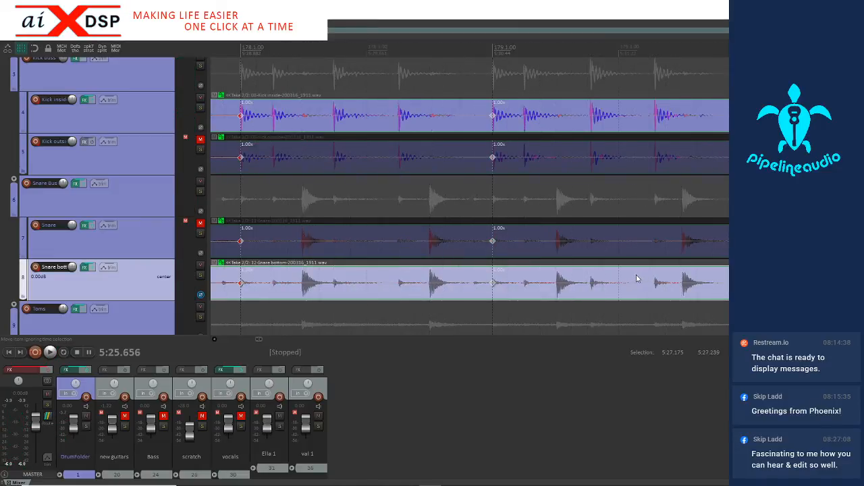
Play back the snare and kick groove from just before measure 179
click(477, 291)
key(space)
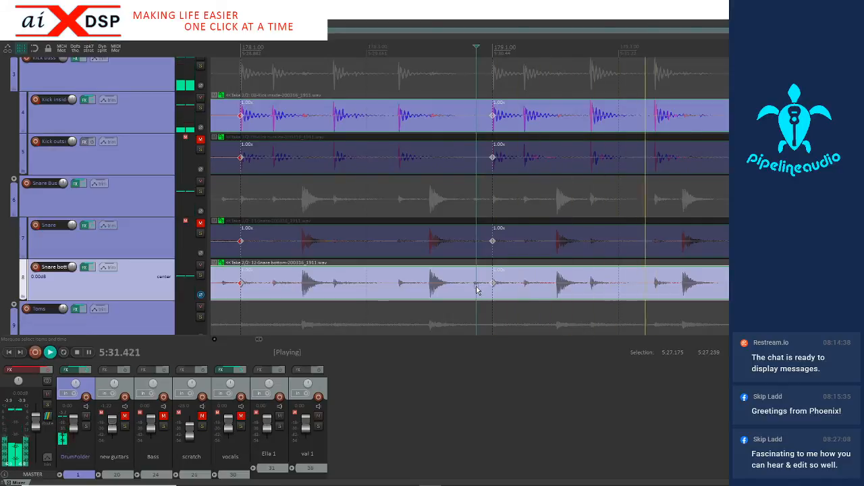
scroll(476, 290, down, 3)
key(space)
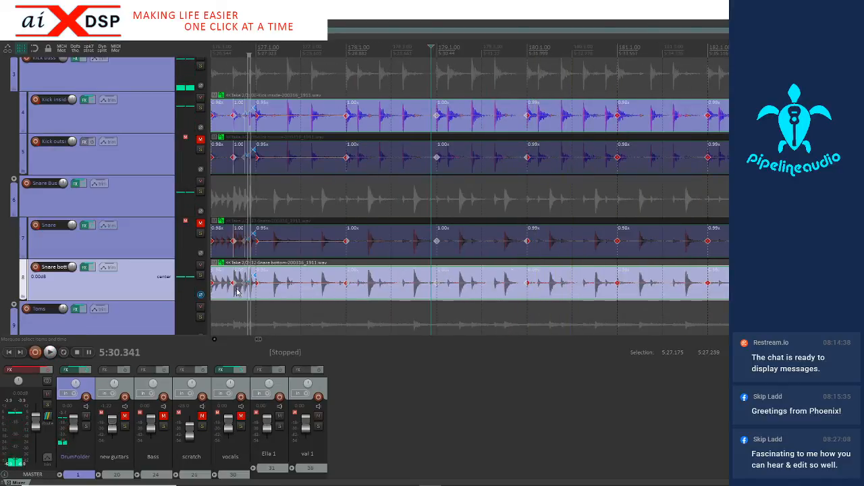
Play the drums on from about 5:27 to check the remaining bars and tom fills
key(space)
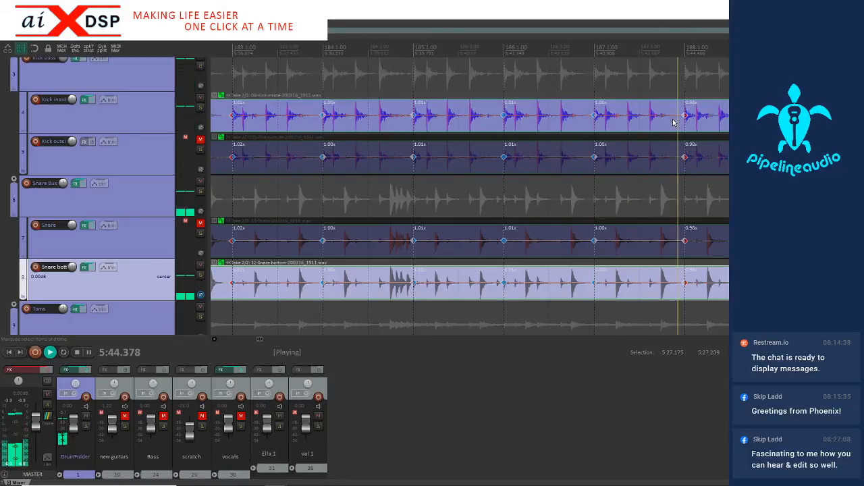
scroll(673, 121, down, 4)
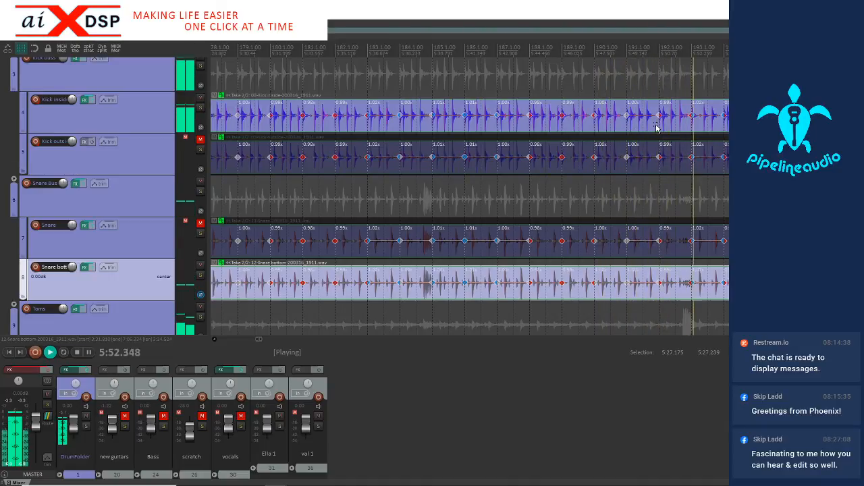
scroll(128, 281, down, 3)
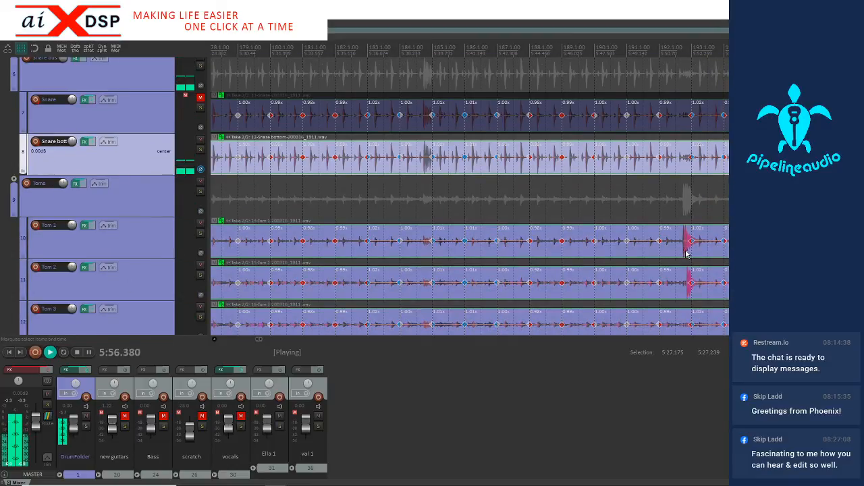
scroll(672, 234, down, 2)
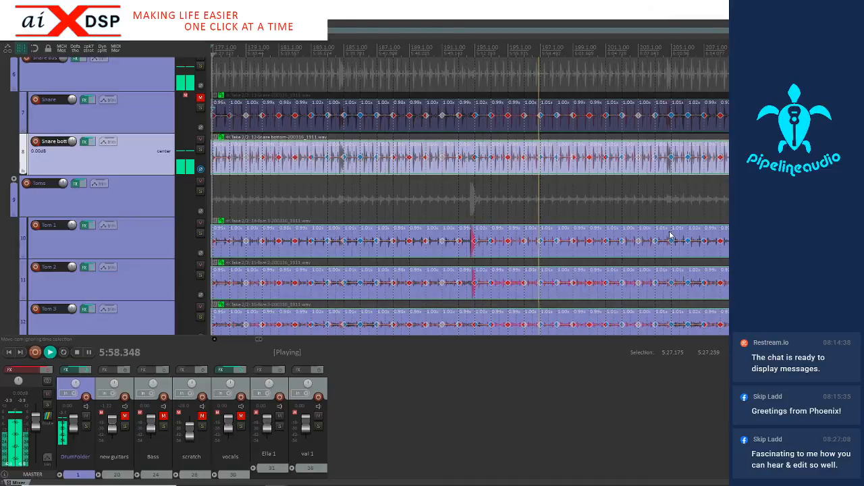
Trim the empty ends of the grouped drum items back to about 7:05 and stop playback
scroll(670, 235, down, 2)
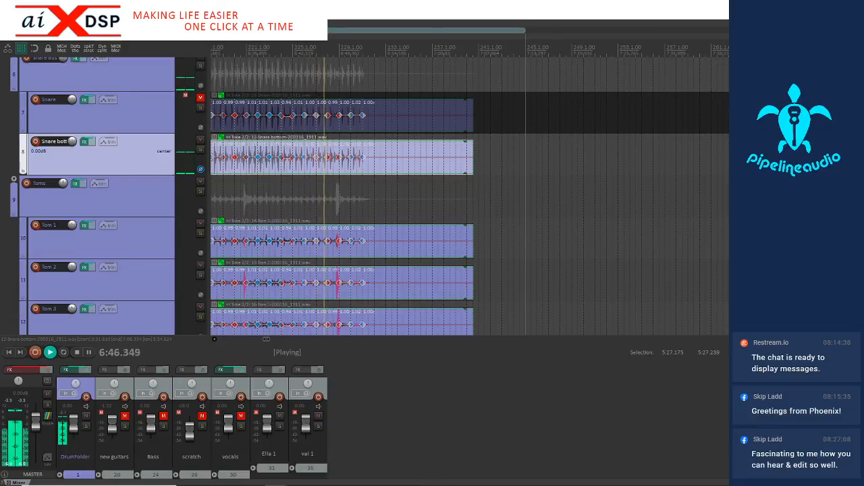
drag(473, 169, 465, 169)
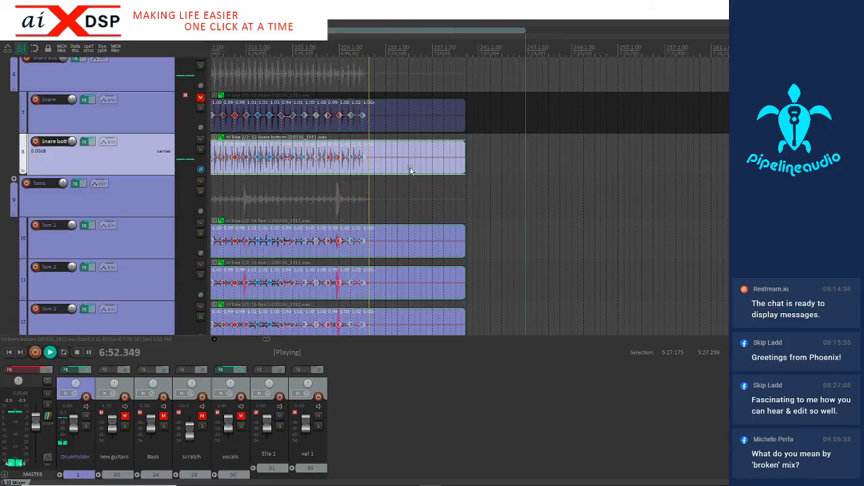
key(space)
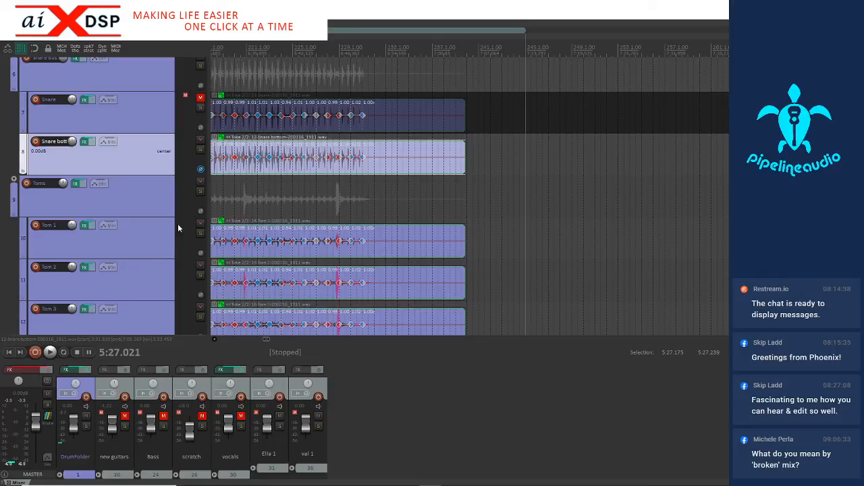
Unmute the Bass track
scroll(114, 307, down, 10)
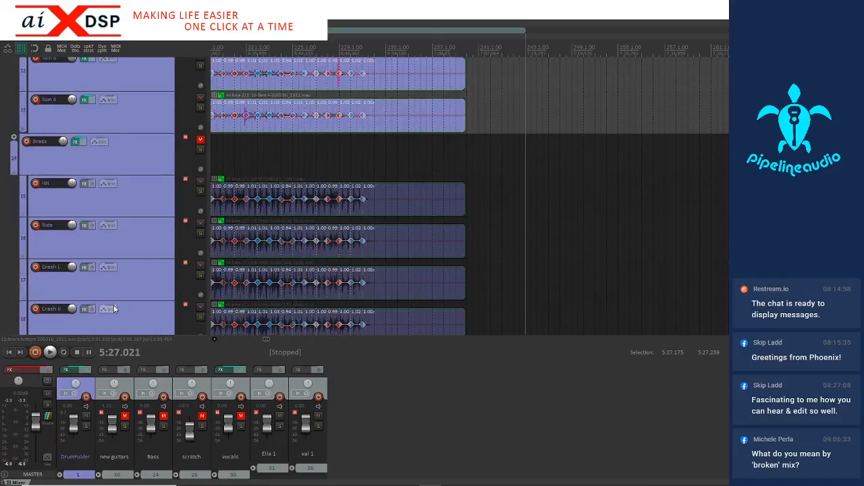
scroll(270, 286, down, 2)
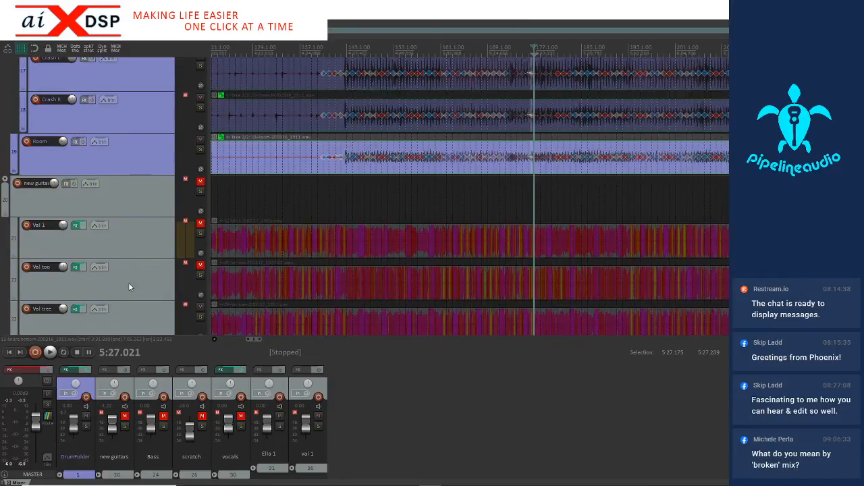
scroll(131, 287, down, 3)
scroll(128, 282, down, 1)
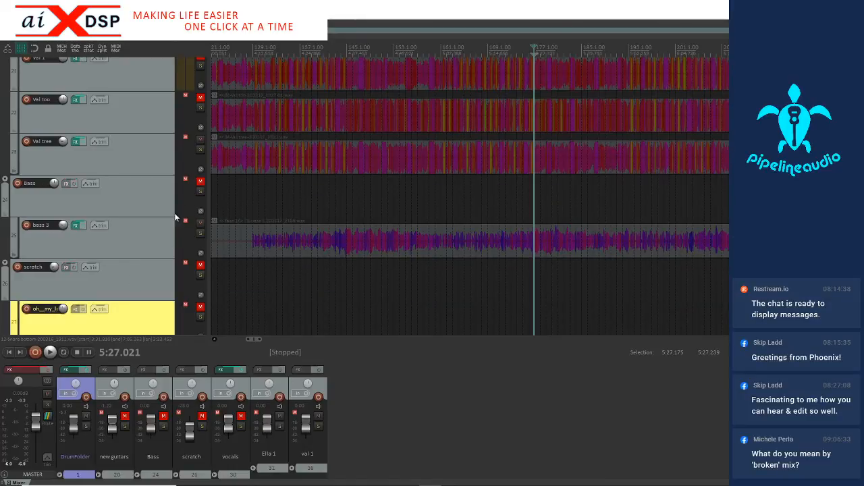
click(164, 419)
Select the second song's item on the bass 3 track and place the edit cursor at about 4:11.5, before the bass entry
scroll(273, 246, down, 1)
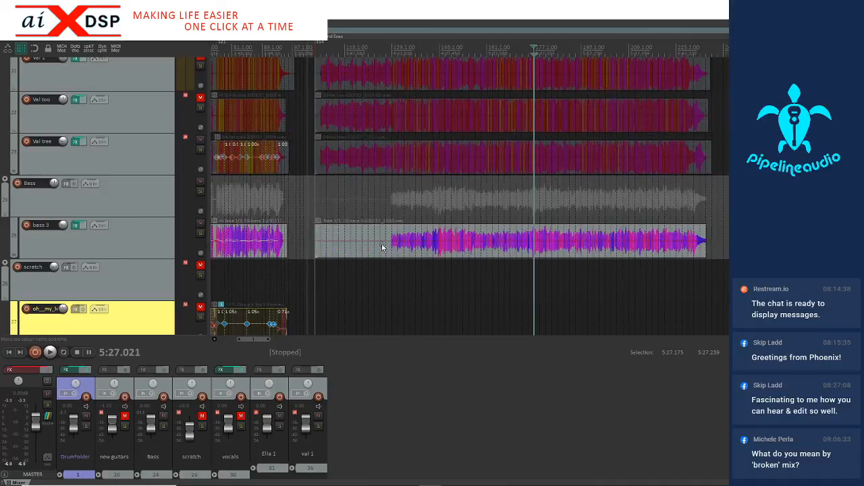
click(395, 258)
scroll(394, 256, up, 2)
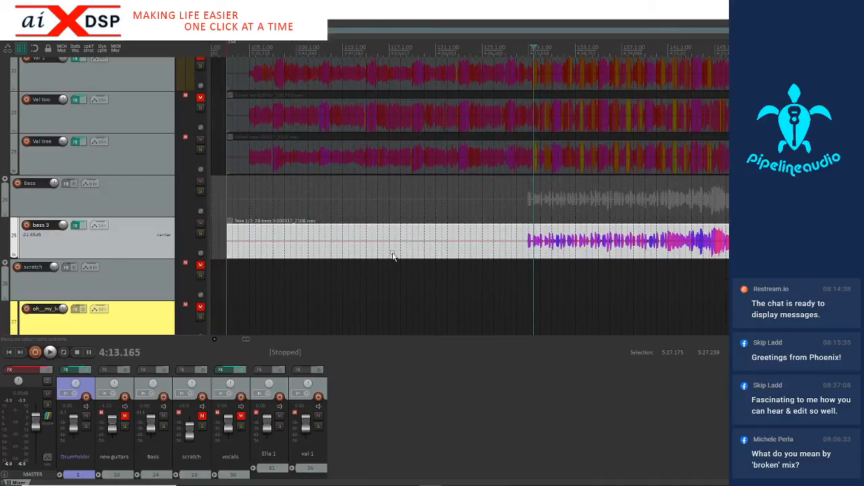
click(522, 252)
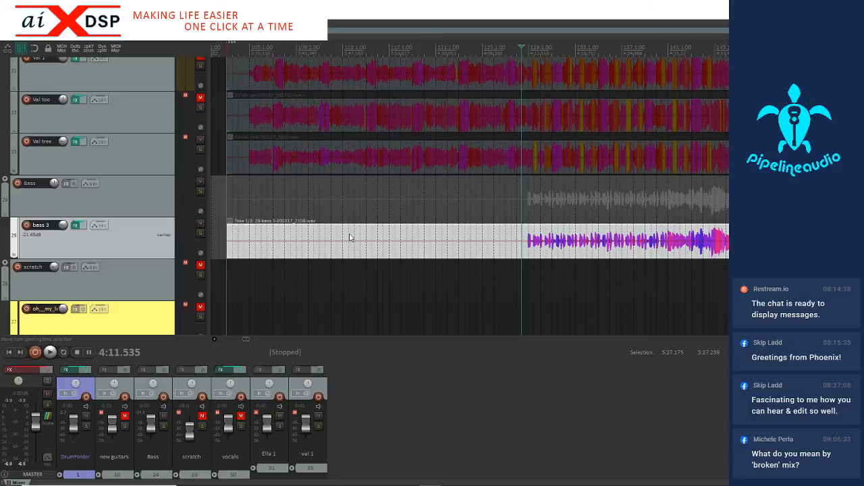
Cycle through the bass item's three takes and compare their waveforms around the entry at measure 129
key(t)
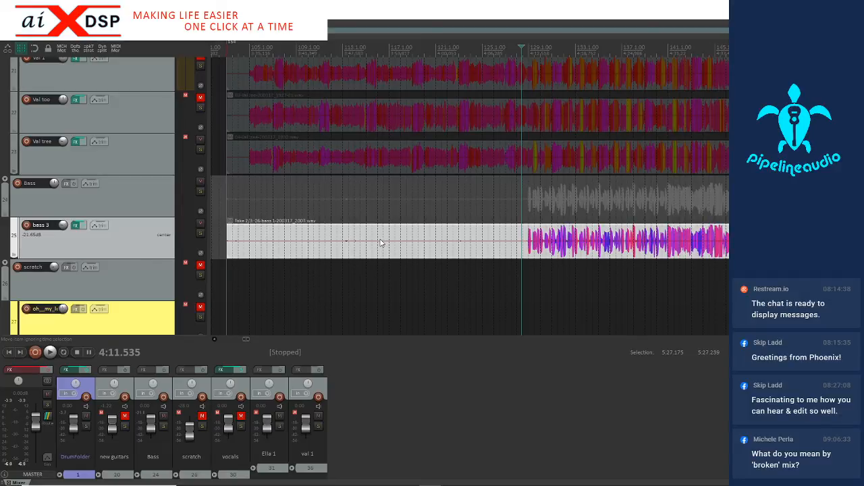
scroll(325, 248, up, 2)
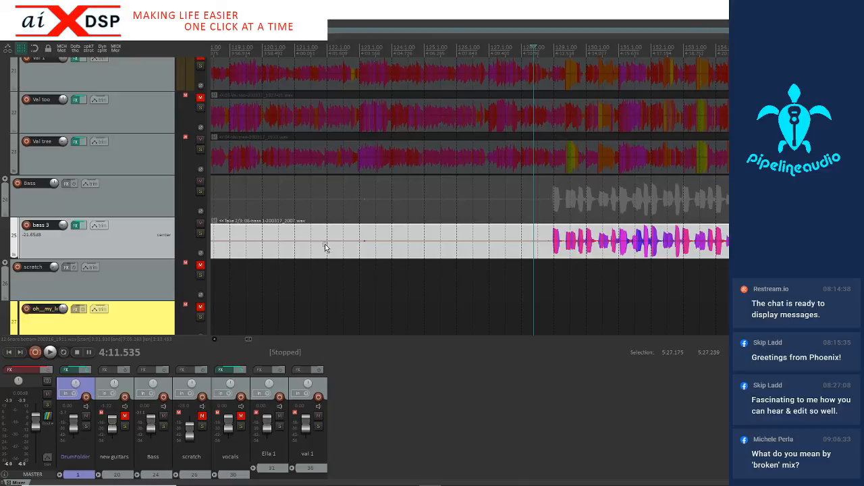
scroll(288, 251, up, 2)
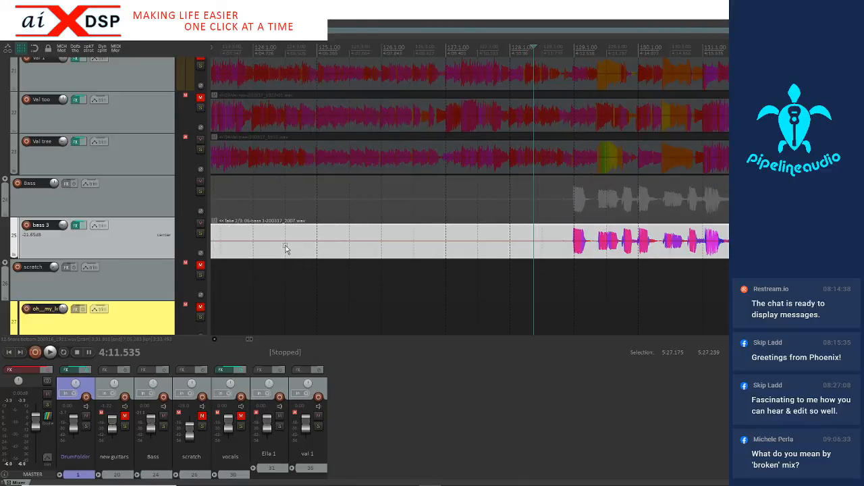
key(t)
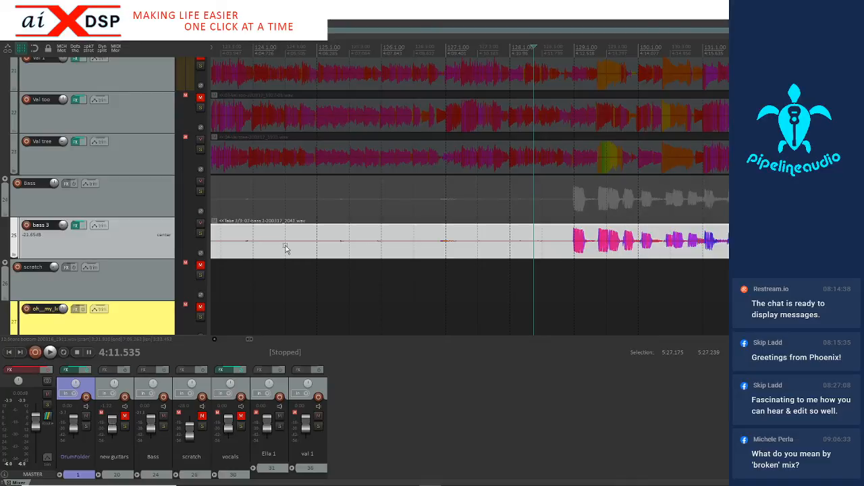
key(t)
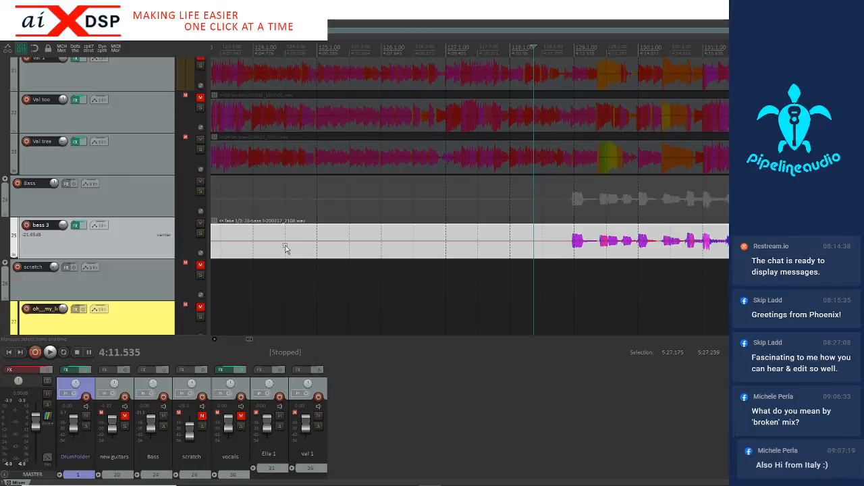
key(t)
key(t)
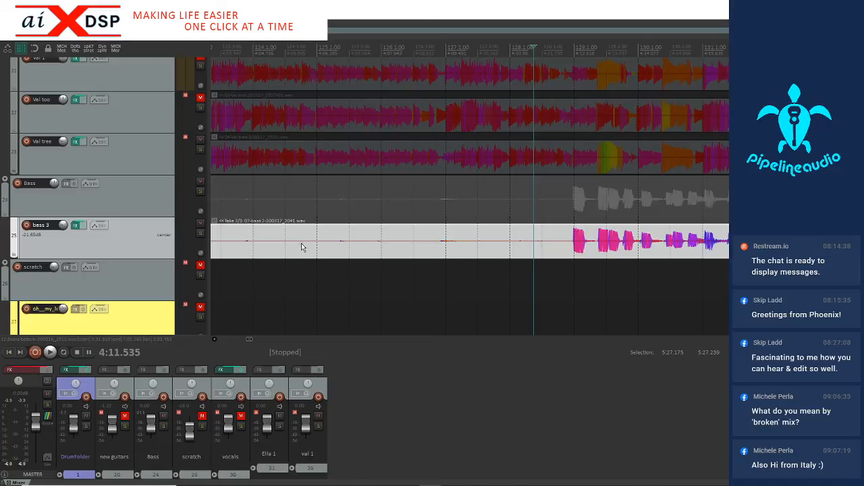
key(t)
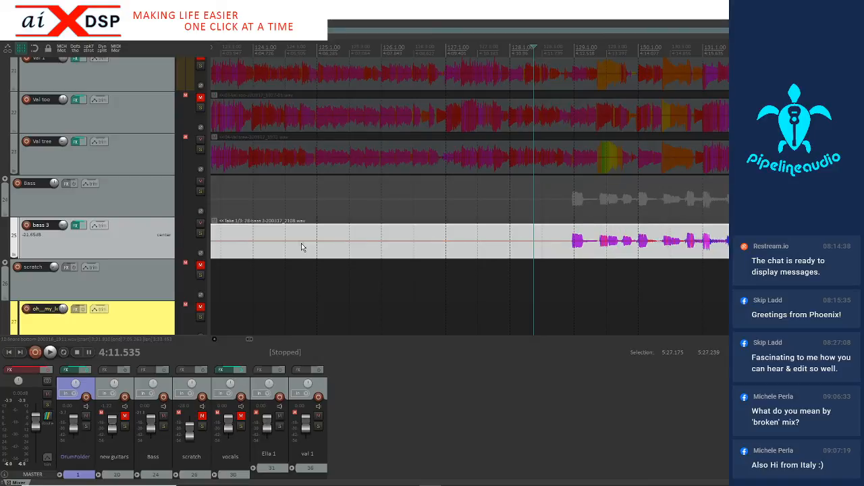
Audition bass takes 1, 2 and 3 in turn from about 4:11.5, against the drums
scroll(301, 247, down, 2)
key(space)
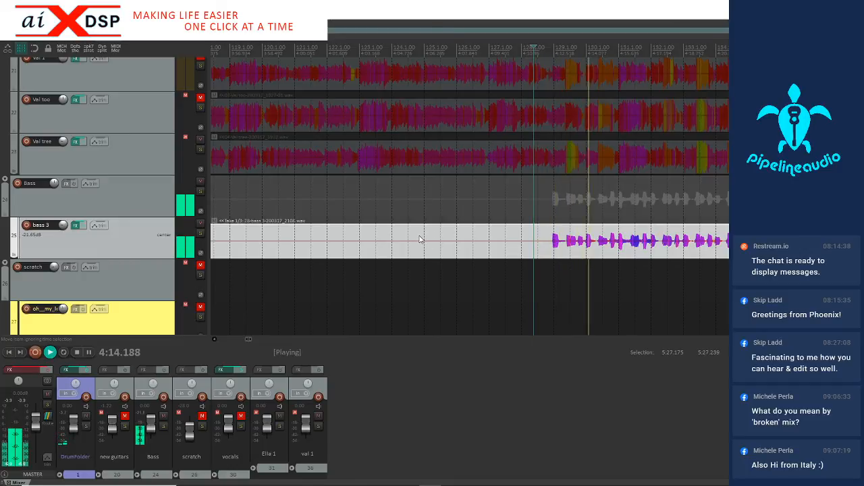
scroll(419, 240, down, 1)
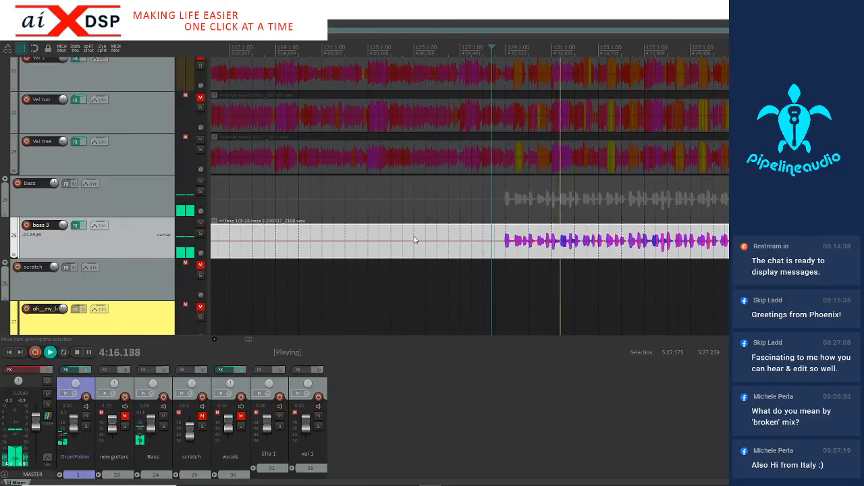
key(space)
key(t)
key(space)
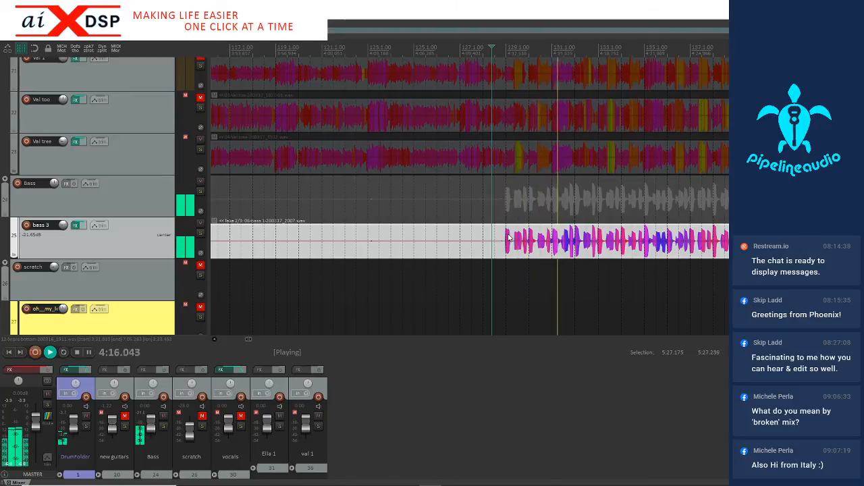
key(space)
key(space)
scroll(543, 245, down, 3)
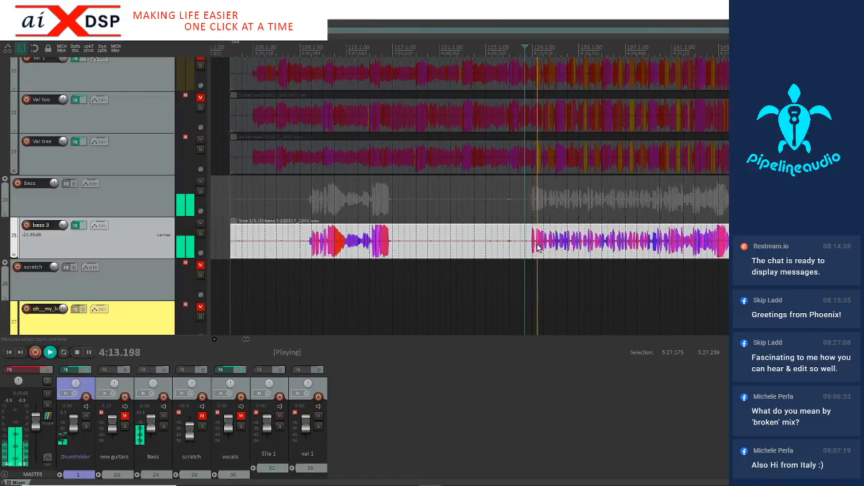
Choose take 3 (bass 2) for the bass item and play it from just before measure 129
click(310, 251)
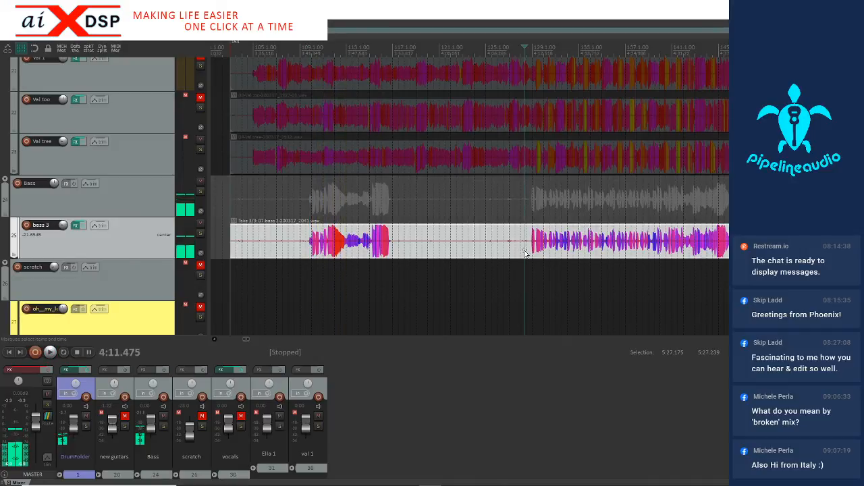
key(t)
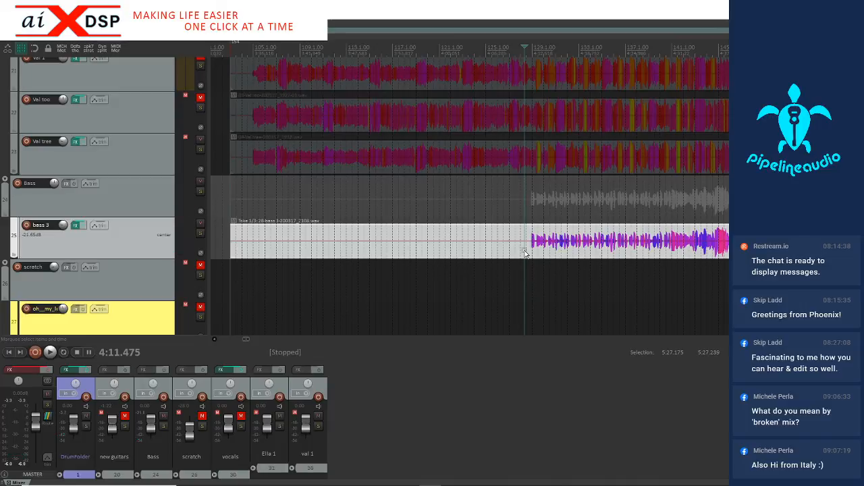
key(t)
key(space)
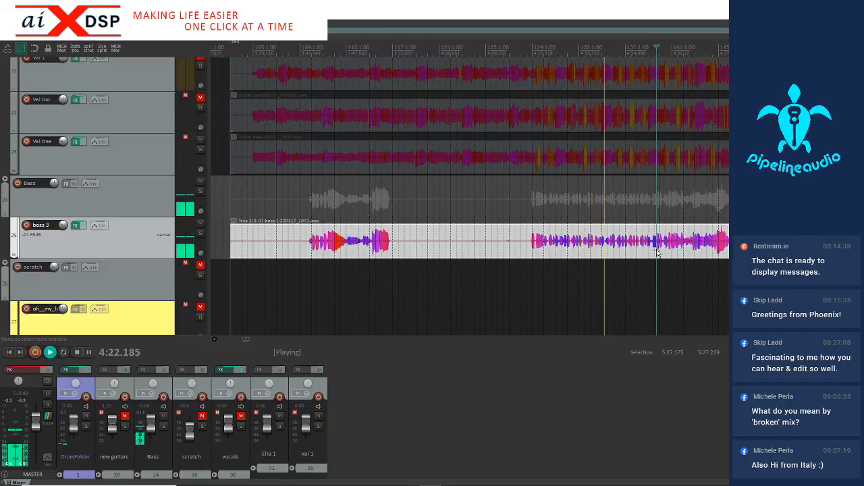
Add a stretch marker to the bass item at the note that starts measure 141
scroll(654, 251, up, 3)
scroll(617, 255, down, 1)
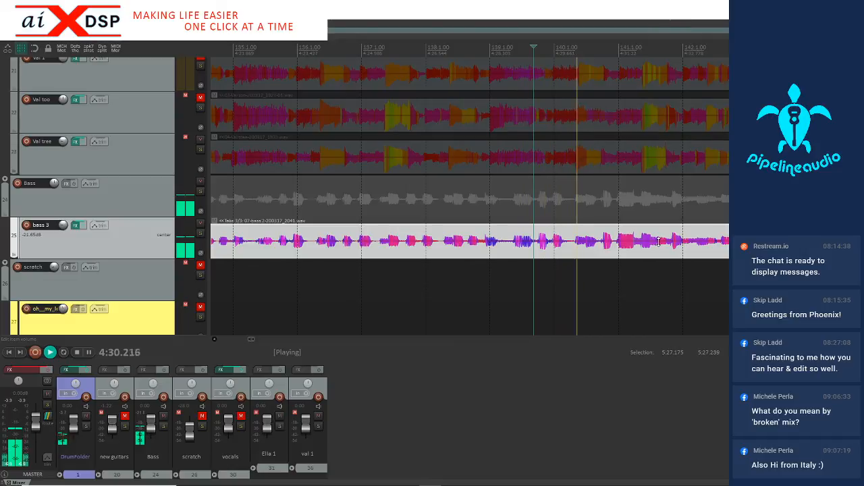
click(614, 247)
scroll(668, 233, down, 3)
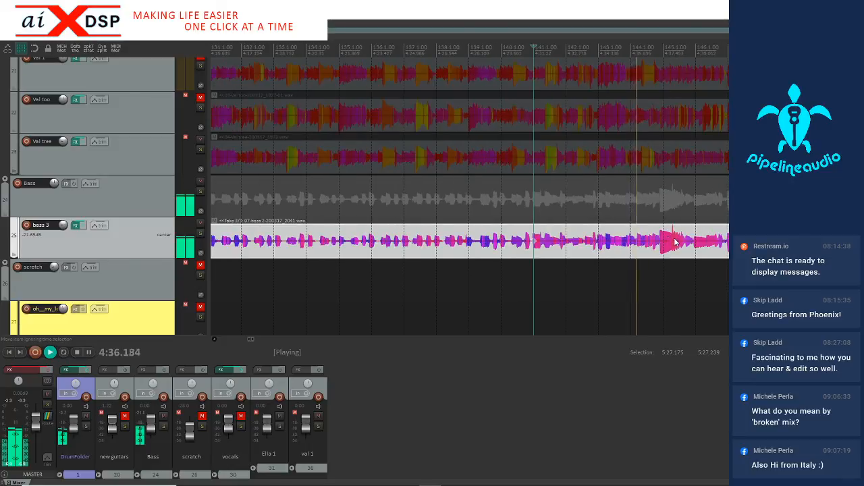
Add a stretch marker at the bass note onset just before measure 145, at about 4:37.3, and stop playback
click(658, 249)
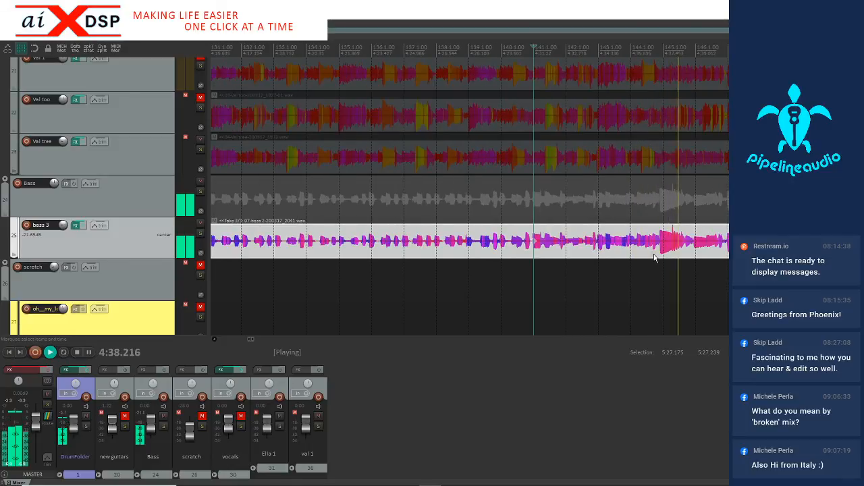
key(Tab)
key(shift+w)
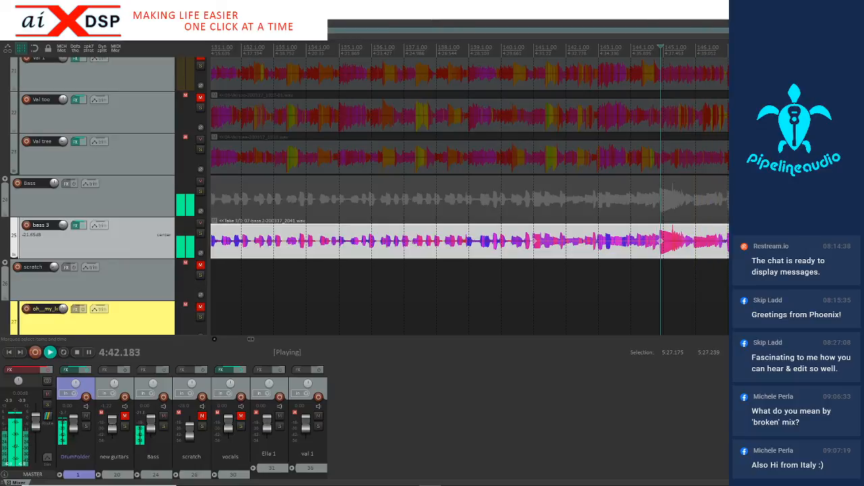
scroll(709, 251, down, 3)
key(space)
Add a stretch marker at the bass note starting measure 129, split the item just before it and delete the empty section ahead
scroll(696, 250, down, 4)
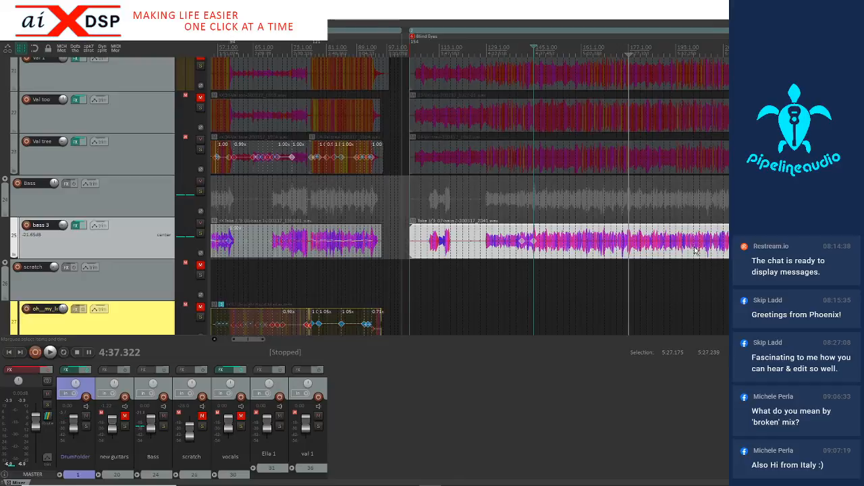
click(485, 251)
scroll(487, 251, up, 4)
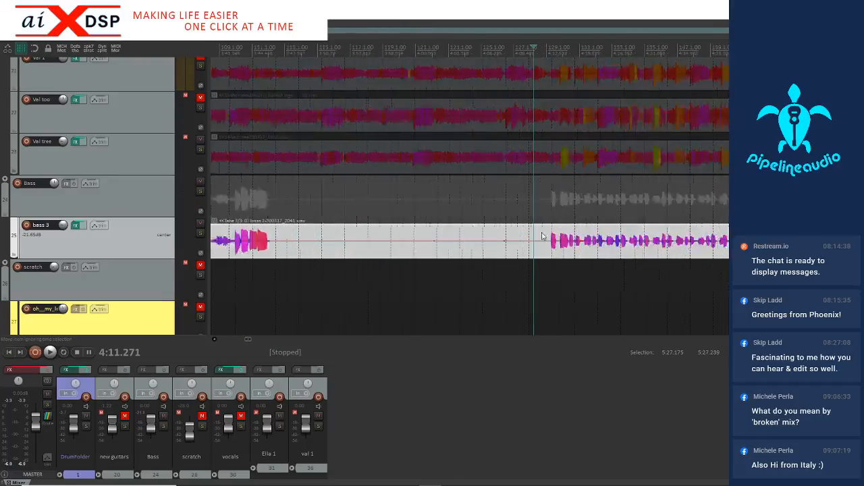
click(561, 248)
click(547, 247)
key(s)
click(497, 255)
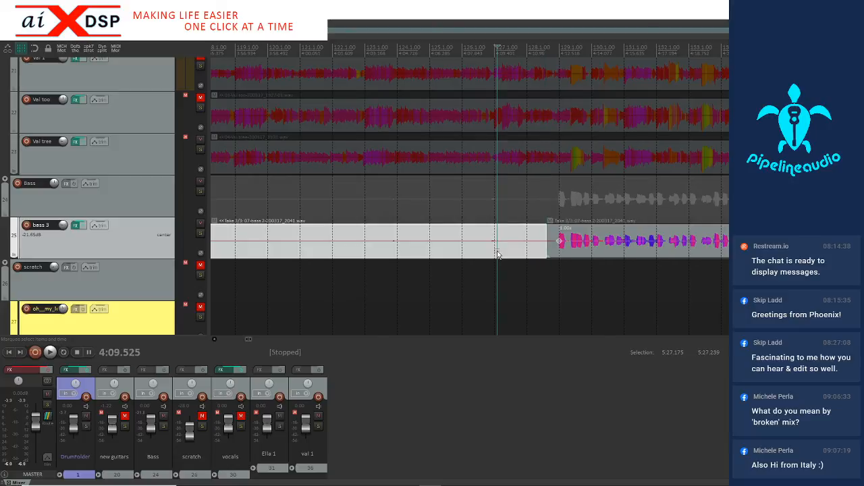
key(Delete)
scroll(569, 246, down, 2)
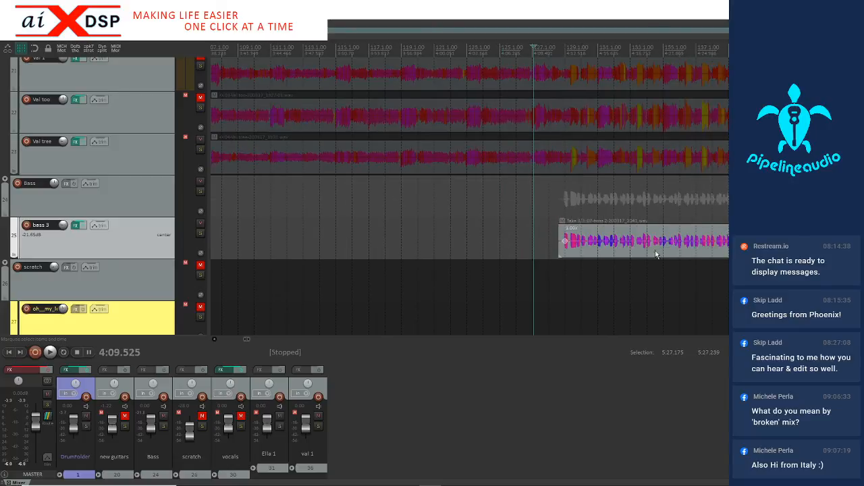
Play the trimmed bass from just before measure 129 and add a stretch marker at the note onset starting measure 131, about 4:15.7
click(628, 253)
scroll(624, 254, up, 2)
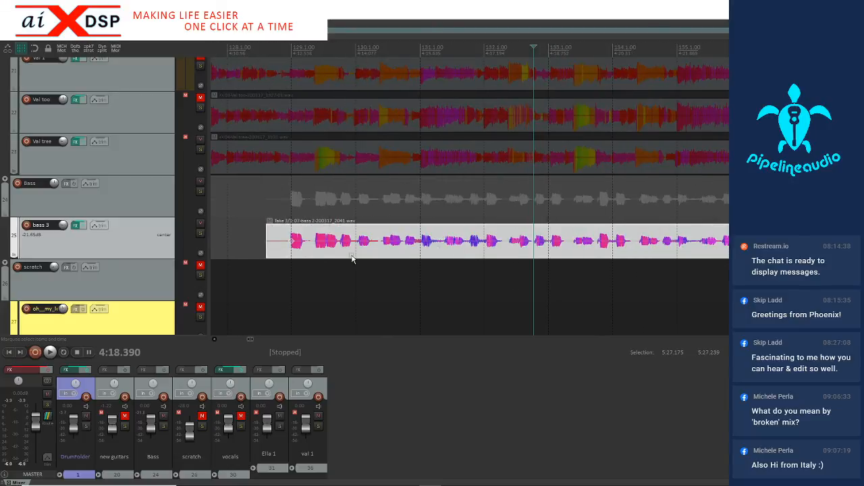
click(285, 245)
key(space)
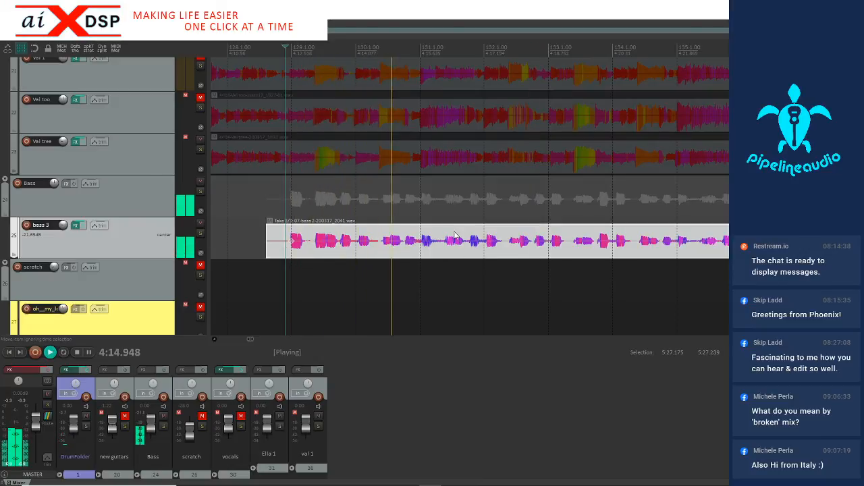
click(417, 250)
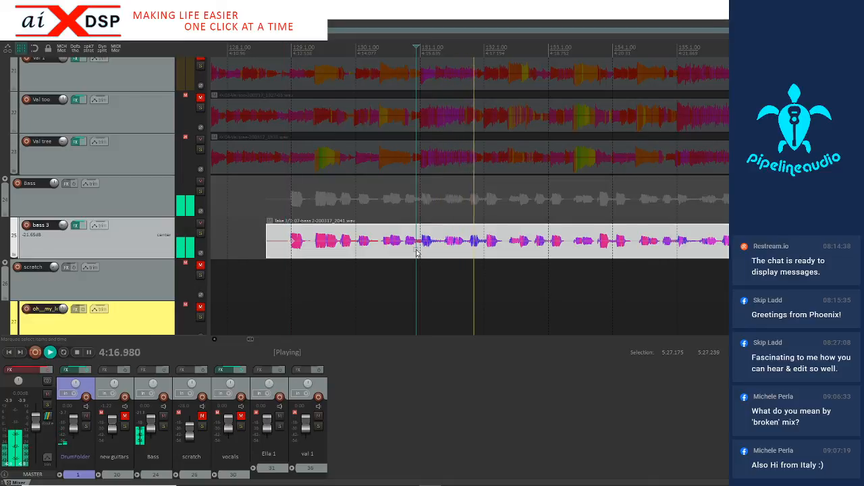
key(space)
click(423, 250)
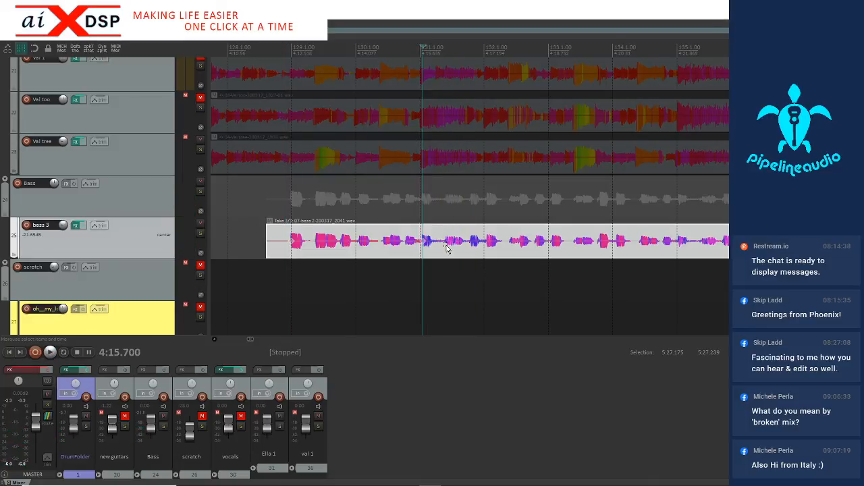
Add stretch markers to the bass item at the note onsets starting measures 133, 135 and 137
click(540, 251)
key(Tab)
click(668, 251)
key(Tab)
key(Tab)
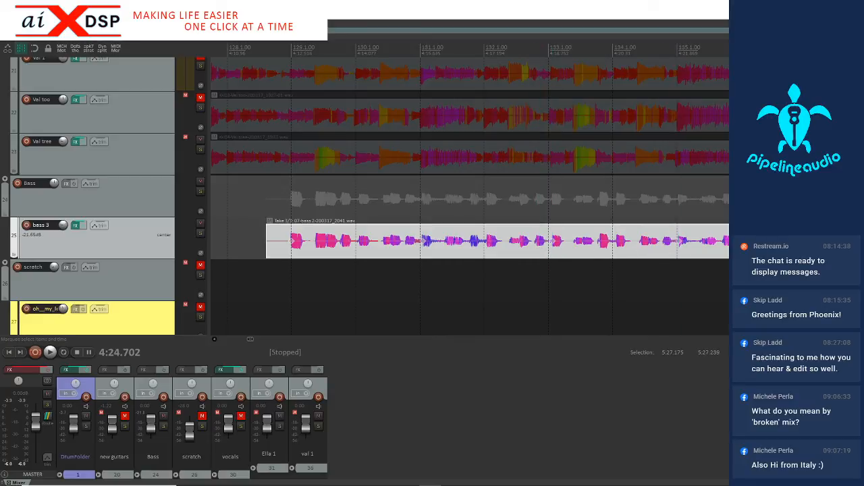
scroll(677, 247, up, 3)
key(space)
key(space)
Snap the bass stretch markers between 4:11.646 and 4:22.918 to the grid and play from just before measure 129
scroll(553, 249, down, 4)
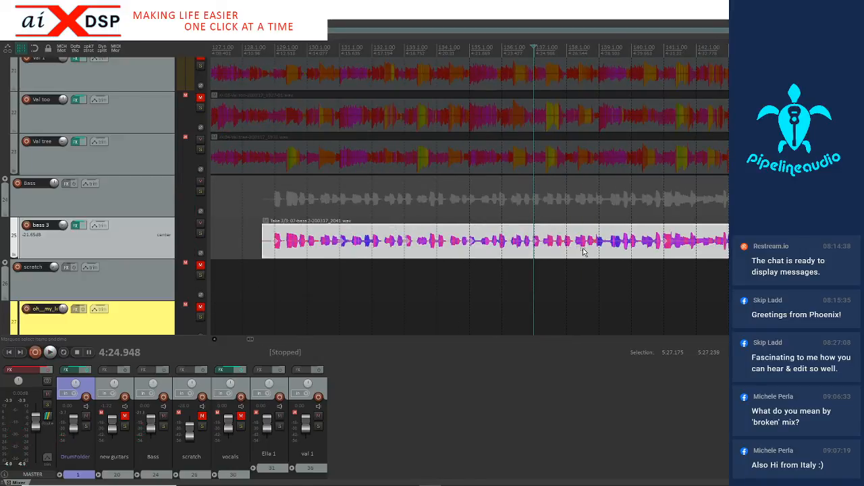
drag(492, 253, 257, 263)
key(space)
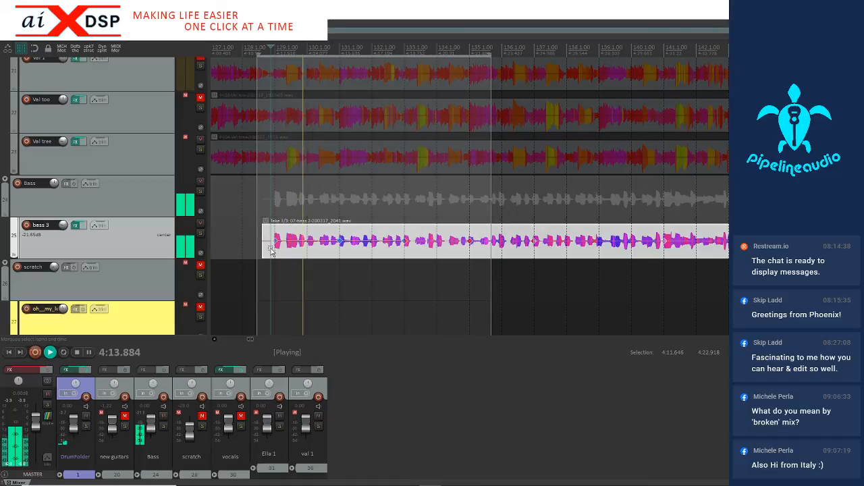
Add a stretch marker at the bass note starting measure 130, at 4:14.136, and snap it to the grid within 4:13.905–4:14.394
click(336, 250)
scroll(336, 251, up, 3)
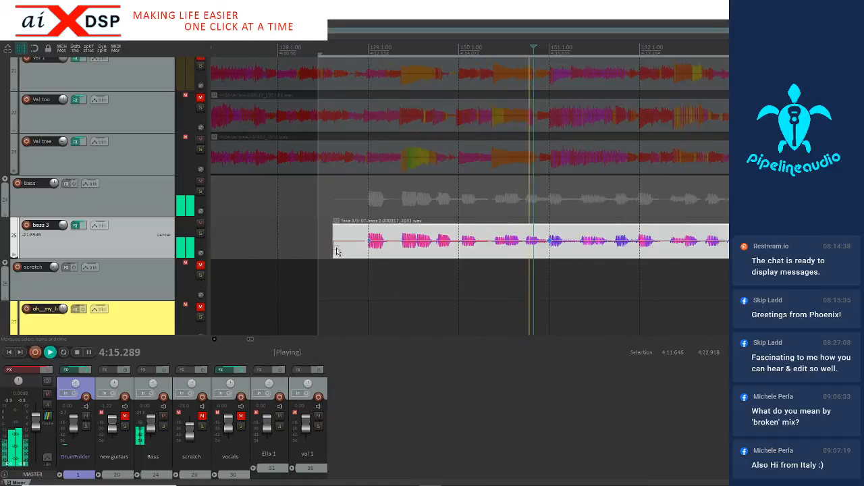
click(463, 250)
key(space)
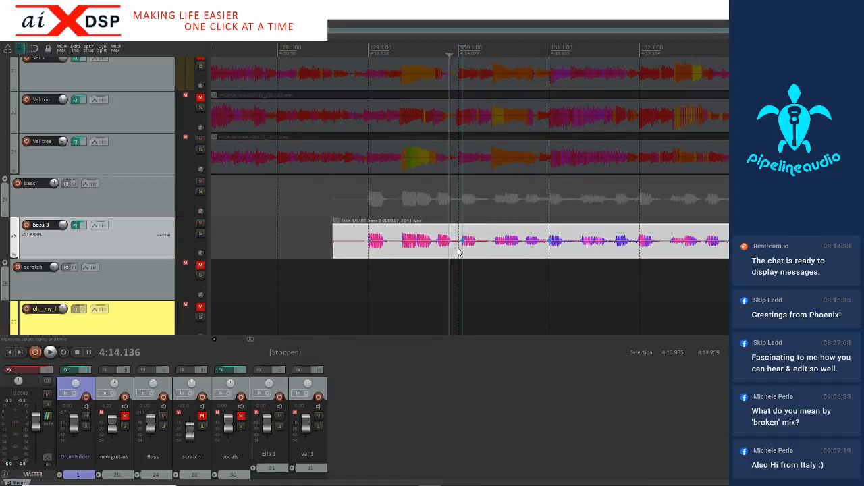
drag(449, 252, 479, 250)
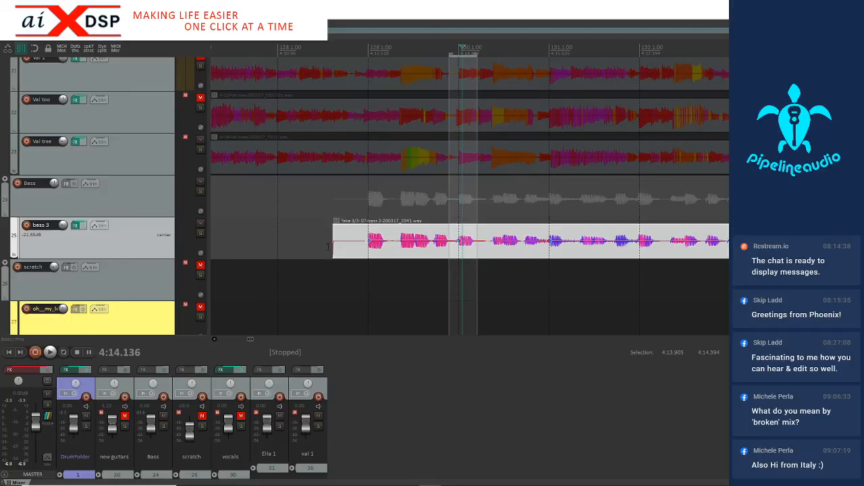
Play the bass from just before measure 129 and add a stretch marker at the early note before measure 136, at 4:23.321
click(359, 250)
key(space)
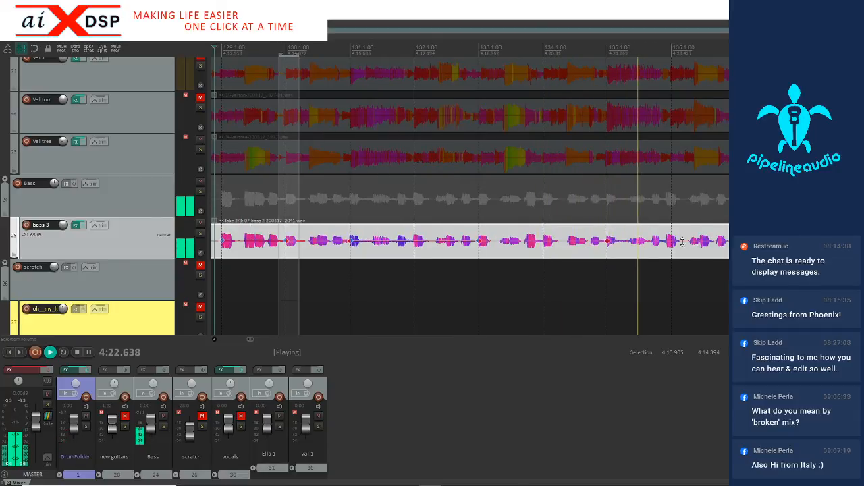
key(space)
scroll(673, 248, up, 3)
click(495, 249)
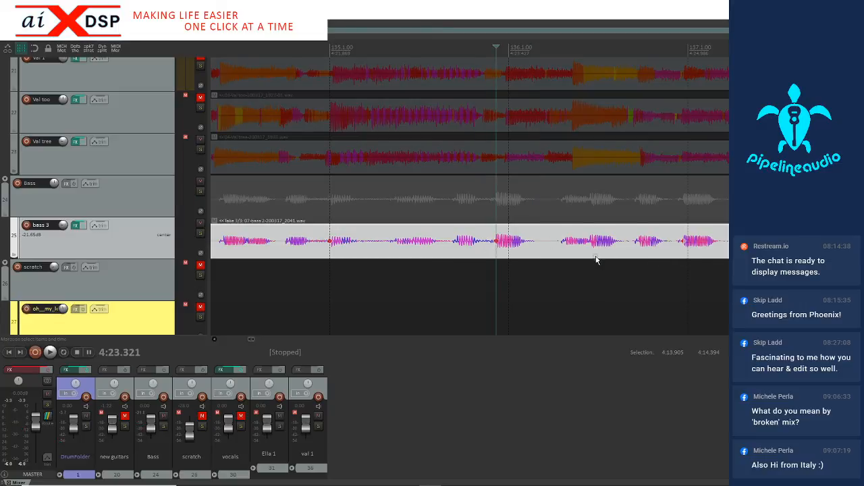
Add stretch markers at the bass notes starting measures 138, 139 and 140, and snap those between 4:18.405 and 4:30.195 to the grid
scroll(596, 258, down, 3)
click(716, 252)
click(805, 250)
scroll(680, 253, down, 3)
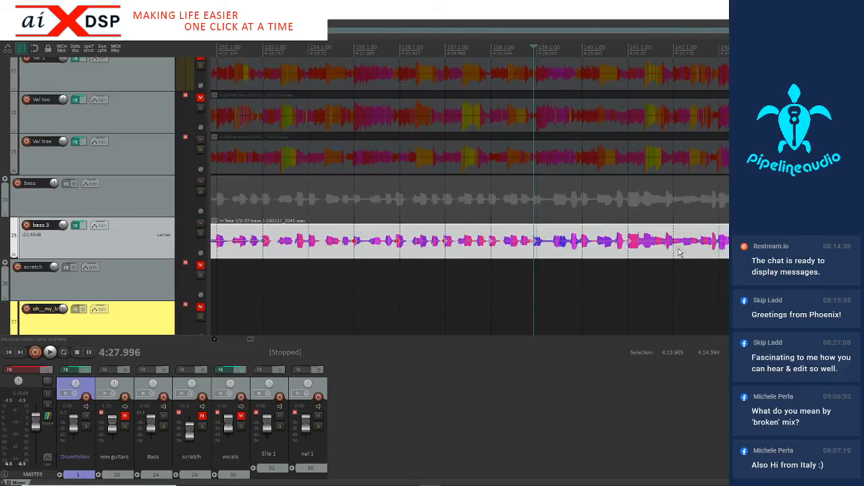
click(577, 254)
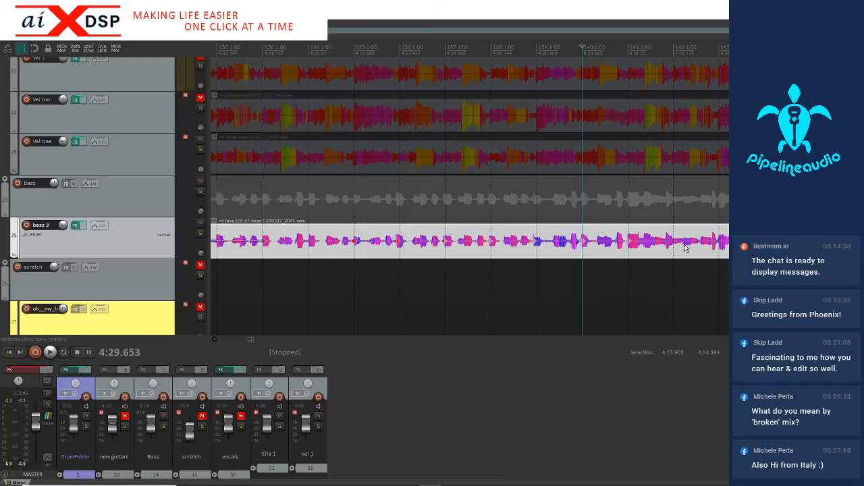
drag(597, 253, 253, 278)
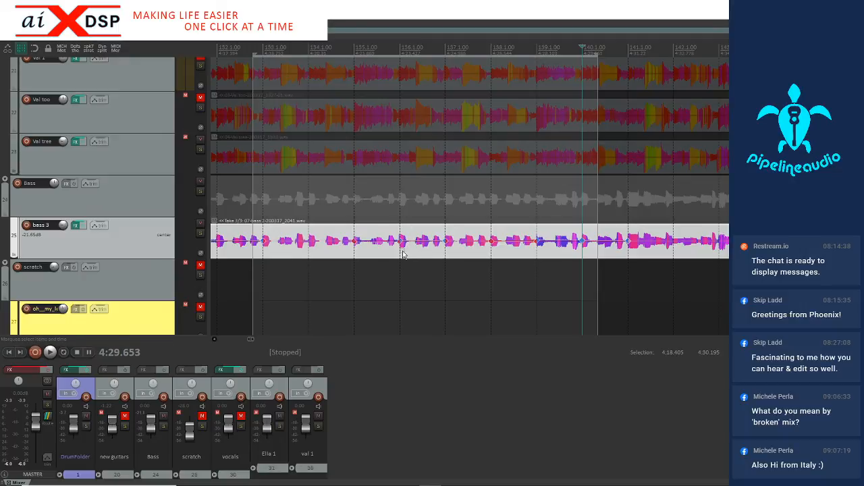
Add stretch markers at the bass note onsets for measures 143, 142 and 144, at 4:34.333, 4:32.753 and 4:35.860
scroll(403, 254, down, 3)
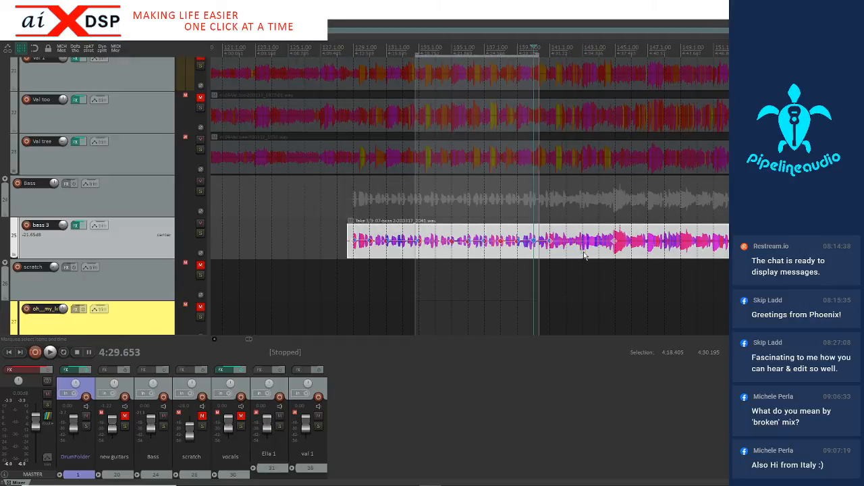
scroll(573, 257, up, 5)
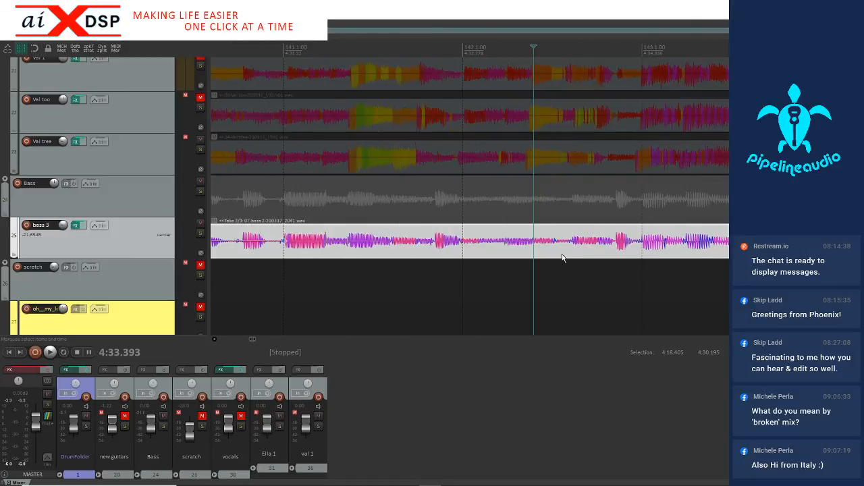
click(605, 253)
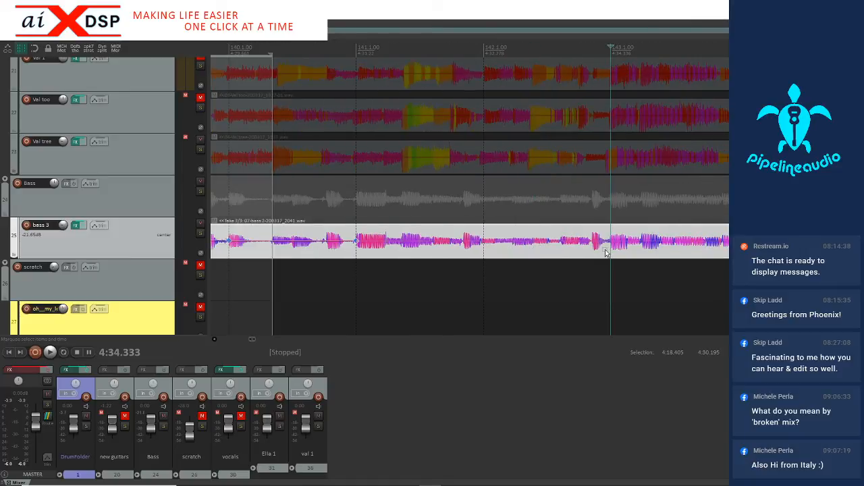
click(482, 251)
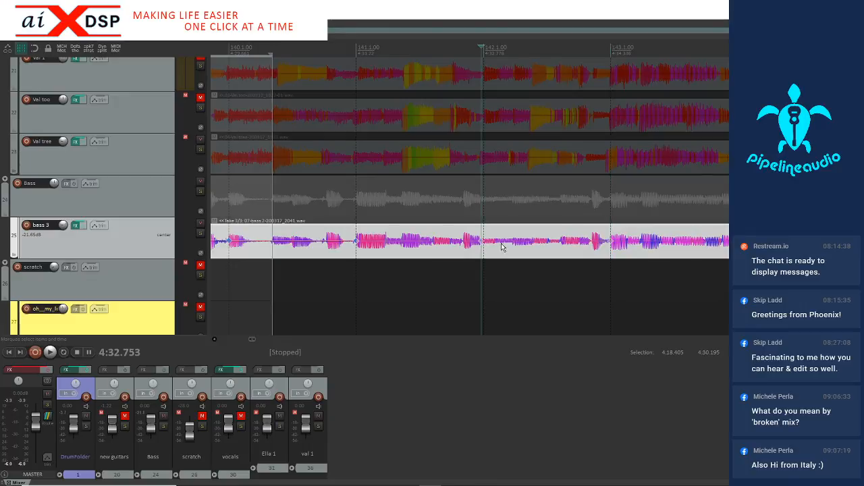
scroll(535, 248, down, 2)
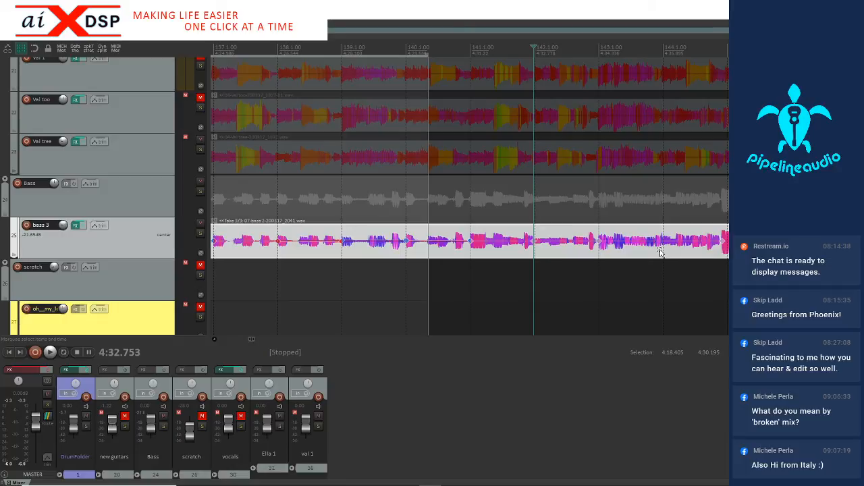
scroll(659, 249, up, 3)
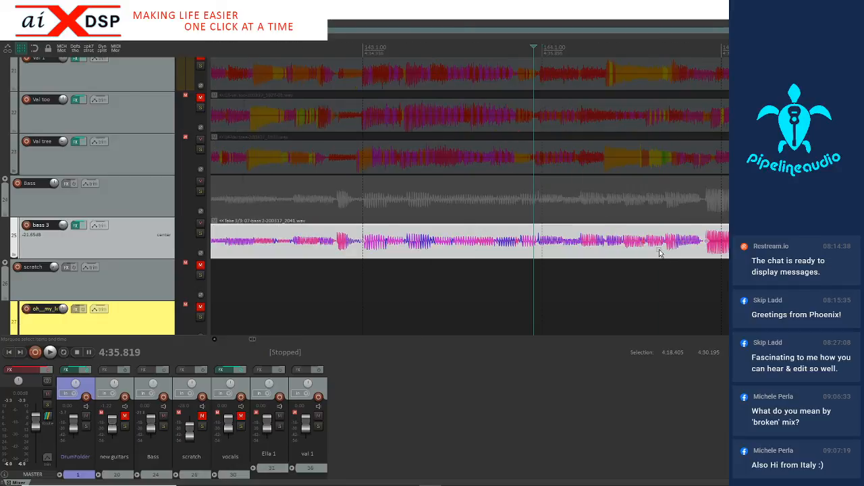
click(539, 247)
click(540, 247)
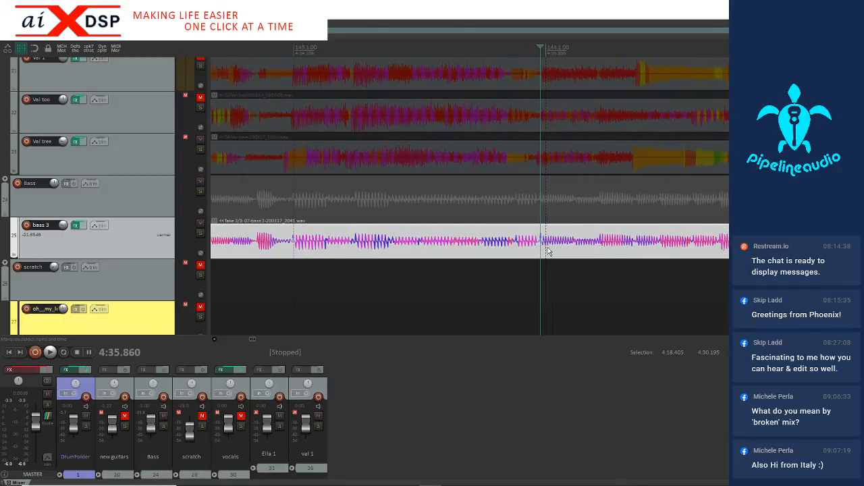
Add stretch markers at the bass notes starting measures 146 through 149, and snap those between 4:24.671 and 4:42.852 to the grid
scroll(547, 247, down, 3)
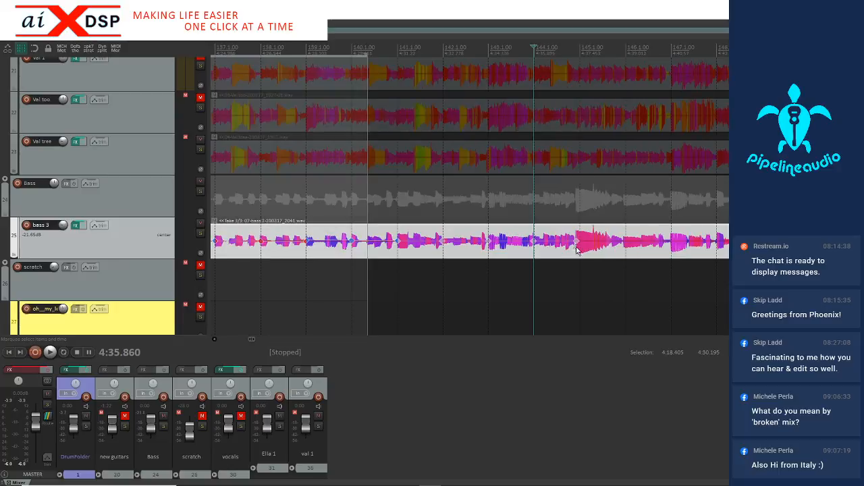
click(618, 255)
click(666, 254)
click(711, 253)
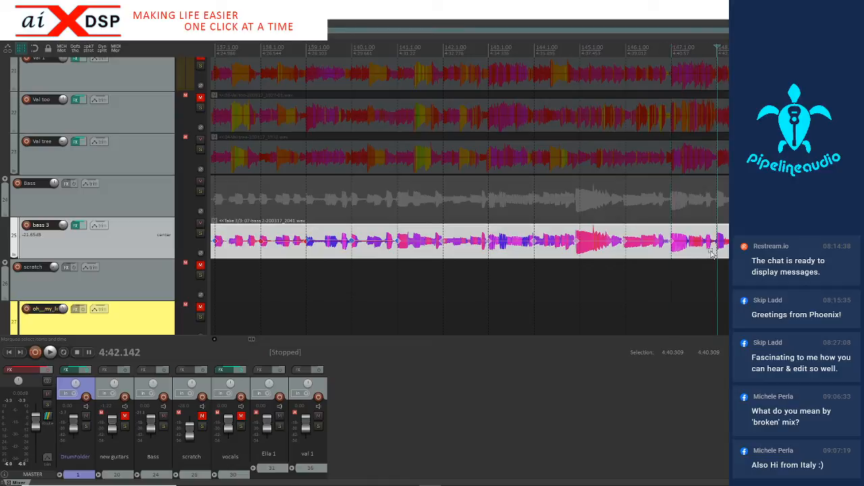
click(757, 254)
scroll(756, 254, down, 3)
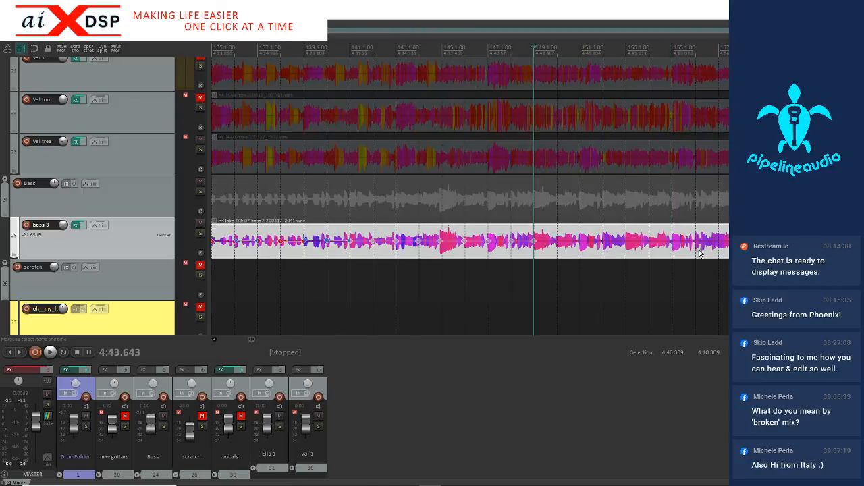
drag(522, 253, 254, 251)
Play the tightened bass with the drums from just before measure 129 to check its timing past measure 141
scroll(323, 250, down, 3)
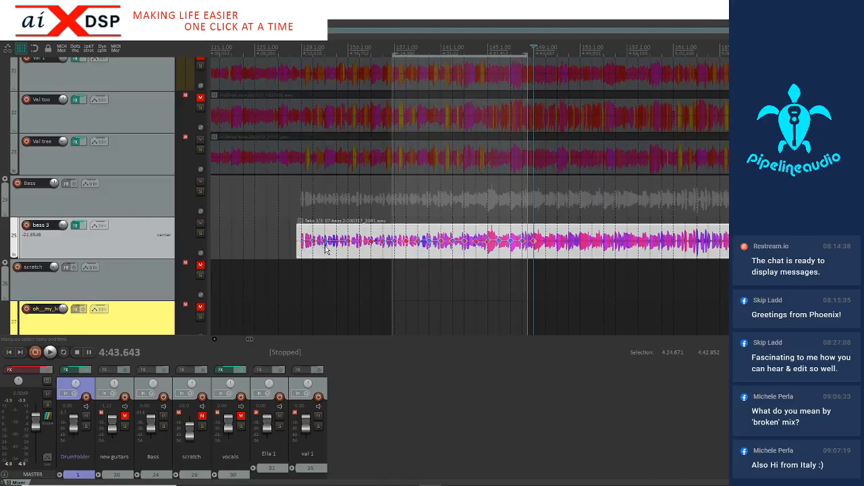
click(297, 276)
key(space)
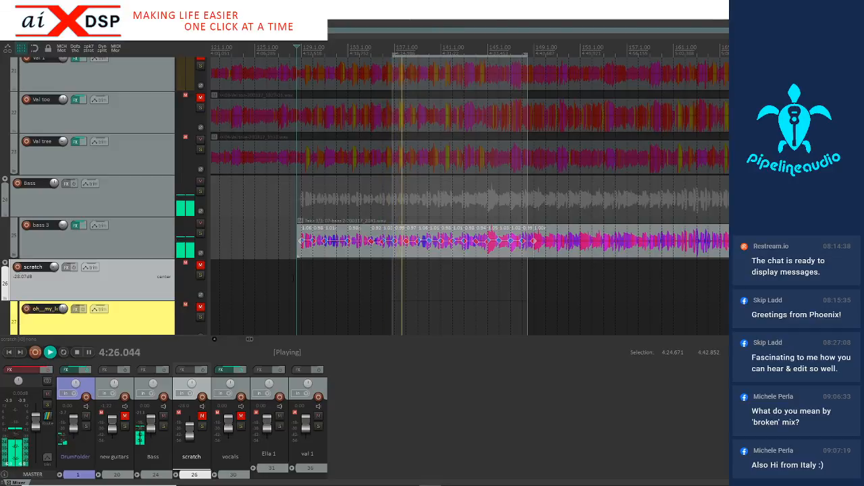
click(415, 255)
scroll(409, 253, up, 4)
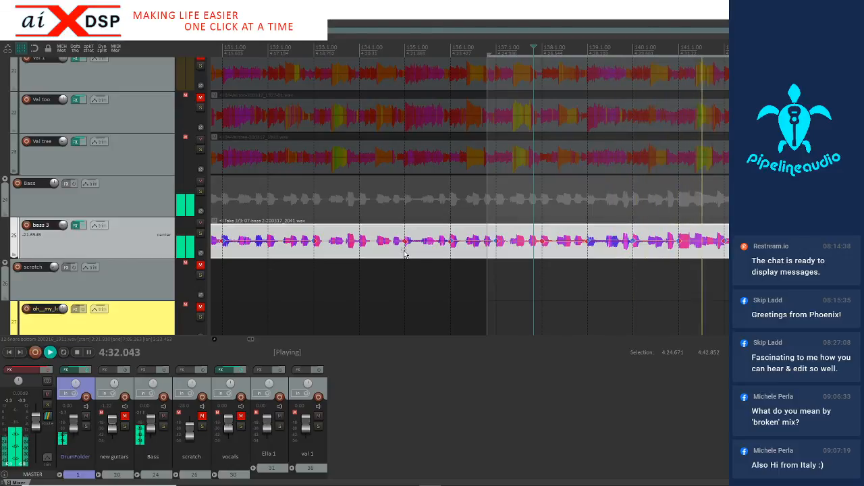
scroll(405, 254, down, 5)
key(space)
Add a stretch marker at the bass note before measure 134, at 4:20.340, and snap it to the grid within 4:20.105–4:20.858
click(484, 253)
scroll(481, 254, up, 6)
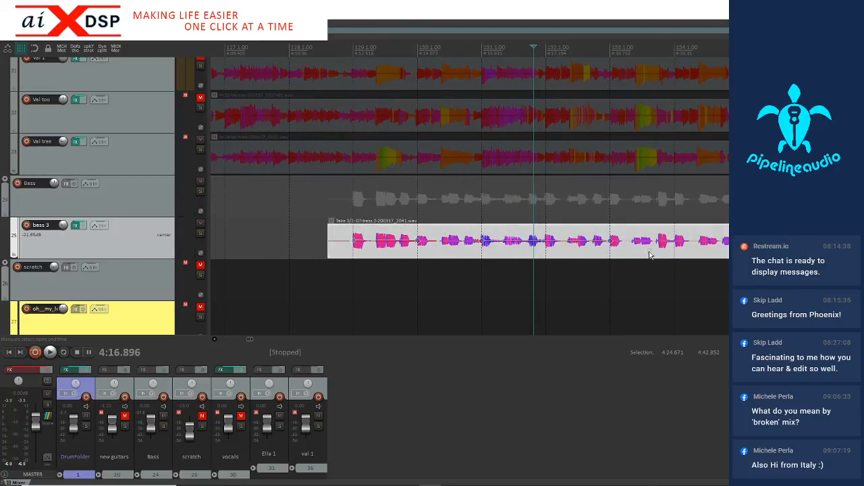
click(670, 251)
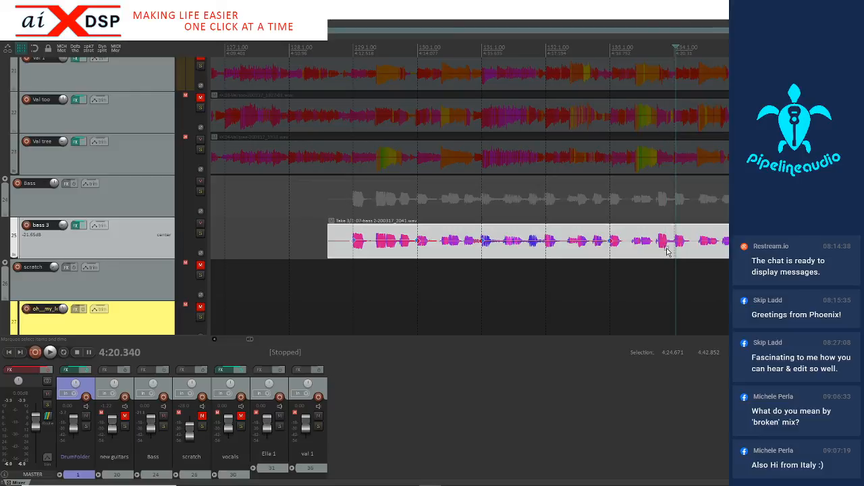
drag(667, 253, 697, 249)
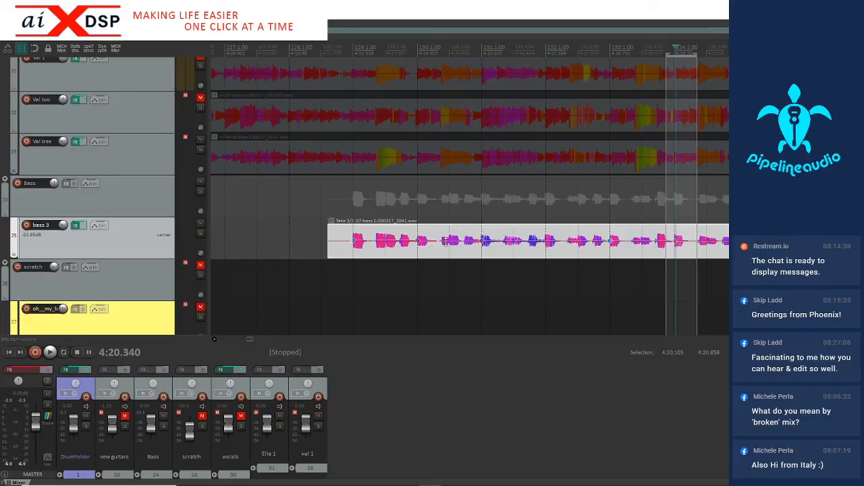
Play the bass with the drums from just before measure 129 to check its timing past measure 135
click(349, 252)
key(space)
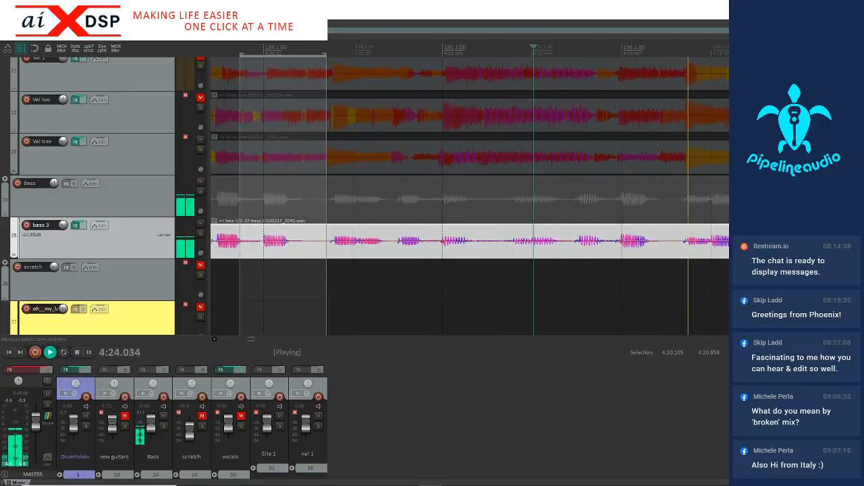
scroll(382, 257, down, 1)
key(space)
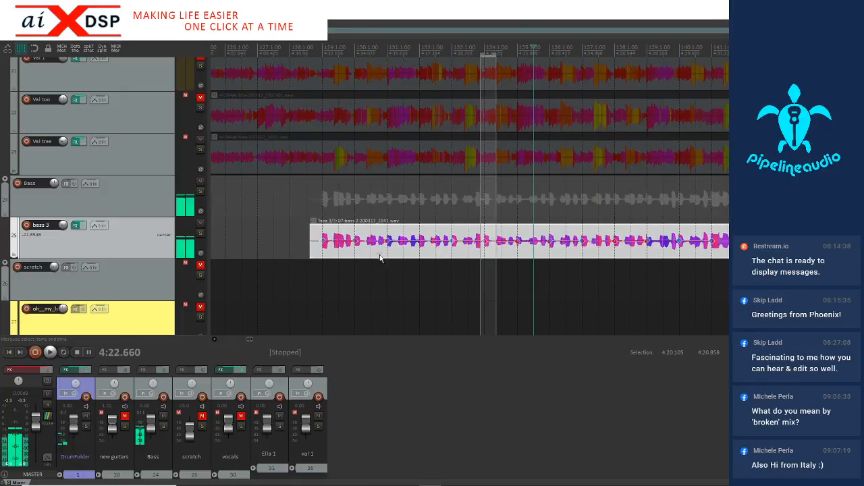
Add a stretch marker at the bass note at 4:13.330 in measure 129 and snap it to the grid within 4:13.008–4:13.709
click(345, 246)
scroll(345, 246, up, 3)
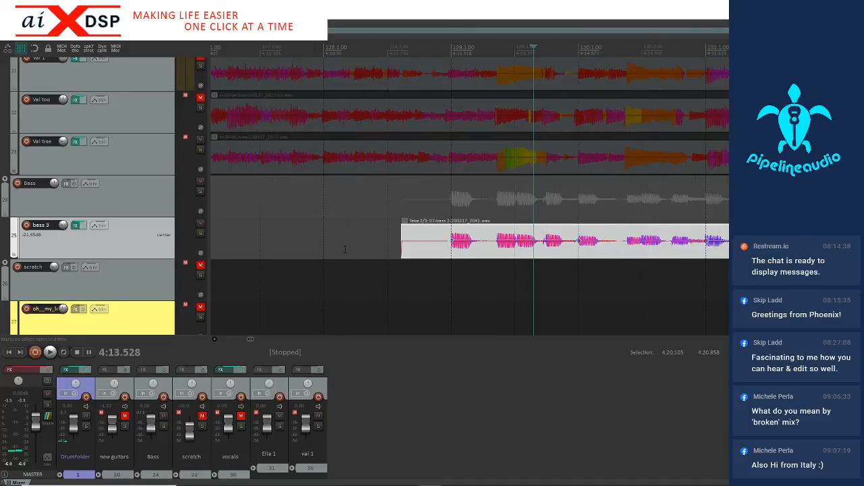
click(501, 251)
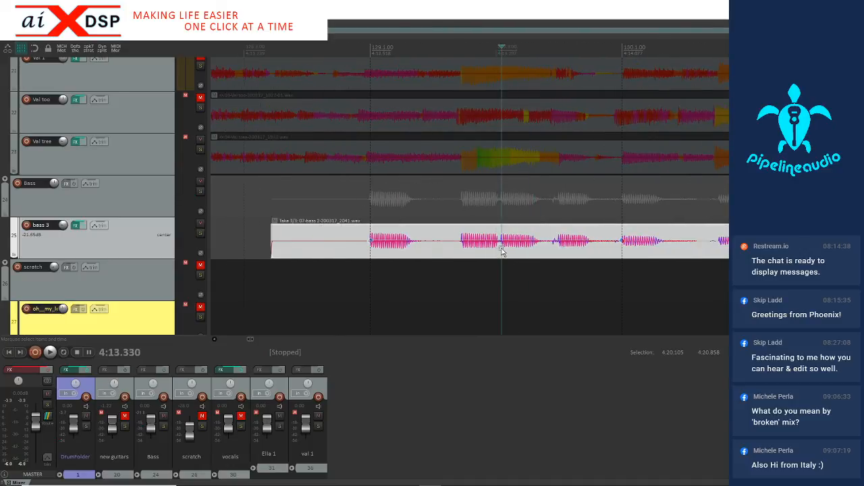
drag(450, 247, 565, 252)
key(q)
Play the bass from 4:12.490 to check the adjusted note in measure 129
click(366, 251)
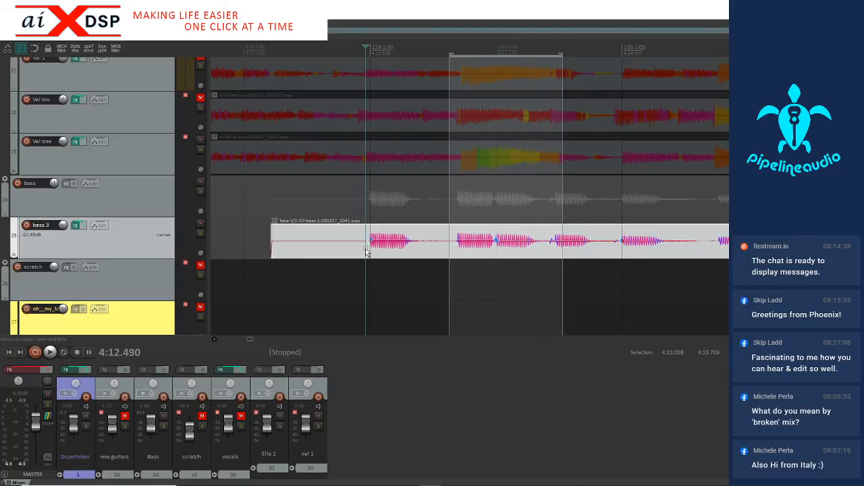
key(space)
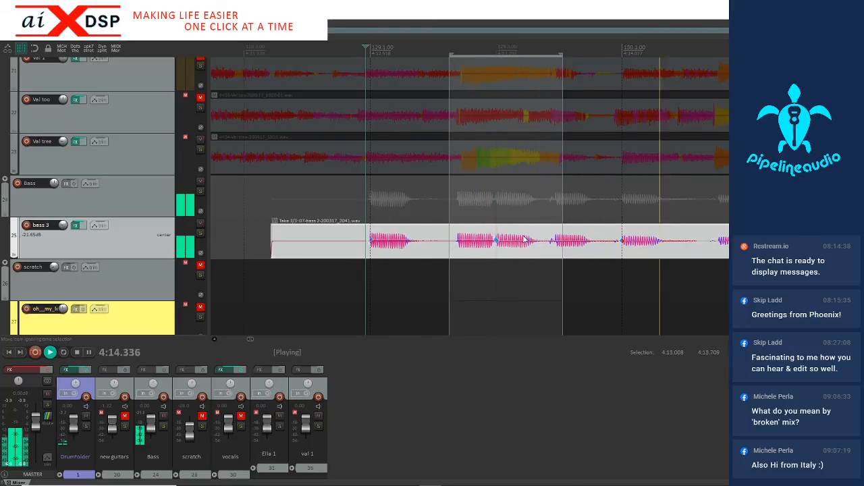
key(space)
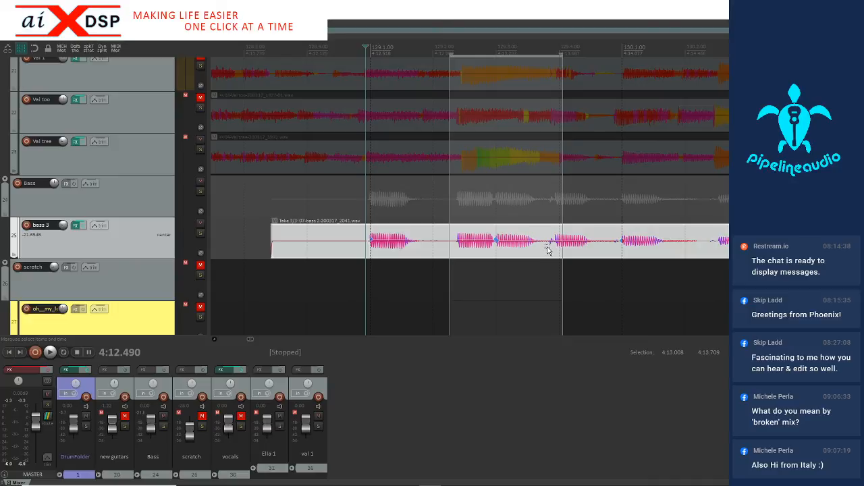
Add a stretch marker at the bass note at 4:13.666 and snap it to the grid within 4:13.581–4:13.867
click(553, 249)
key(Tab)
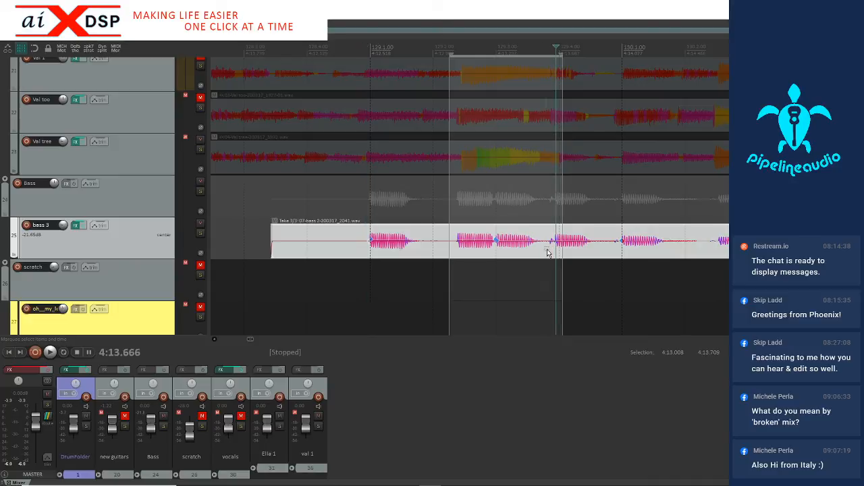
drag(542, 247, 587, 248)
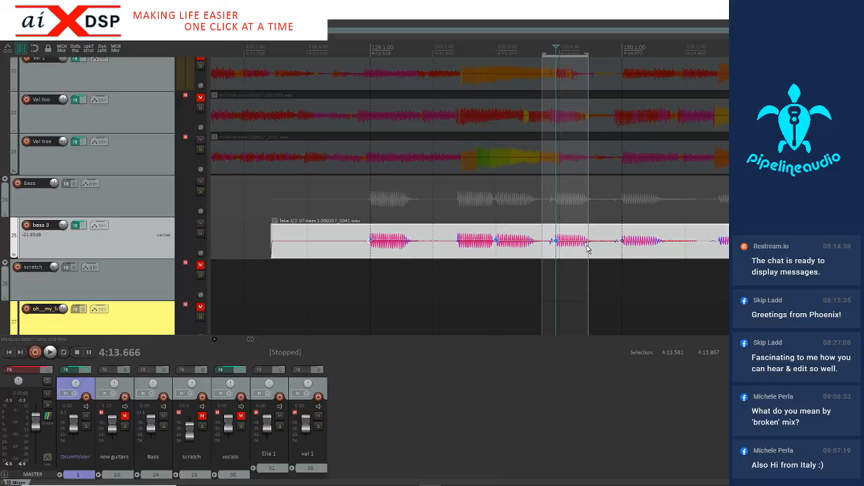
Play the bass from just before measure 129 into measure 131 to check the tightened notes
click(348, 250)
key(space)
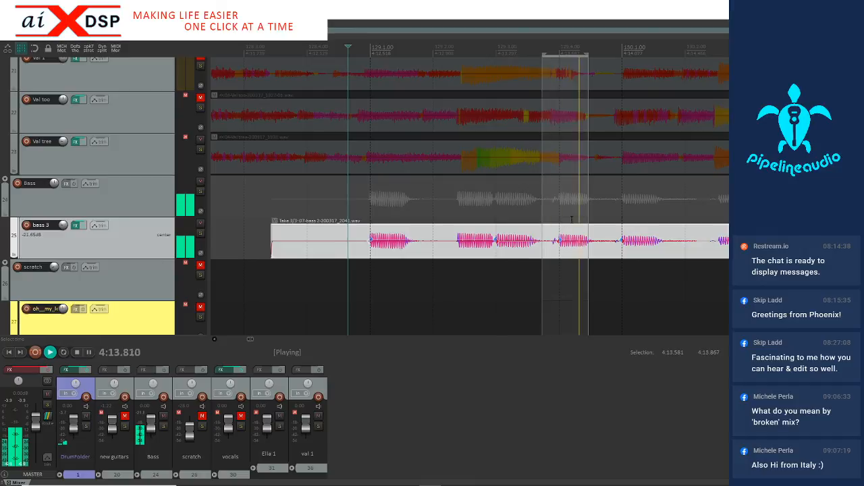
scroll(463, 236, down, 2)
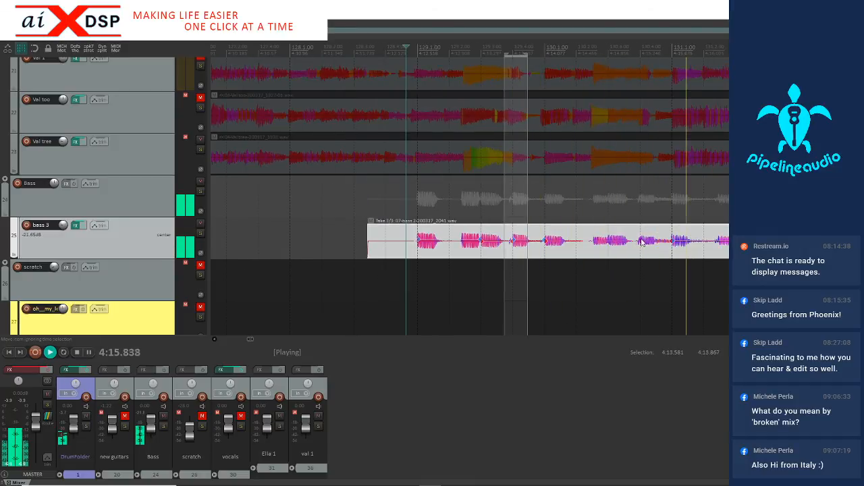
key(space)
Add stretch markers at the bass notes near 130.3 and at 4:15.225, and snap them to the grid within 4:14.712–4:15.471
scroll(633, 251, up, 3)
click(464, 251)
click(538, 247)
key(Tab)
scroll(538, 248, down, 3)
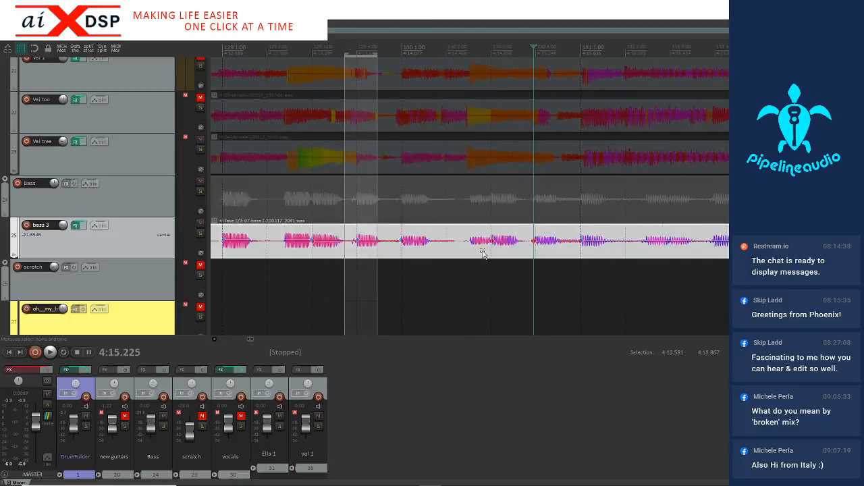
drag(475, 250, 562, 245)
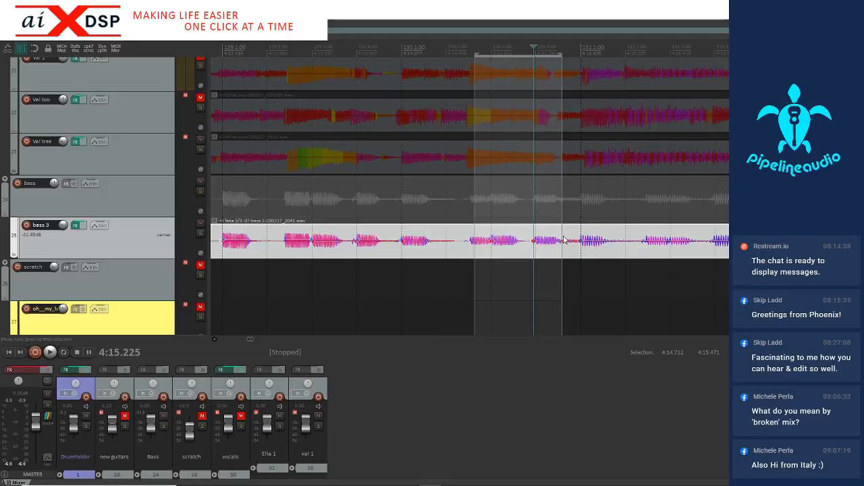
Add stretch markers at the bass notes at 4:16.775 and 4:16.403 in measure 131, and snap those within 4:16.266–4:17.414 to the grid
click(706, 249)
key(Tab)
click(712, 245)
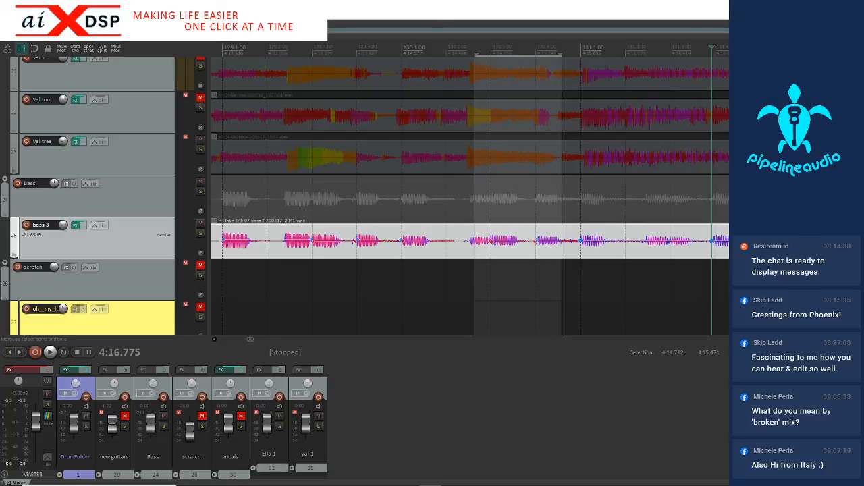
key(Tab)
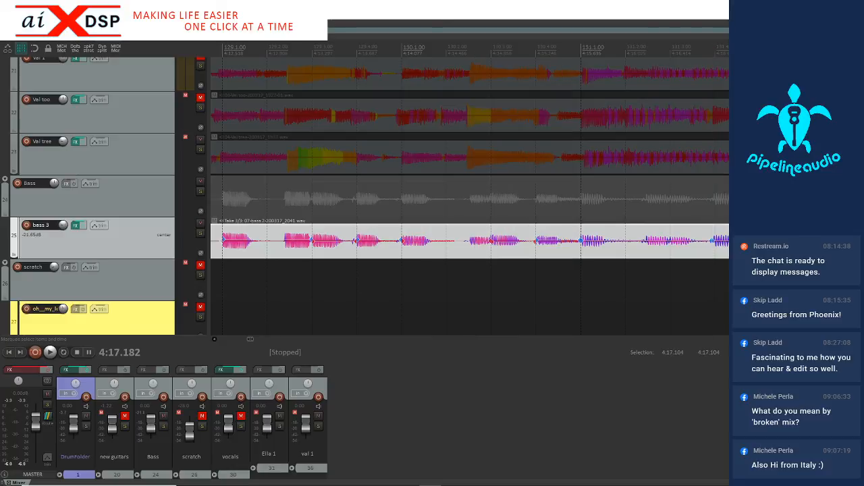
click(668, 248)
click(669, 249)
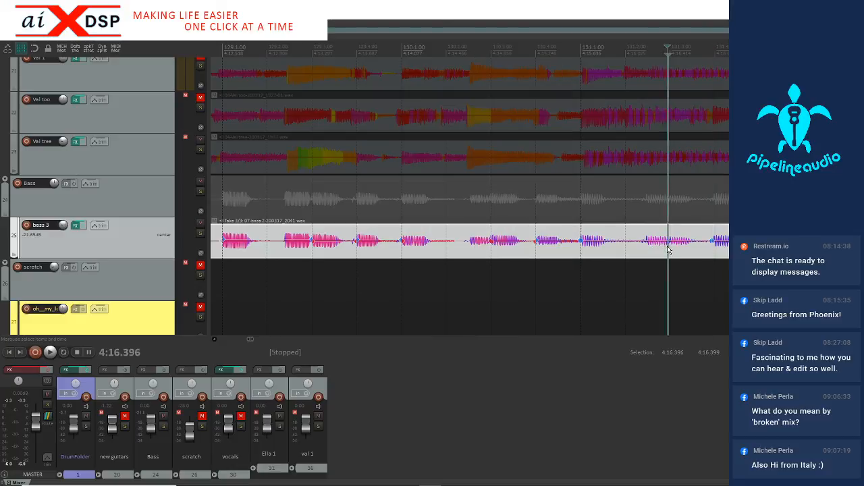
click(672, 250)
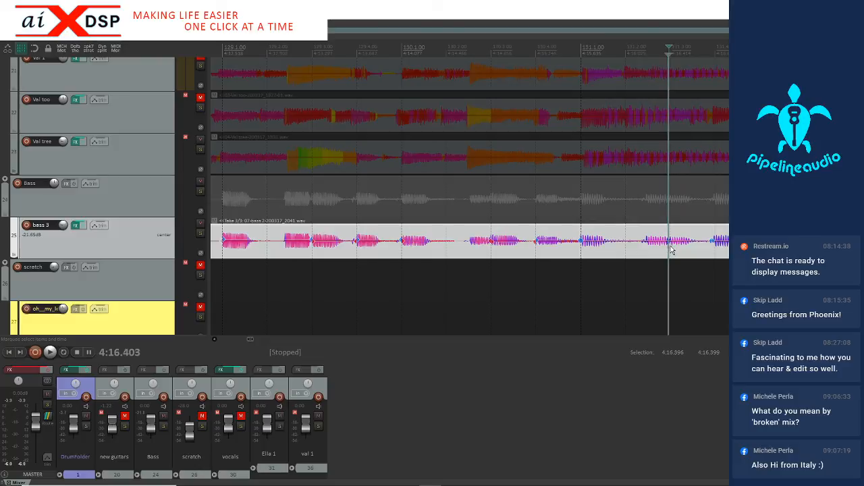
click(671, 247)
key(shift+w)
drag(653, 247, 785, 247)
key(q)
Add stretch markers at the bass notes at 4:17.984 and 4:18.373, and snap them to the grid within 4:17.918–4:18.472
click(826, 247)
scroll(826, 248, up, 2)
click(583, 247)
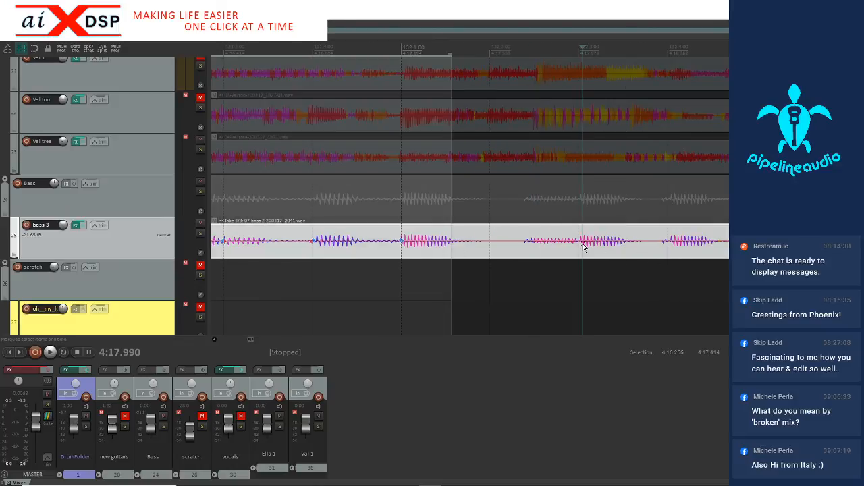
click(581, 249)
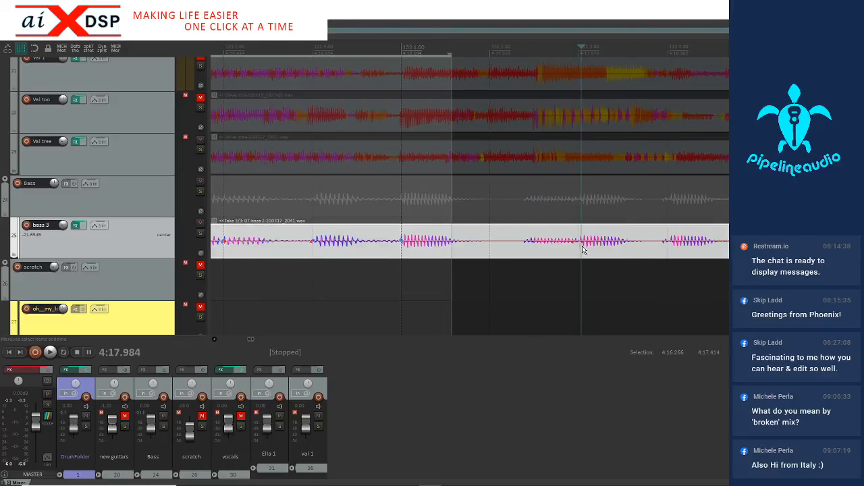
click(670, 249)
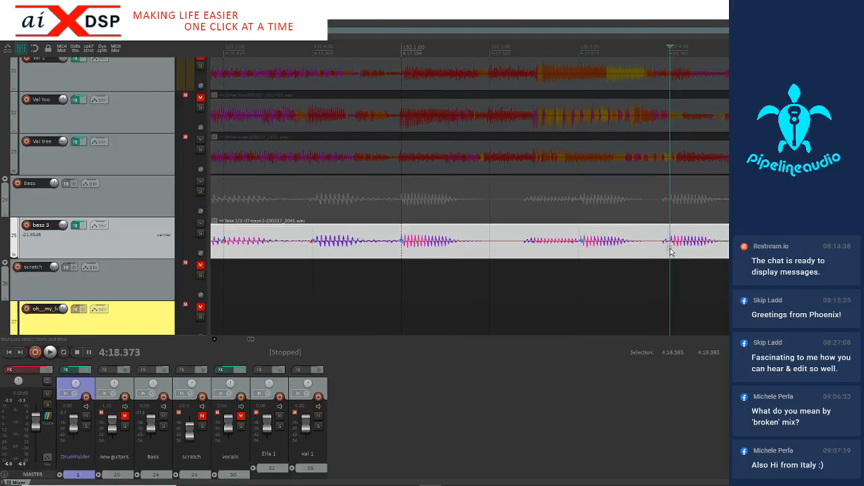
drag(565, 253, 692, 253)
key(q)
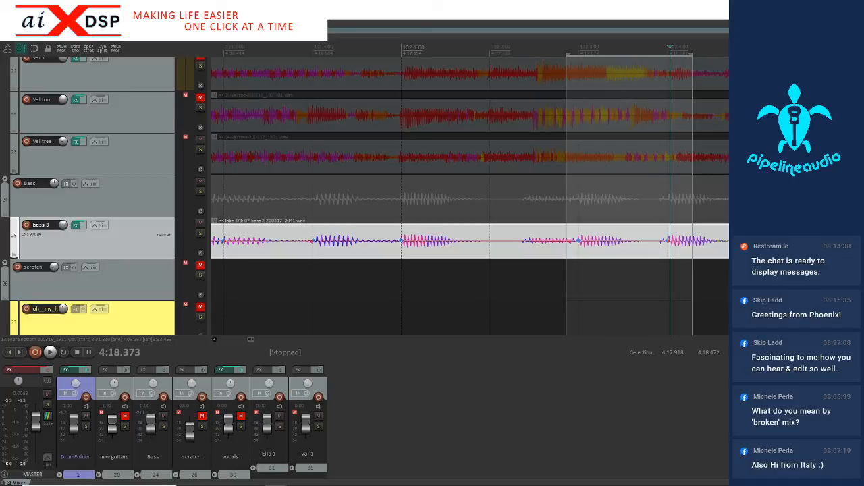
mouse_move(514, 481)
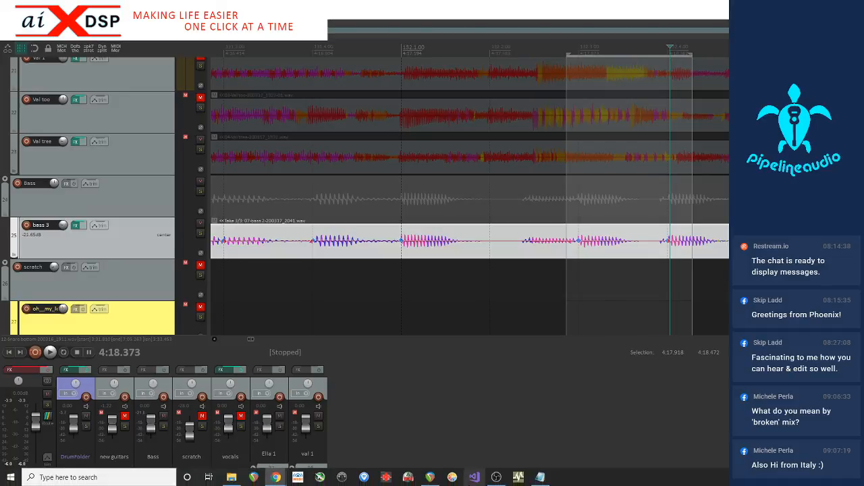